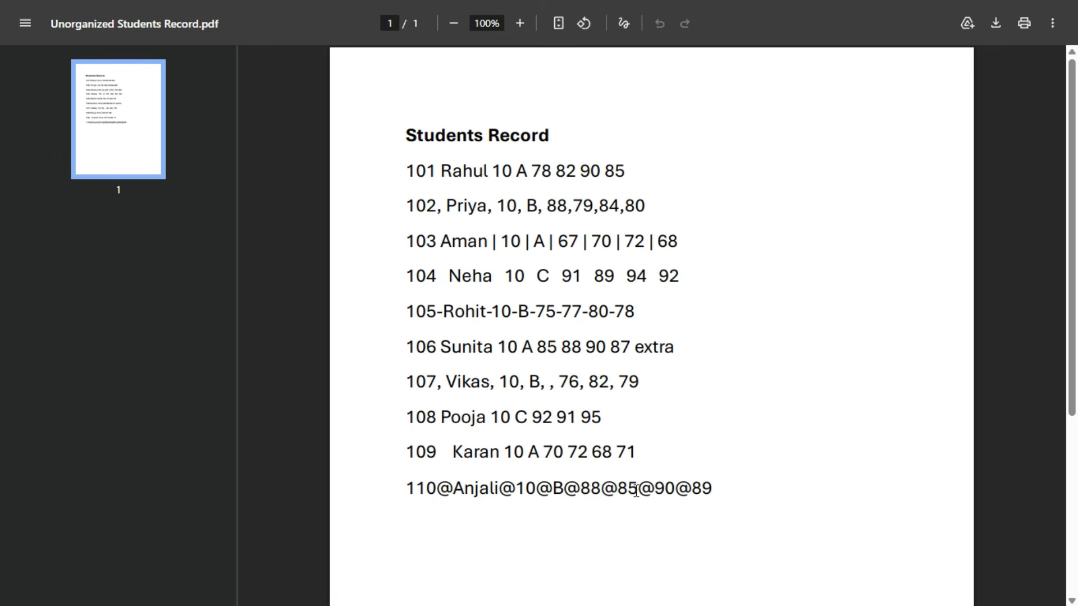
# - Switch to the Data Entry workbook in Excel and enlarge the sheet view to 220%
pyautogui.hotkey('alt', 'Tab')
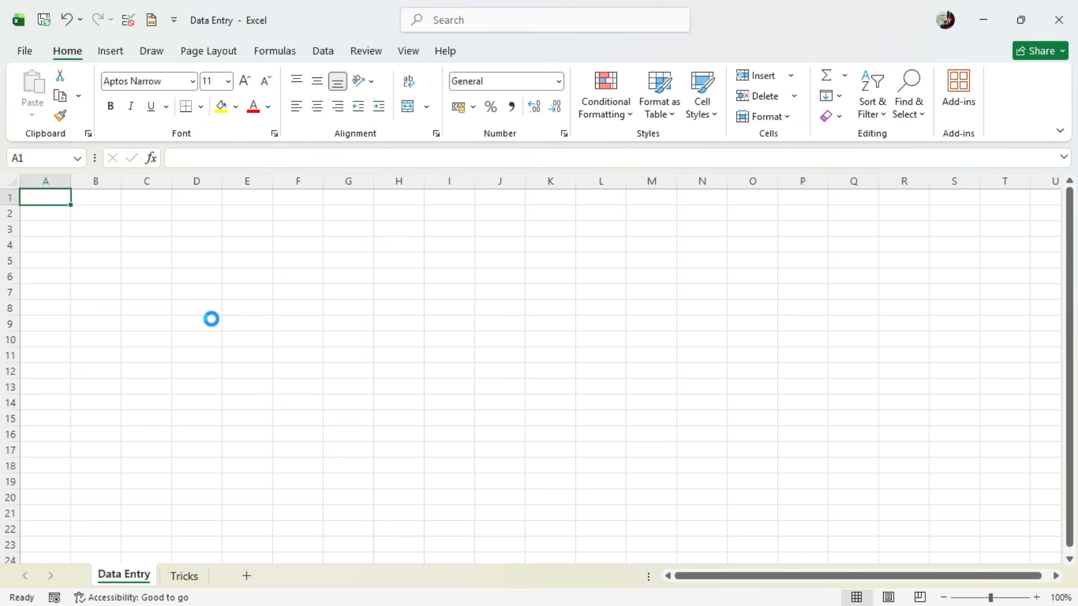
pyautogui.scroll(4, 210, 318)
pyautogui.scroll(4, 210, 318)
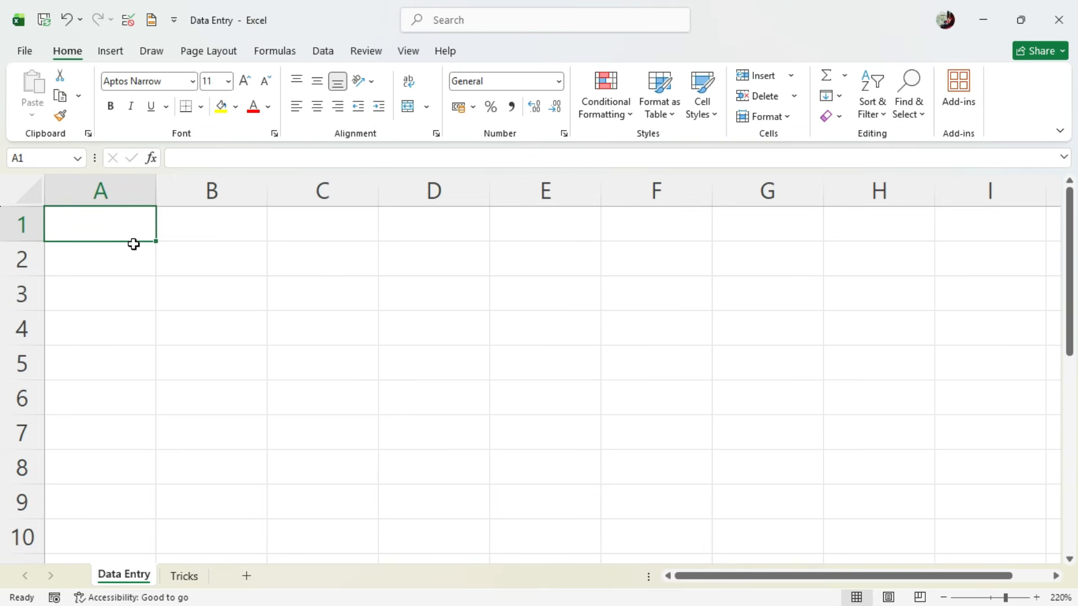
# - Highlight individual columns from A to D and rows 1 to 3, and select cell B2 to examine the sheet's grid layout
pyautogui.click(107, 189)
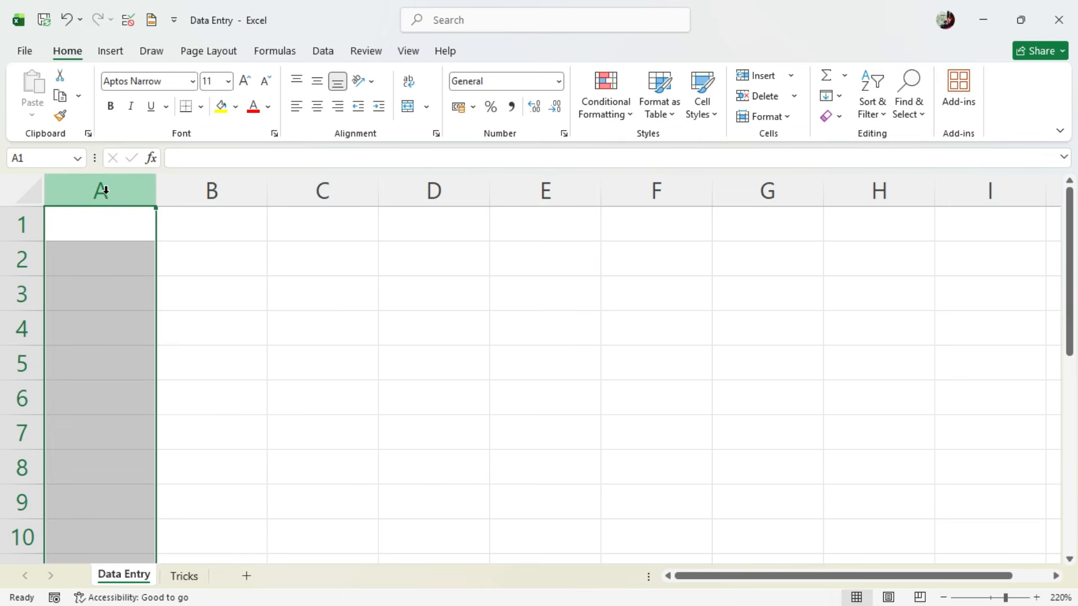
pyautogui.click(180, 180)
pyautogui.click(315, 185)
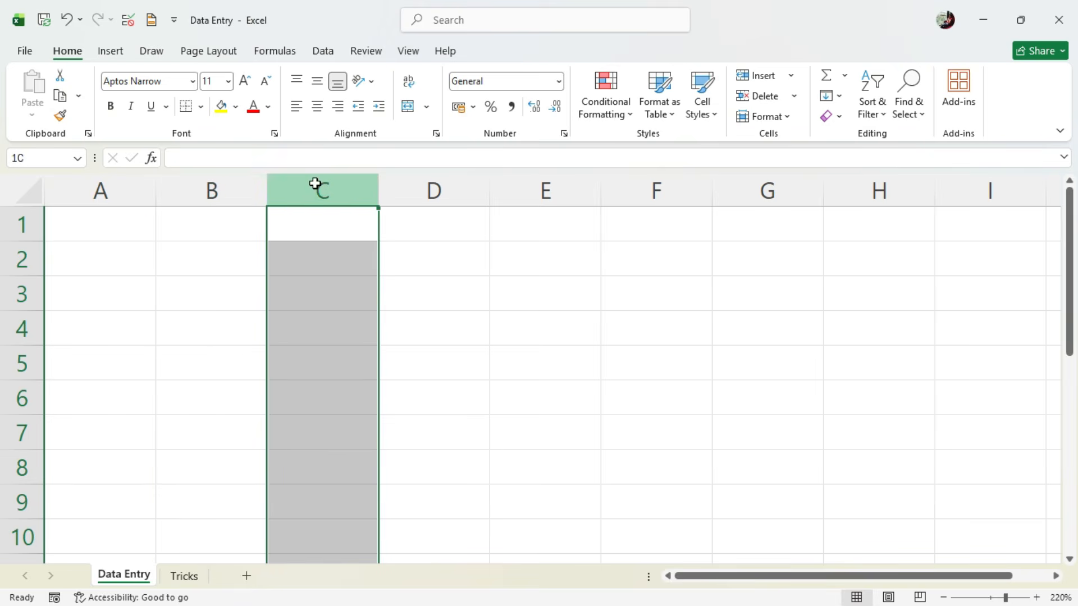
pyautogui.click(420, 186)
pyautogui.click(421, 183)
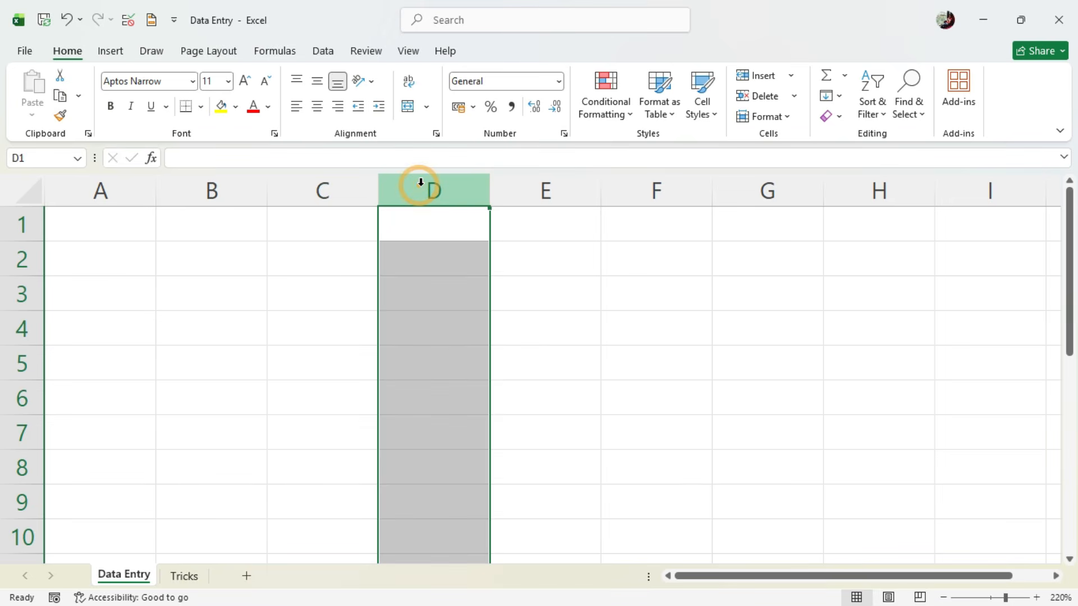
pyautogui.click(37, 224)
pyautogui.click(29, 259)
pyautogui.click(37, 292)
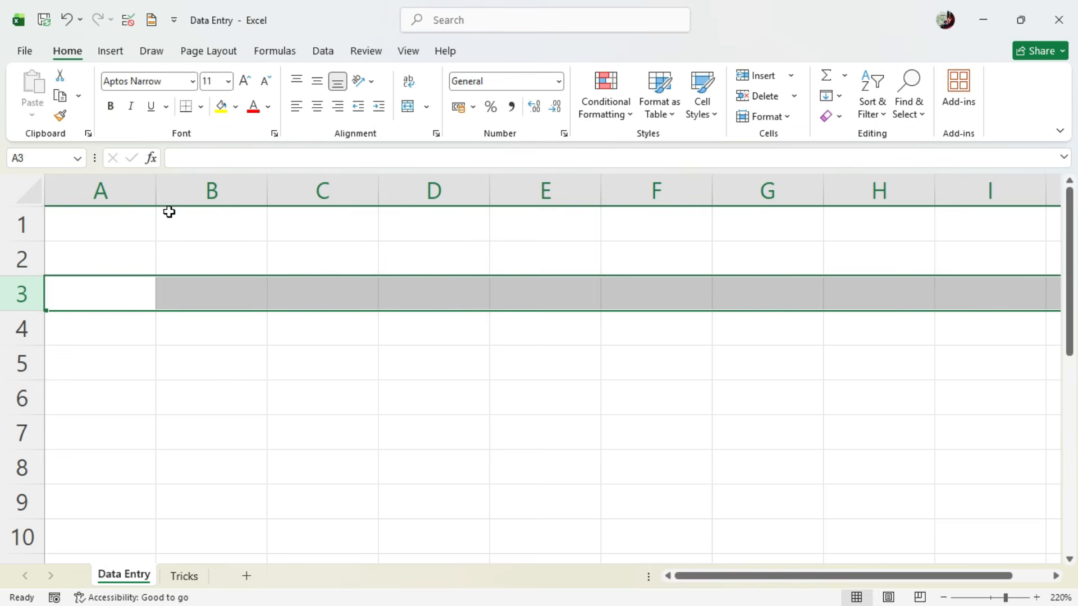
pyautogui.click(197, 202)
pyautogui.click(35, 254)
pyautogui.click(212, 265)
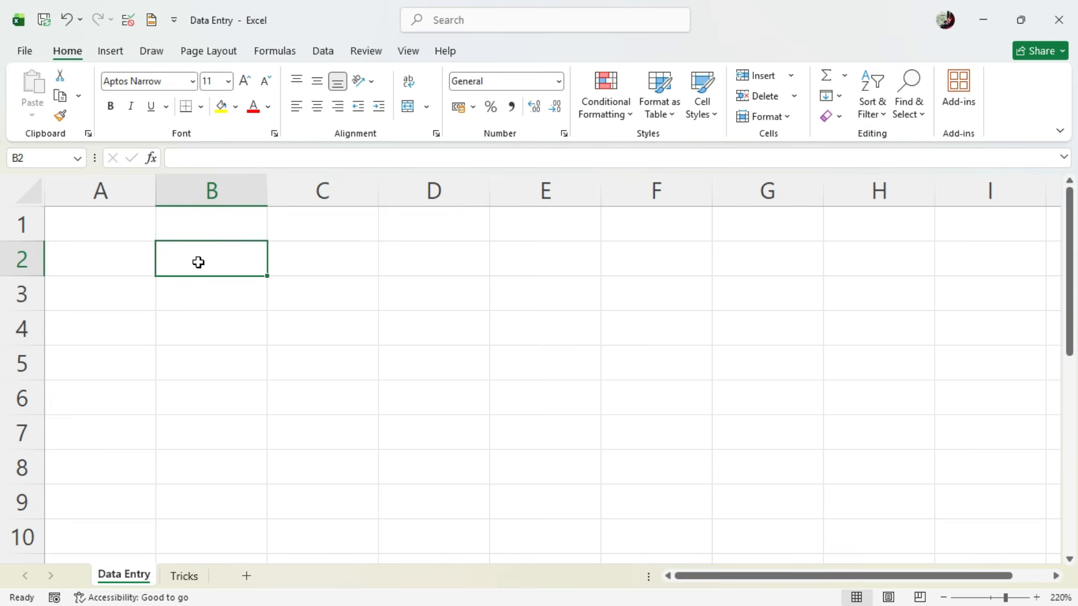
# - Consult the students record PDF, return to Excel, and enter the headers "ID No." in A1 and "Name" in B1
pyautogui.hotkey('alt', 'Tab')
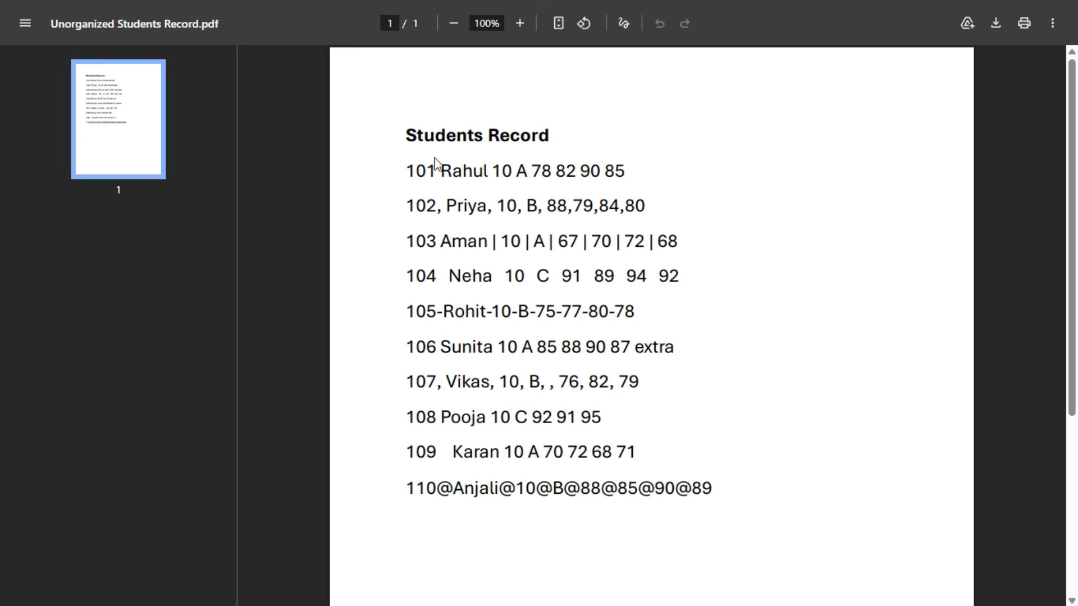
pyautogui.hotkey('alt', 'Tab')
pyautogui.click(116, 232)
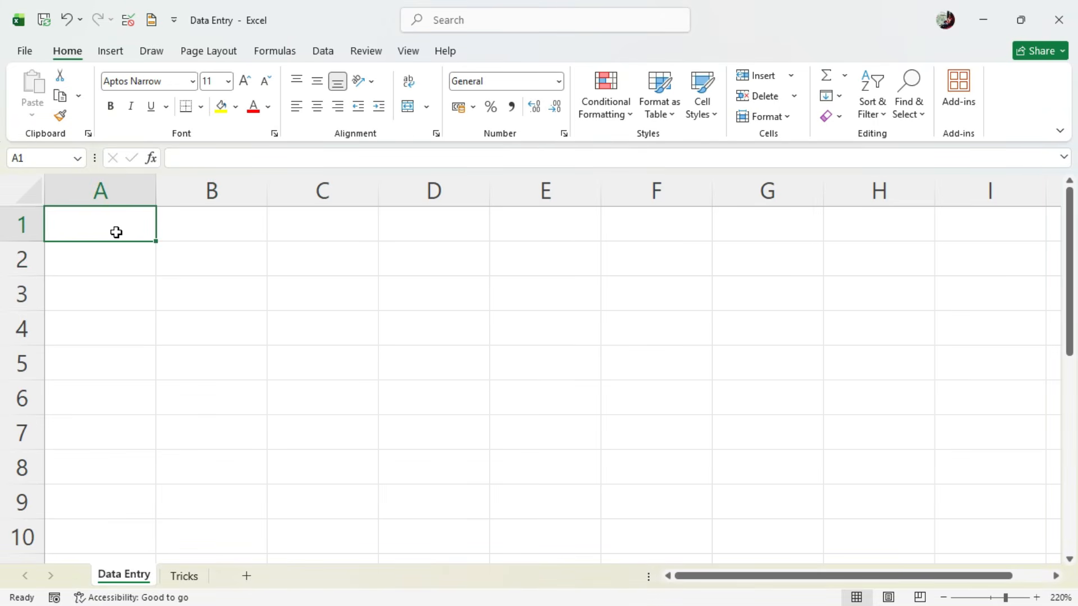
pyautogui.write('ID No.')
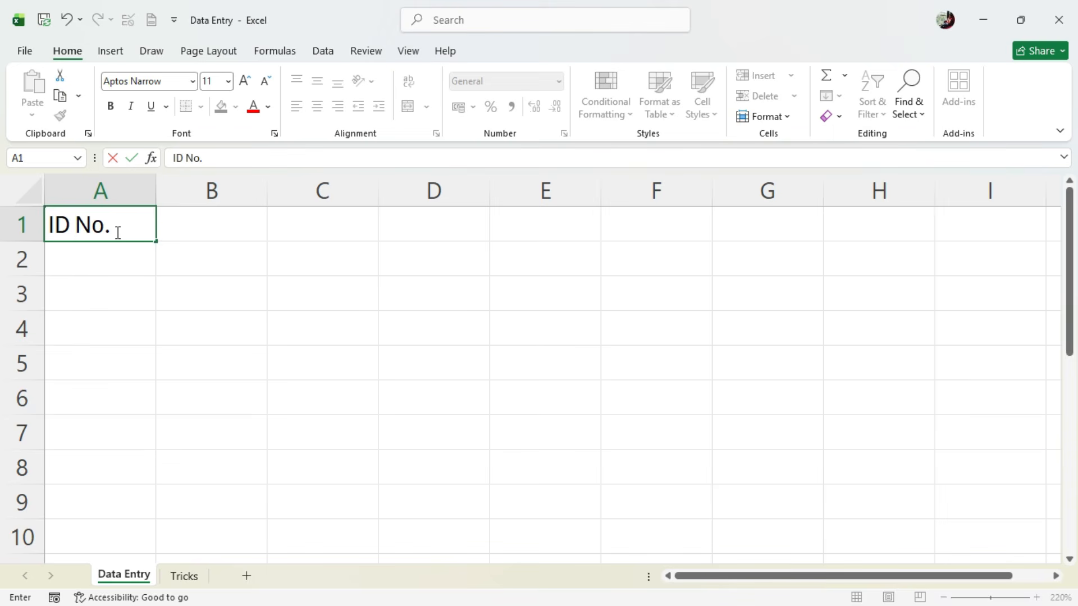
pyautogui.press('Tab')
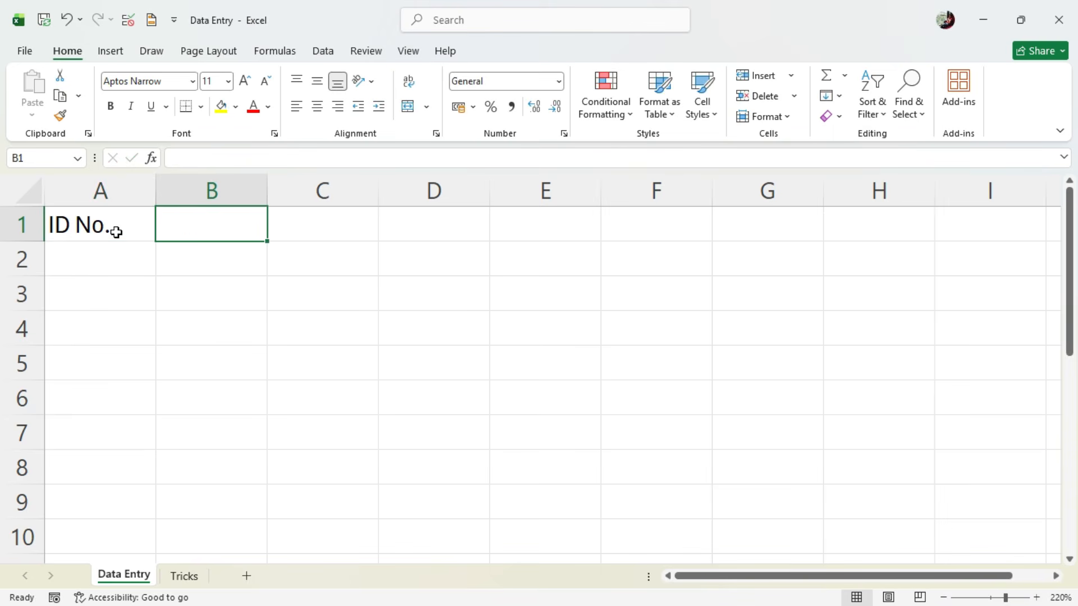
pyautogui.write('Name')
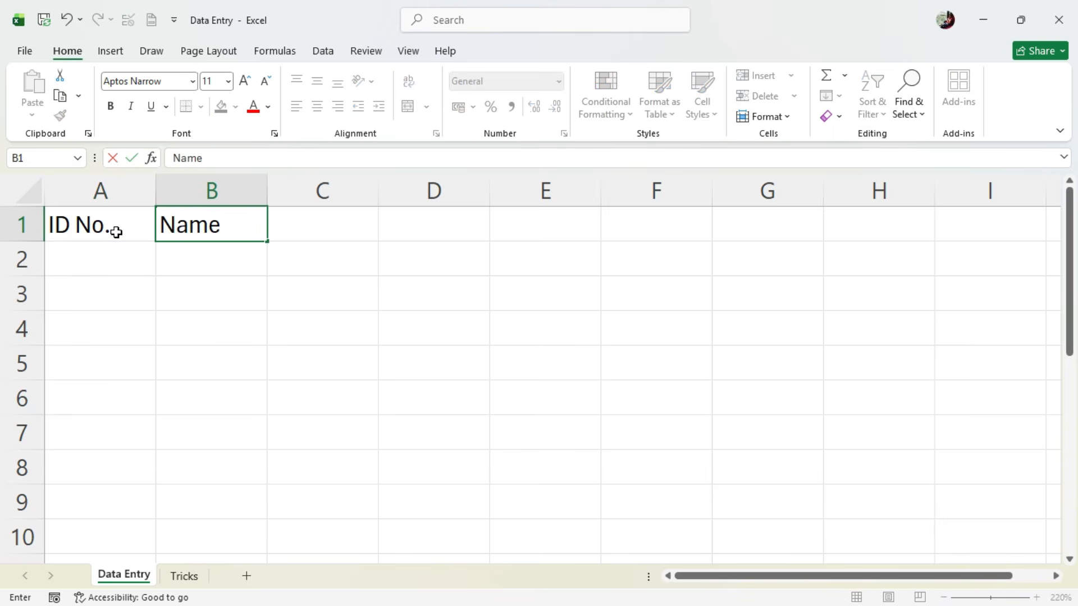
pyautogui.press('Tab')
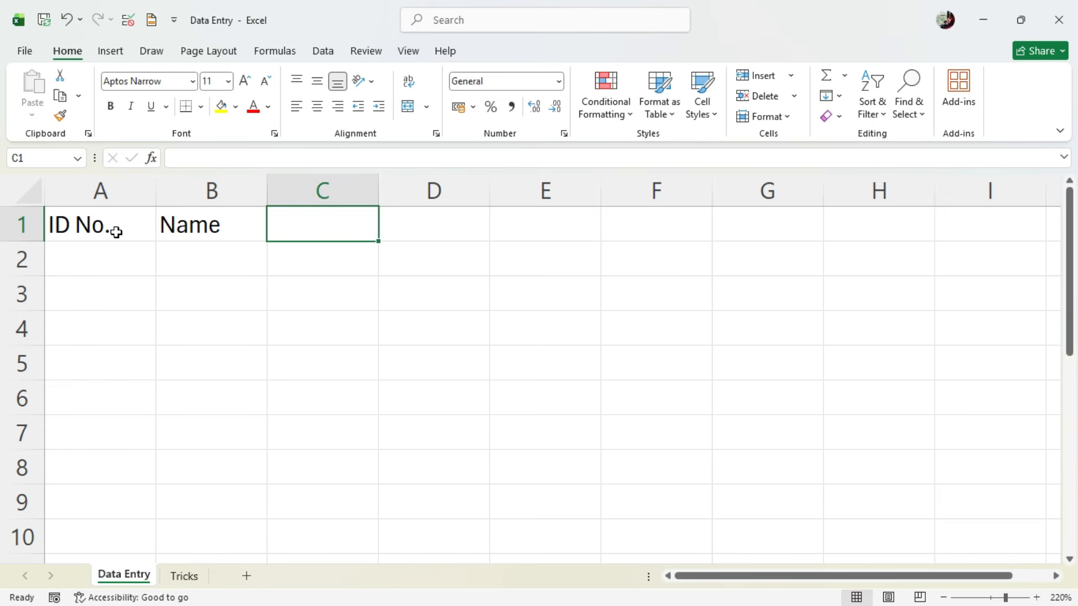
# - Recheck the students record PDF and enter the headers "Class" in C1 and "Section" in D1 of the Excel sheet
pyautogui.hotkey('alt', 'Tab')
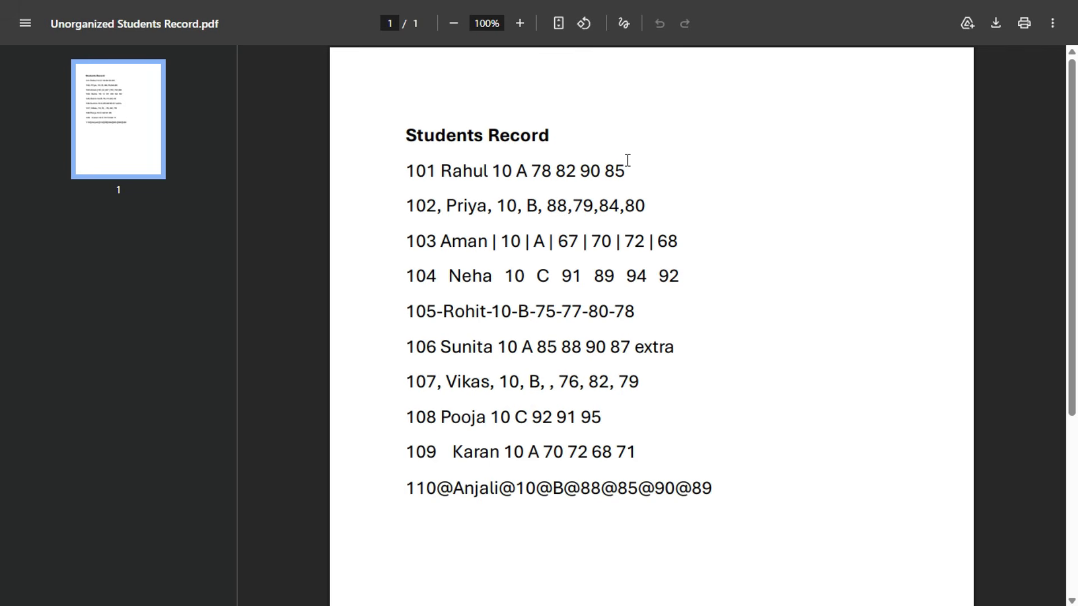
pyautogui.hotkey('alt', 'Tab')
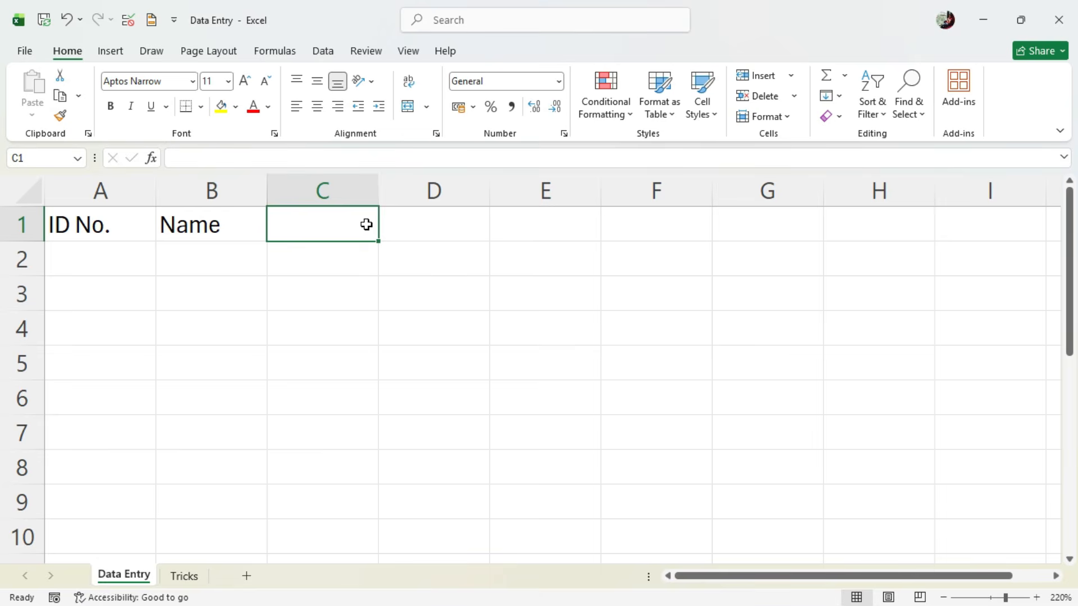
pyautogui.write('Class')
pyautogui.press('Tab')
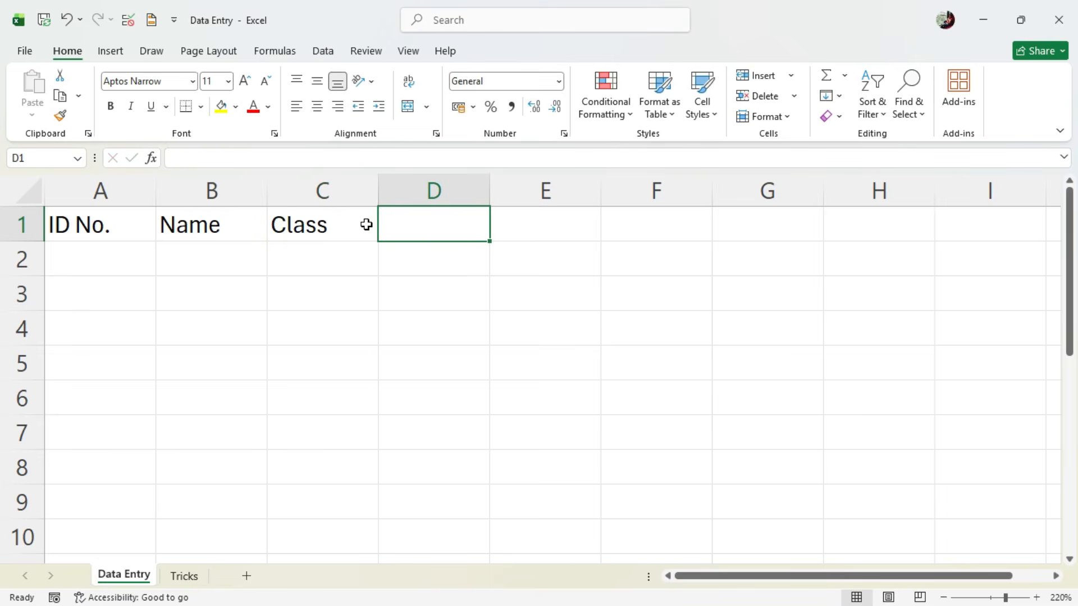
pyautogui.write('Section')
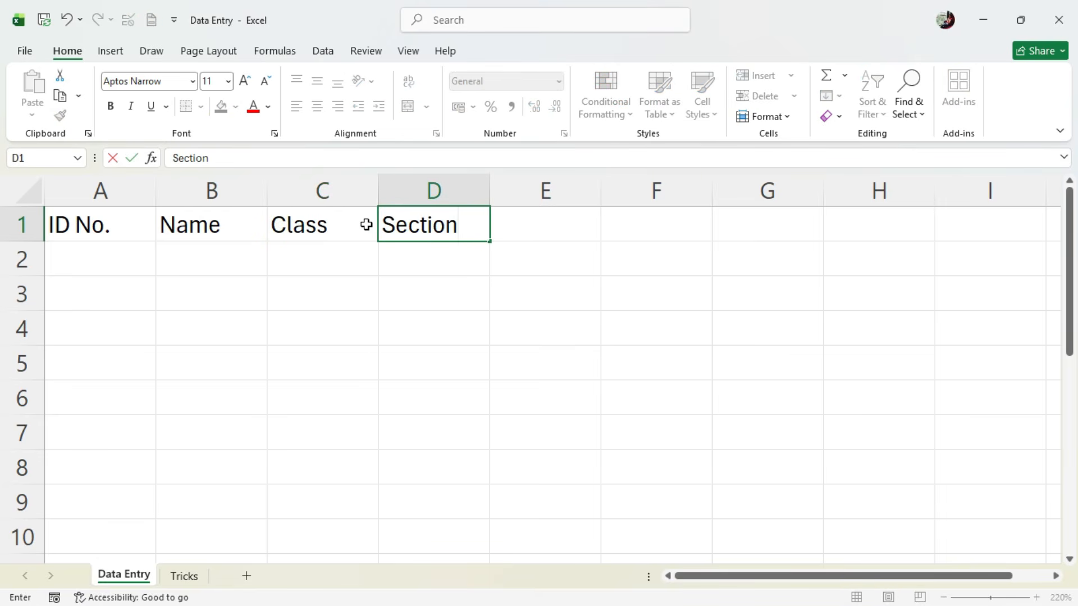
pyautogui.press('Tab')
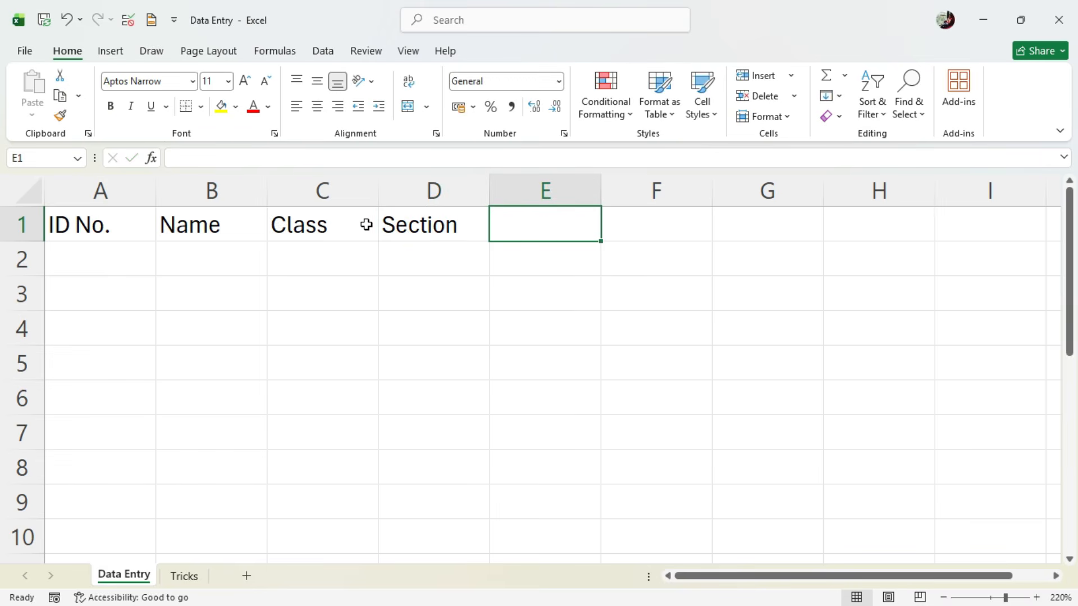
# - Enter the subject headers "Sub-1", "Sub-2", "Sub-3" and "Sub-4" in cells E1 to H1
pyautogui.write('Sub-1')
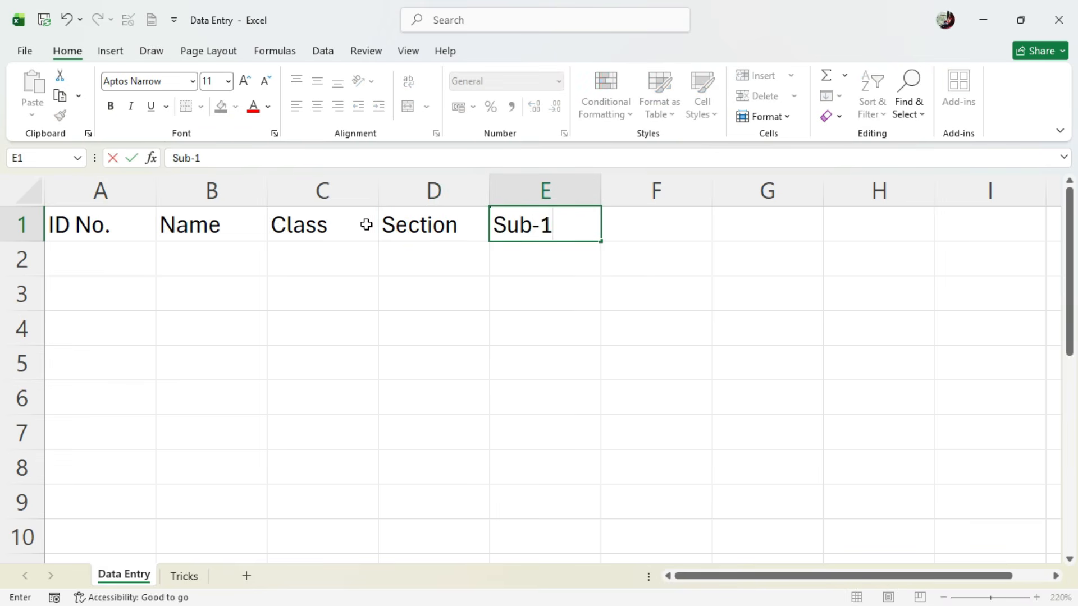
pyautogui.press('Tab')
pyautogui.write('Su')
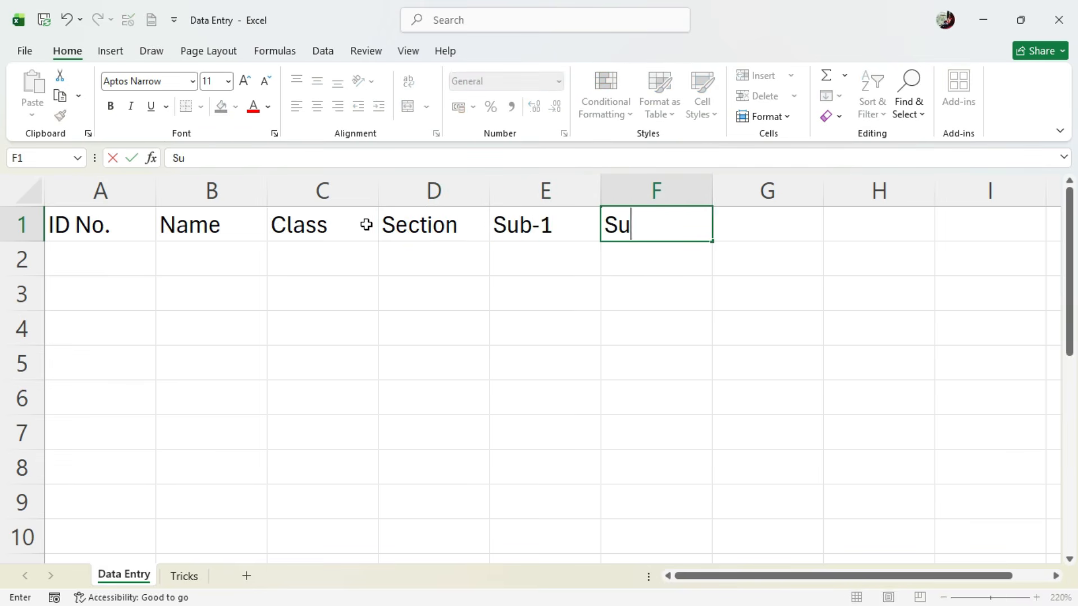
pyautogui.write('b-2')
pyautogui.press('Tab')
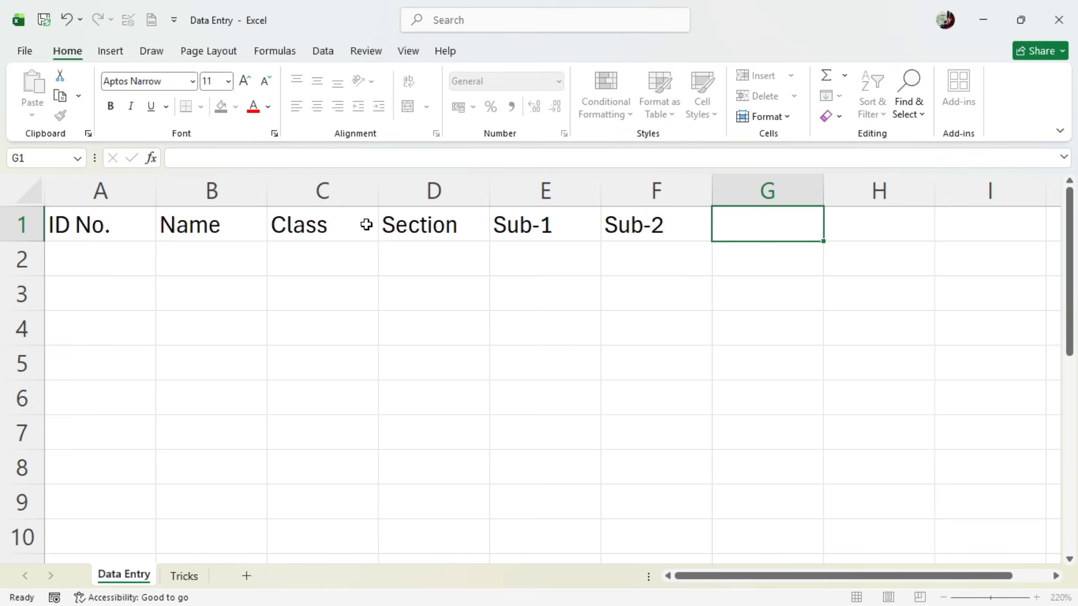
pyautogui.write('Sub')
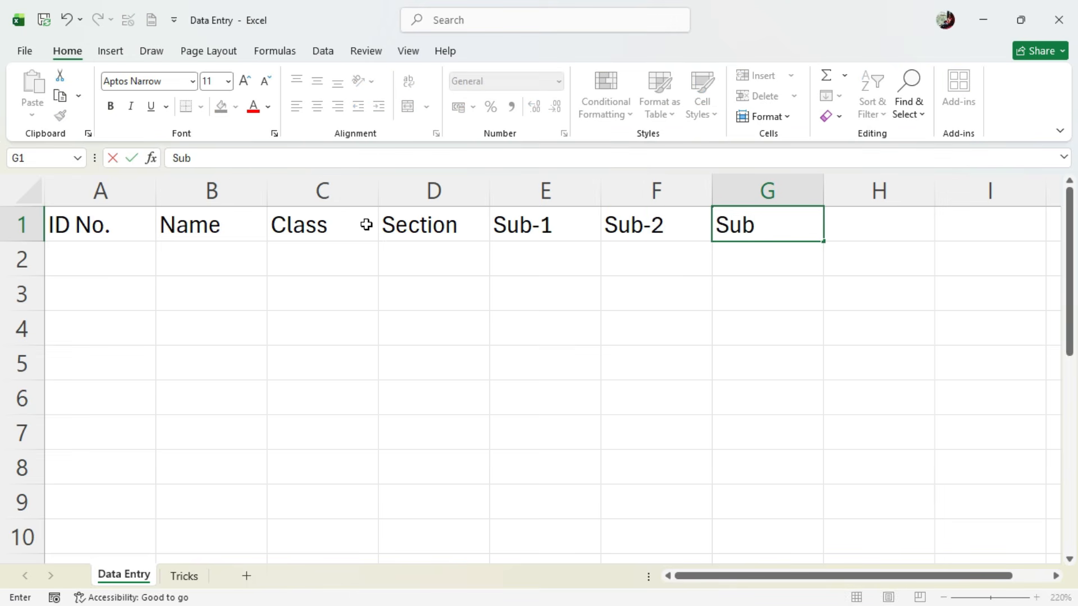
pyautogui.write('-3')
pyautogui.press('Tab')
pyautogui.write('S')
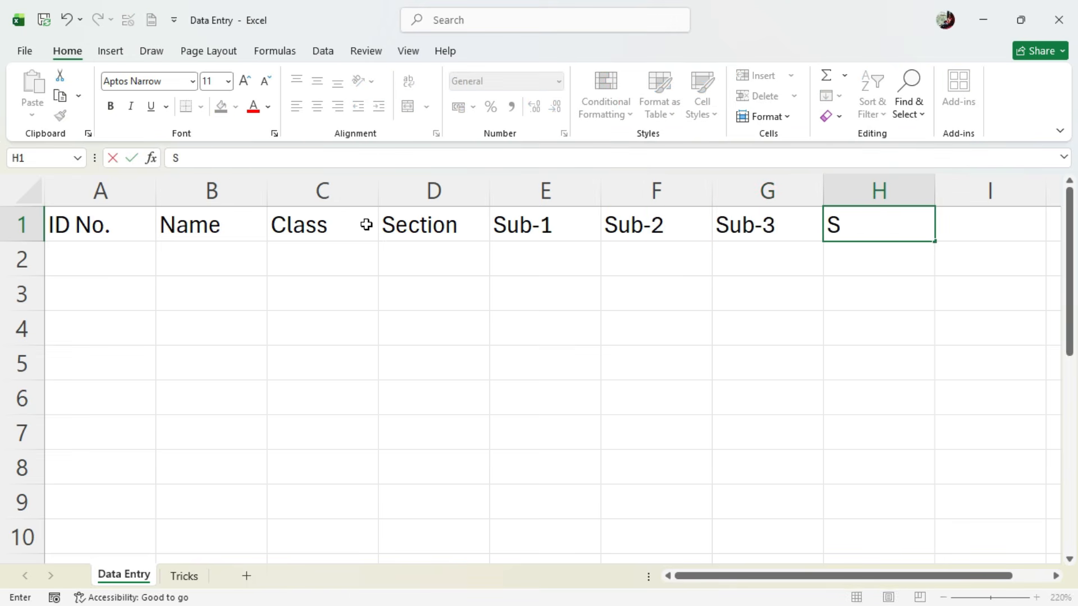
pyautogui.write('ub-4')
pyautogui.press('Return')
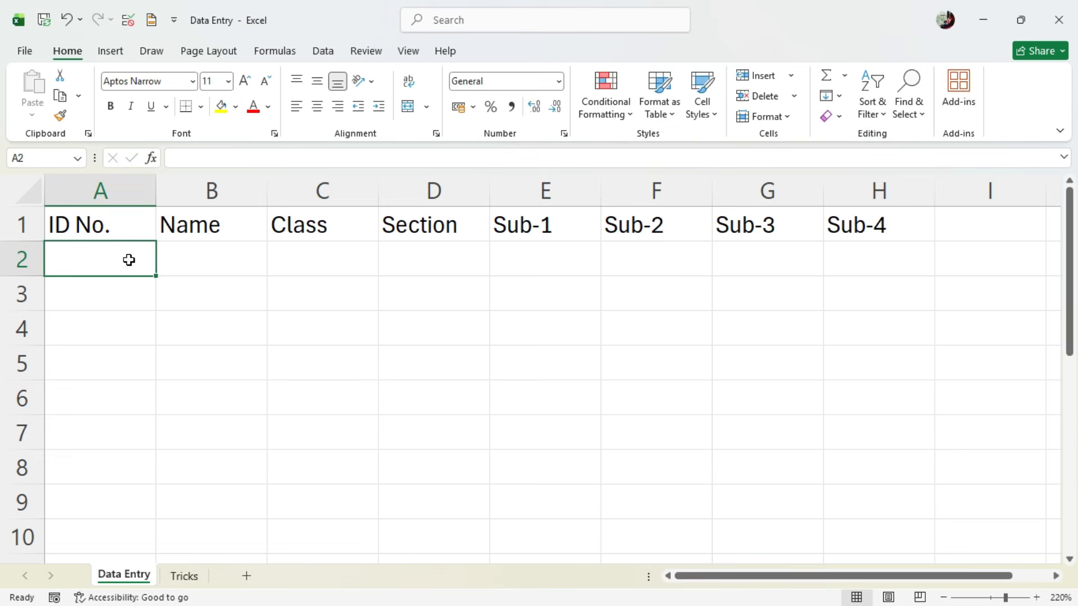
# - Look up the first student in the PDF and enter the student's ID number in A2 and name in B2 in Excel
pyautogui.hotkey('alt', 'Tab')
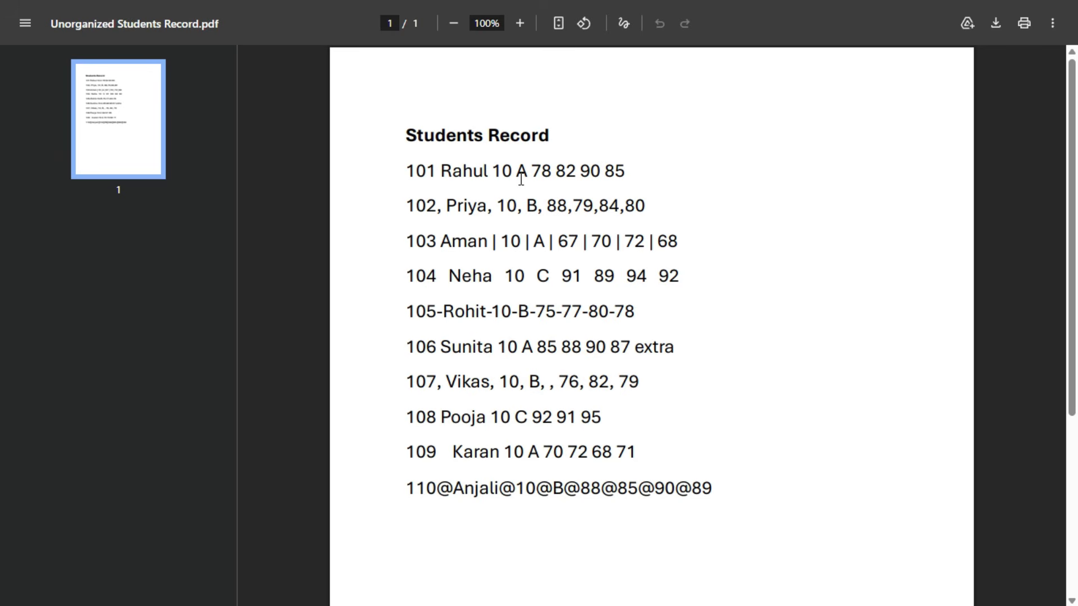
pyautogui.hotkey('alt', 'Tab')
pyautogui.write('101')
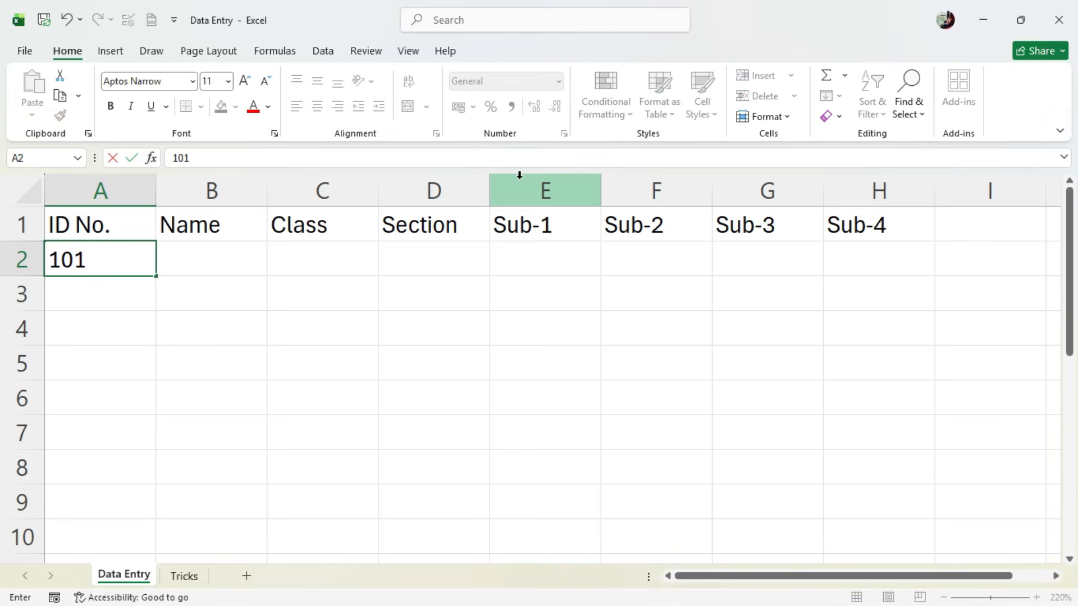
pyautogui.press('Tab')
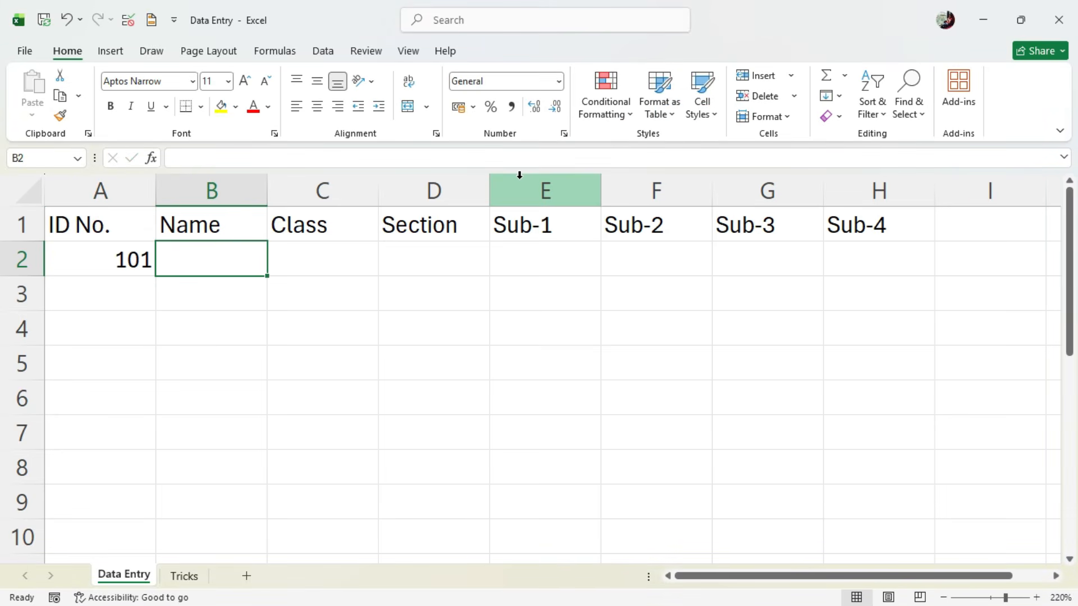
pyautogui.write('Rahul')
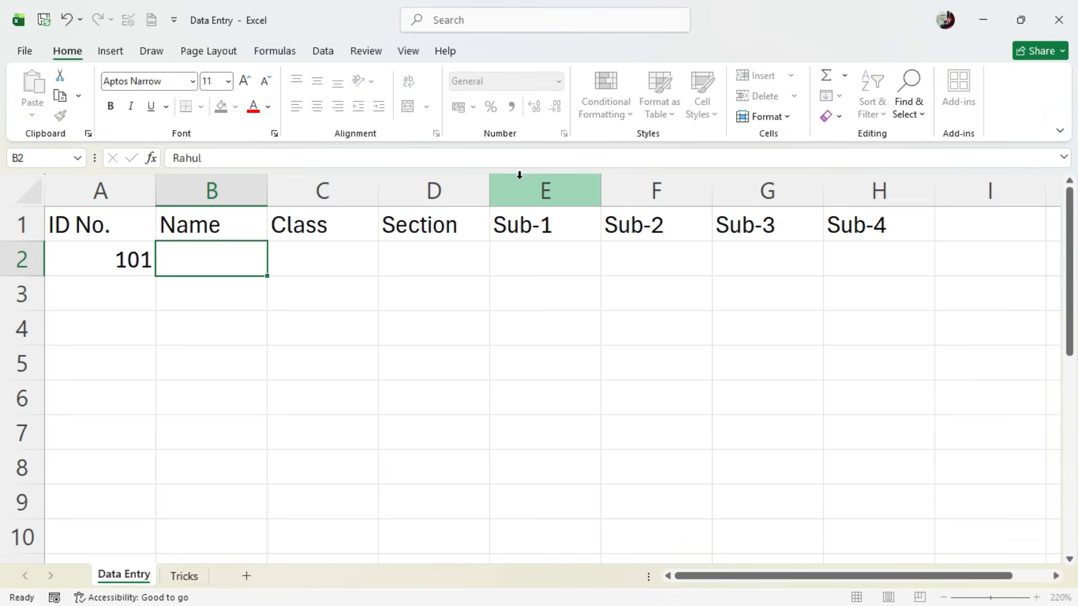
pyautogui.press('Tab')
# - Enter the first student's class "10th" in C2 and section "A" in D2
pyautogui.write('10')
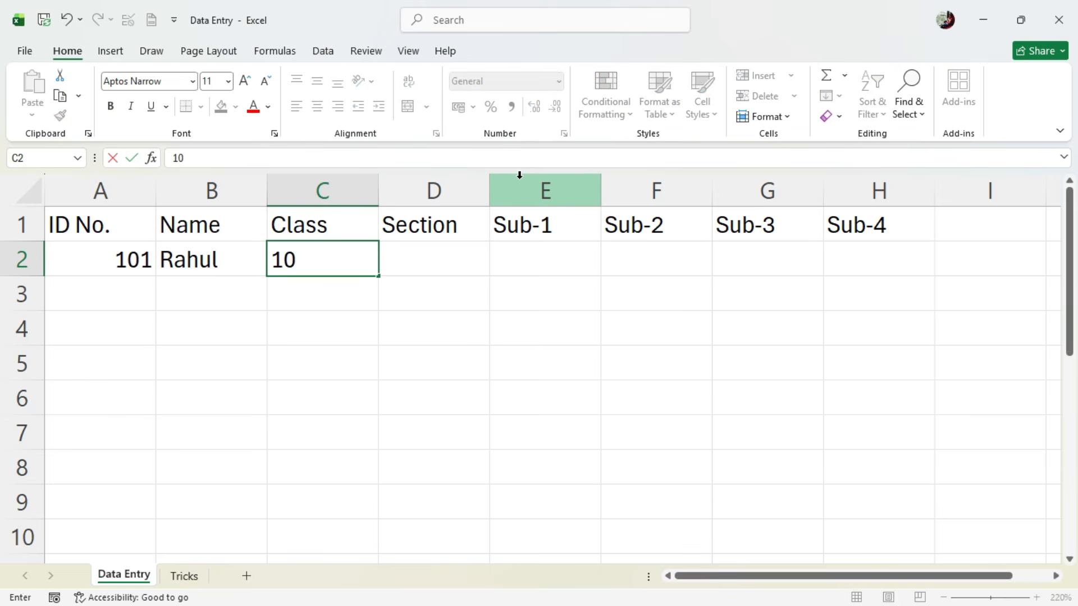
pyautogui.write('th')
pyautogui.press('F2')
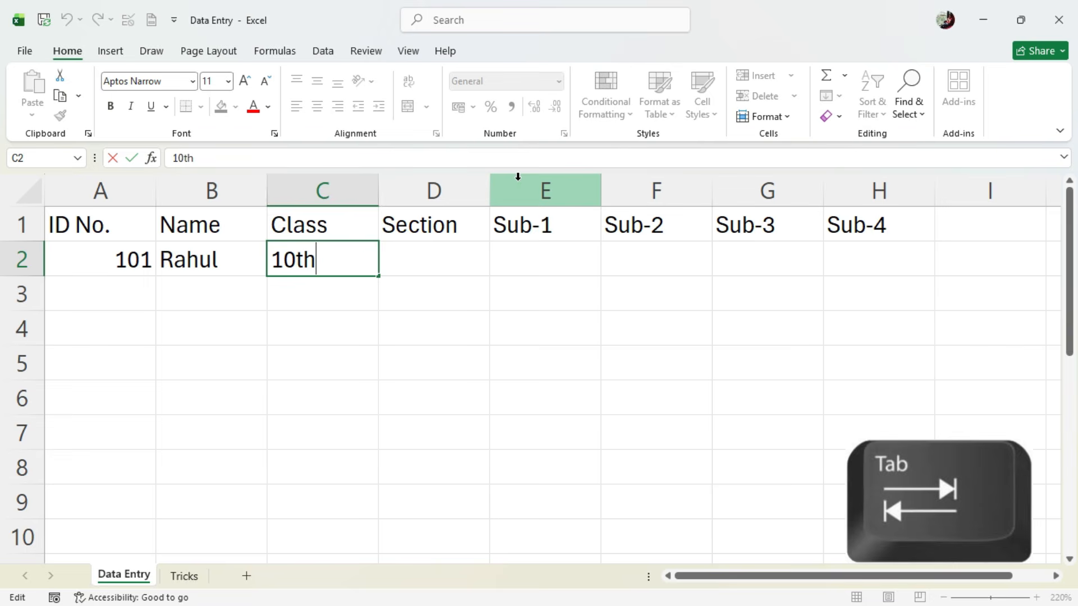
pyautogui.press('Tab')
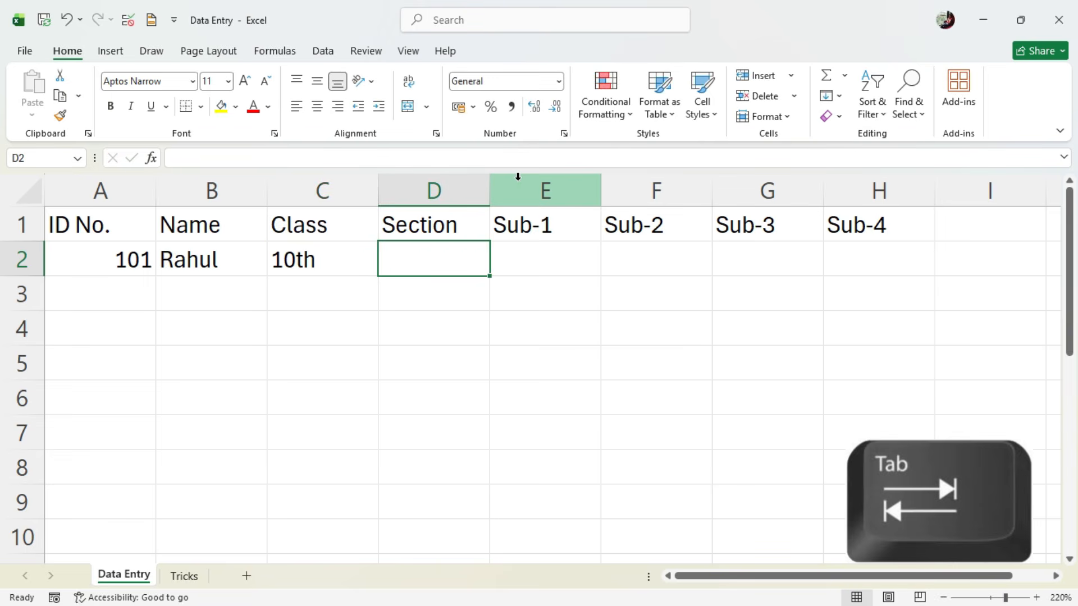
pyautogui.write('A')
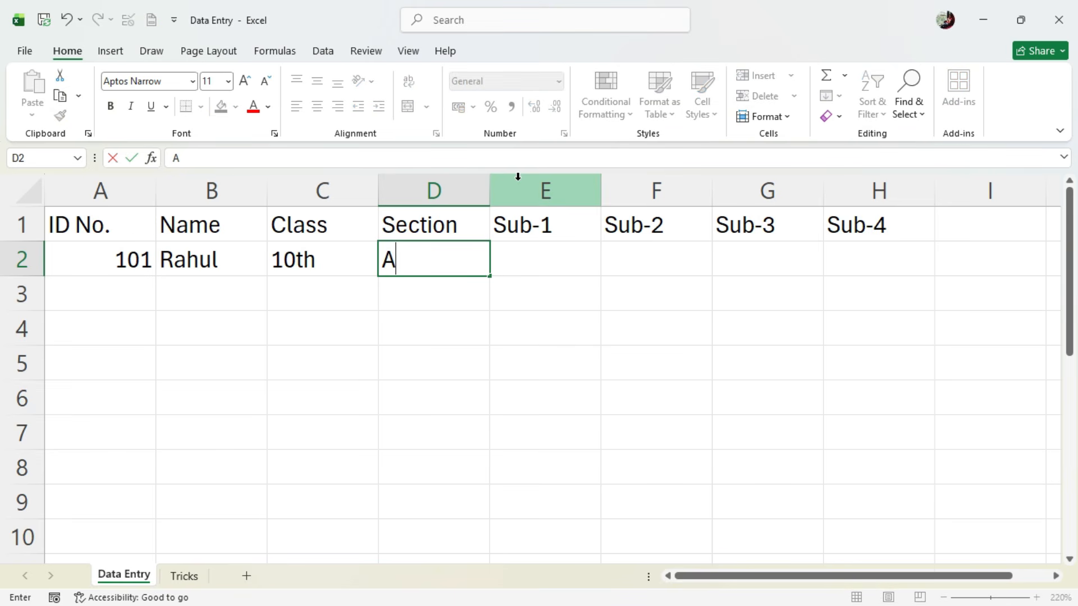
pyautogui.press('Right')
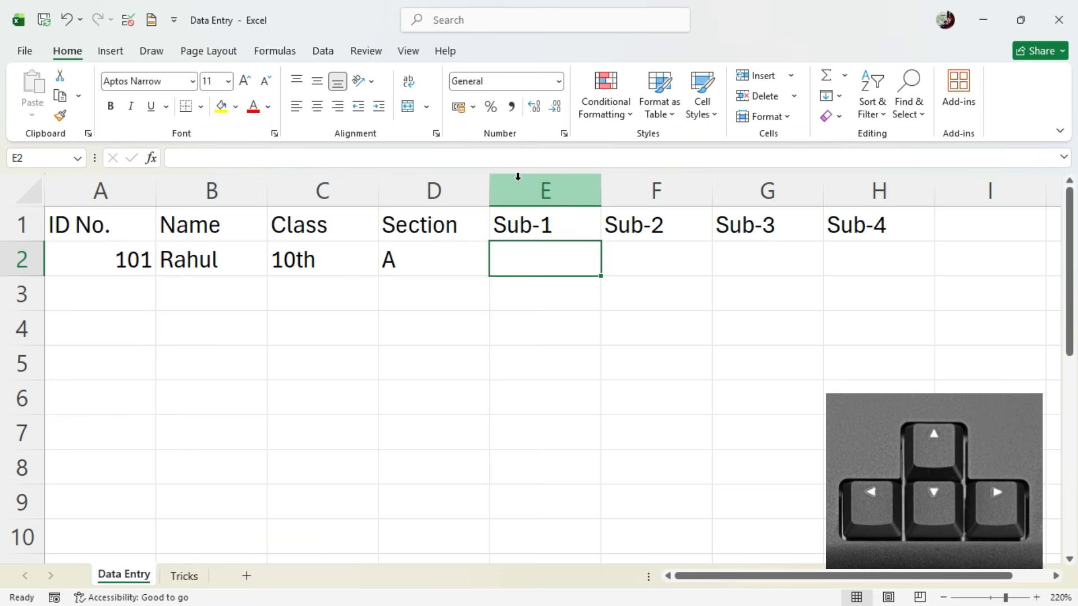
# - Enter the first student's subject marks 78, 82, 90 and 85 in cells E2 to H2
pyautogui.write('78')
pyautogui.press('Tab')
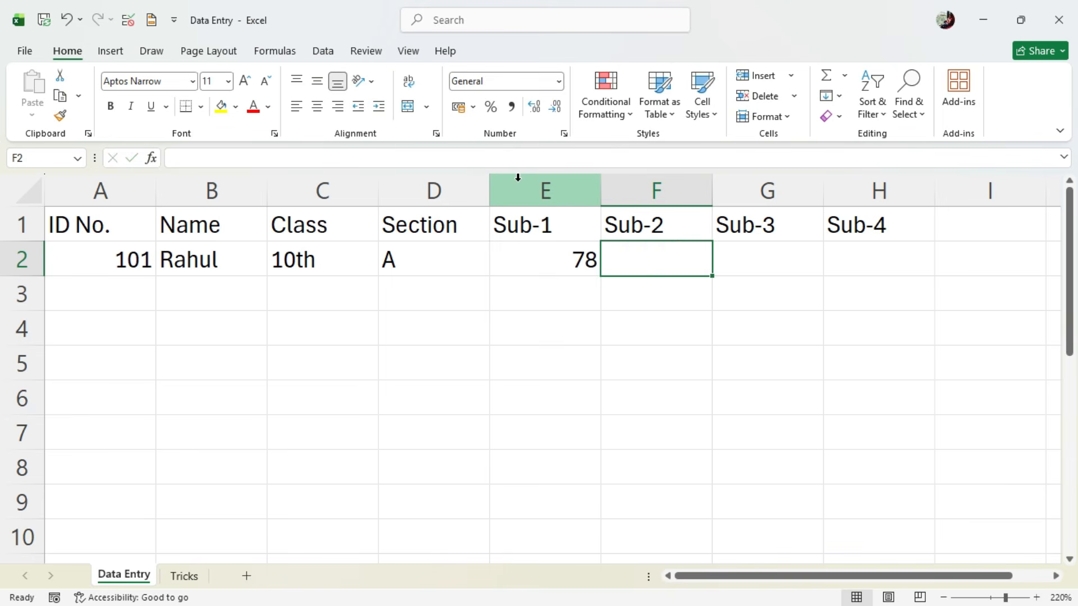
pyautogui.write('82')
pyautogui.press('Tab')
pyautogui.write('90')
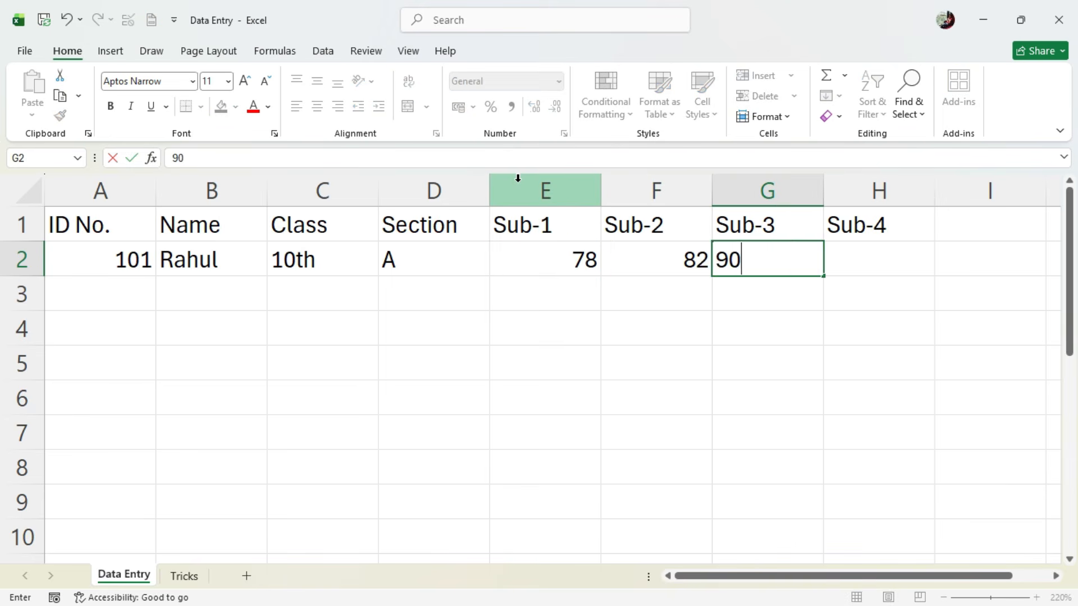
pyautogui.press('Tab')
pyautogui.write('85')
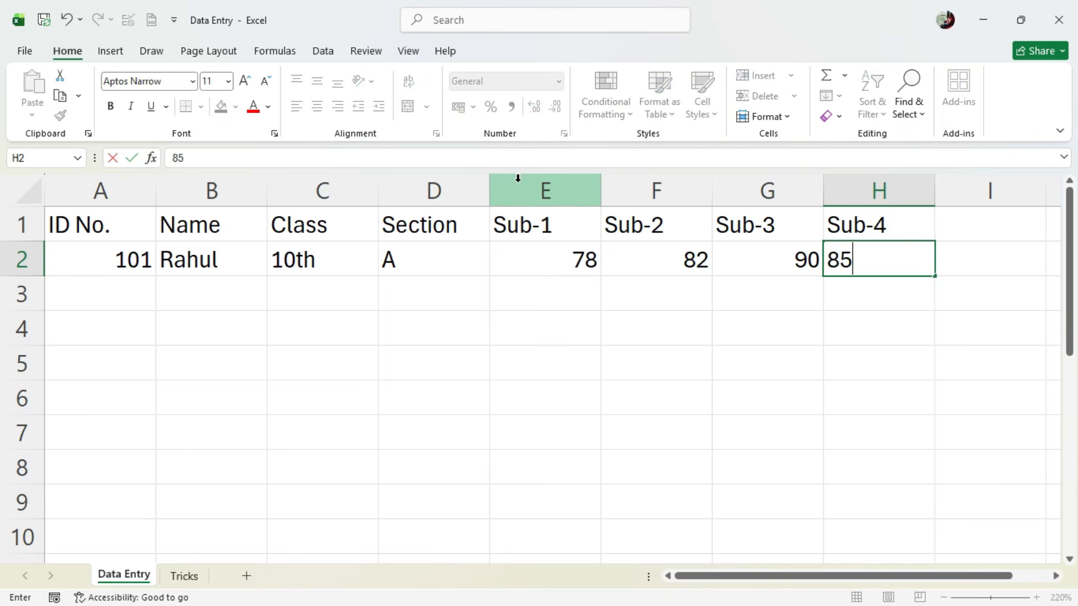
pyautogui.press('Return')
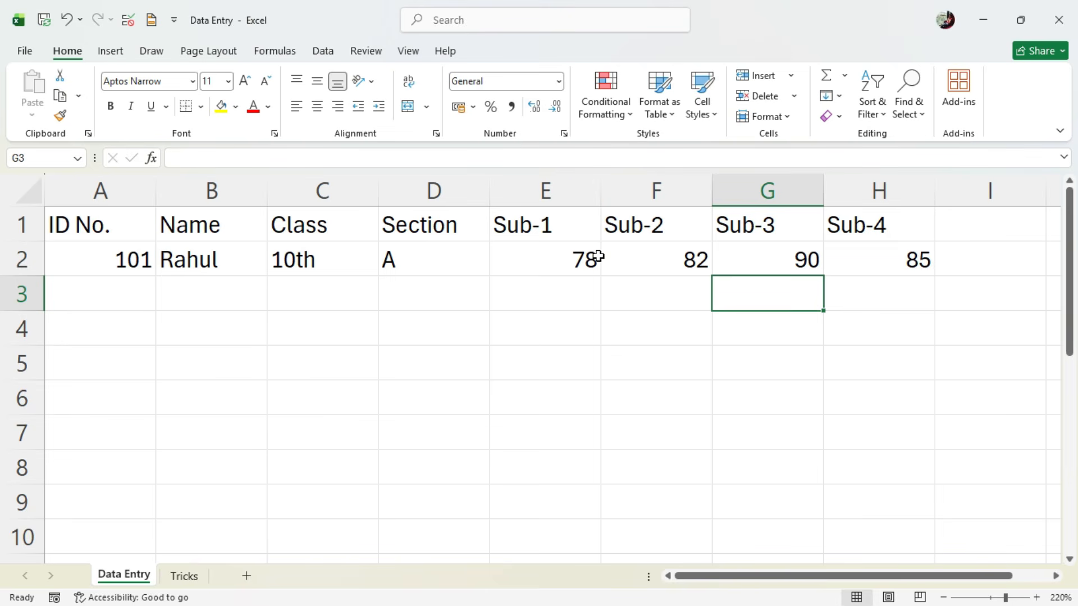
# - Enter the second student's ID number in A3 and, after checking the PDF, the student's name in B3
pyautogui.click(149, 294)
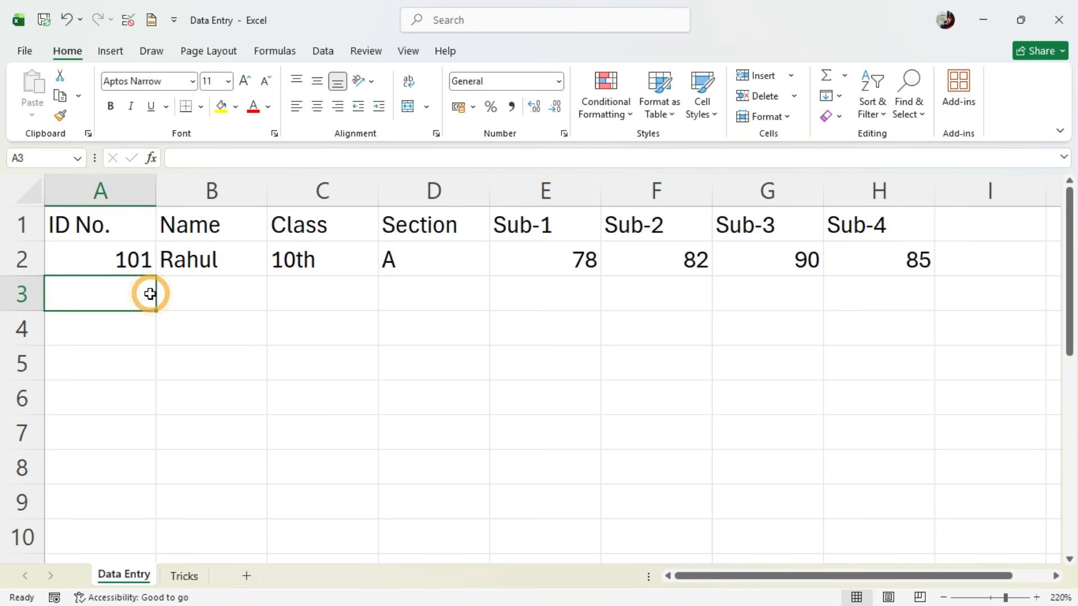
pyautogui.write('102')
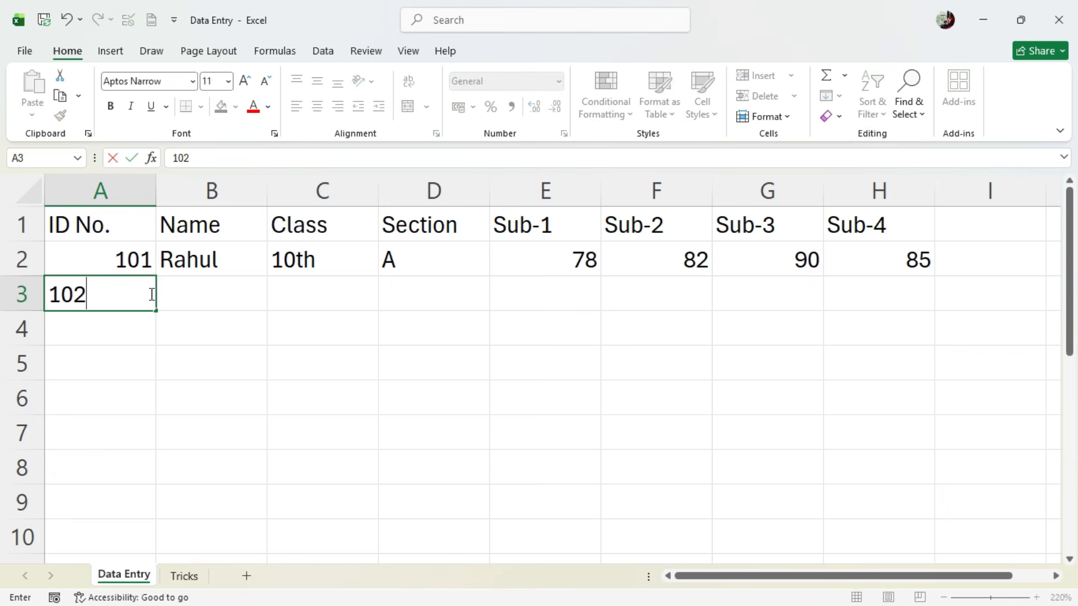
pyautogui.press('Tab')
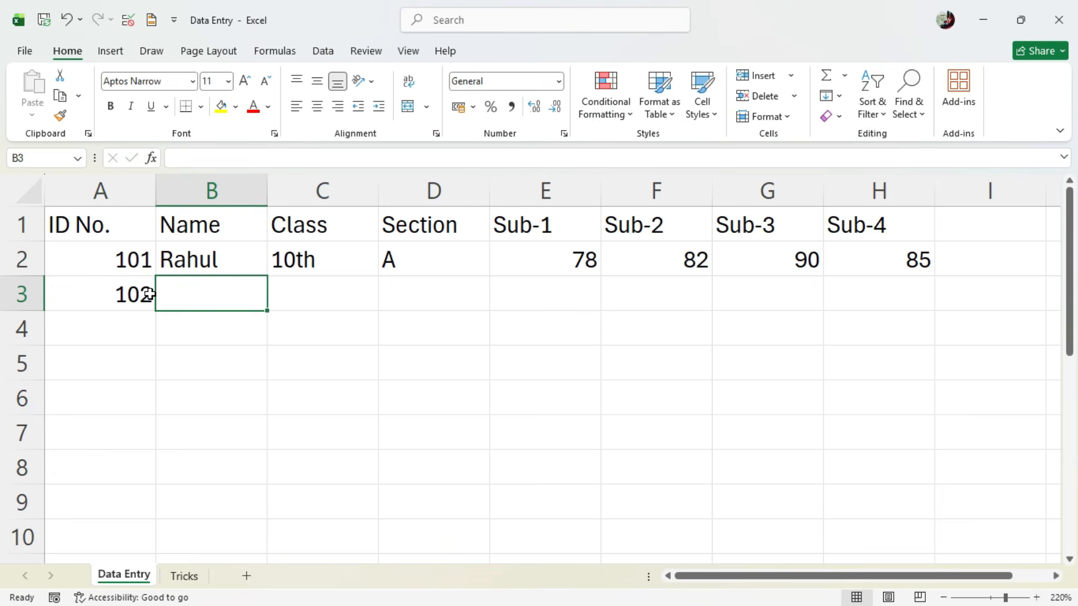
pyautogui.hotkey('alt', 'Tab')
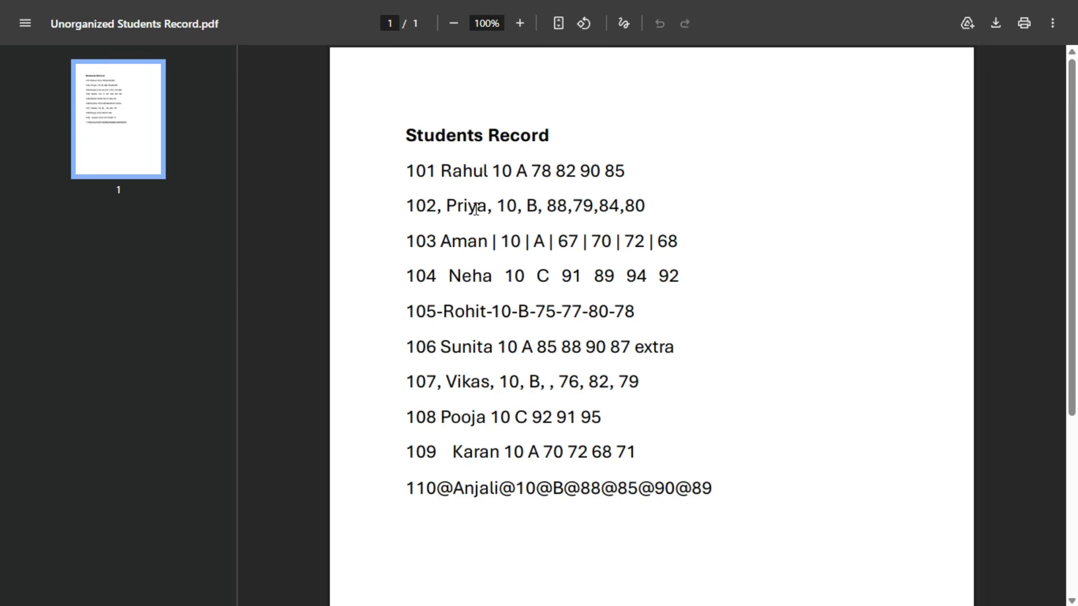
pyautogui.hotkey('alt', 'Tab')
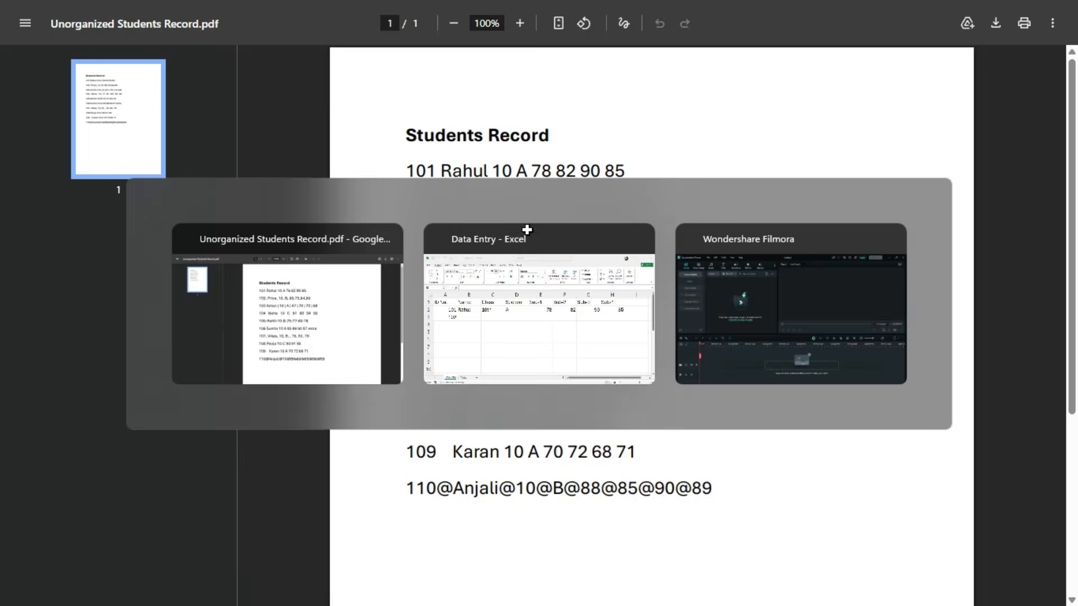
pyautogui.write('Priya')
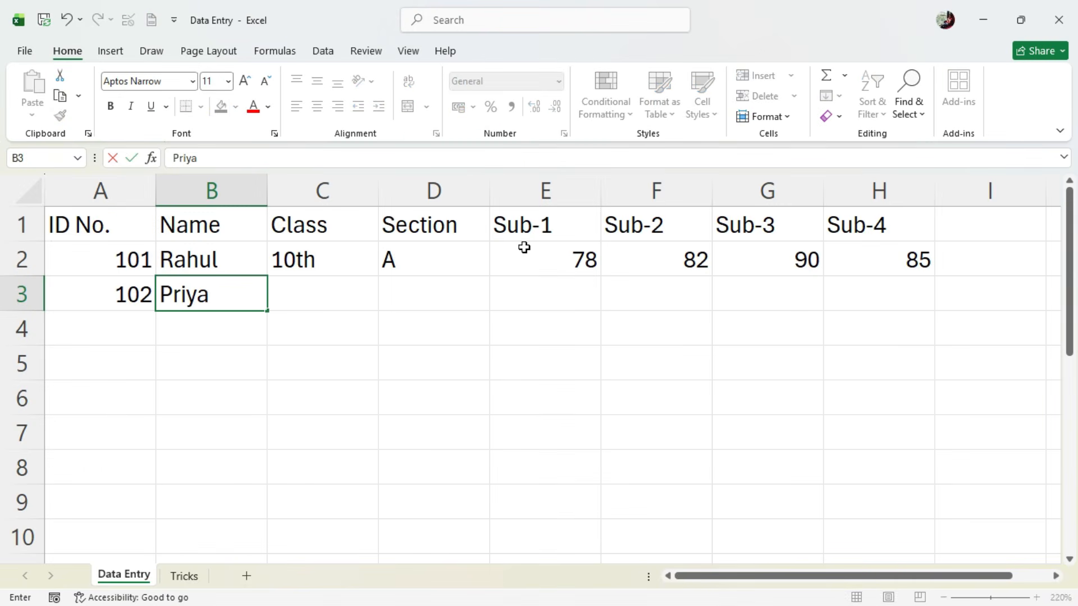
pyautogui.press('Tab')
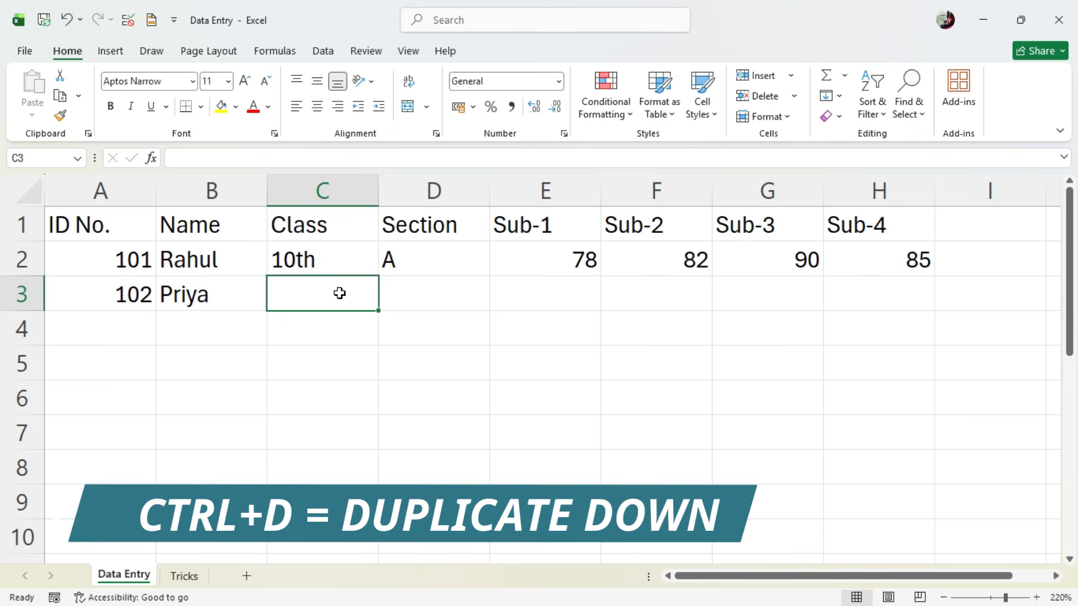
# - Duplicate the class from C2 down into C3 and enter section "B" in D3
pyautogui.hotkey('ctrl', 'd')
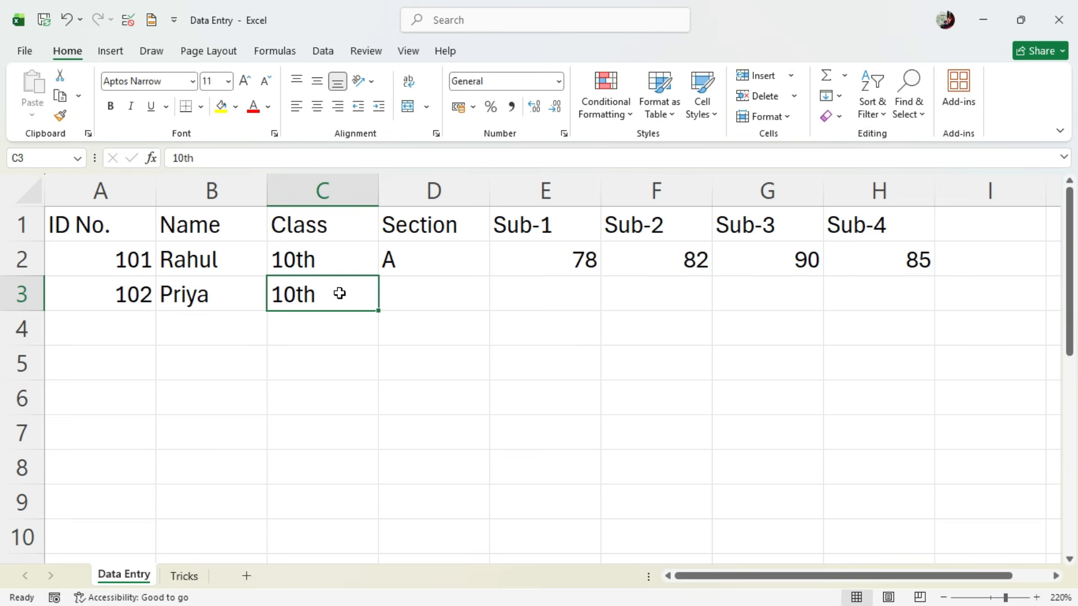
pyautogui.press('Tab')
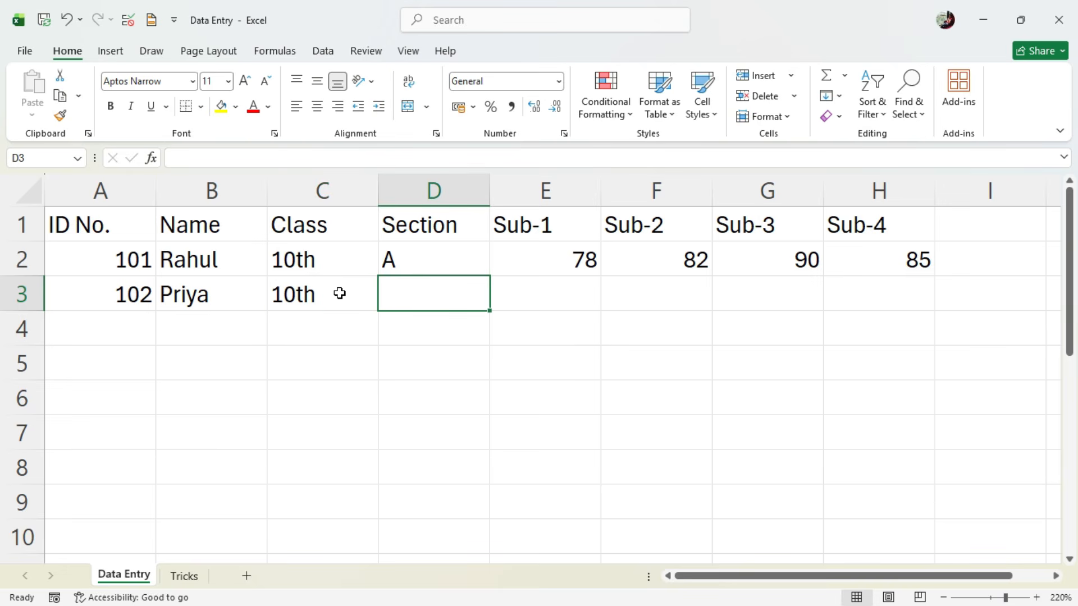
pyautogui.write('B')
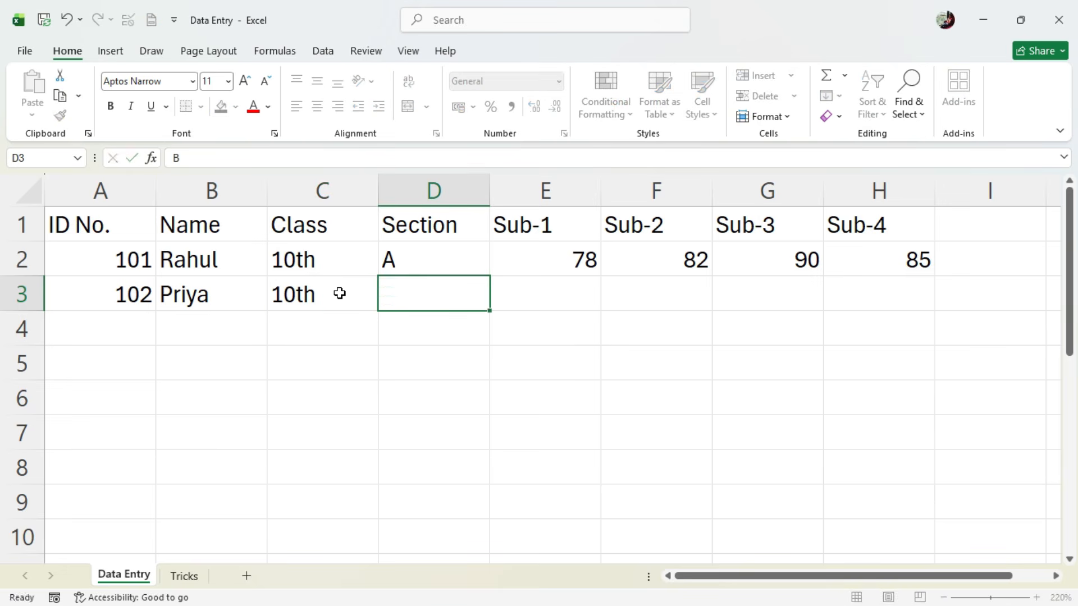
pyautogui.press('Tab')
# - Look up the second student's marks in the PDF, enter 88, 79, 84 and 80 in E3 to H3, and return to the PDF
pyautogui.hotkey('alt', 'Tab')
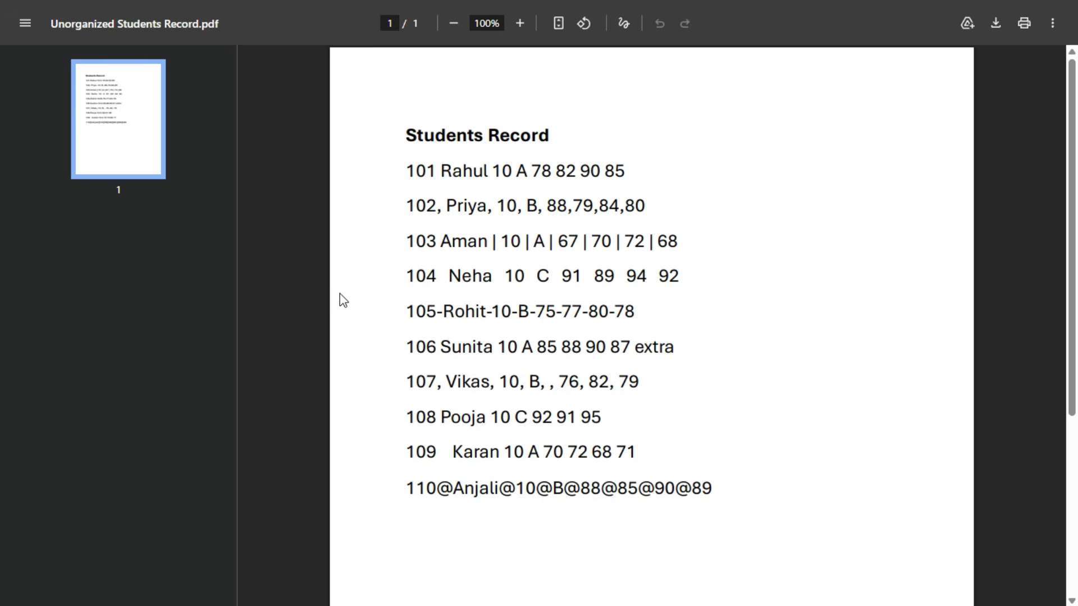
pyautogui.hotkey('alt', 'Tab')
pyautogui.write('88')
pyautogui.press('Tab')
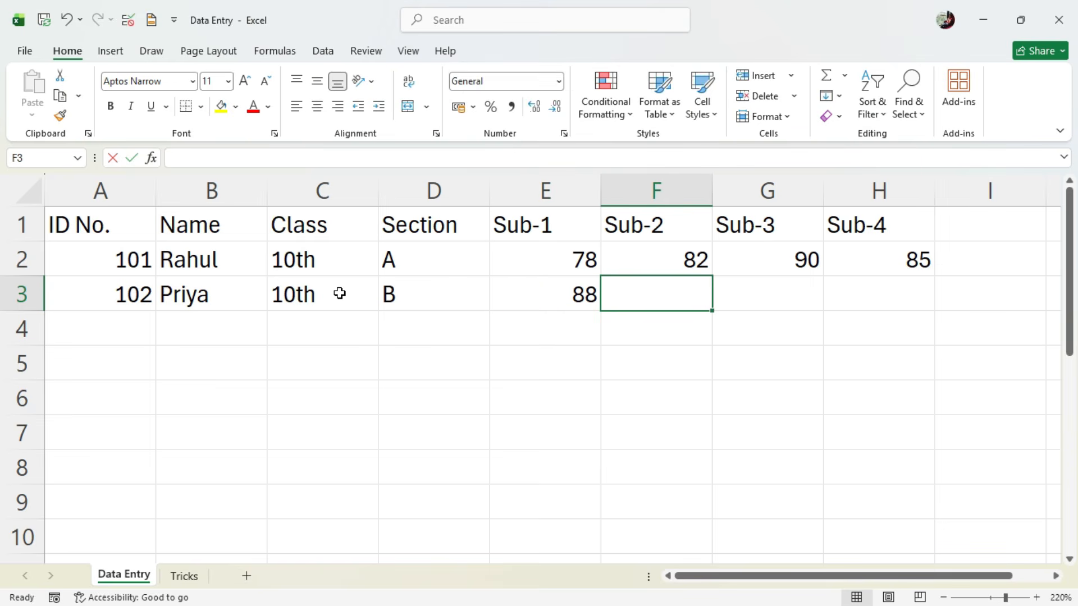
pyautogui.write('79')
pyautogui.press('Tab')
pyautogui.write('84')
pyautogui.press('Tab')
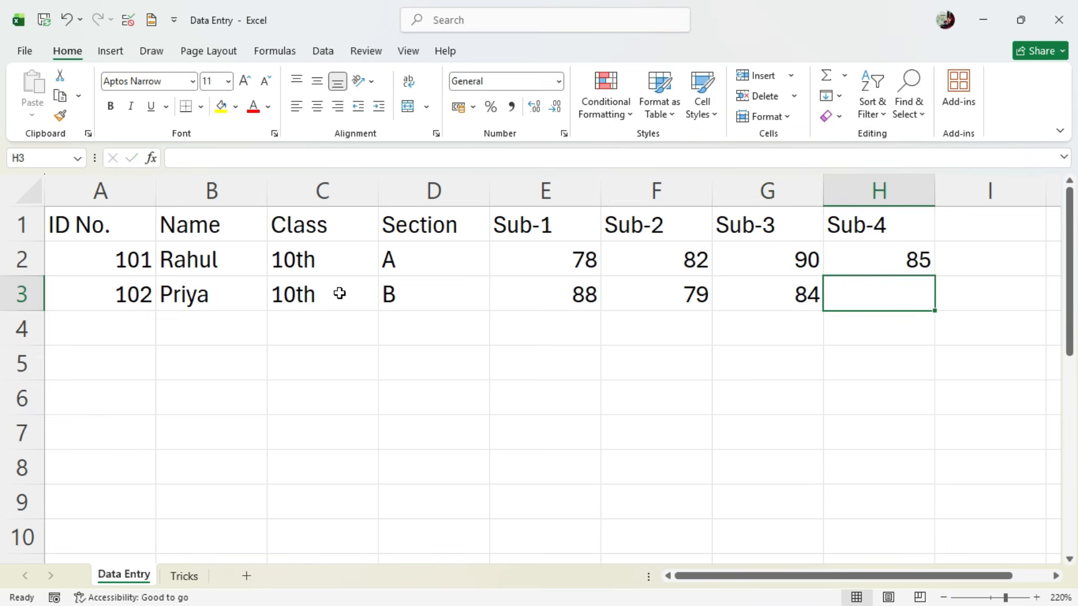
pyautogui.write('80')
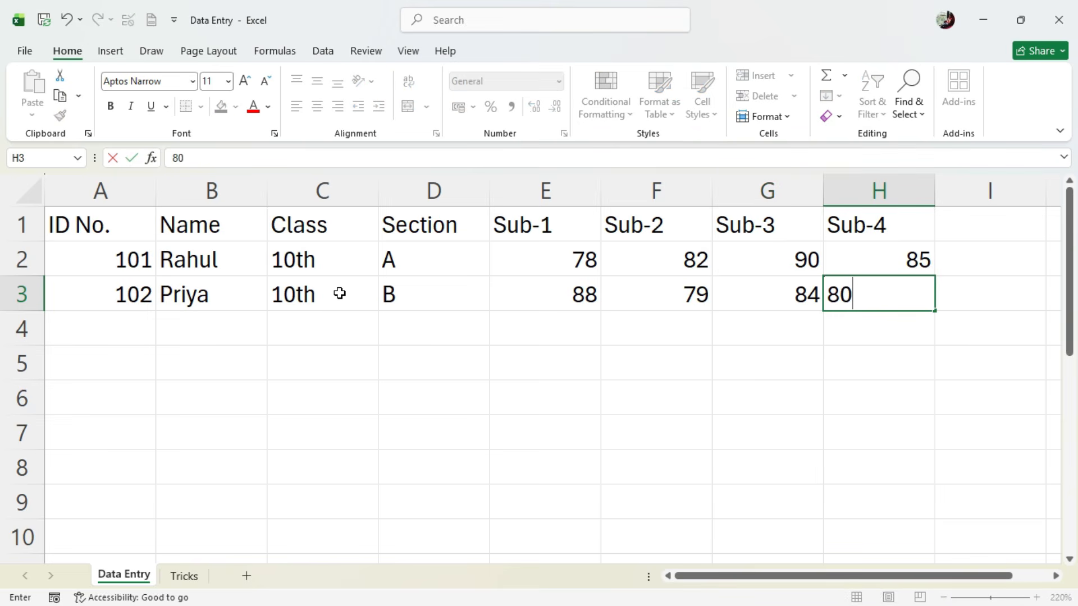
pyautogui.press('Return')
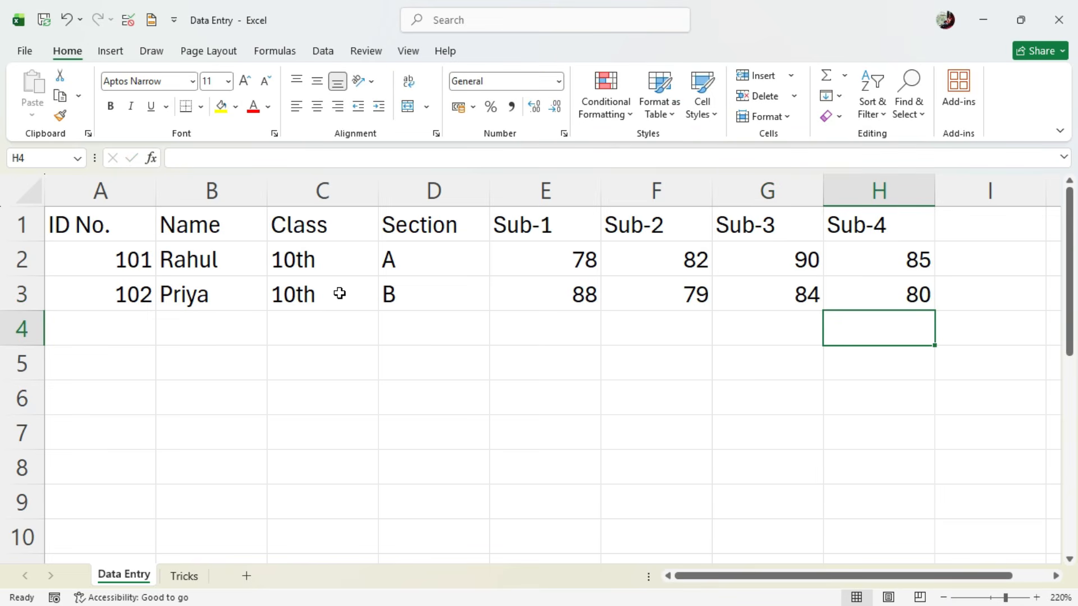
pyautogui.hotkey('alt', 'Tab')
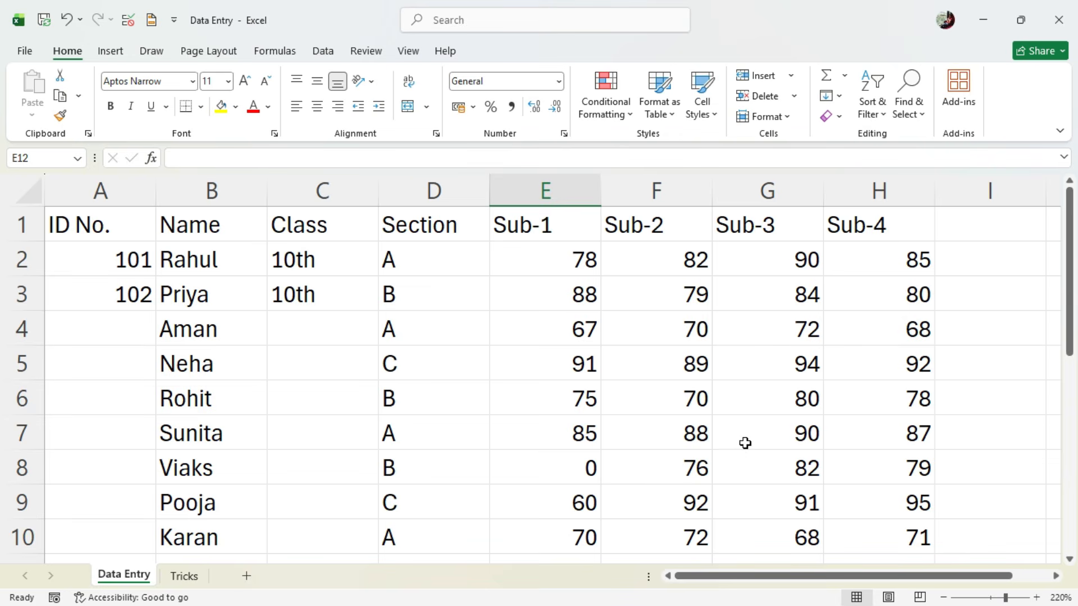
# - Center the section entries in cells D2 to D10 horizontally
pyautogui.moveTo(403, 262); pyautogui.dragTo(392, 525)
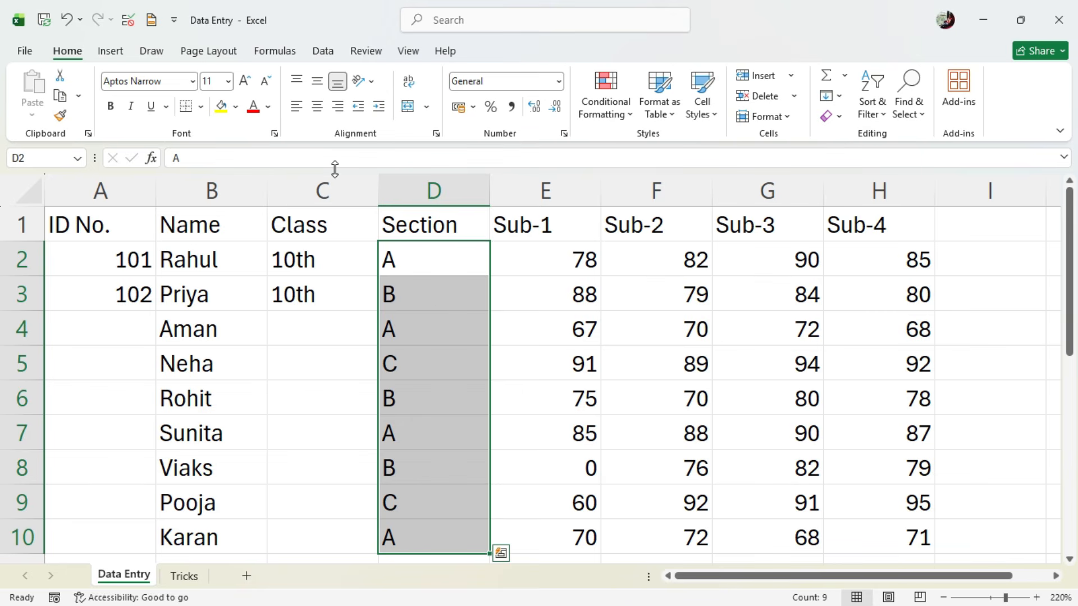
pyautogui.click(318, 106)
pyautogui.click(426, 286)
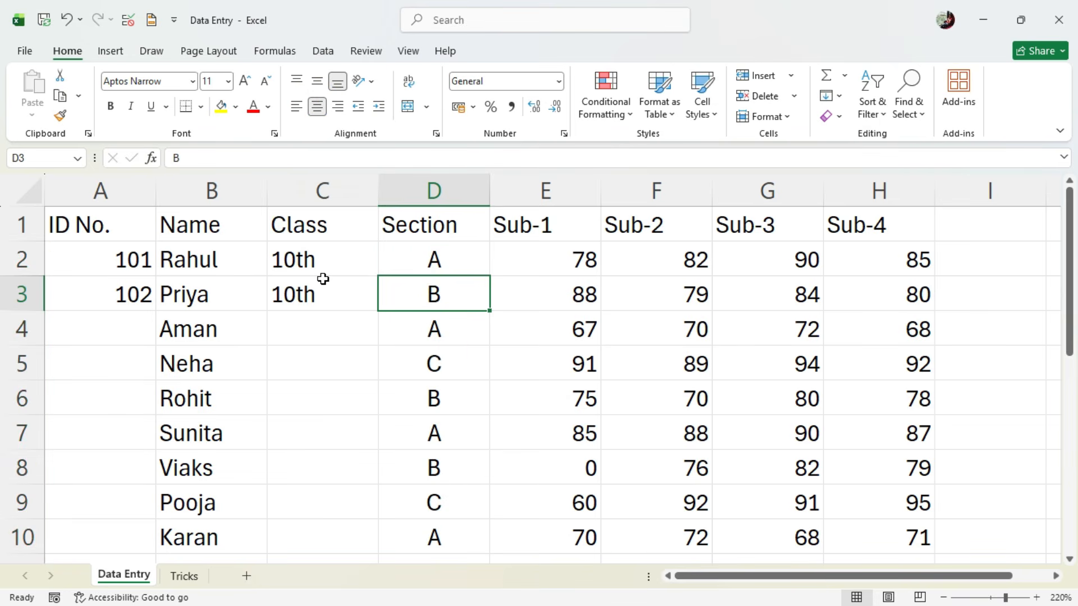
# - Copy the class "10th" from C3 into cells C4 to C10
pyautogui.click(316, 302)
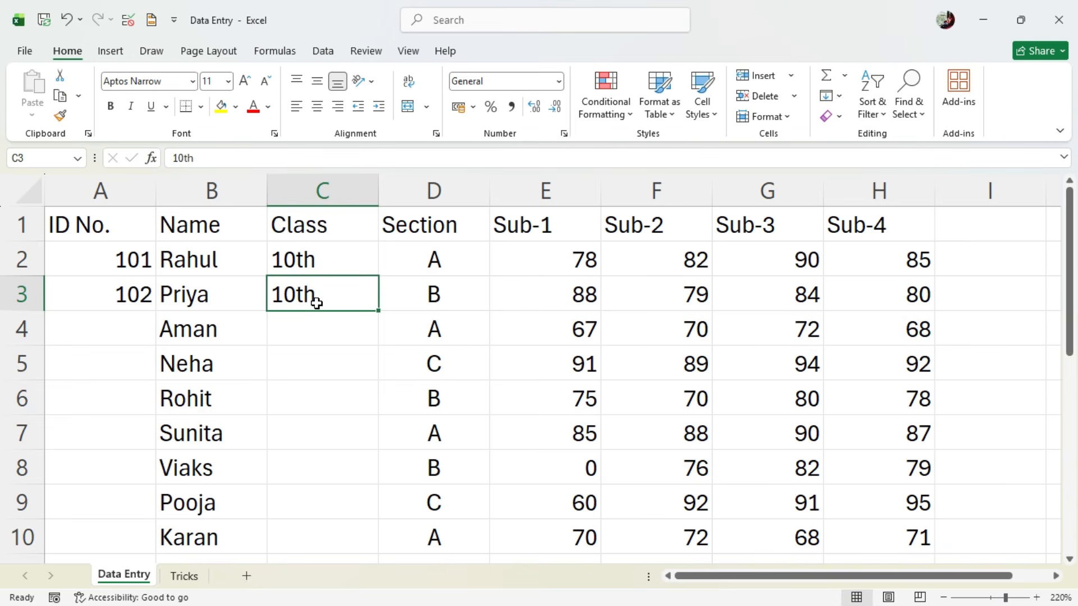
pyautogui.hotkey('ctrl', 'c')
pyautogui.click(324, 326)
pyautogui.moveTo(329, 345); pyautogui.dragTo(337, 517)
pyautogui.hotkey('ctrl', 'v')
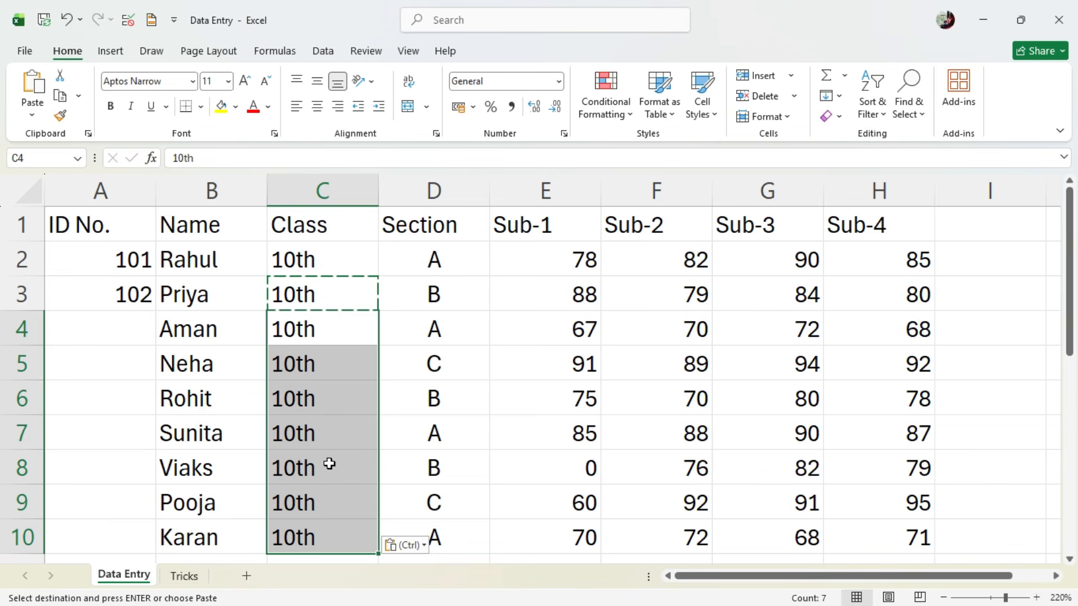
pyautogui.press('Escape')
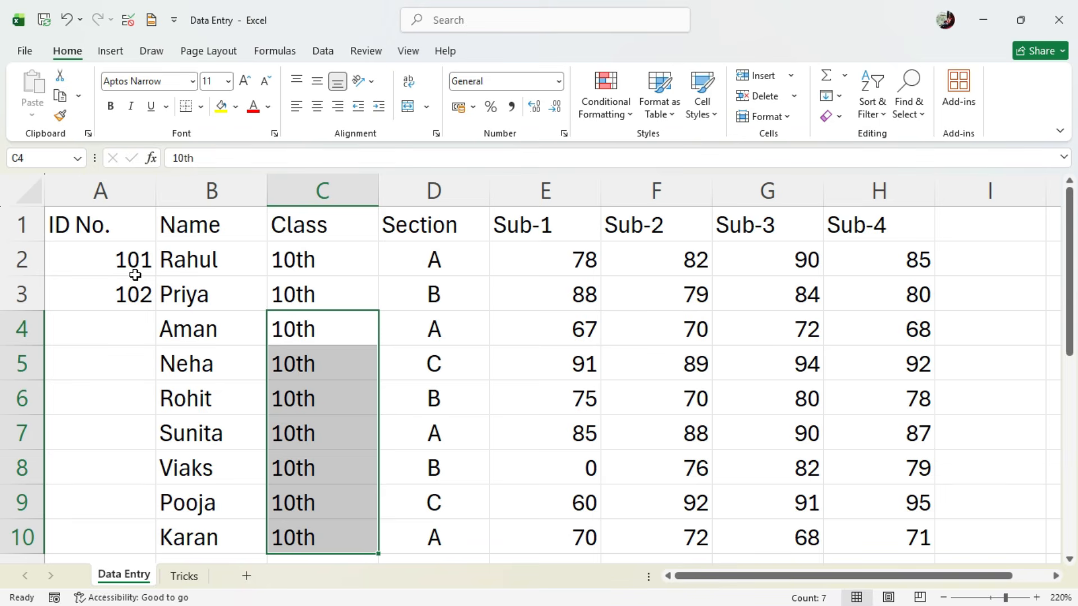
# - Continue the ID number series from A2 and A3 down to A10 with AutoFill
pyautogui.click(124, 262)
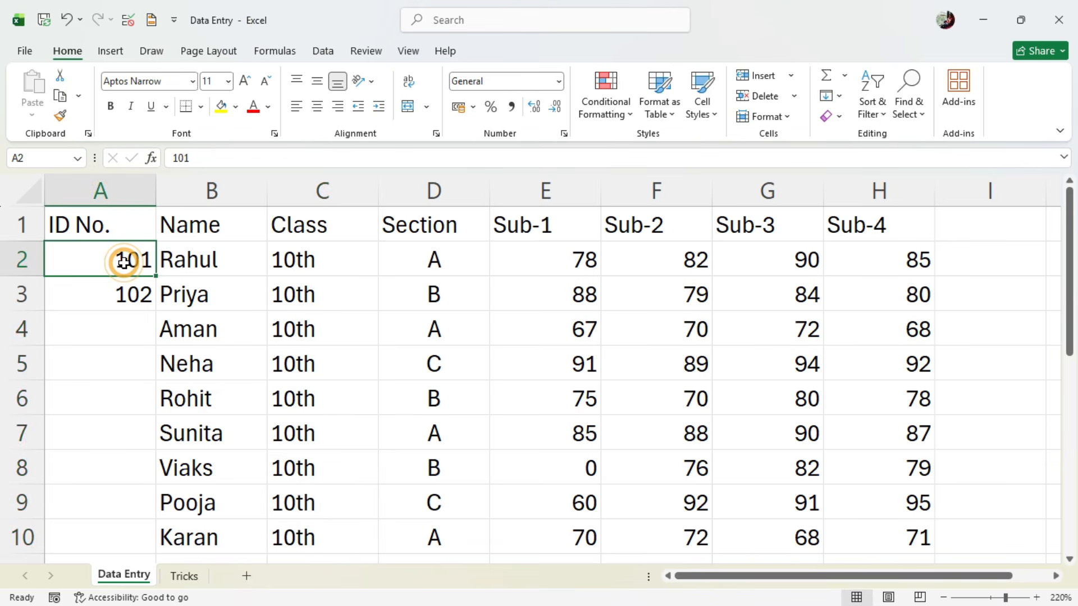
pyautogui.moveTo(124, 262); pyautogui.dragTo(123, 280)
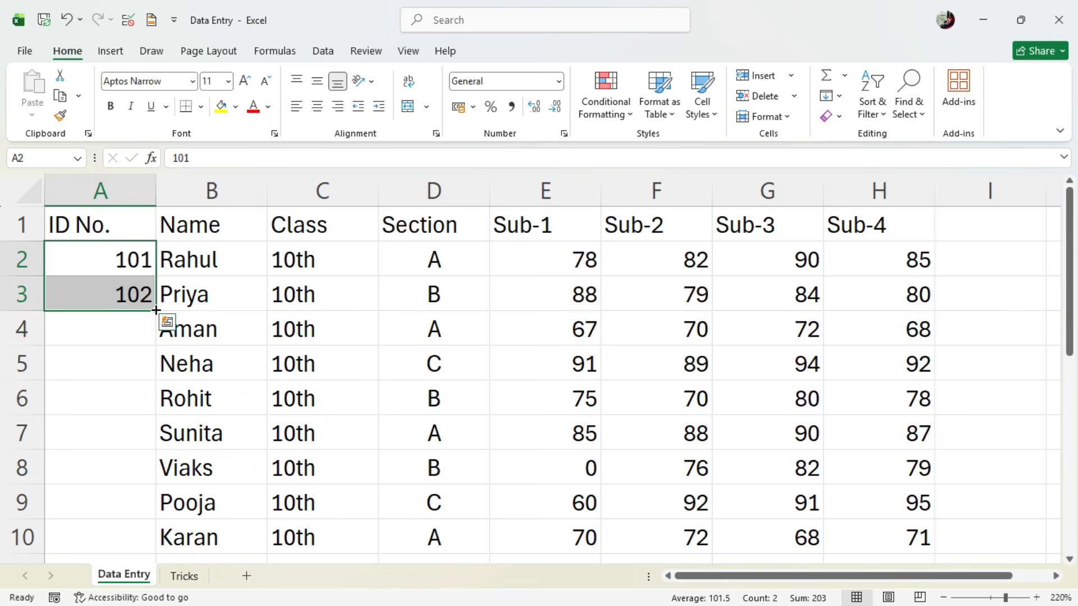
pyautogui.moveTo(156, 309); pyautogui.dragTo(166, 547)
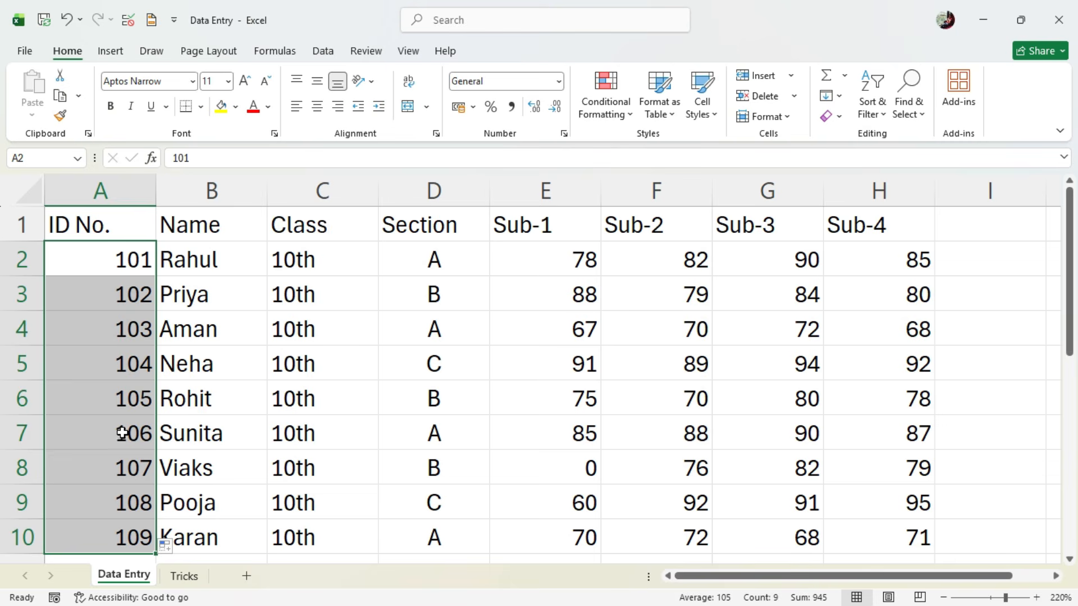
pyautogui.click(317, 403)
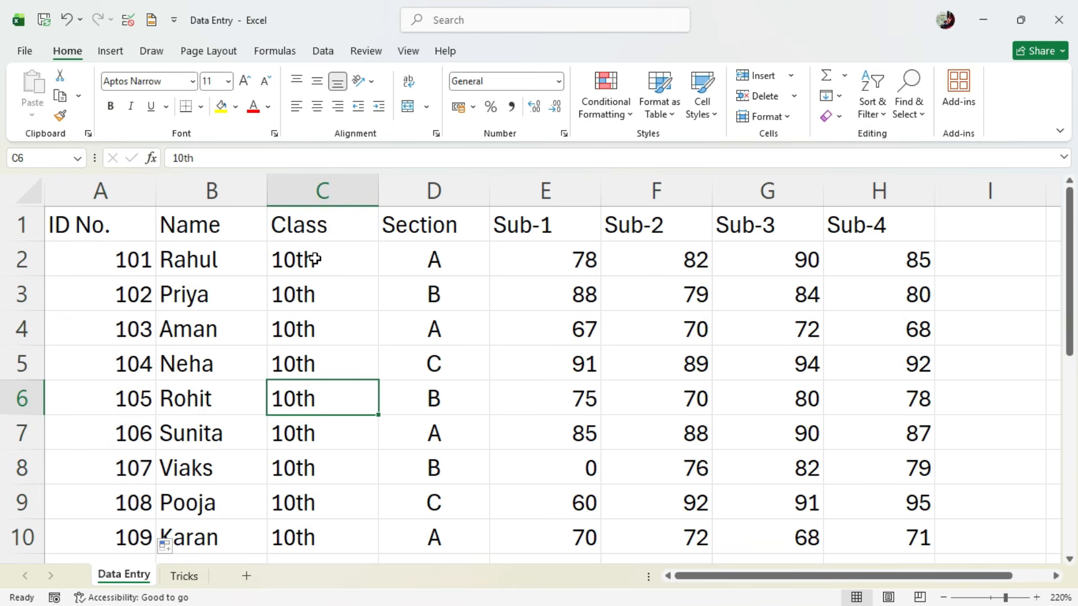
# - Center the class entries in cells C2 to C10 horizontally
pyautogui.moveTo(313, 258); pyautogui.dragTo(294, 528)
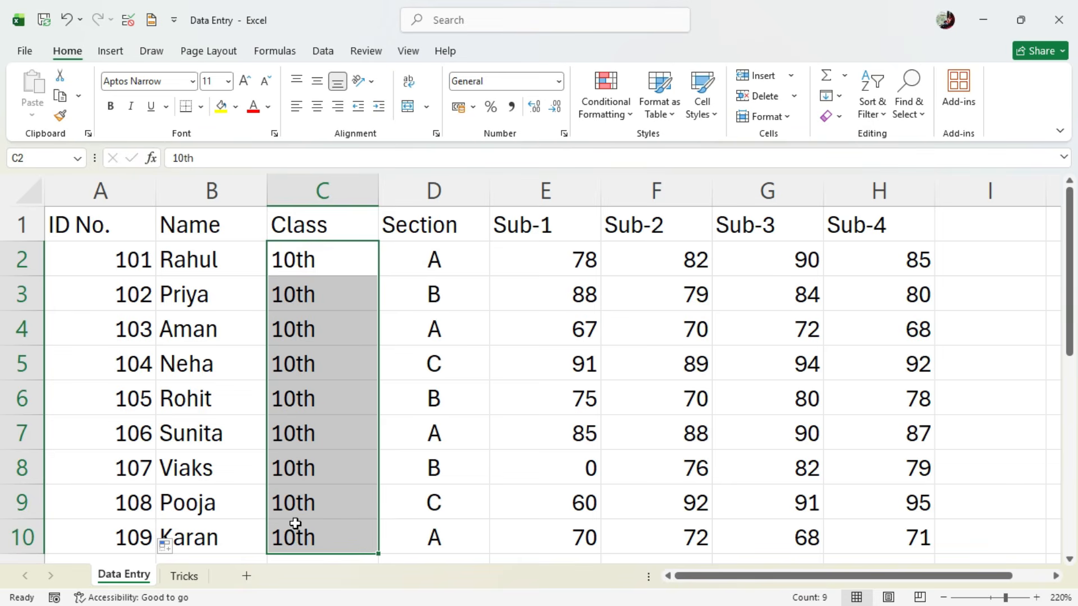
pyautogui.click(317, 107)
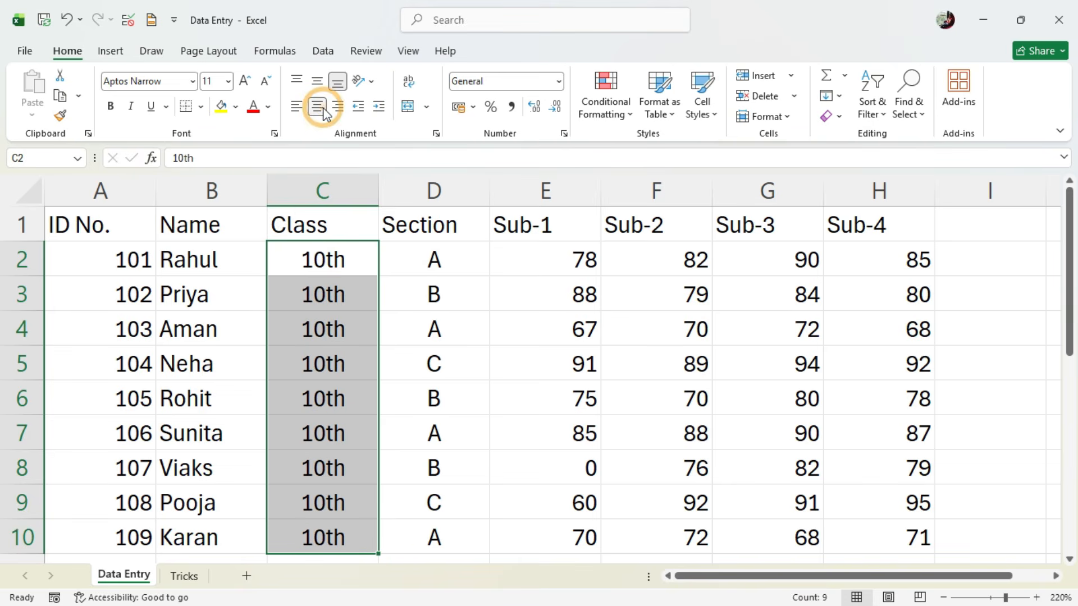
pyautogui.click(360, 266)
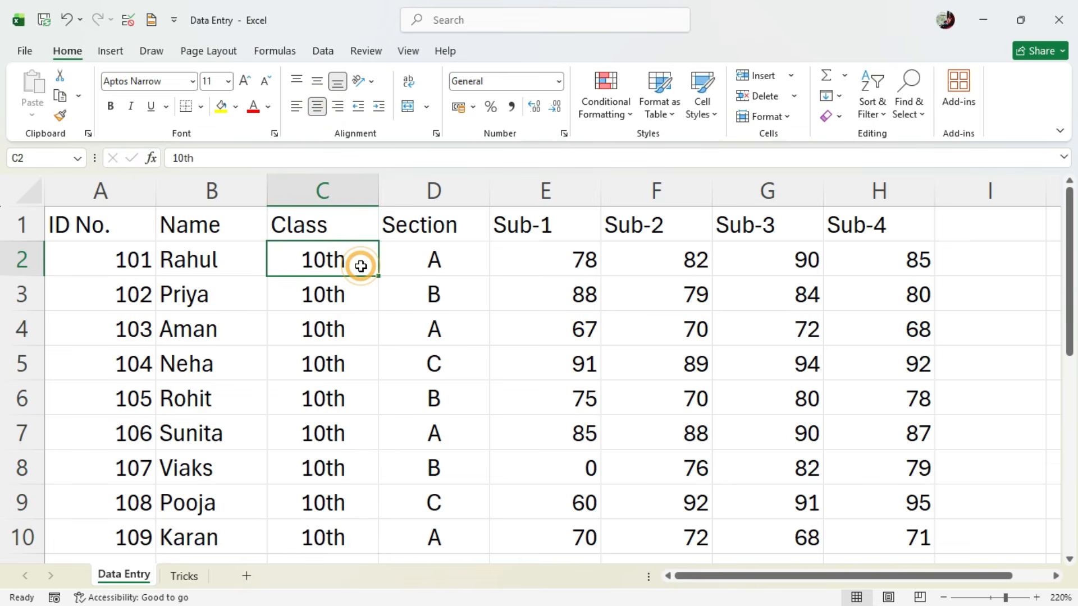
# - Format the "th" of "10th" in cell C2 as superscript
pyautogui.doubleClick(328, 255)
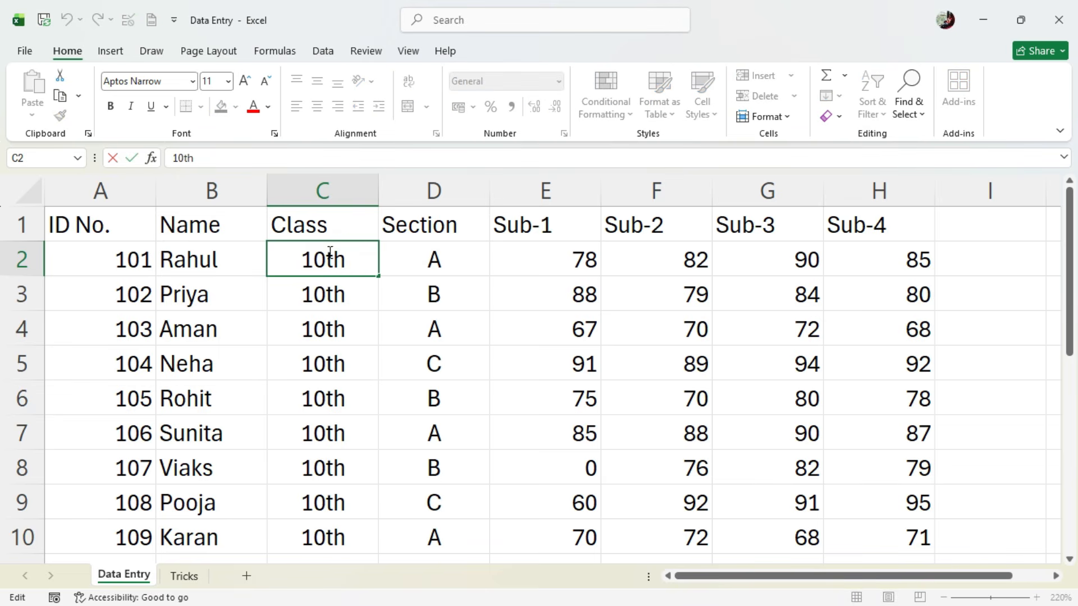
pyautogui.moveTo(327, 251); pyautogui.dragTo(347, 254)
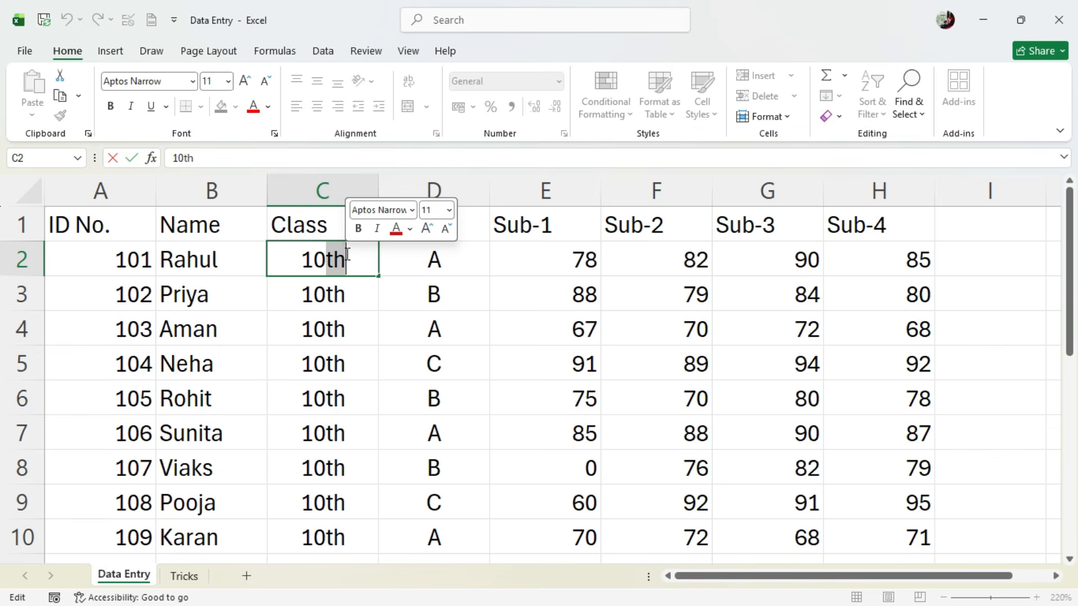
pyautogui.click(274, 135)
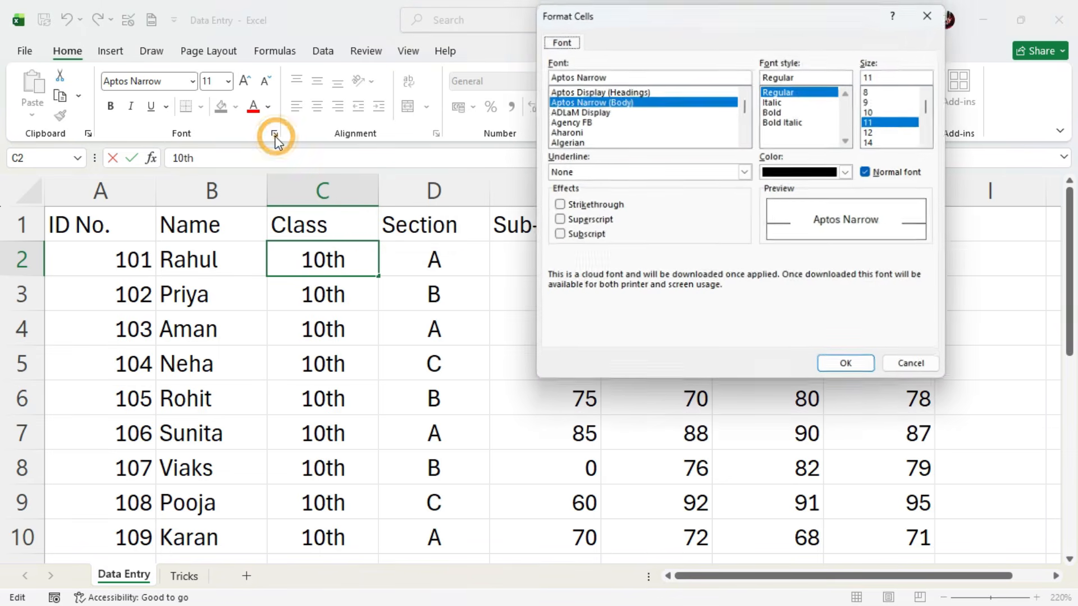
pyautogui.click(556, 220)
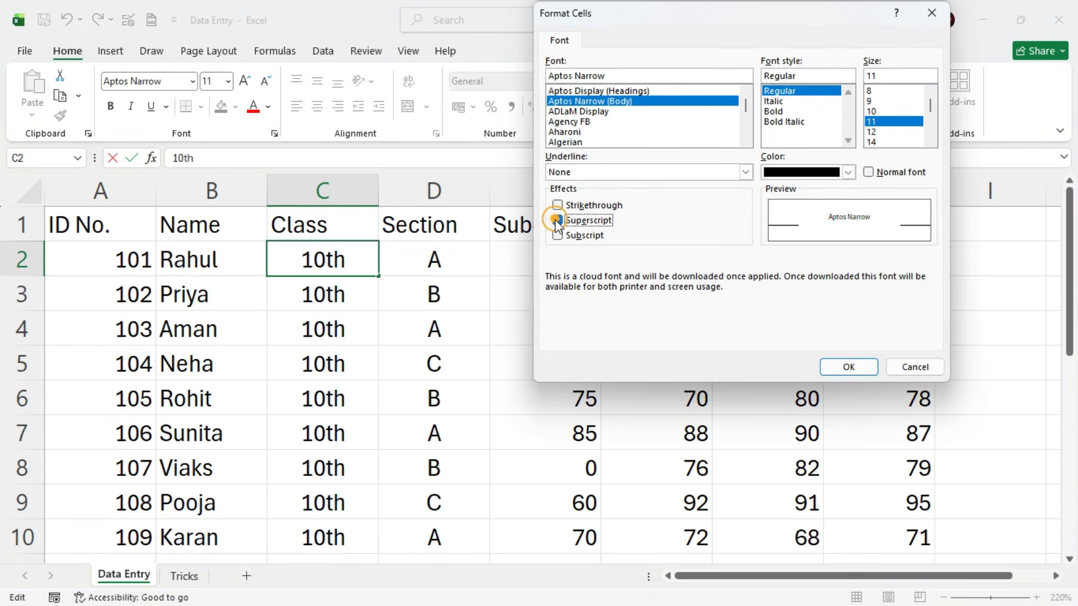
pyautogui.click(835, 366)
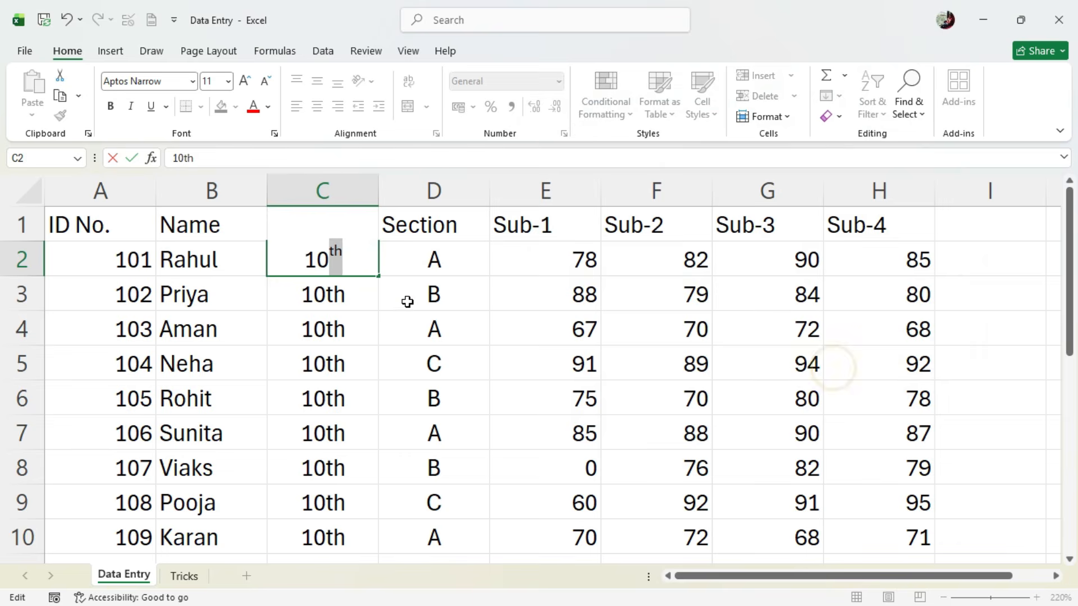
pyautogui.click(365, 288)
# - Copy the superscripted class entry from C2 down the Class column to C11 with AutoFill
pyautogui.click(358, 254)
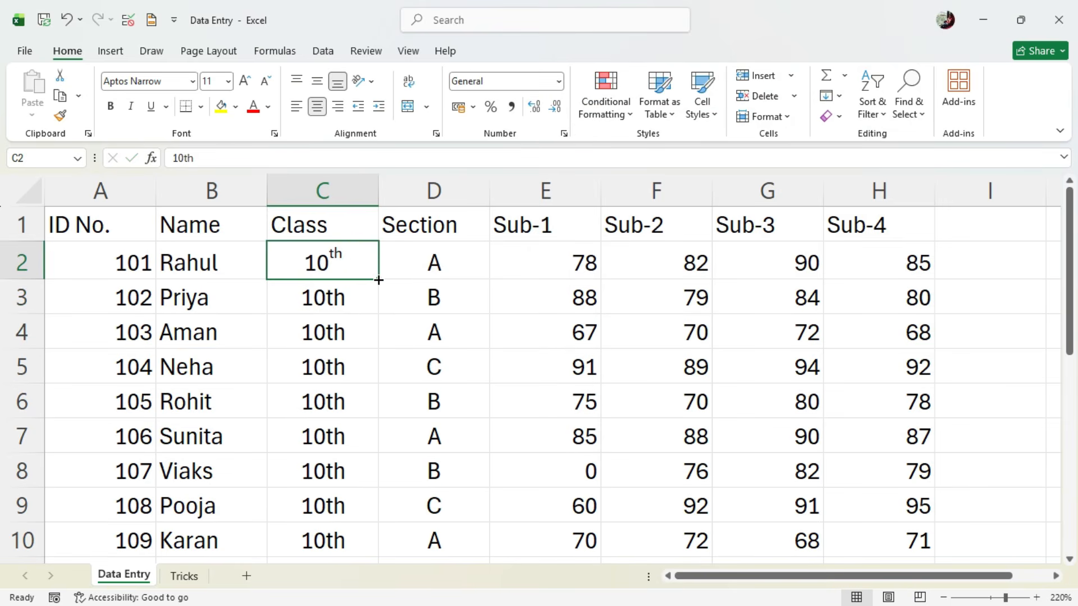
pyautogui.moveTo(378, 280); pyautogui.dragTo(380, 541)
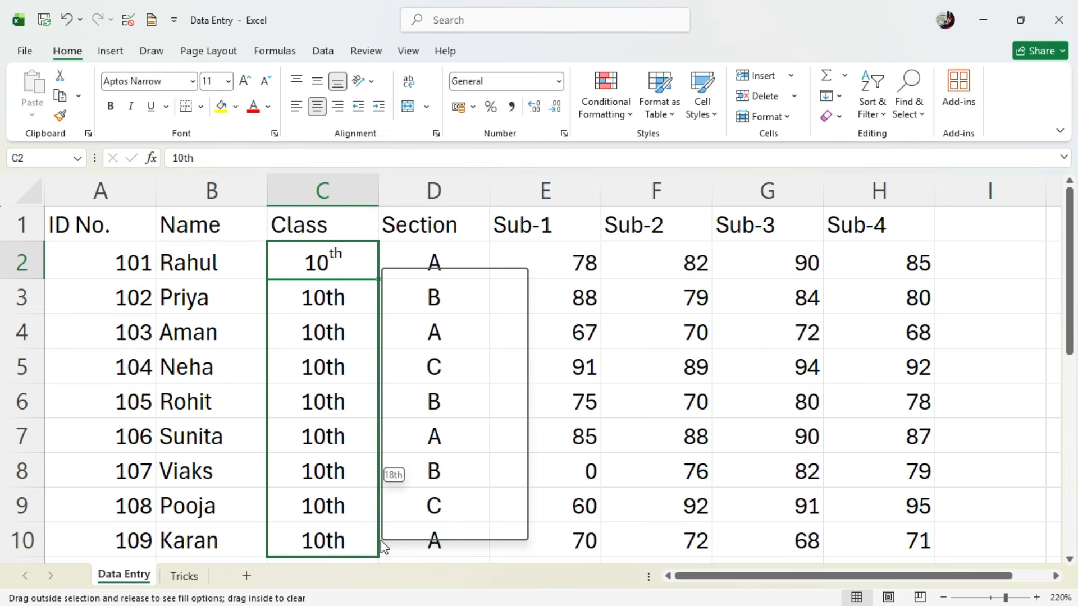
pyautogui.click(443, 280)
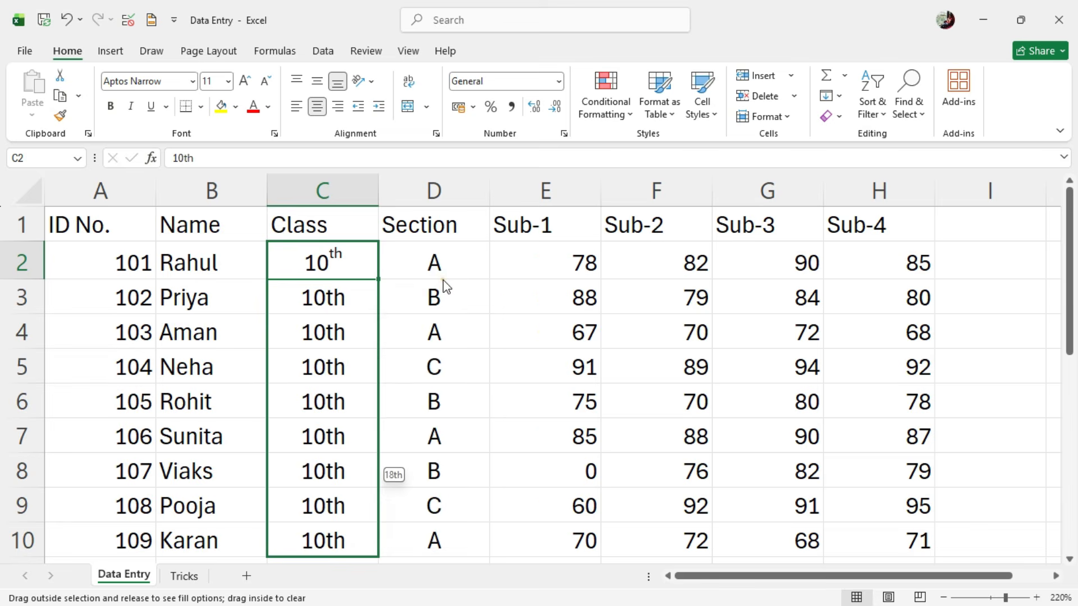
pyautogui.click(397, 383)
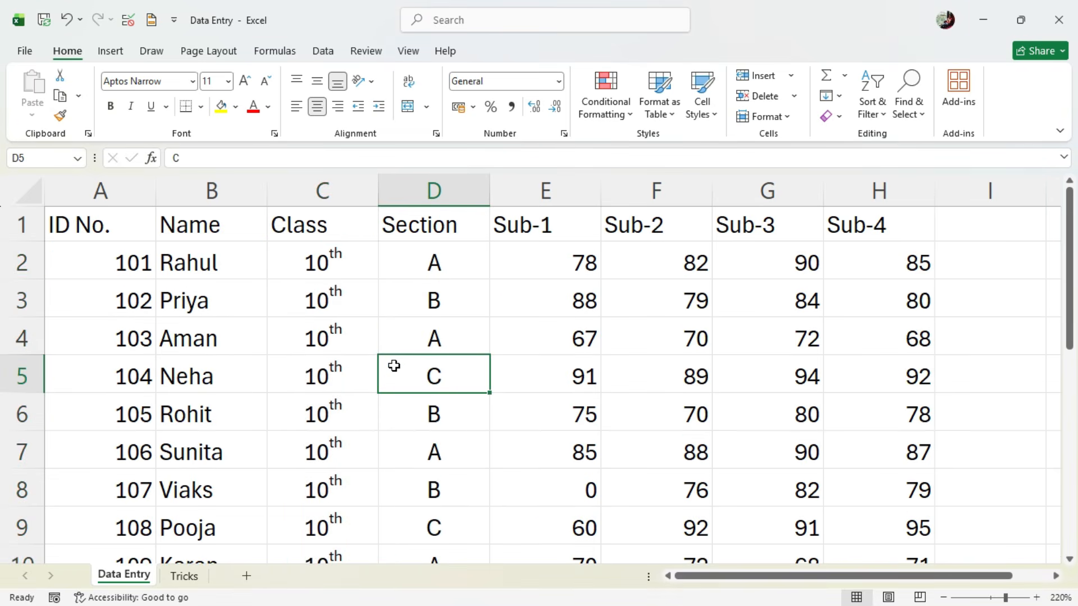
pyautogui.scroll(-1, 394, 366)
pyautogui.scroll(-1, 175, 481)
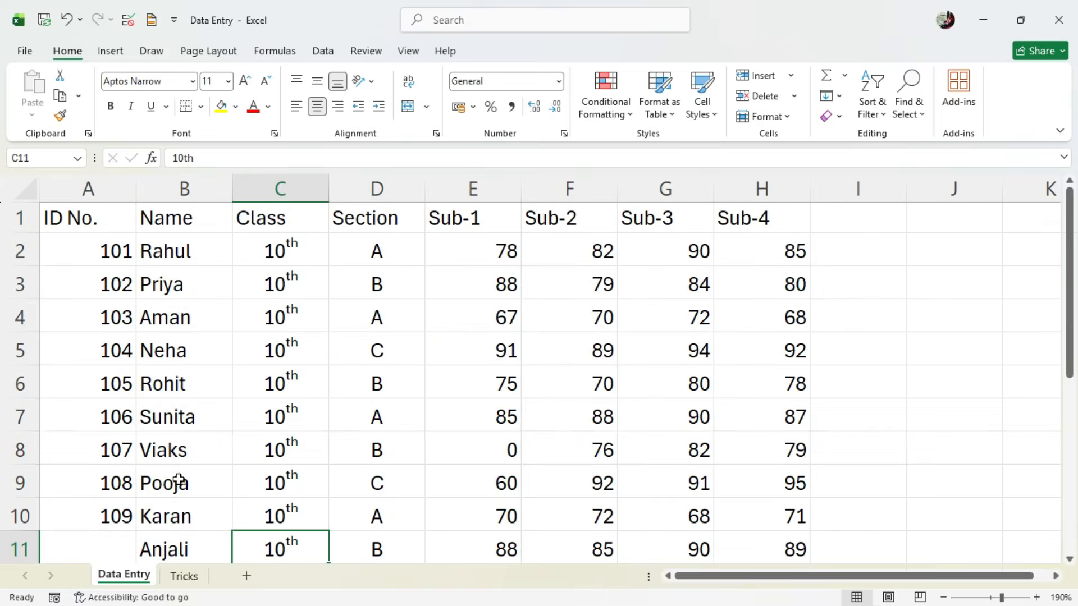
# - Enter the missing ID number 110 in cell A11
pyautogui.click(125, 483)
pyautogui.scroll(-1, 231, 458)
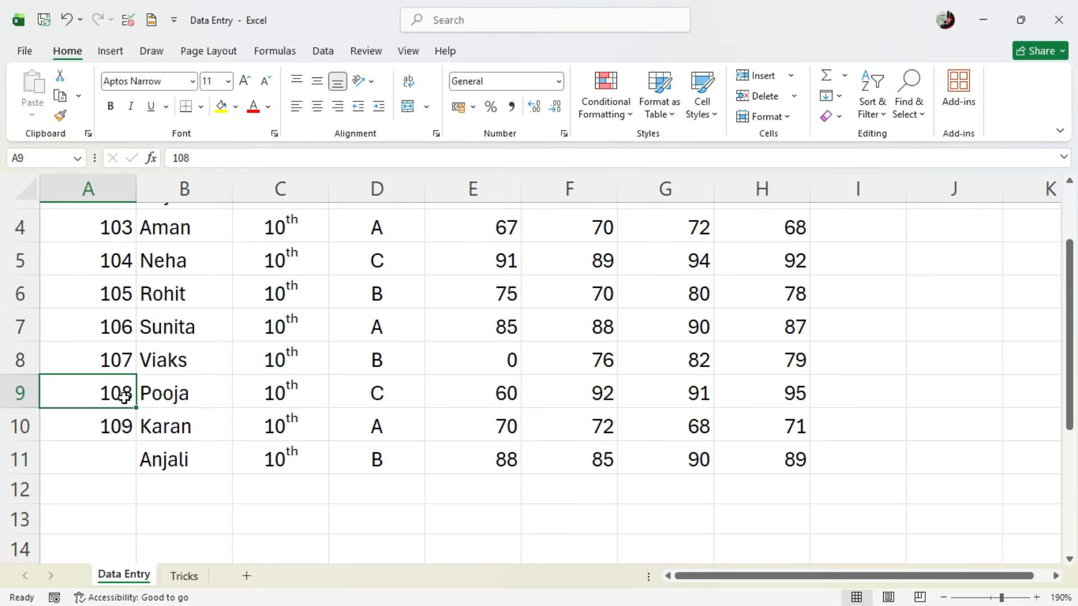
pyautogui.click(120, 458)
pyautogui.write('110')
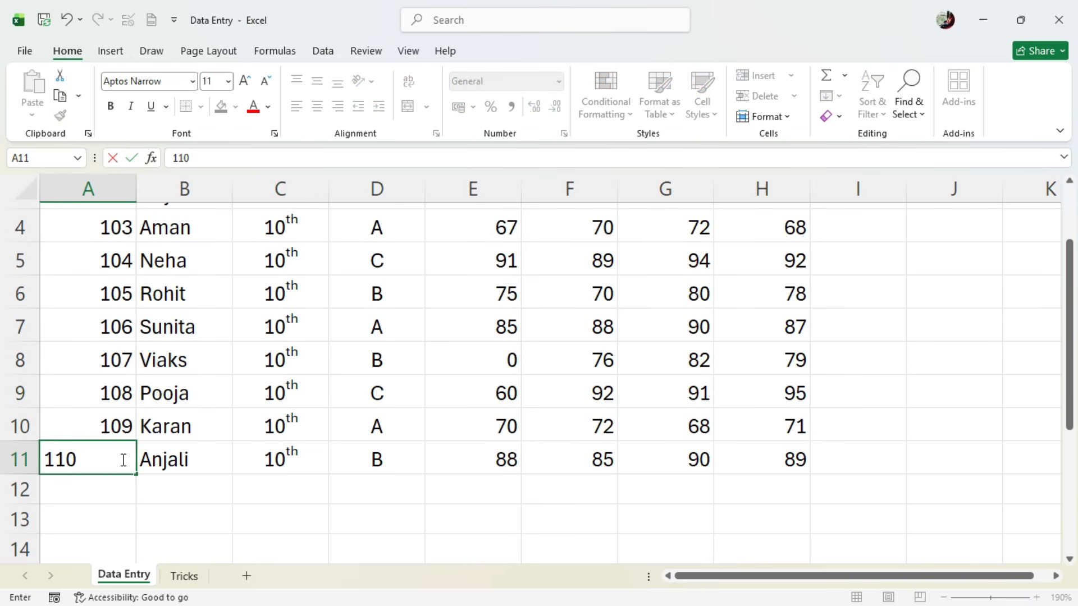
pyautogui.press('Tab')
# - Apply All Borders to the whole student table, A1 to H11
pyautogui.scroll(1, 290, 387)
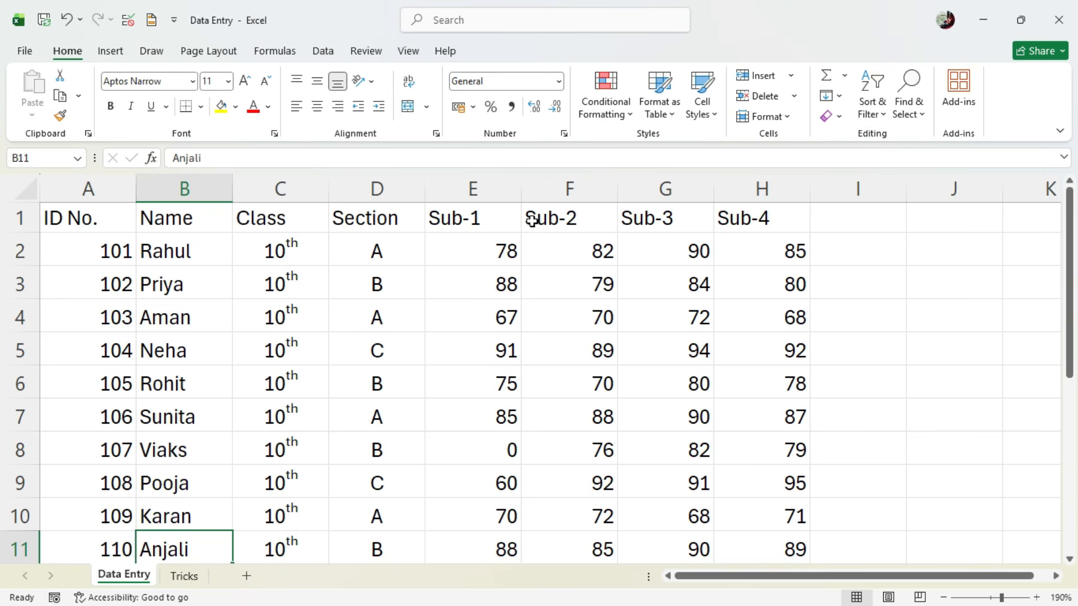
pyautogui.click(451, 390)
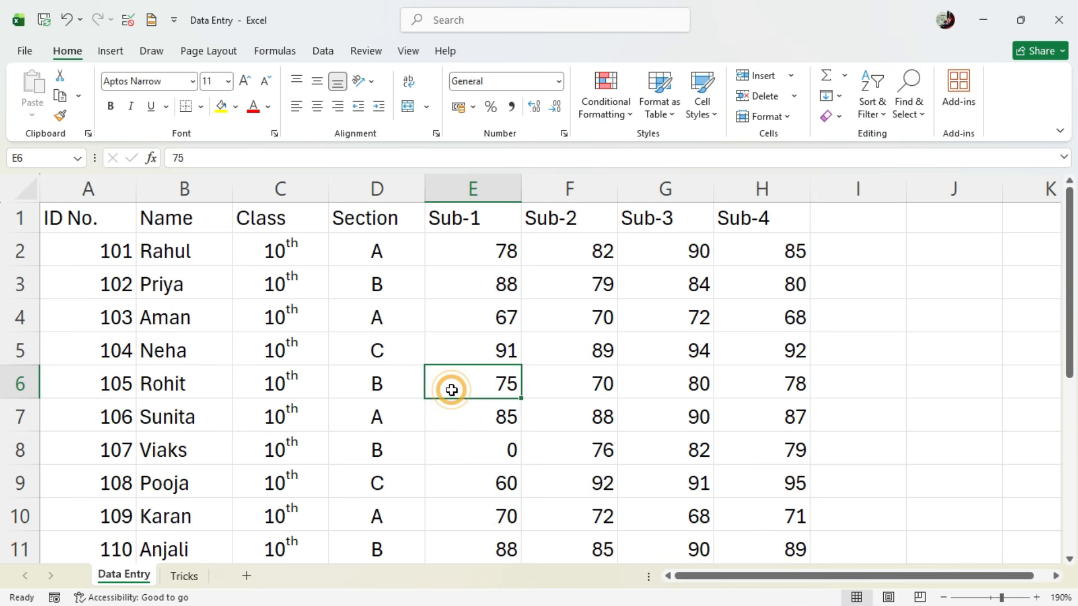
pyautogui.hotkey('ctrl', 'a')
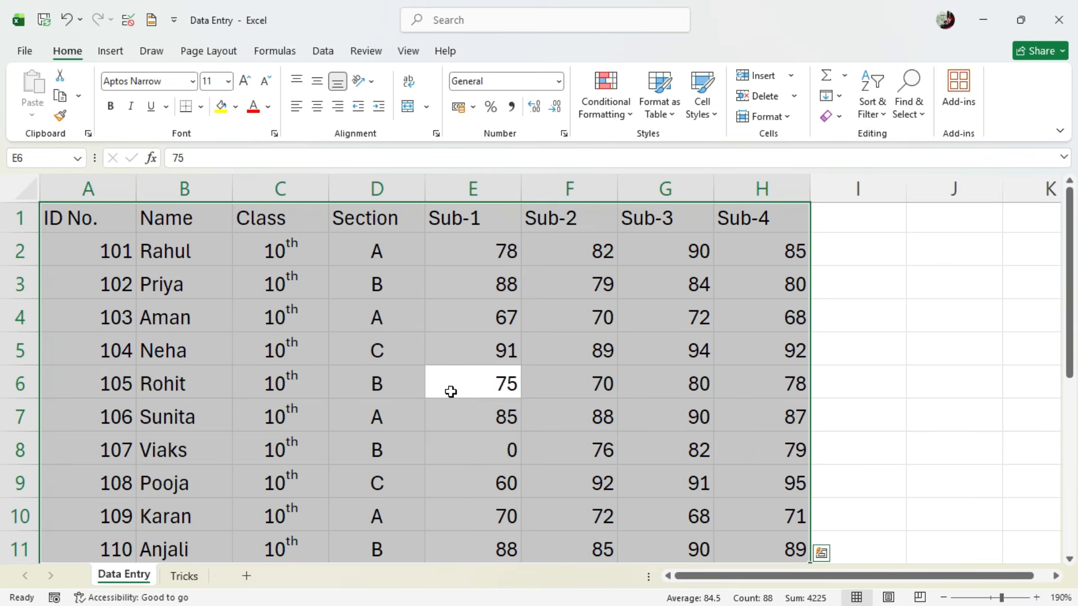
pyautogui.click(201, 107)
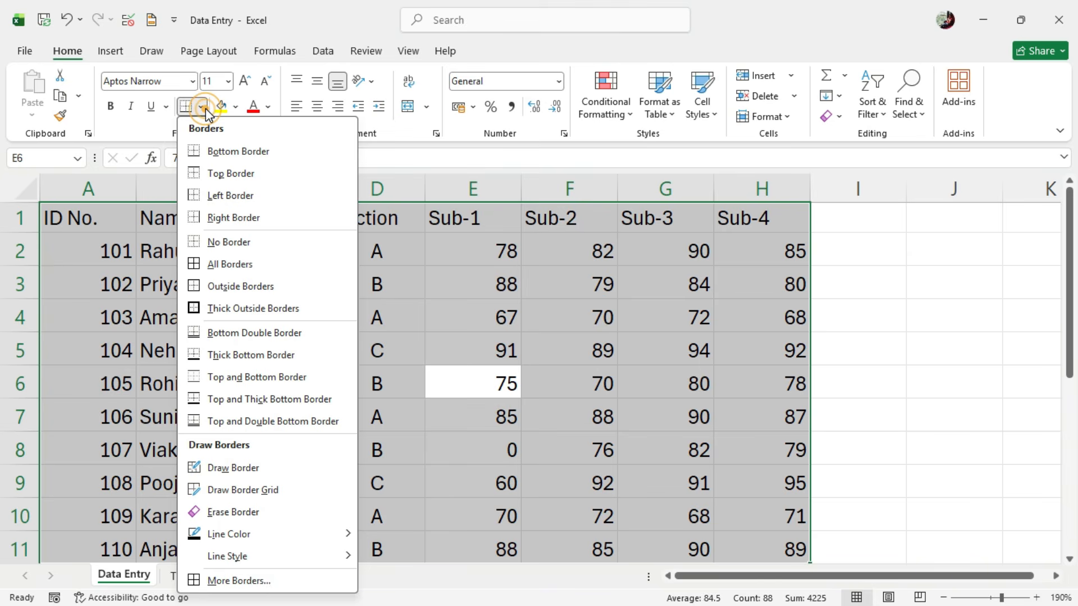
pyautogui.click(239, 264)
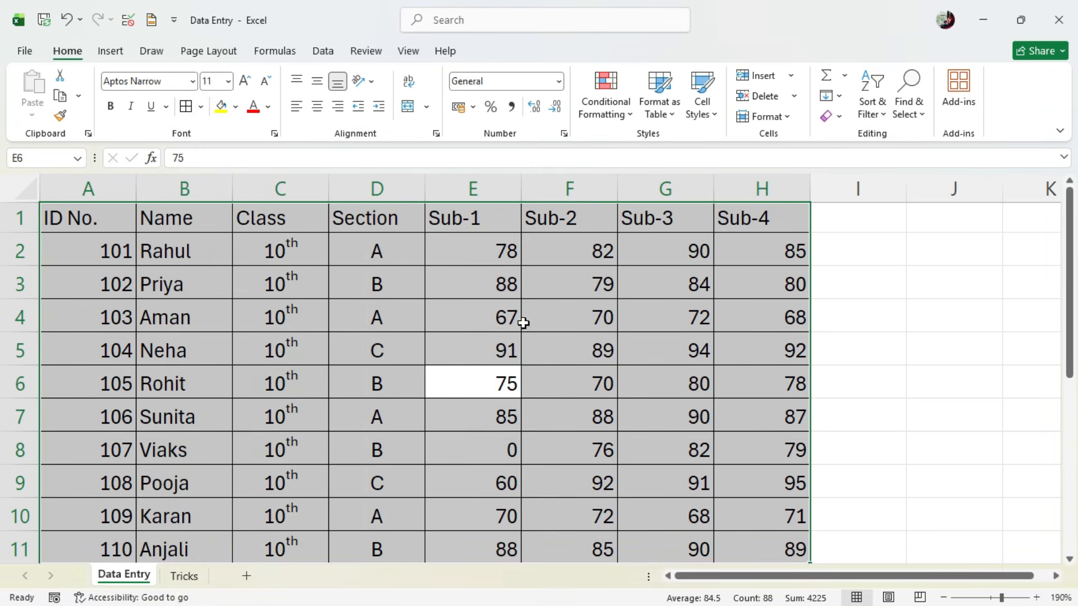
pyautogui.click(508, 349)
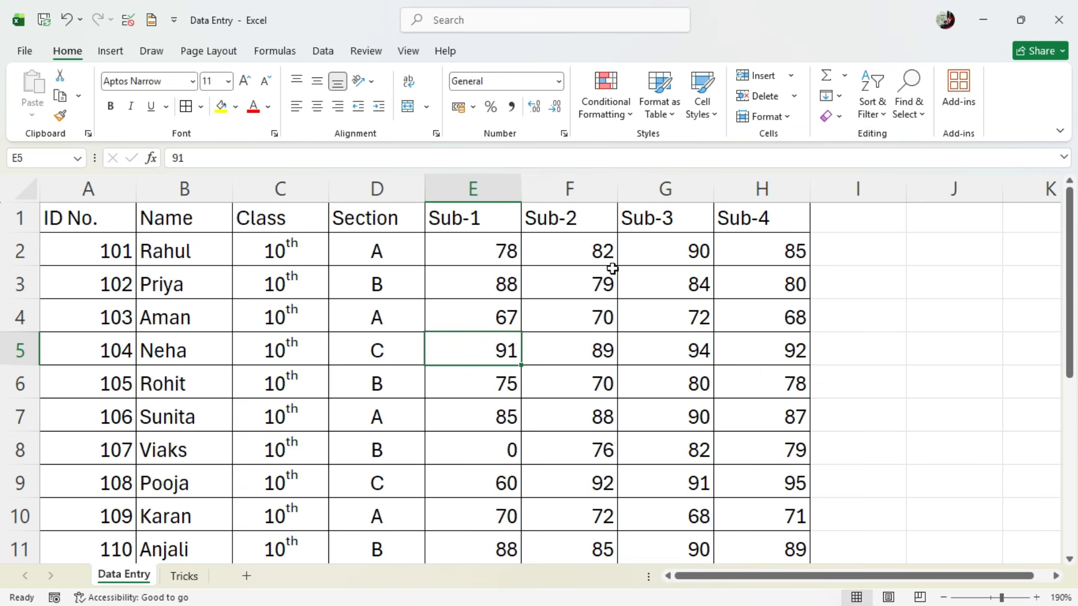
# - Format the header cells A1 to H1 with a yellow fill, bold text and the Aparajita font
pyautogui.click(88, 211)
pyautogui.moveTo(88, 211); pyautogui.dragTo(736, 213)
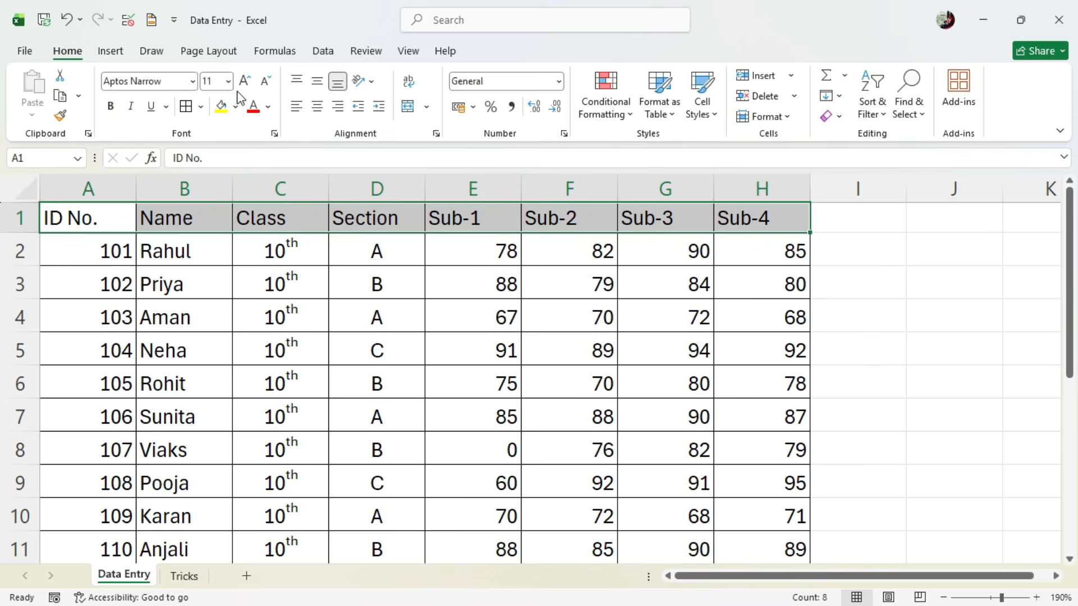
pyautogui.click(222, 106)
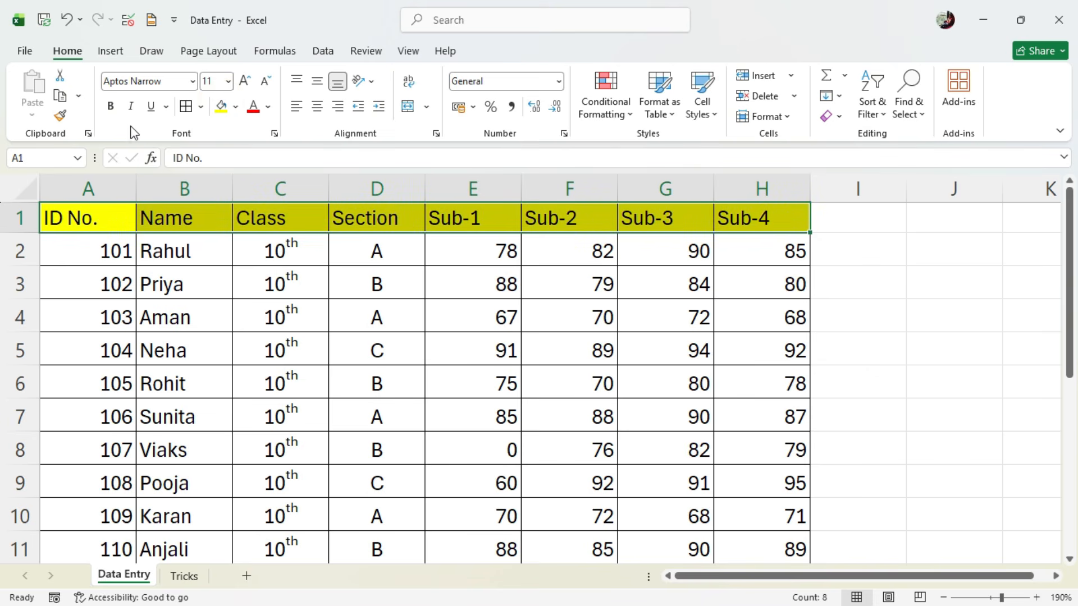
pyautogui.click(111, 108)
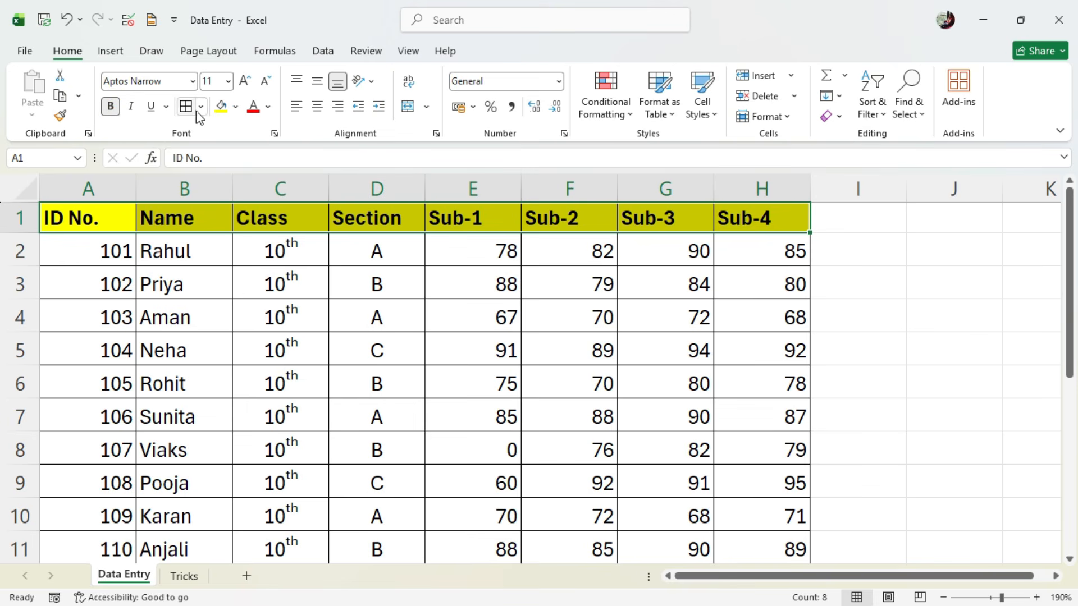
pyautogui.click(193, 81)
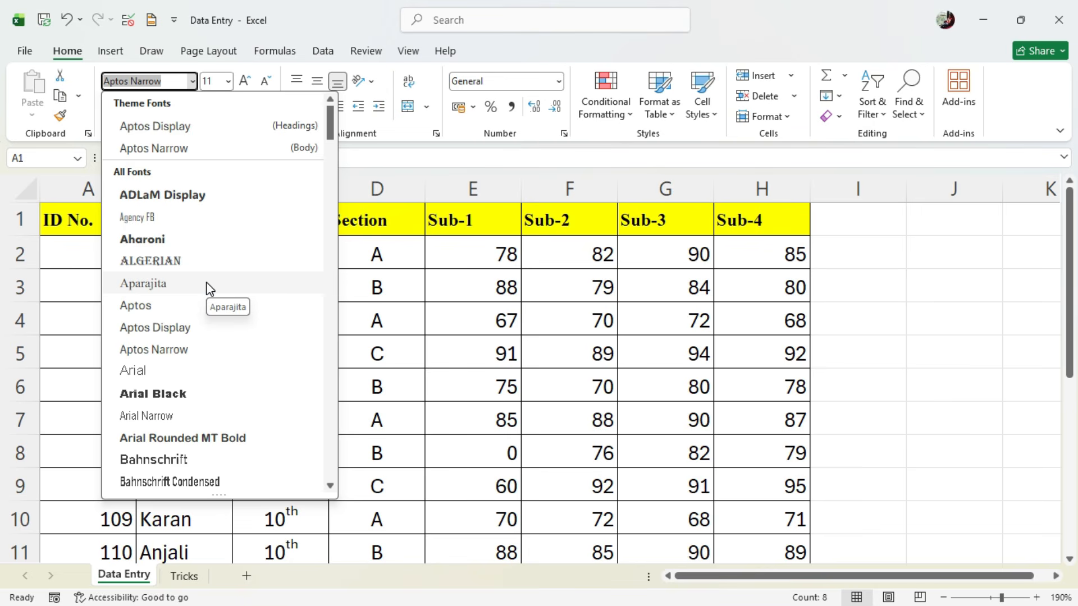
pyautogui.click(207, 284)
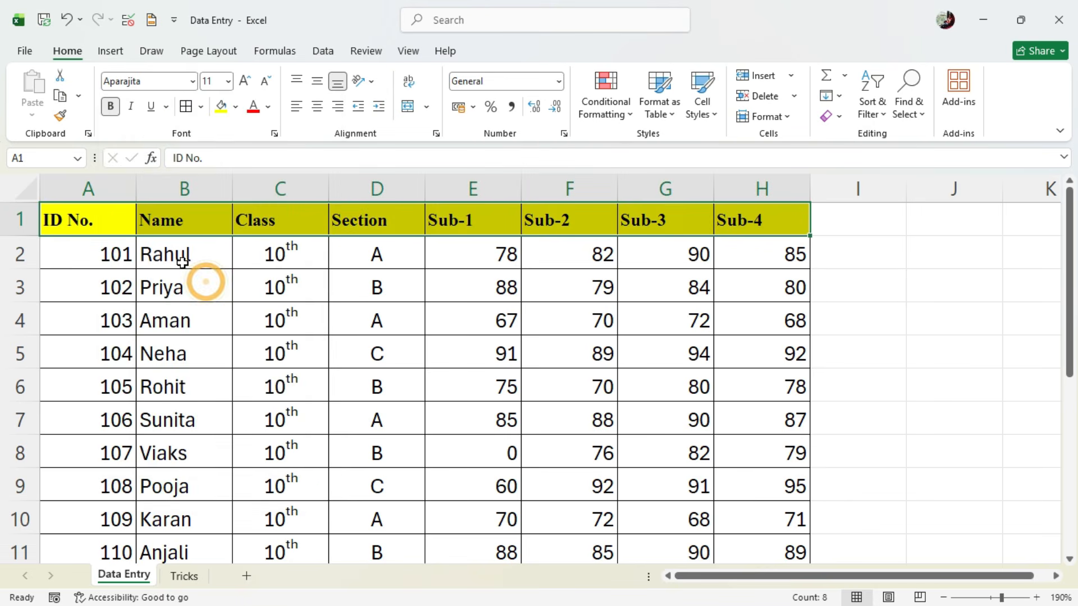
pyautogui.click(271, 349)
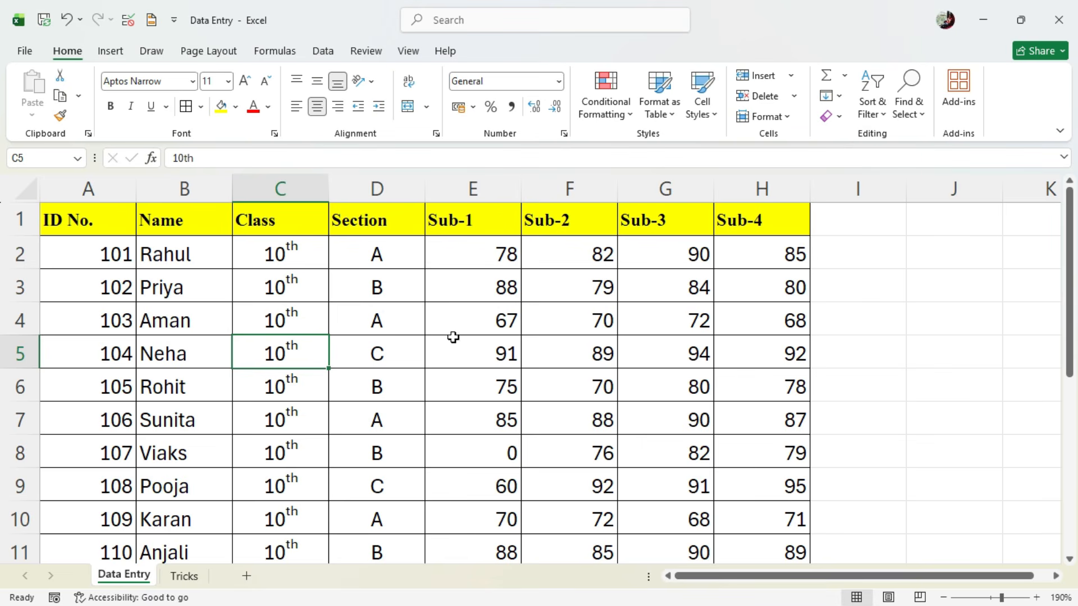
pyautogui.moveTo(392, 247); pyautogui.dragTo(313, 539)
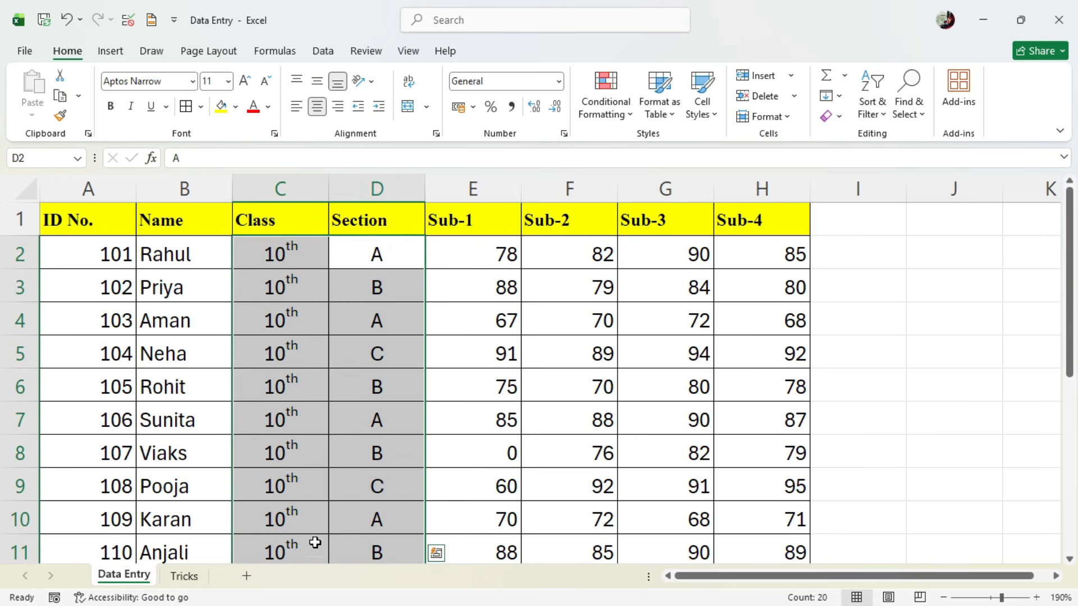
pyautogui.click(235, 106)
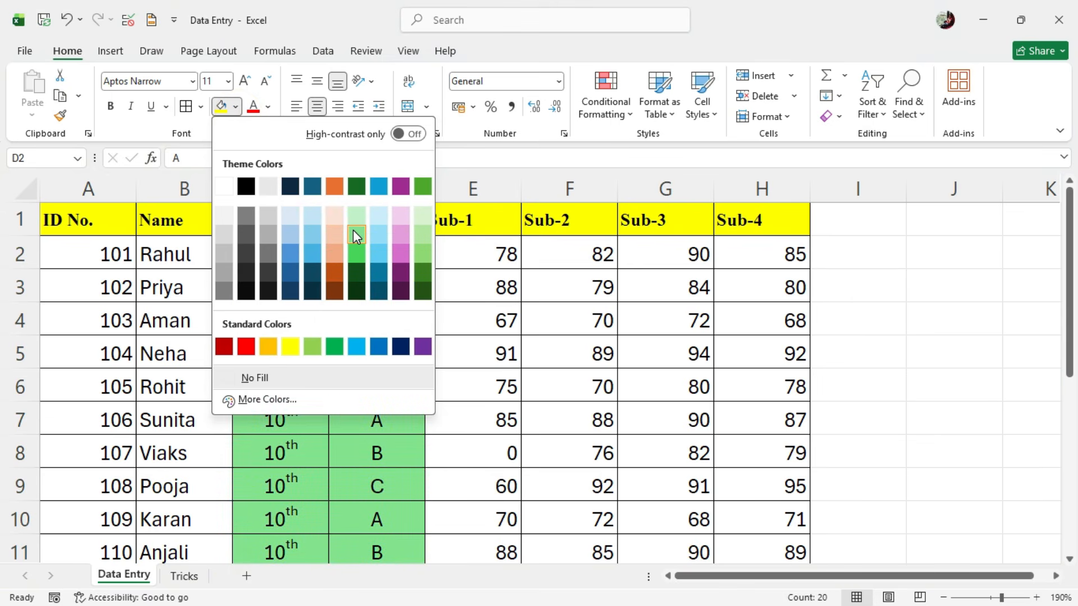
pyautogui.press('Escape')
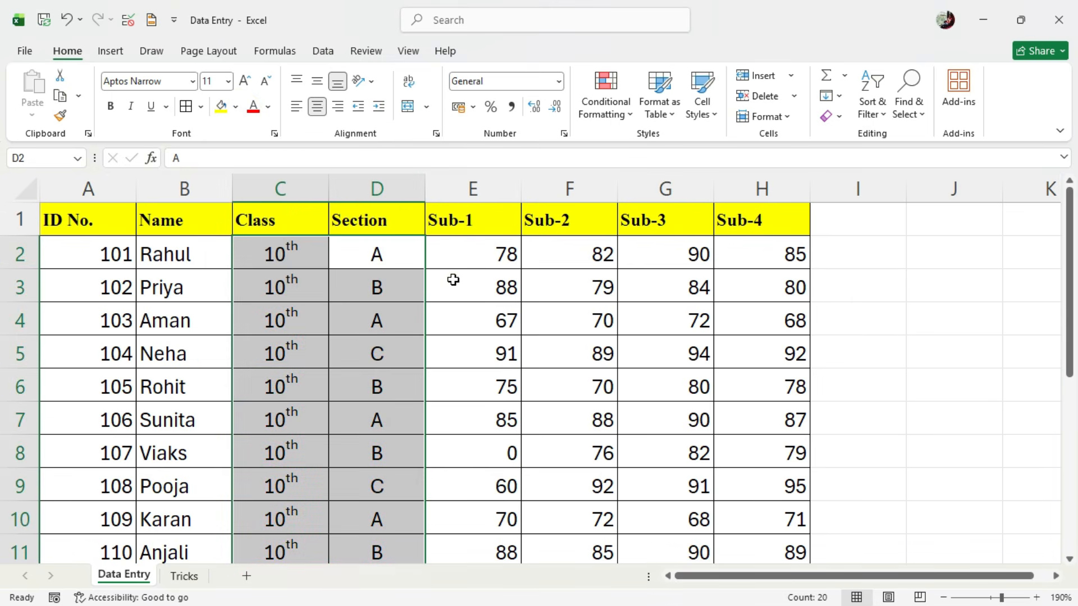
pyautogui.click(462, 284)
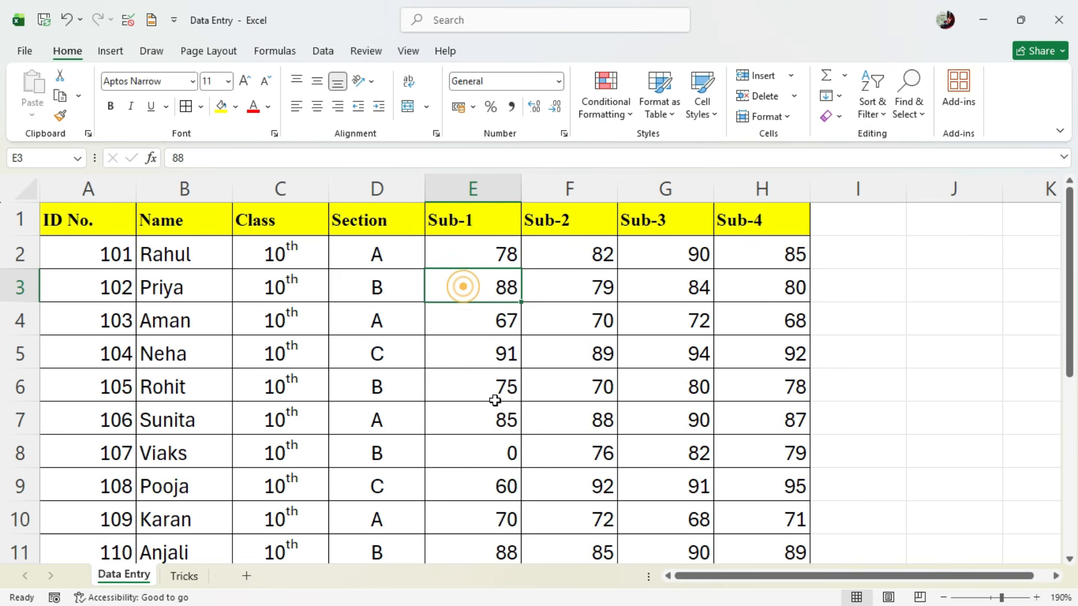
pyautogui.keyDown('ctrl'); pyautogui.scroll(-1, 497, 403); pyautogui.keyUp('ctrl')
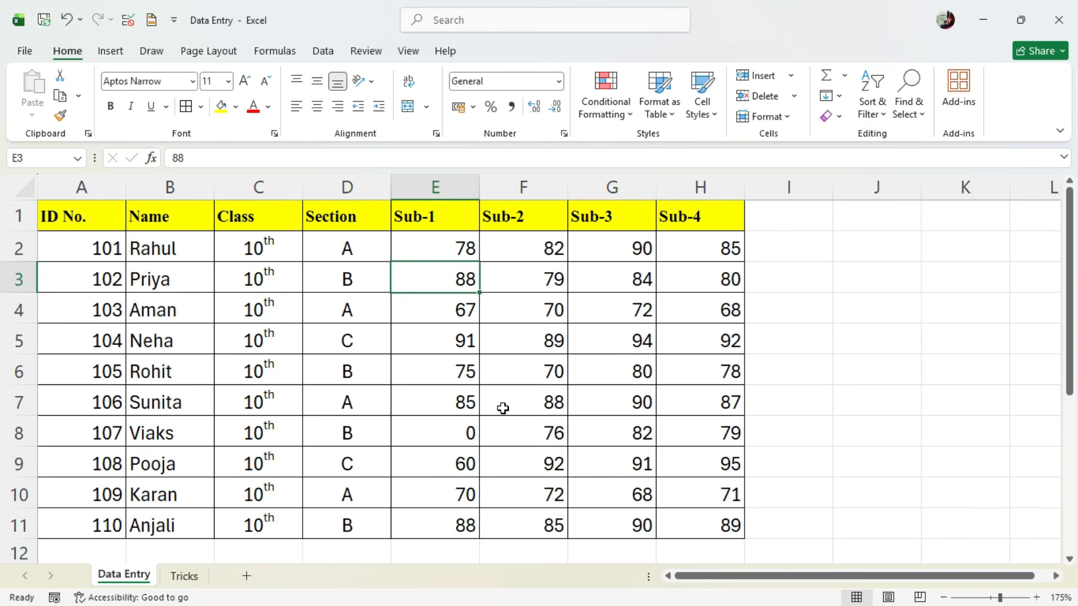
pyautogui.click(429, 357)
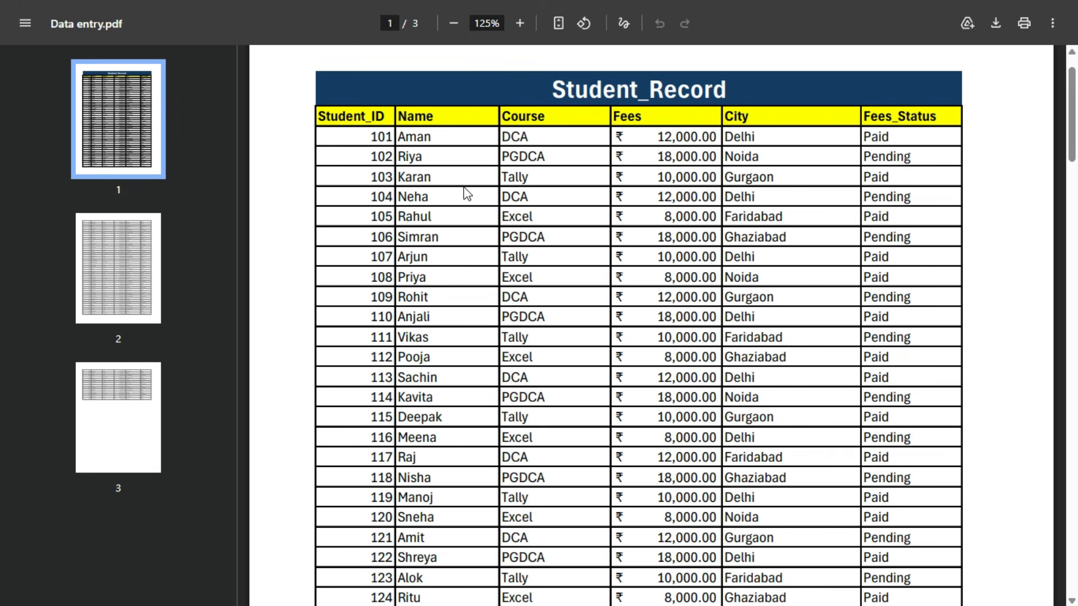
# - Look through all three pages of the Student_Record table in Data entry.pdf, ending on the first page
pyautogui.click(142, 260)
pyautogui.click(113, 411)
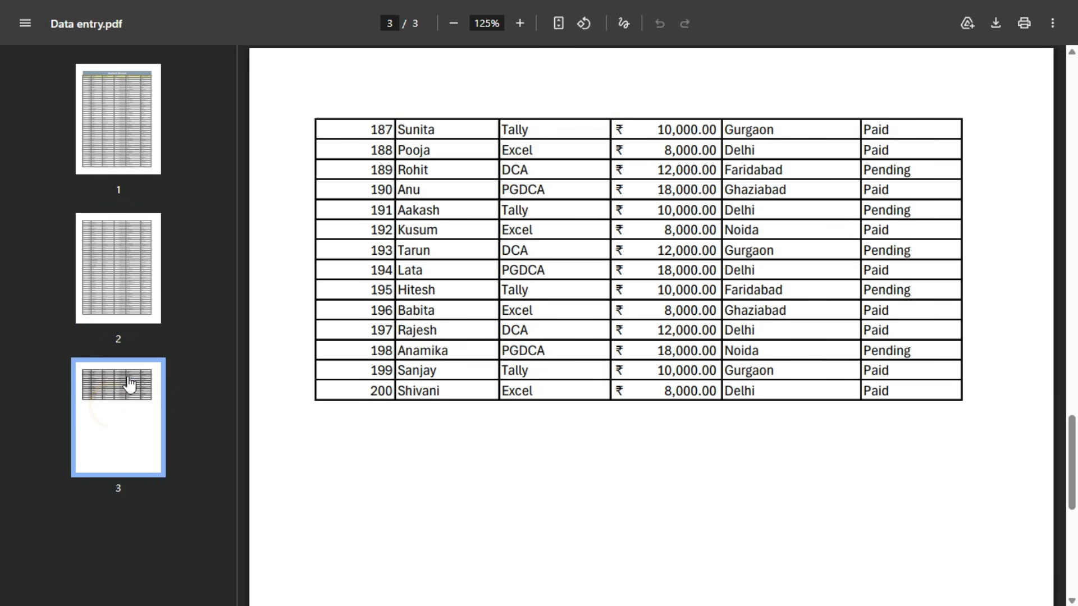
pyautogui.click(110, 305)
pyautogui.click(119, 139)
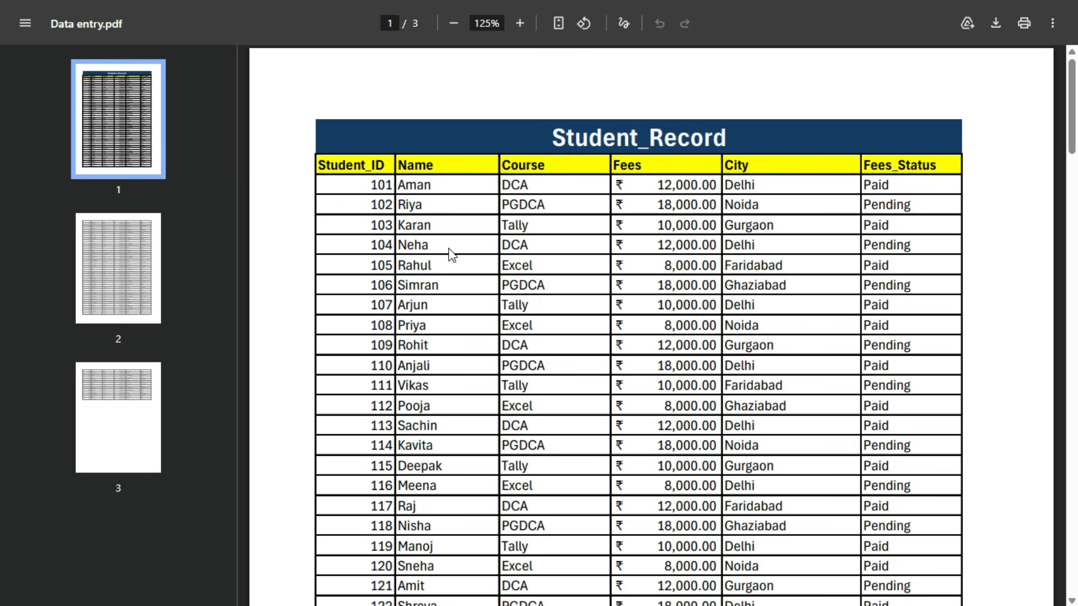
# - Switch to Excel and enter the column header Student-ID in cell A2 of the Data Entry 2 sheet, leaving row 1 empty
pyautogui.hotkey('alt', 'Tab')
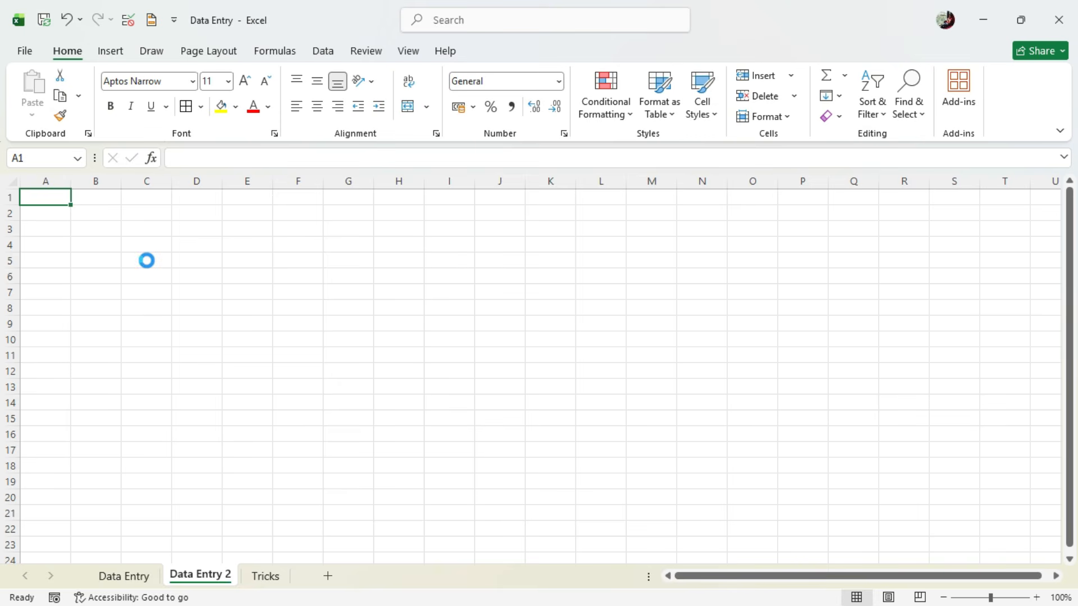
pyautogui.keyDown('ctrl'); pyautogui.scroll(5, 147, 260); pyautogui.keyUp('ctrl')
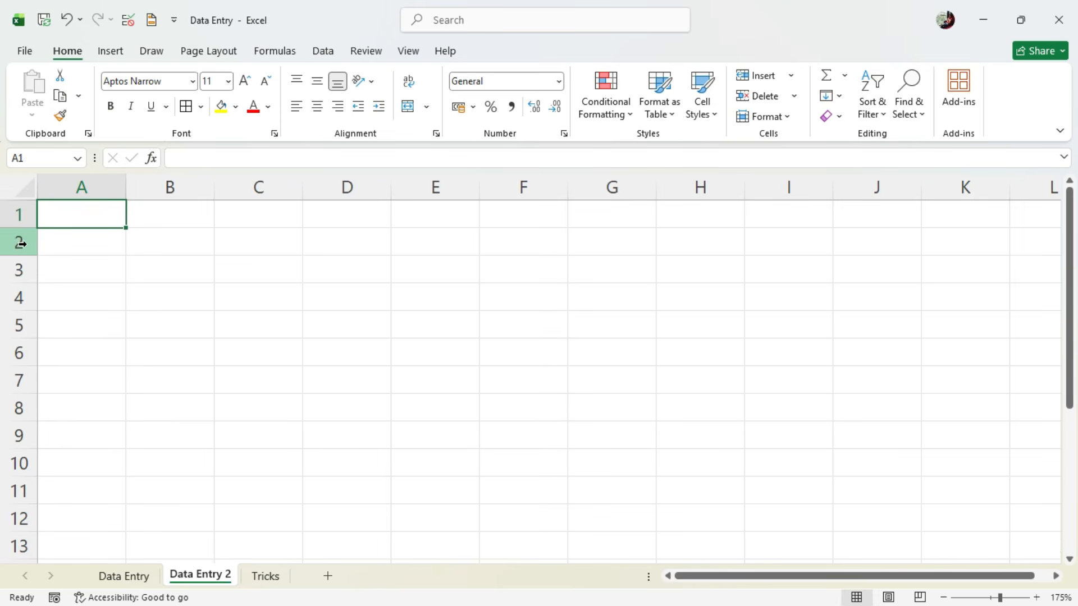
pyautogui.click(24, 213)
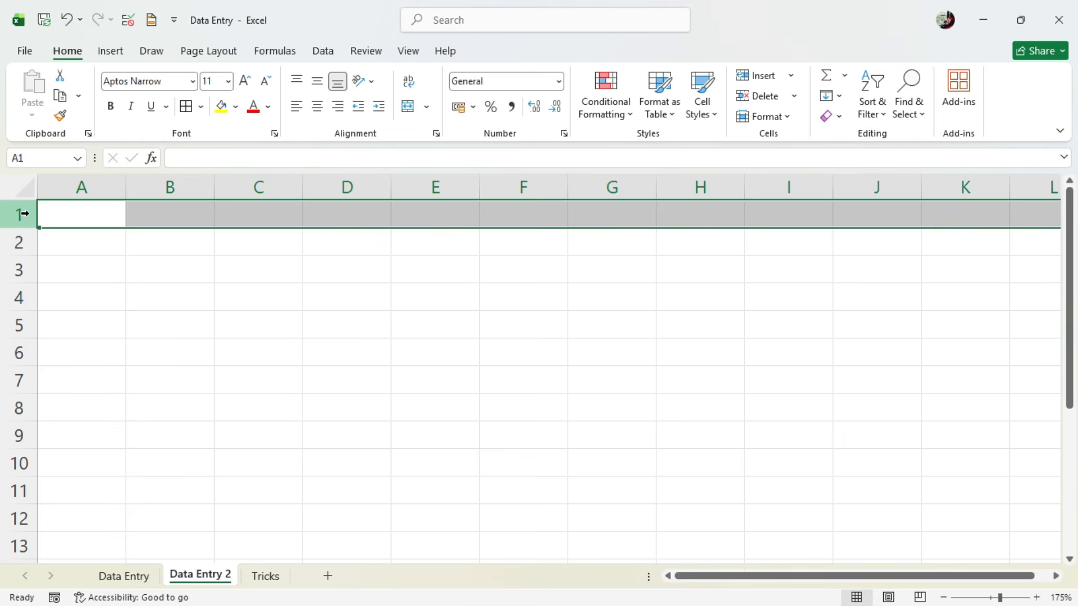
pyautogui.click(20, 239)
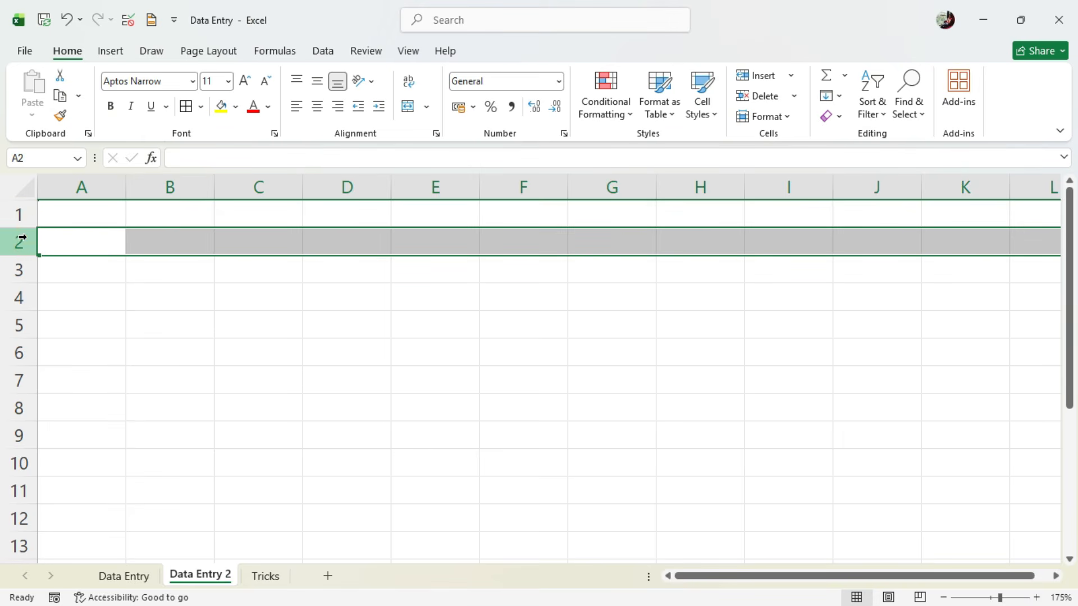
pyautogui.click(72, 242)
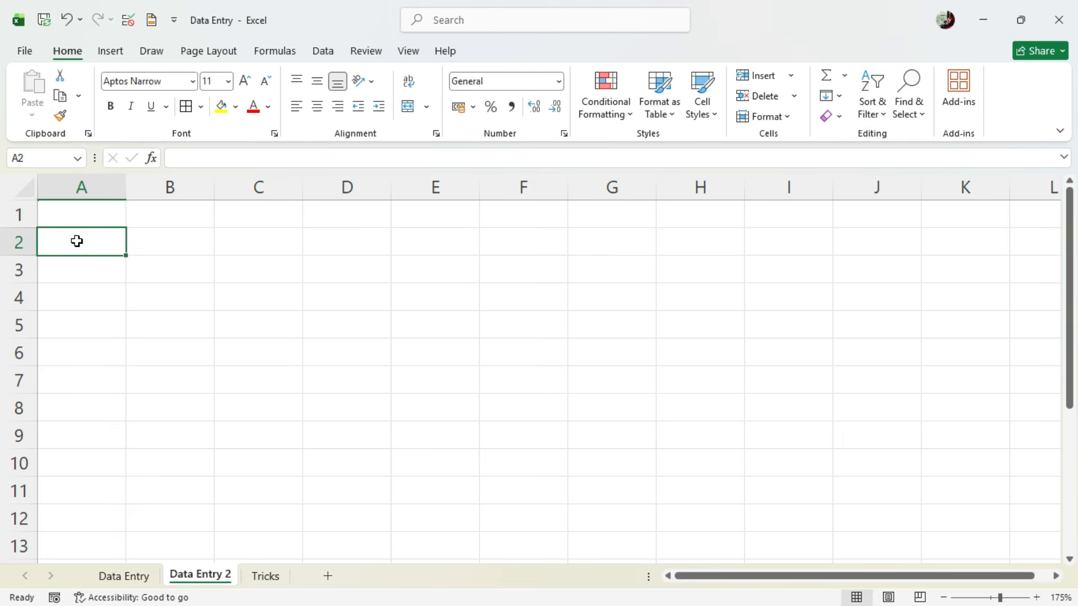
pyautogui.hotkey('alt', 'Tab')
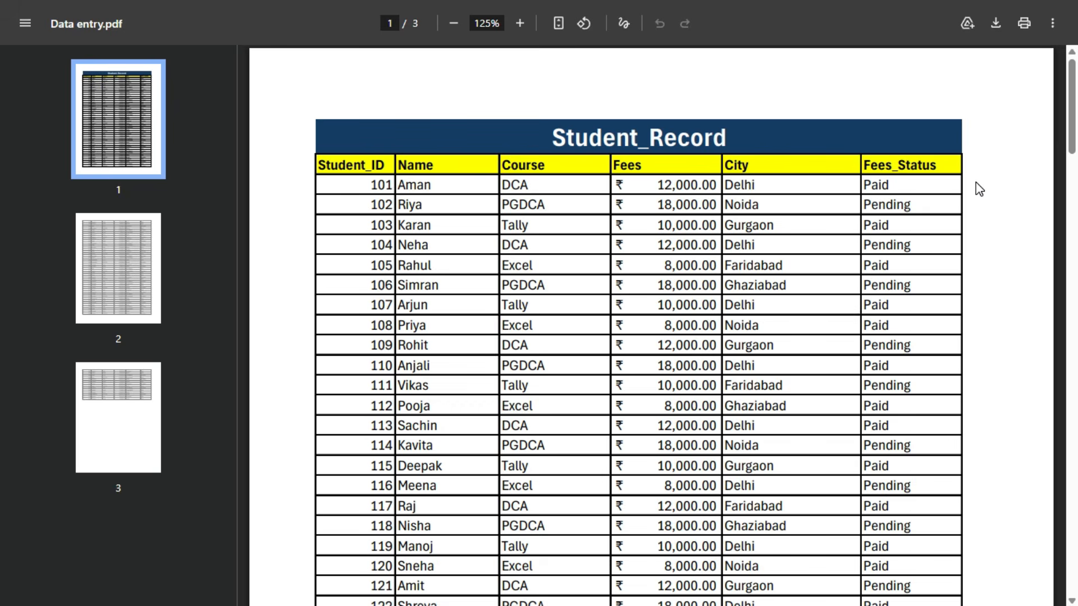
pyautogui.hotkey('alt', 'Tab')
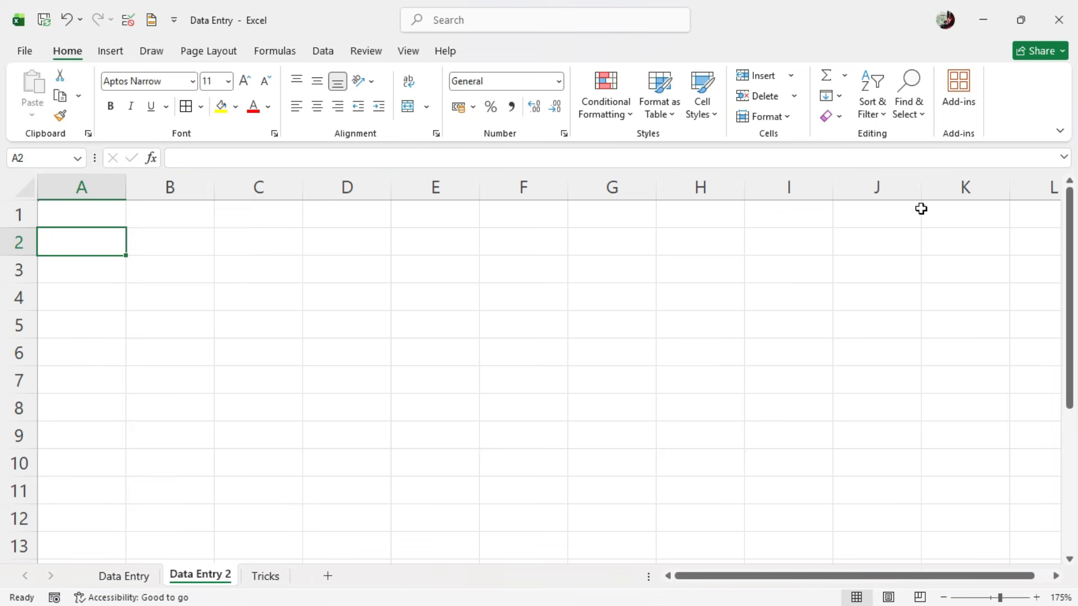
pyautogui.write('Student-')
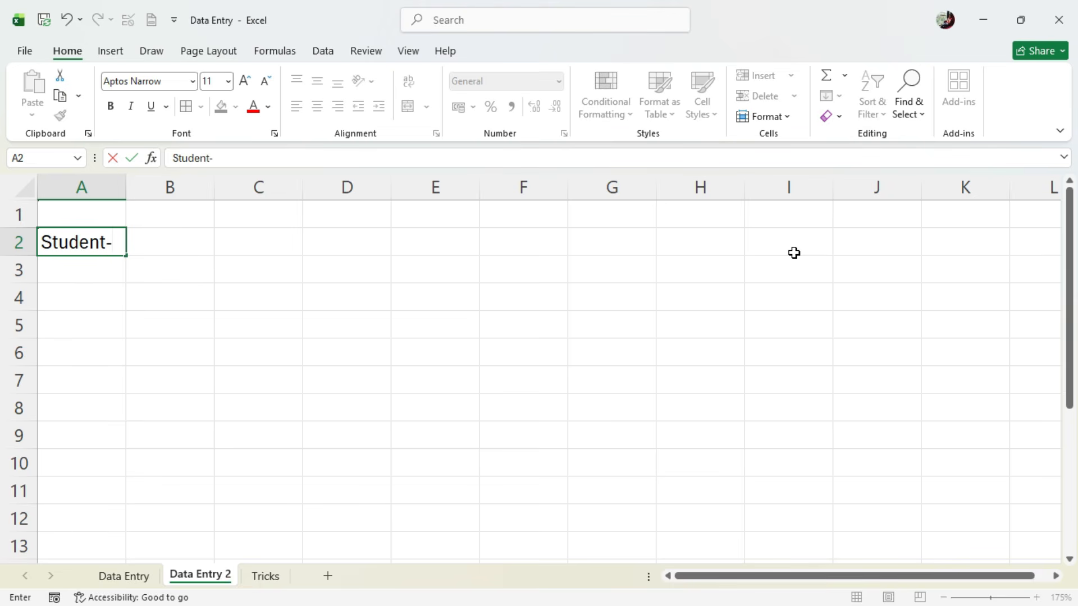
pyautogui.write('ID')
pyautogui.press('Tab')
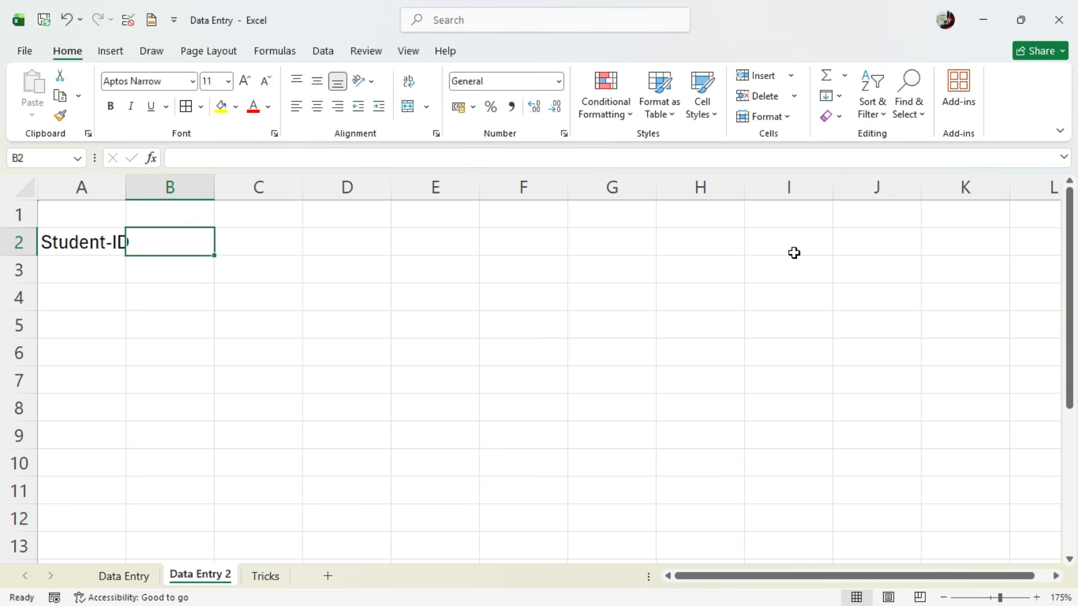
# - Enter the column headers Name in B2 and Course in C2, checking them against the Student_Record PDF
pyautogui.hotkey('alt', 'Tab')
pyautogui.hotkey('alt', 'Tab')
pyautogui.write('N')
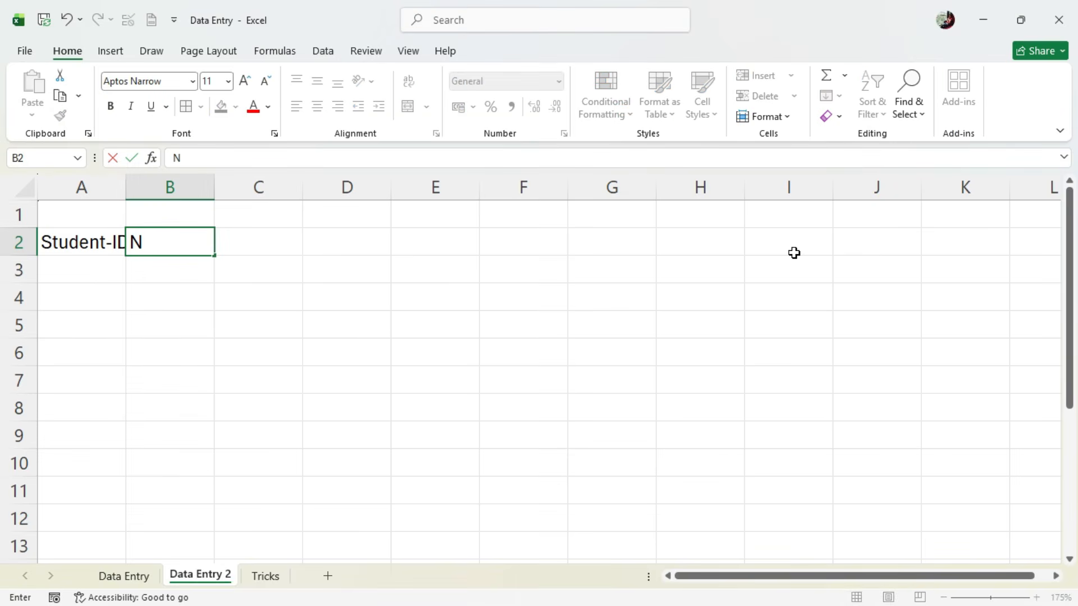
pyautogui.write('ame')
pyautogui.press('Tab')
pyautogui.hotkey('alt', 'Tab')
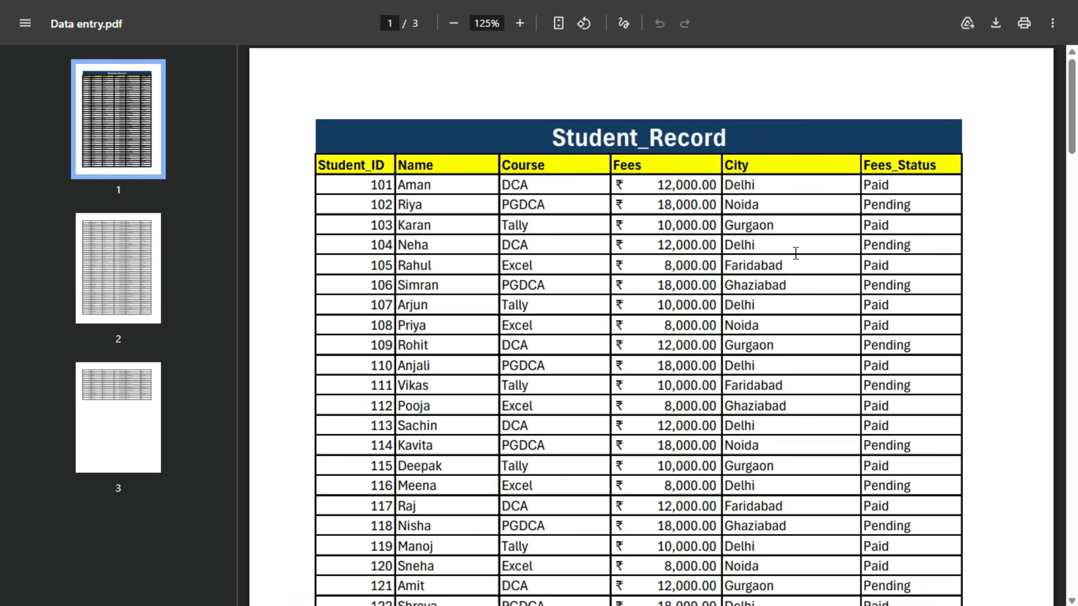
pyautogui.hotkey('alt', 'Tab')
pyautogui.write('Cou')
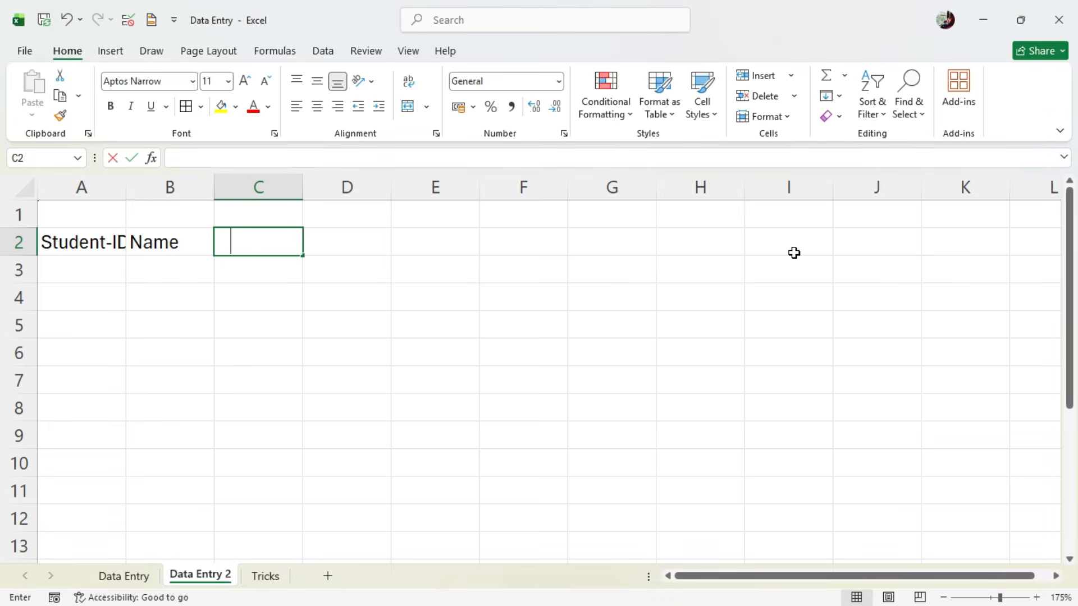
pyautogui.press('Tab')
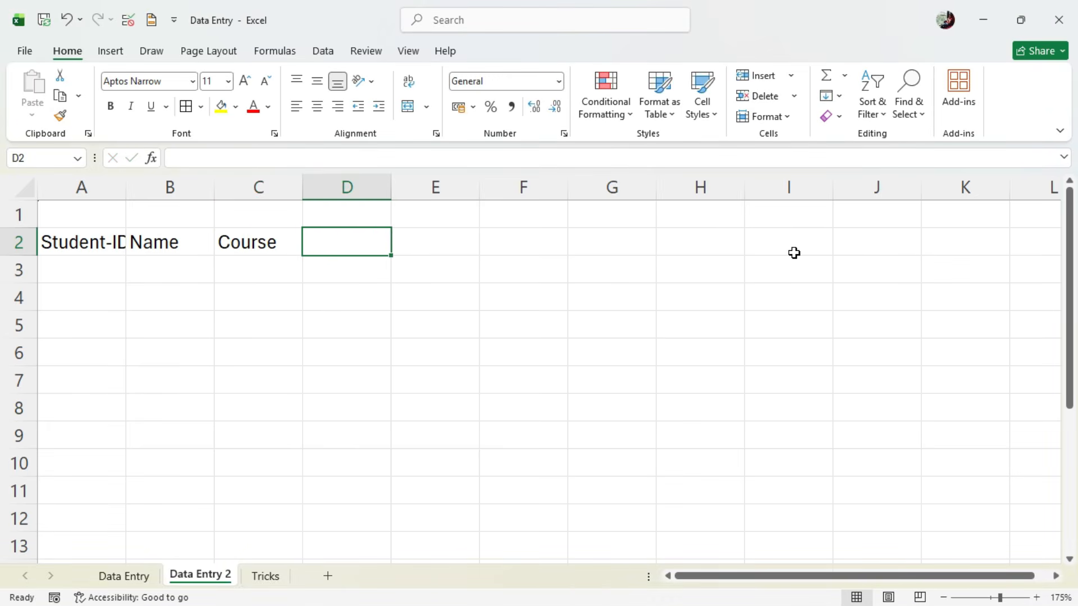
# - Enter the column headers Fees in D2 and City in E2, checking them against the Student_Record PDF
pyautogui.hotkey('alt', 'Tab')
pyautogui.hotkey('alt', 'Tab')
pyautogui.write('Fees')
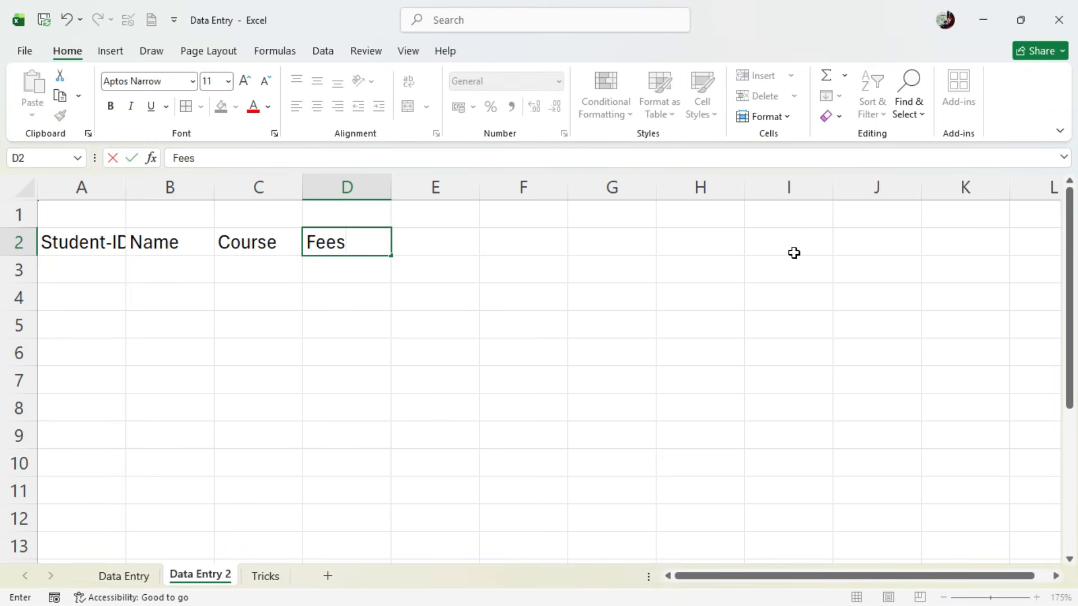
pyautogui.press('Tab')
pyautogui.hotkey('alt', 'Tab')
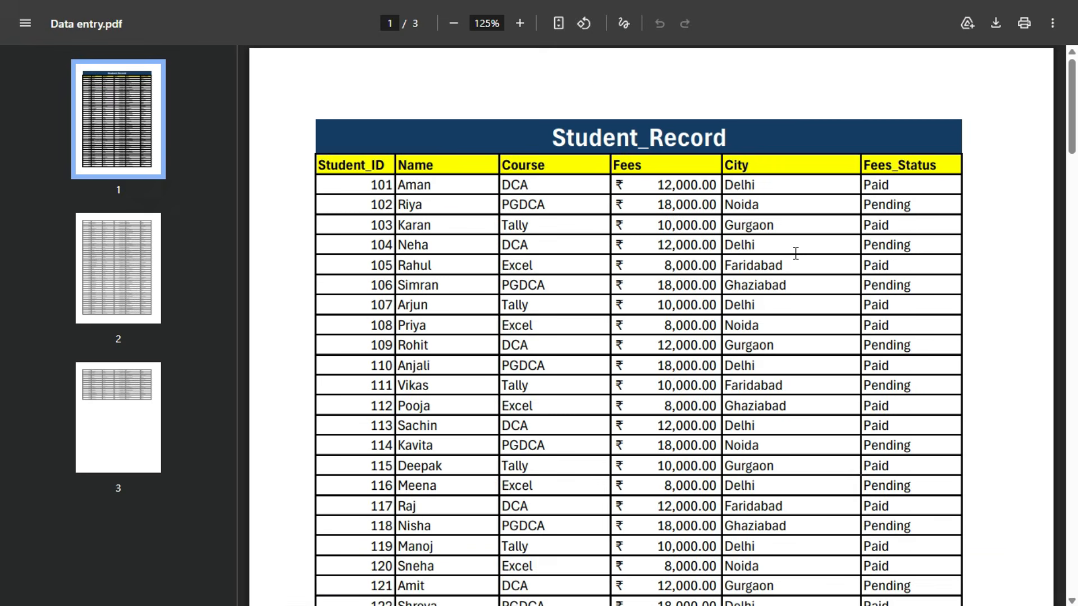
pyautogui.hotkey('alt', 'Tab')
pyautogui.write('City')
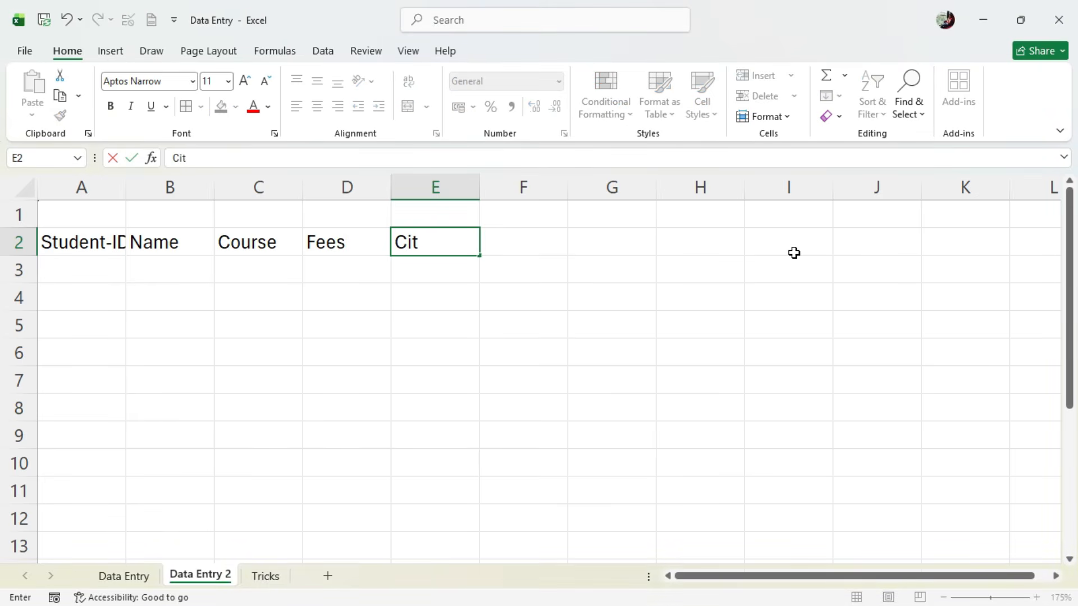
pyautogui.press('Tab')
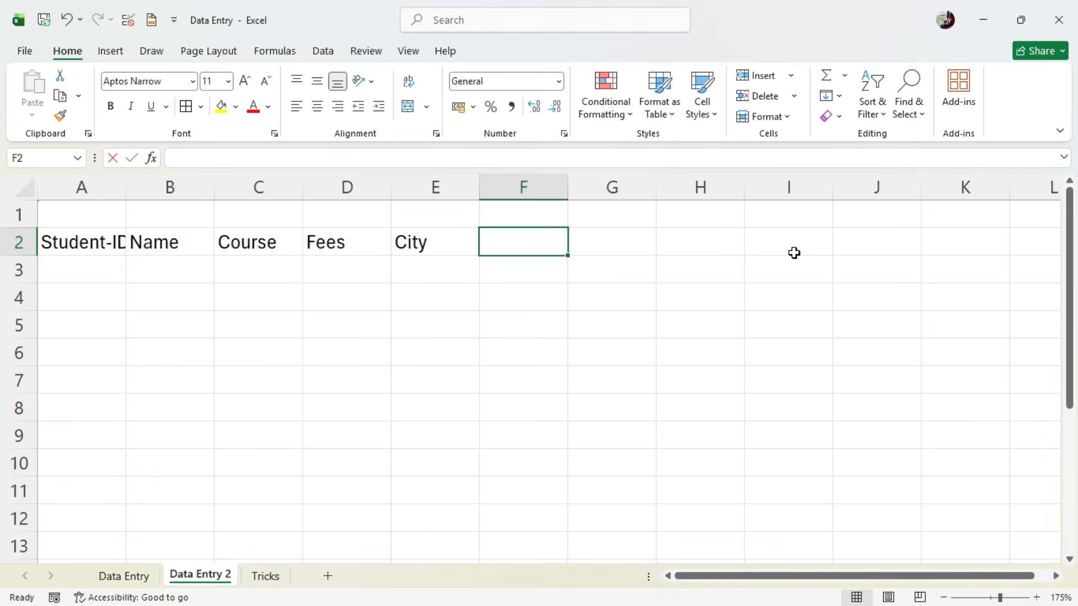
# - Enter the column header Fees_Status in F2 and auto-fit the widths of columns A and F
pyautogui.write('Fee')
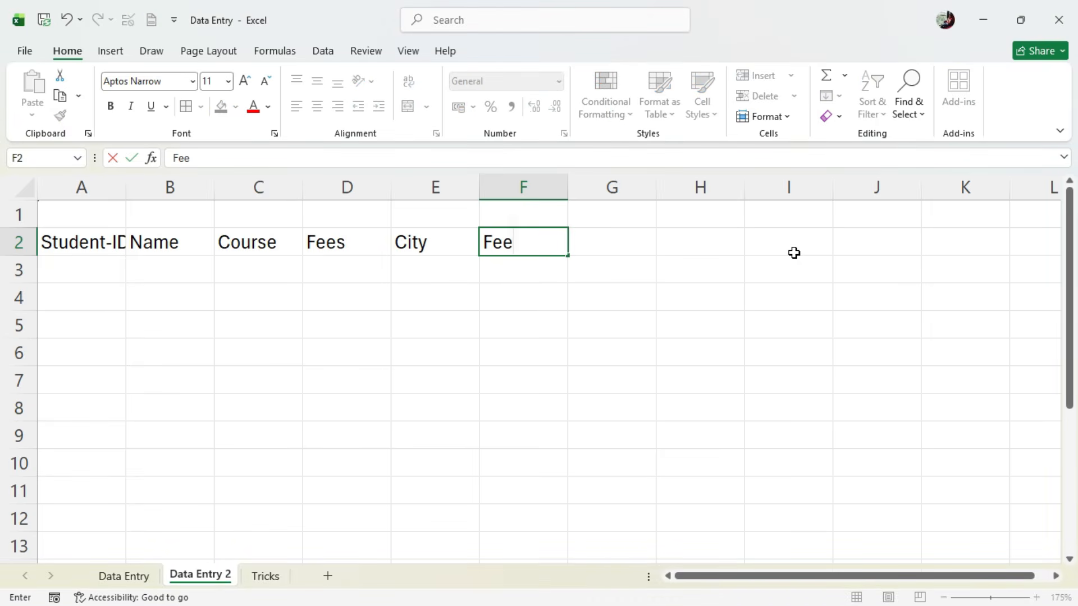
pyautogui.write('s-Stat')
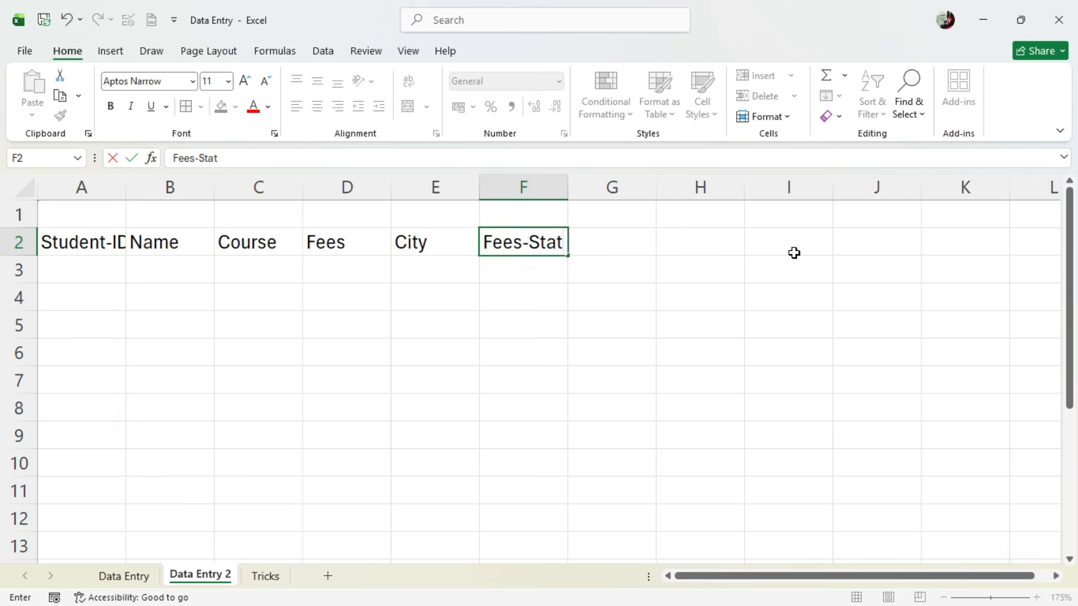
pyautogui.press('BackSpace')
pyautogui.press('BackSpace')
pyautogui.press('BackSpace')
pyautogui.press('BackSpace')
pyautogui.press('BackSpace')
pyautogui.write('_Statu')
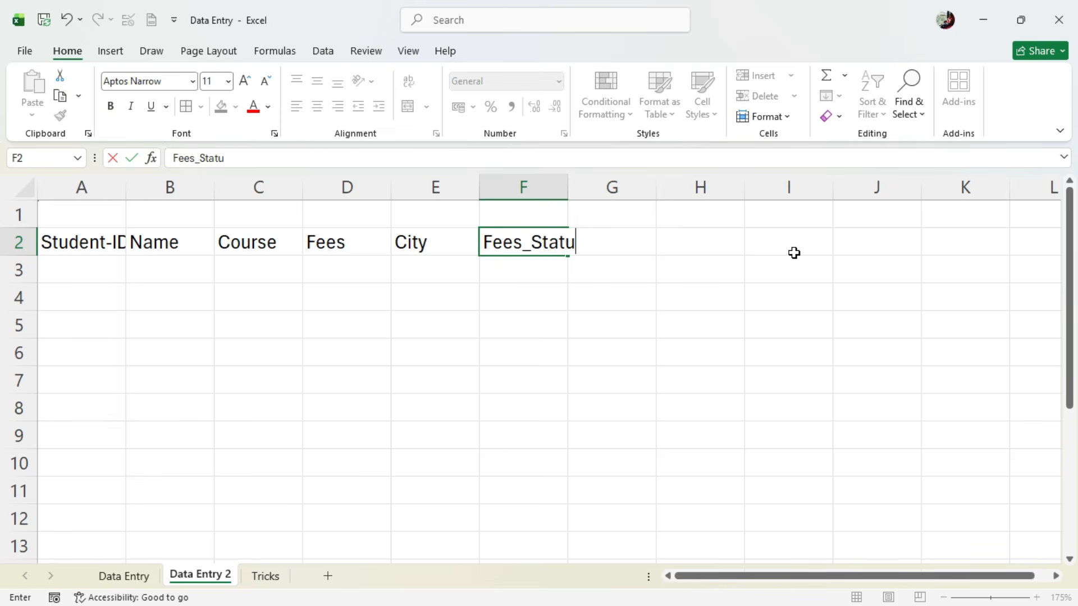
pyautogui.write('s')
pyautogui.click(513, 301)
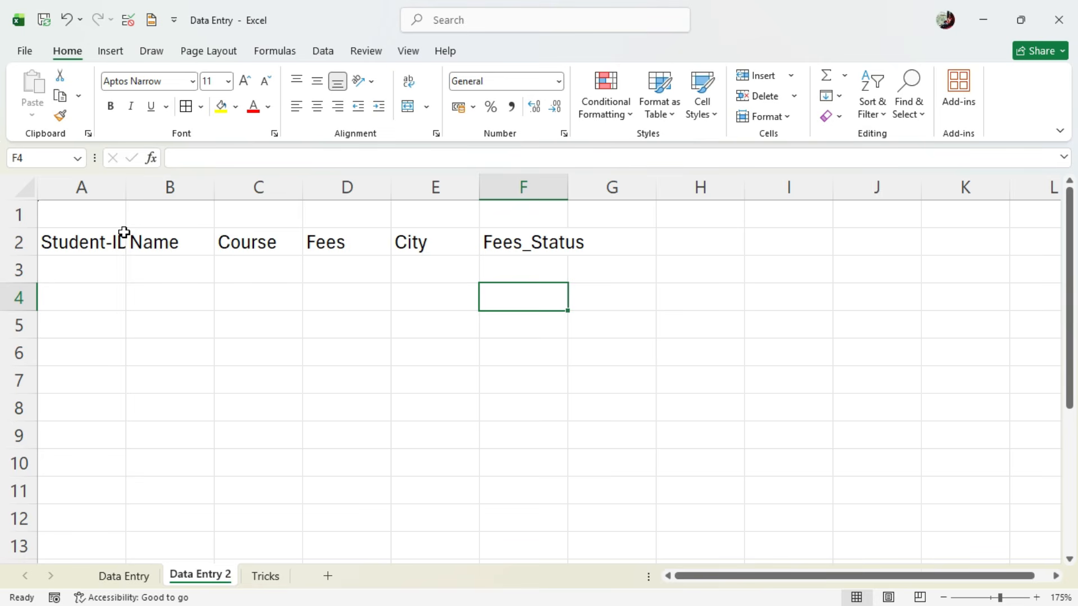
pyautogui.doubleClick(128, 191)
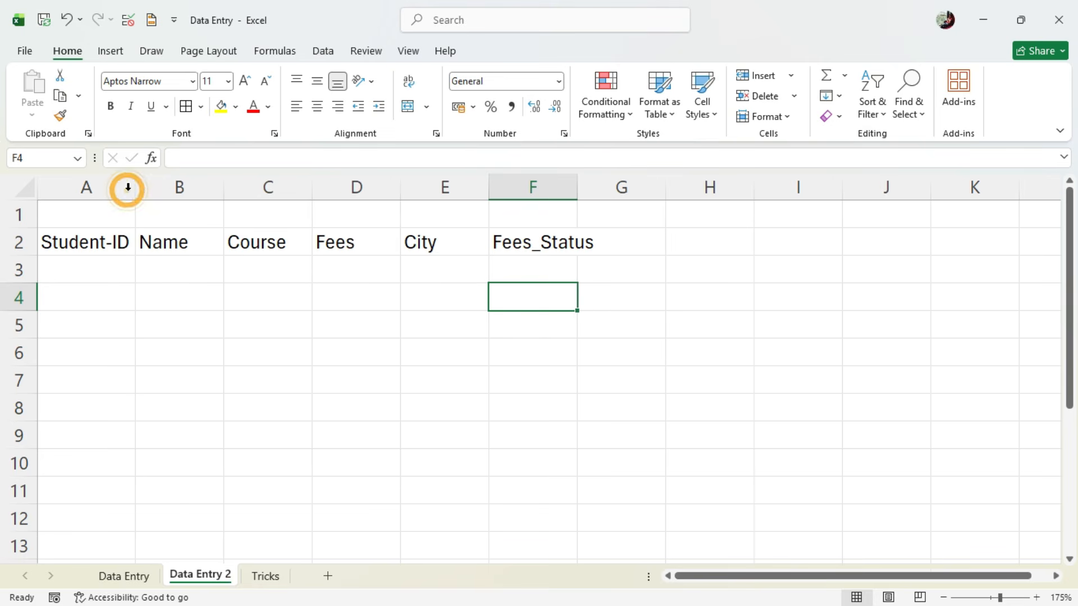
pyautogui.doubleClick(578, 185)
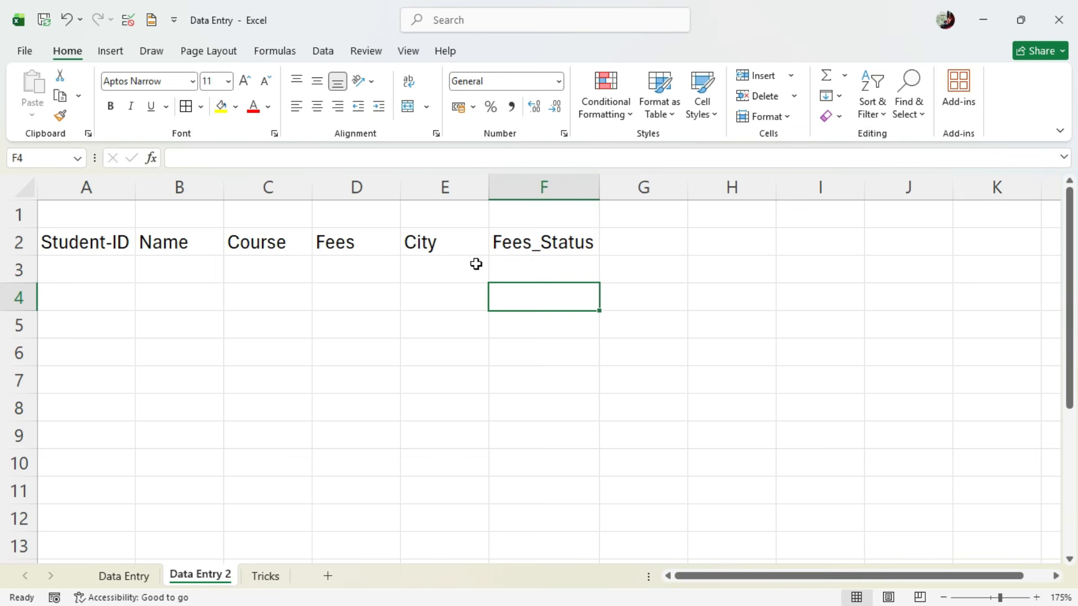
# - Merge and center cells A1 to F1 and enter the title "Student's Record" in the merged cell
pyautogui.moveTo(70, 218); pyautogui.dragTo(547, 217)
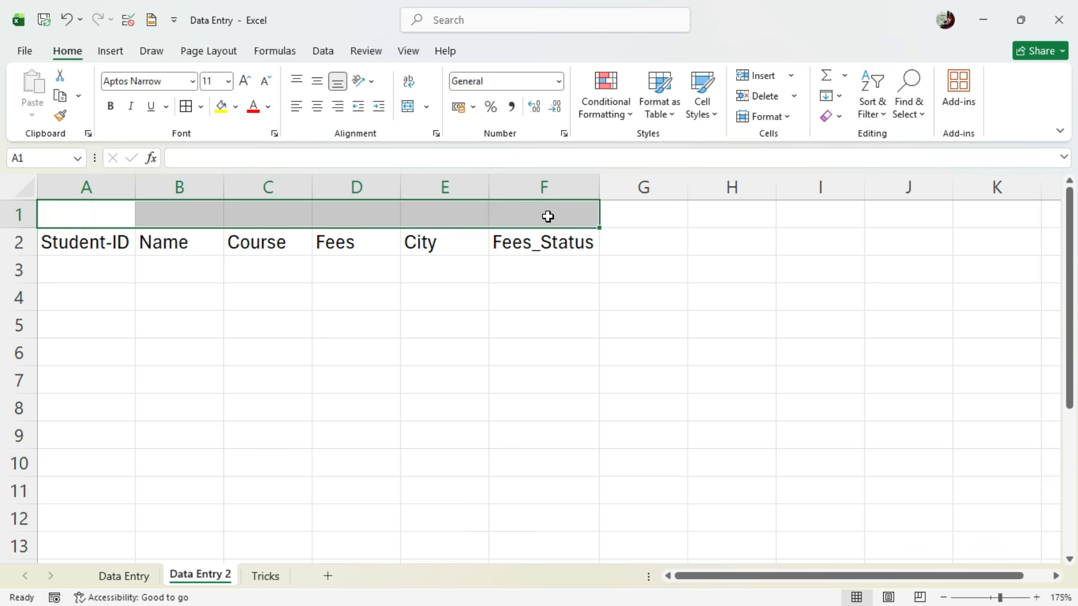
pyautogui.click(407, 108)
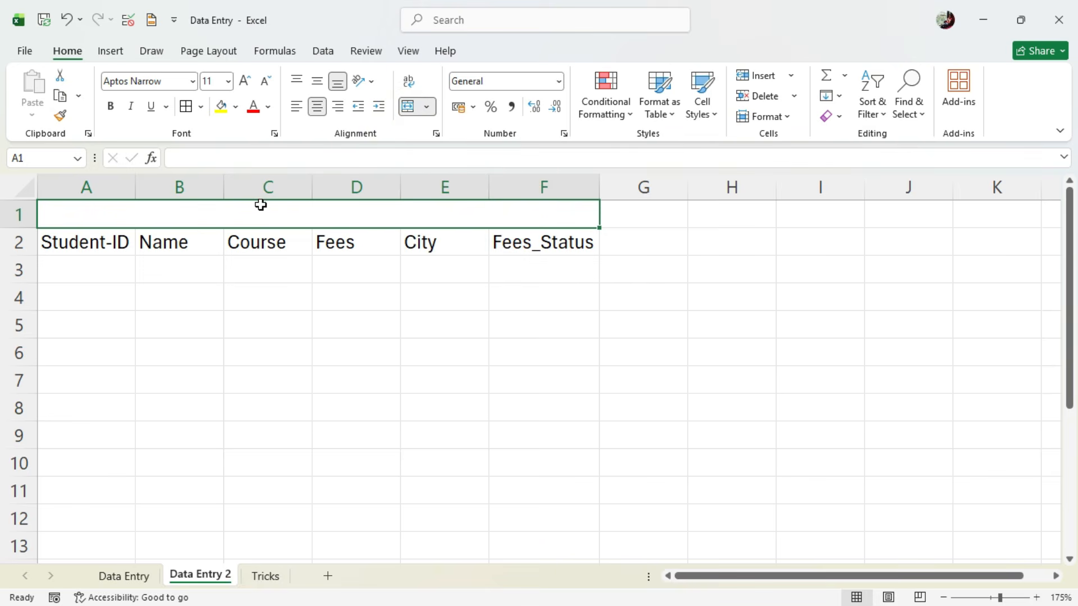
pyautogui.write('Stud')
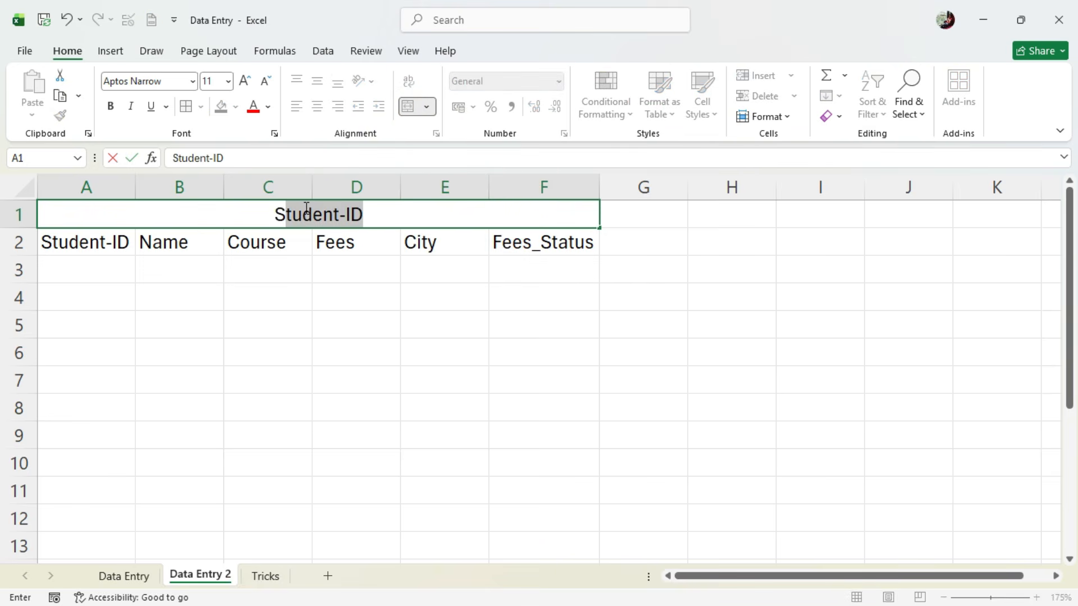
pyautogui.write('ent')
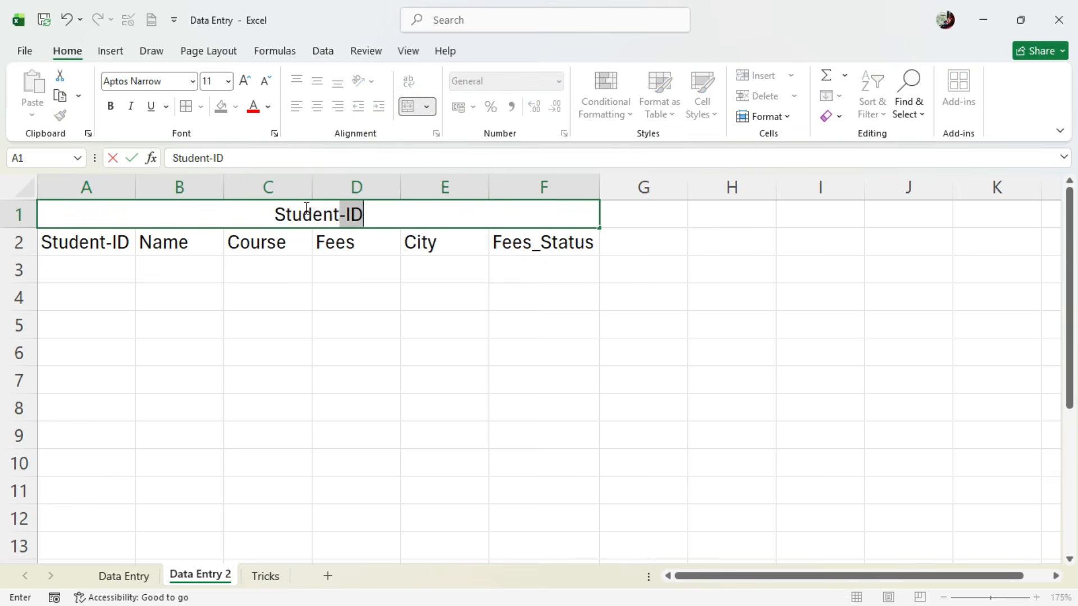
pyautogui.write("'s Re")
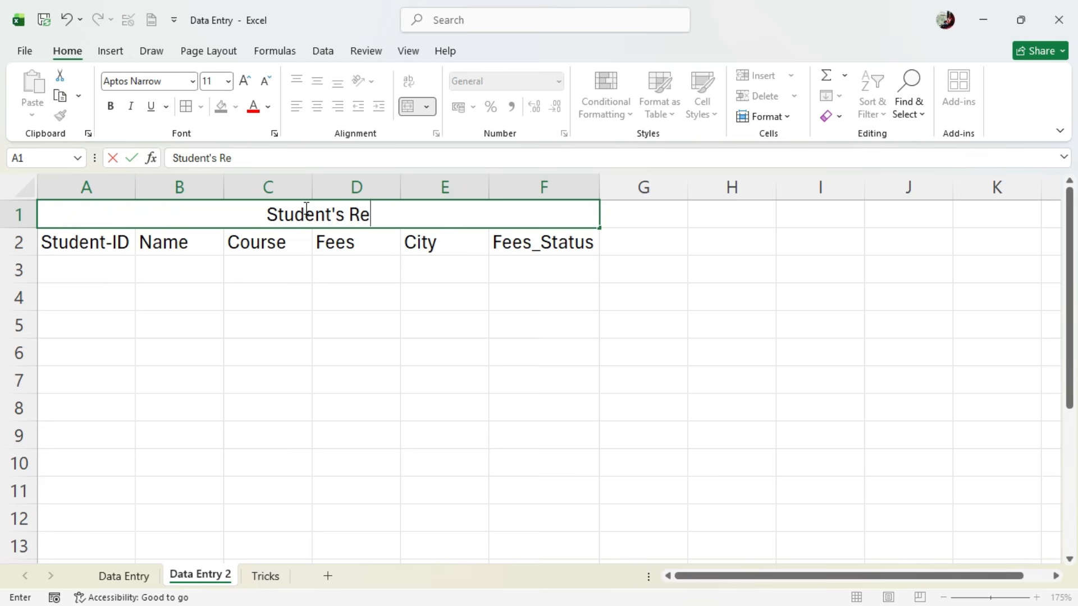
pyautogui.write('cored')
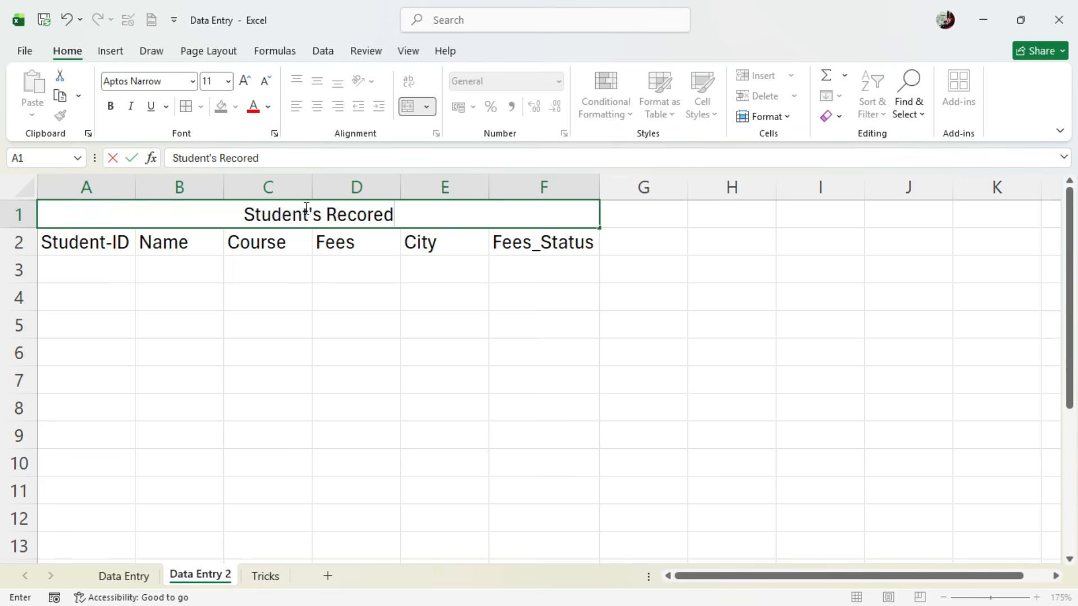
pyautogui.press('BackSpace')
pyautogui.press('BackSpace')
pyautogui.write('d')
pyautogui.click(361, 241)
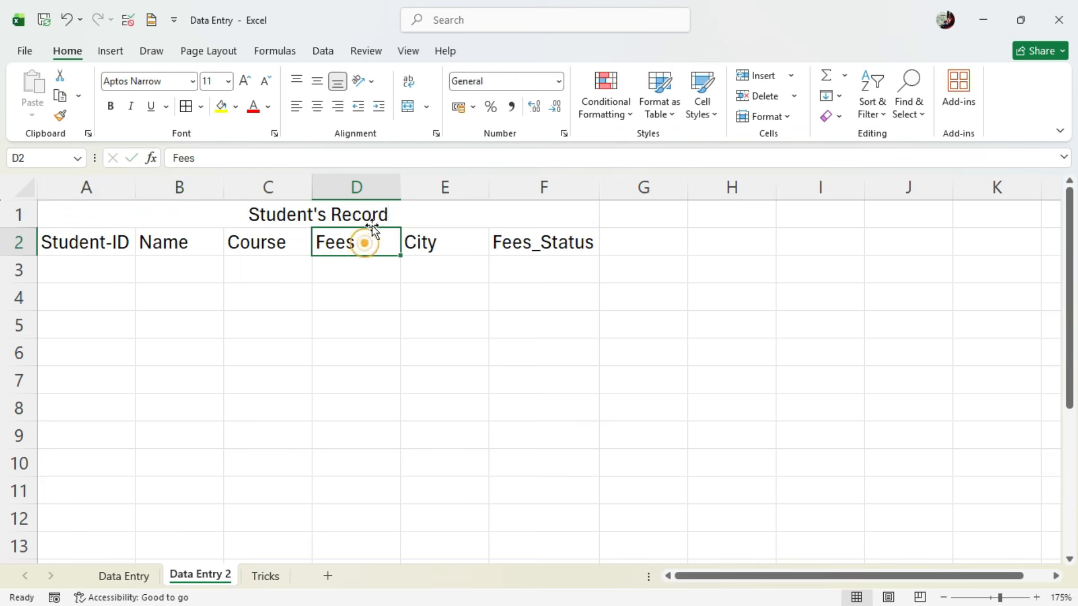
# - Format the merged title cell in row 1 with a dark blue fill, white font color and bold text
pyautogui.click(368, 220)
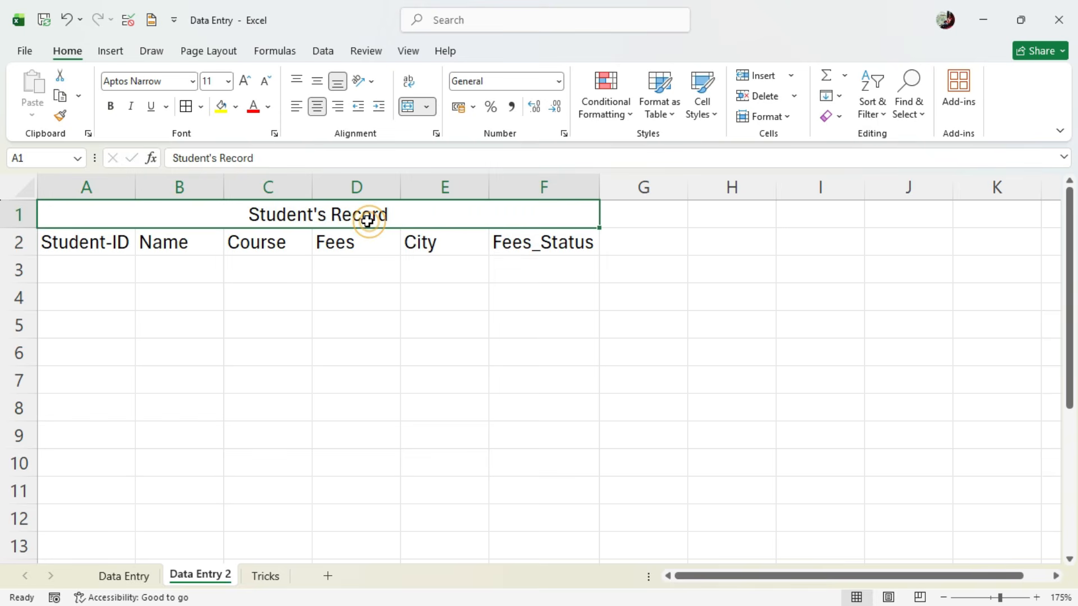
pyautogui.click(236, 110)
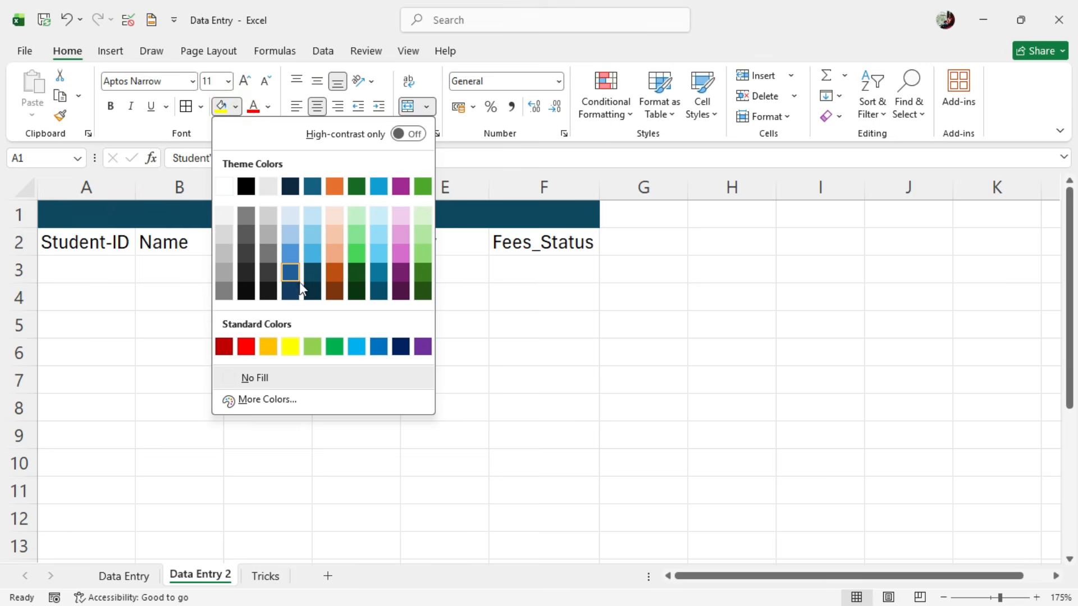
pyautogui.click(297, 291)
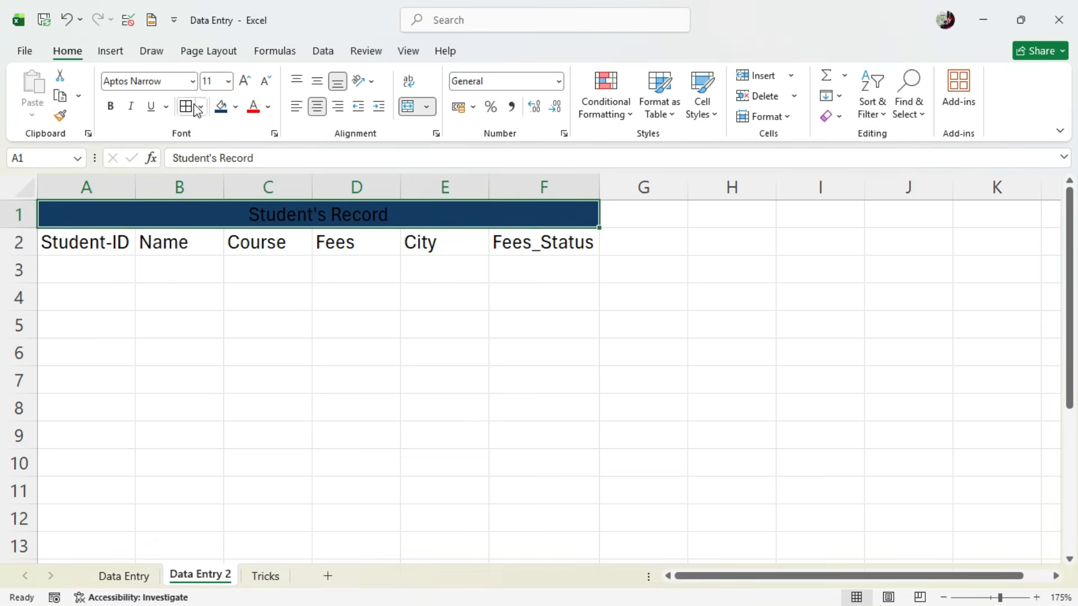
pyautogui.click(268, 107)
pyautogui.click(261, 203)
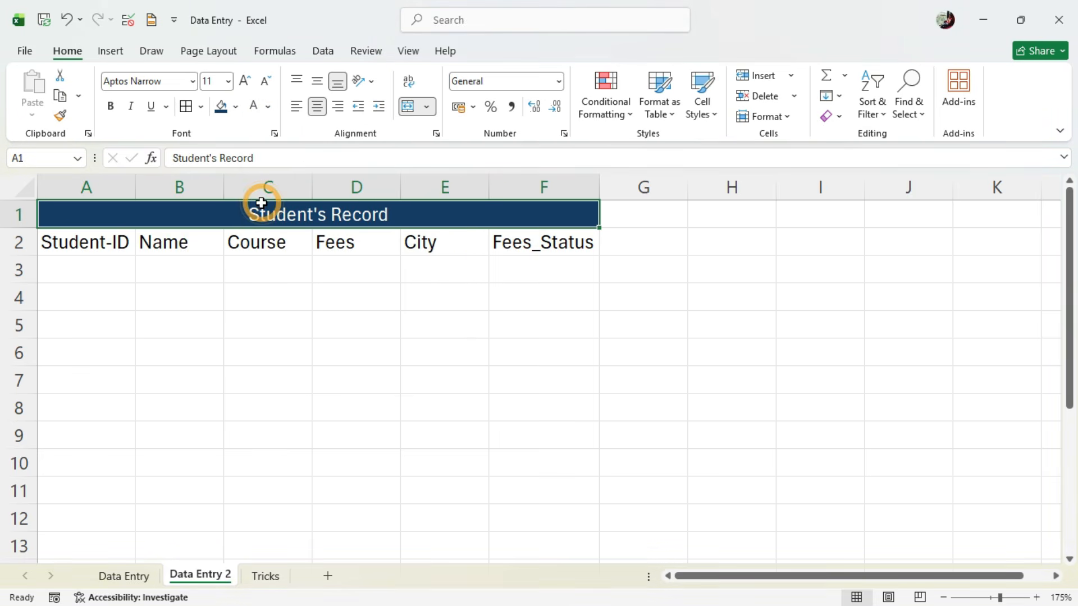
pyautogui.click(111, 107)
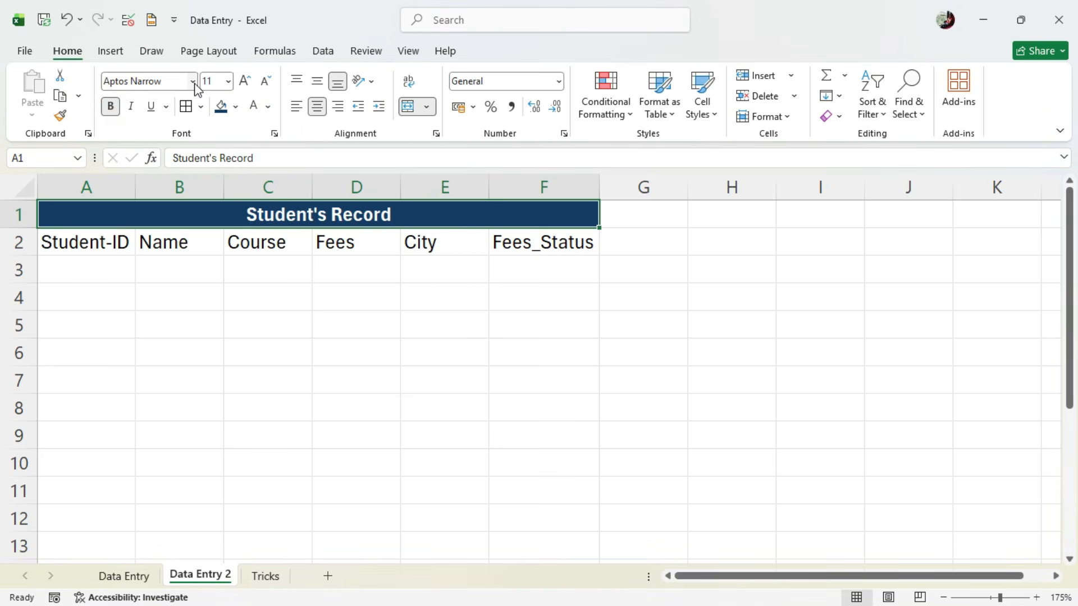
# - Set the title's font to Bahnschrift and enlarge its font size beyond 16
pyautogui.click(193, 81)
pyautogui.scroll(-1, 202, 280)
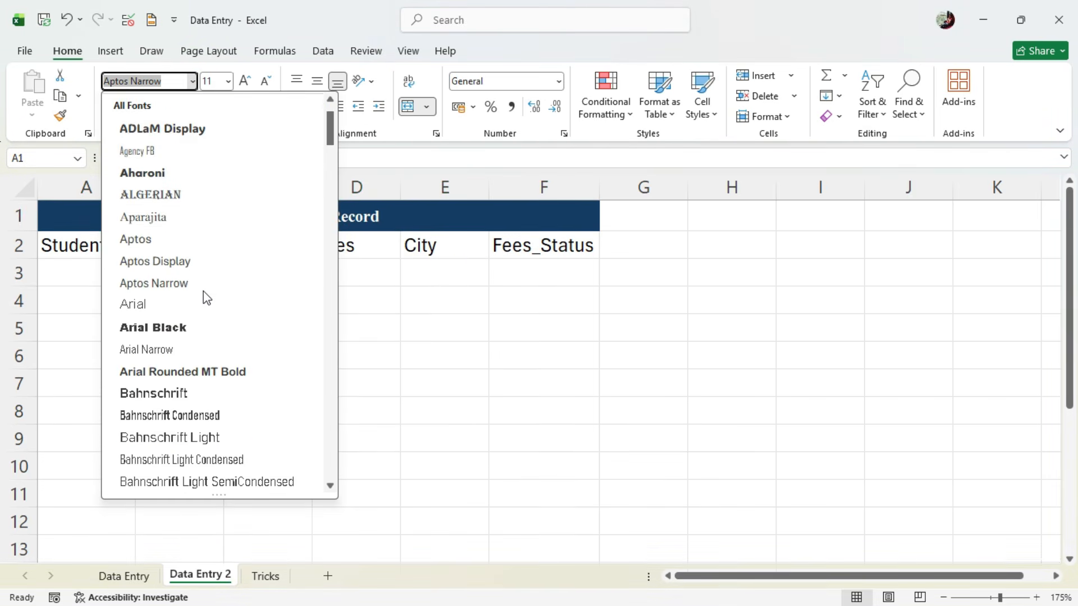
pyautogui.click(206, 396)
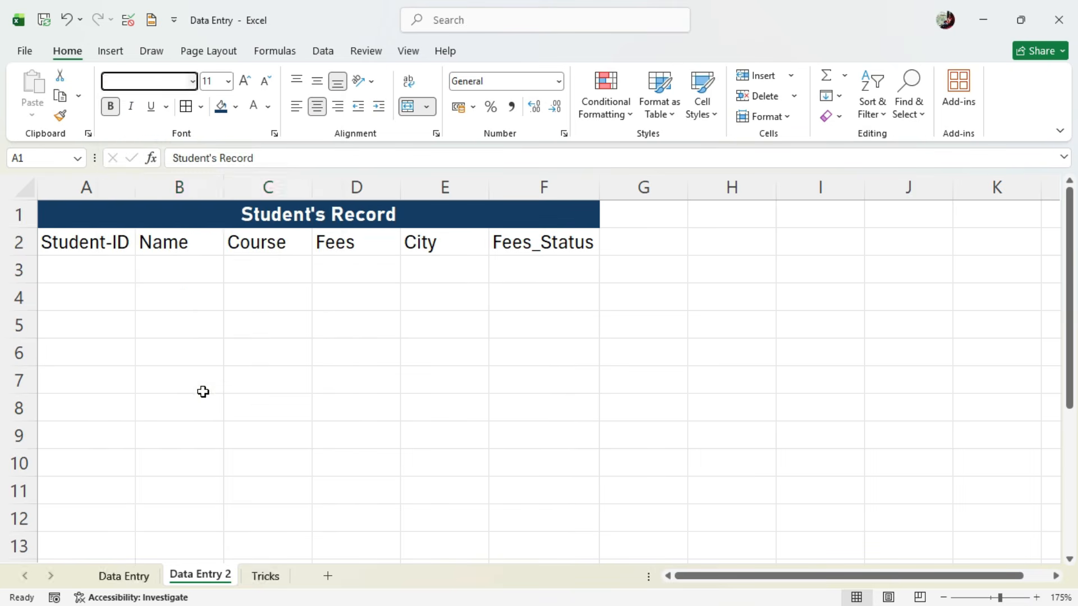
pyautogui.click(245, 82)
pyautogui.click(246, 82)
pyautogui.click(245, 82)
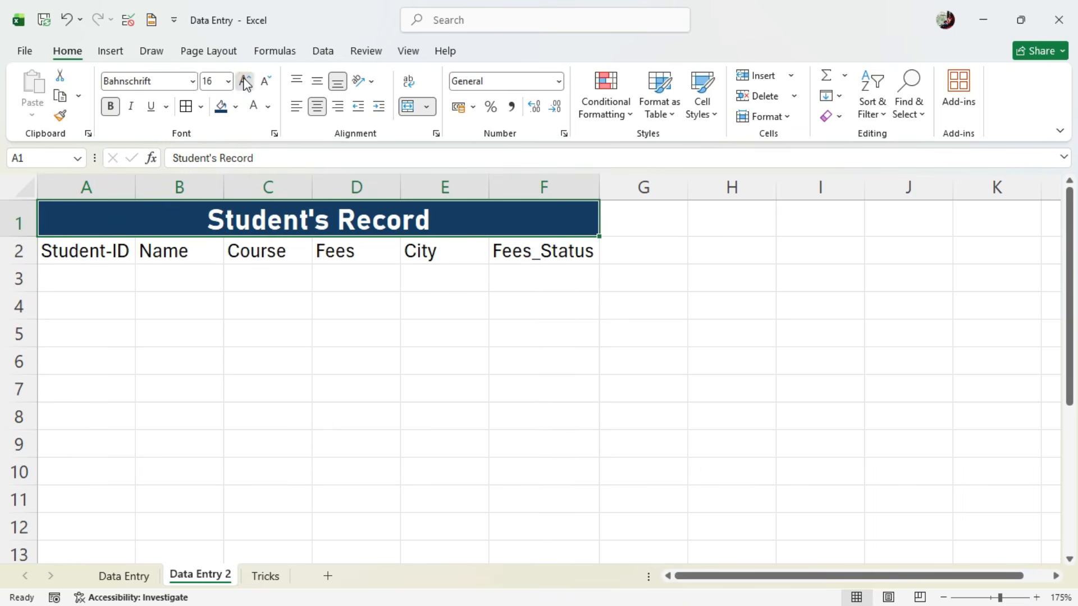
pyautogui.click(245, 81)
pyautogui.click(388, 296)
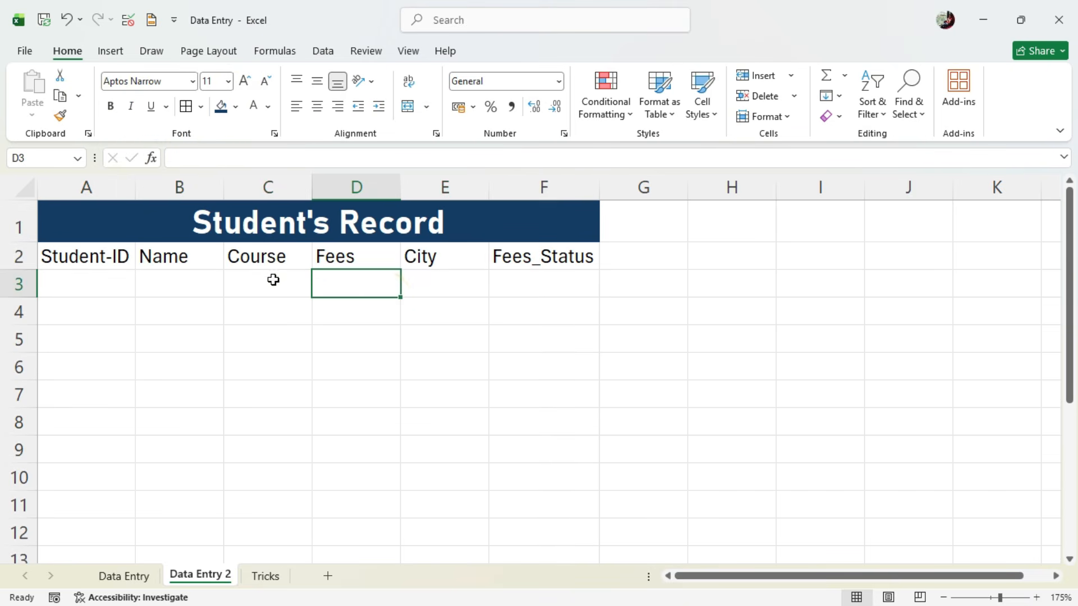
# - Format the column headers in A2 to F2 with a yellow fill and bold text
pyautogui.moveTo(84, 253); pyautogui.dragTo(539, 256)
pyautogui.click(235, 107)
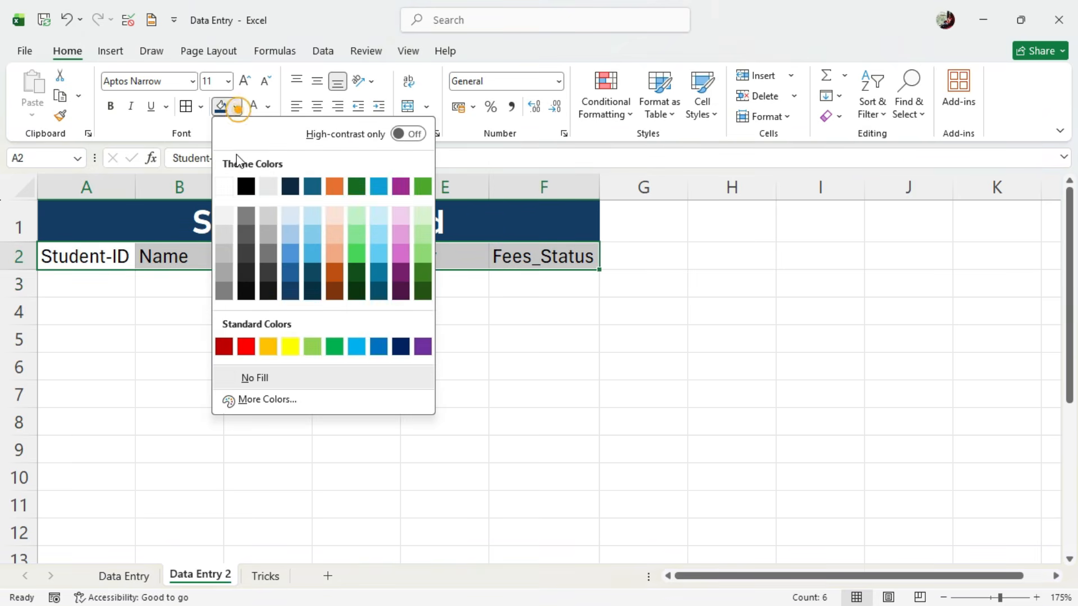
pyautogui.click(296, 341)
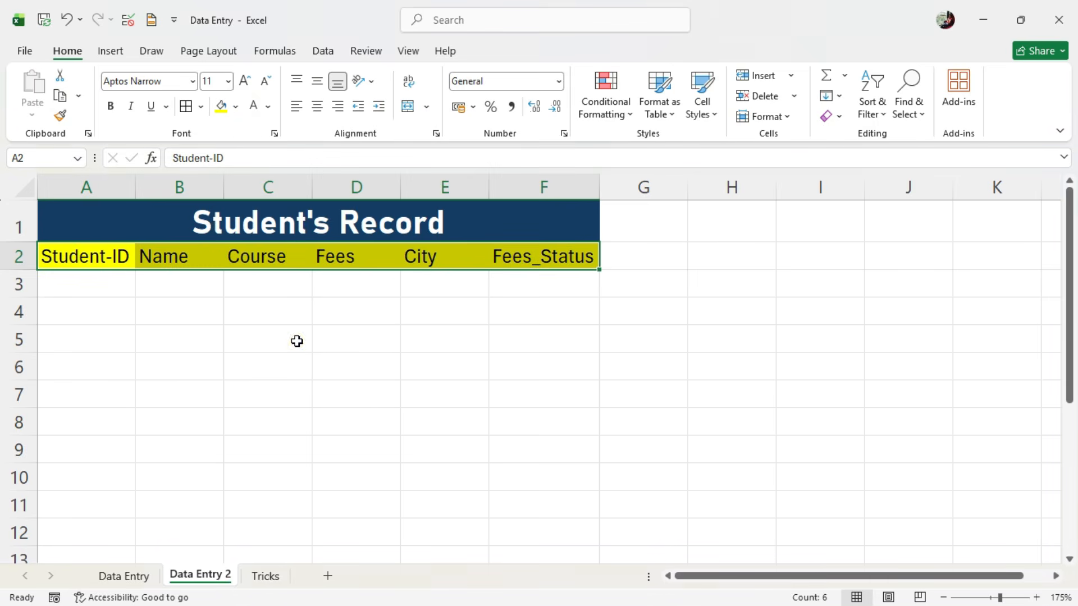
pyautogui.click(110, 106)
# - Widen columns B, C, E and F to leave more room for the record data
pyautogui.moveTo(113, 177); pyautogui.dragTo(557, 202)
pyautogui.click(412, 325)
pyautogui.moveTo(112, 191); pyautogui.dragTo(413, 188)
pyautogui.click(127, 185)
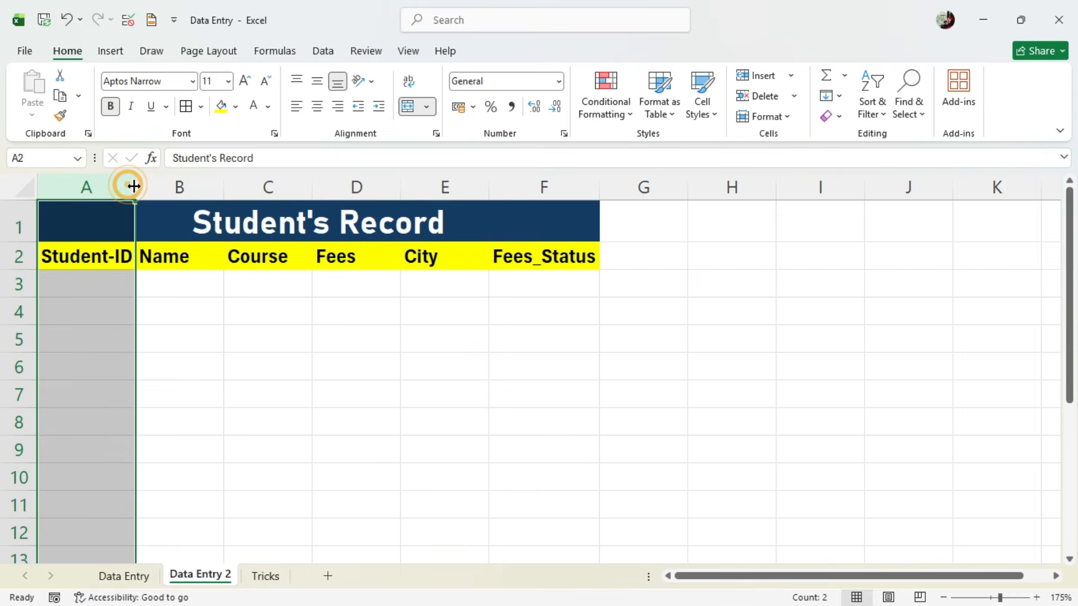
pyautogui.click(200, 192)
pyautogui.moveTo(226, 188); pyautogui.dragTo(261, 187)
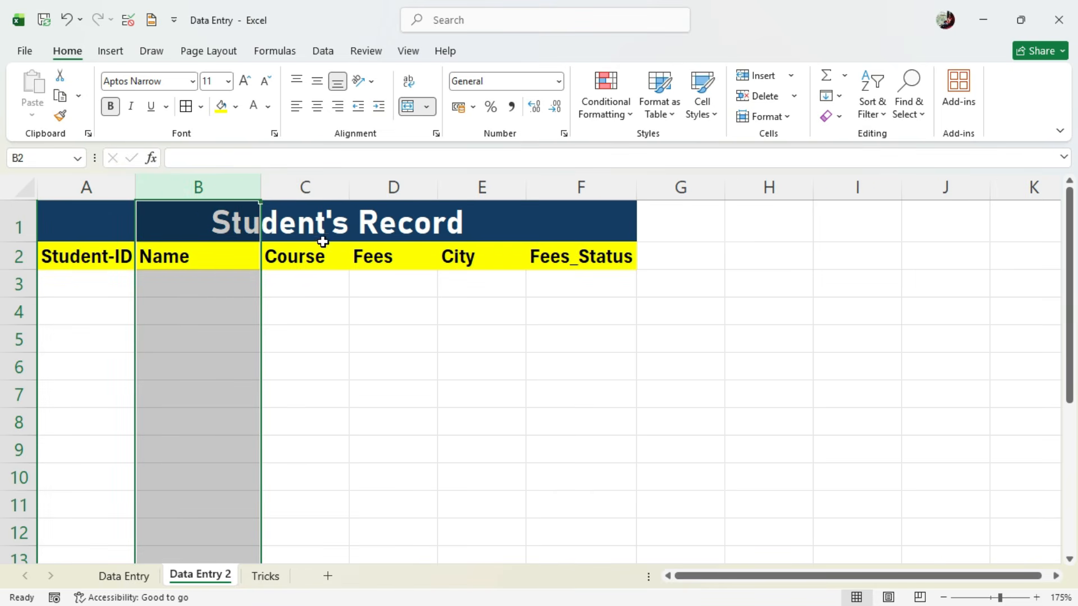
pyautogui.moveTo(348, 188); pyautogui.dragTo(364, 188)
pyautogui.click(629, 191)
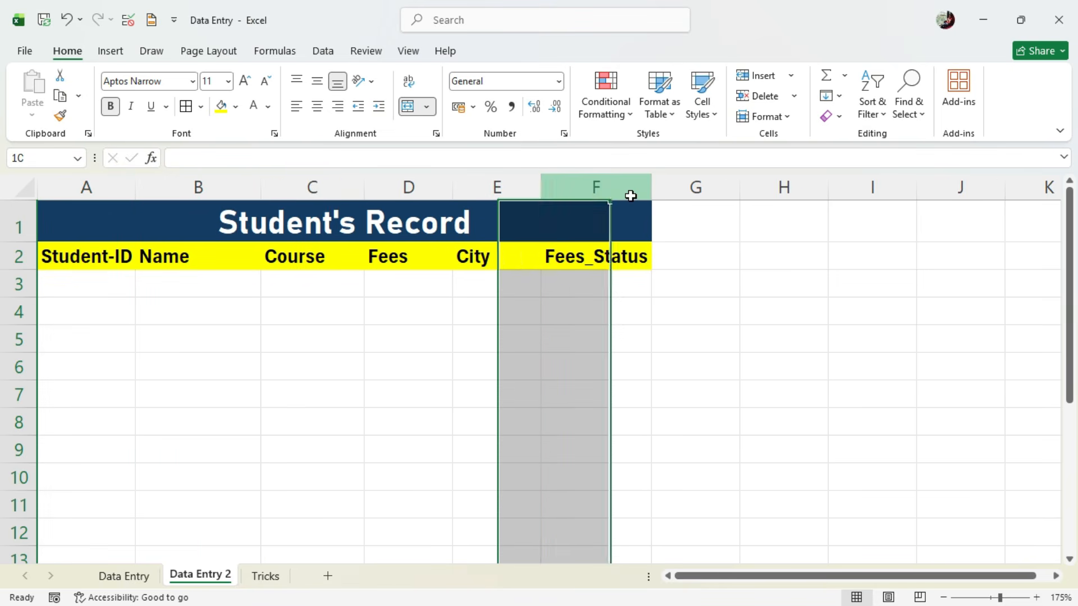
pyautogui.moveTo(652, 188); pyautogui.dragTo(689, 187)
pyautogui.click(533, 187)
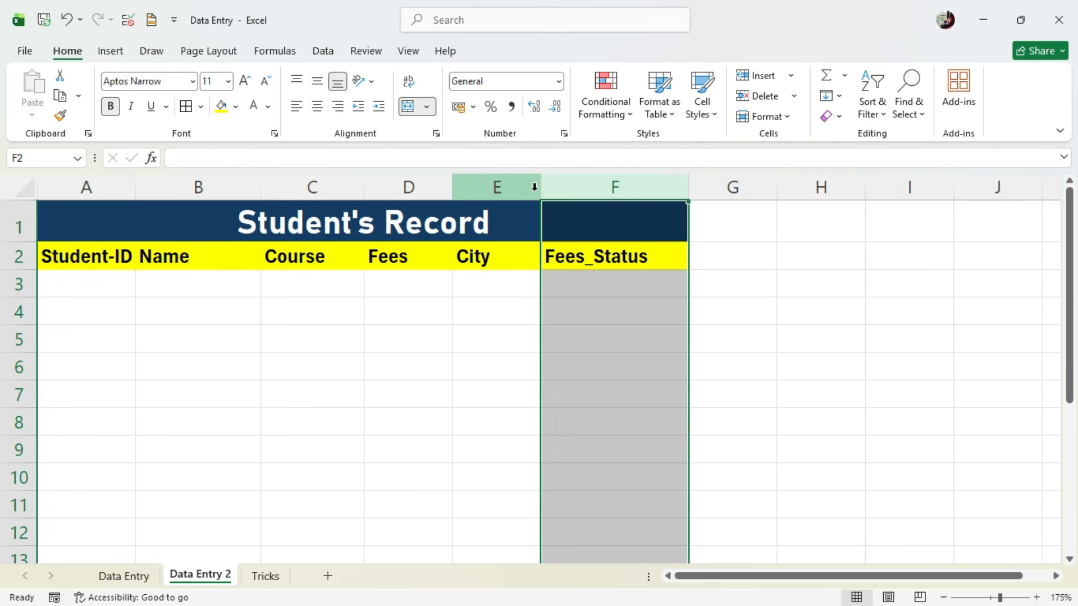
pyautogui.moveTo(540, 187); pyautogui.dragTo(585, 187)
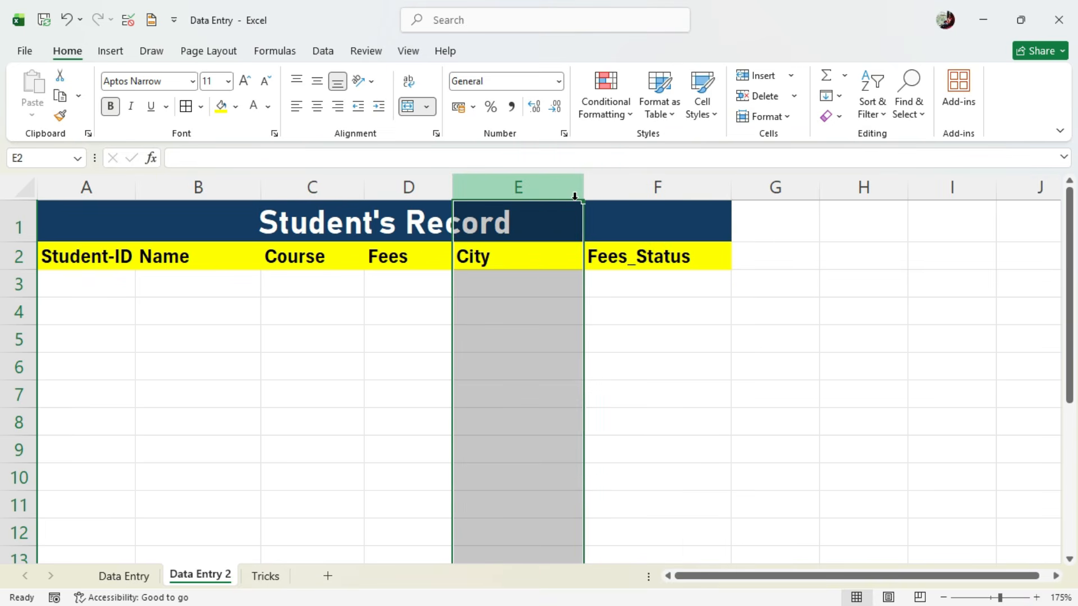
pyautogui.click(320, 329)
# - Select the column header cells A2 to F2
pyautogui.click(75, 207)
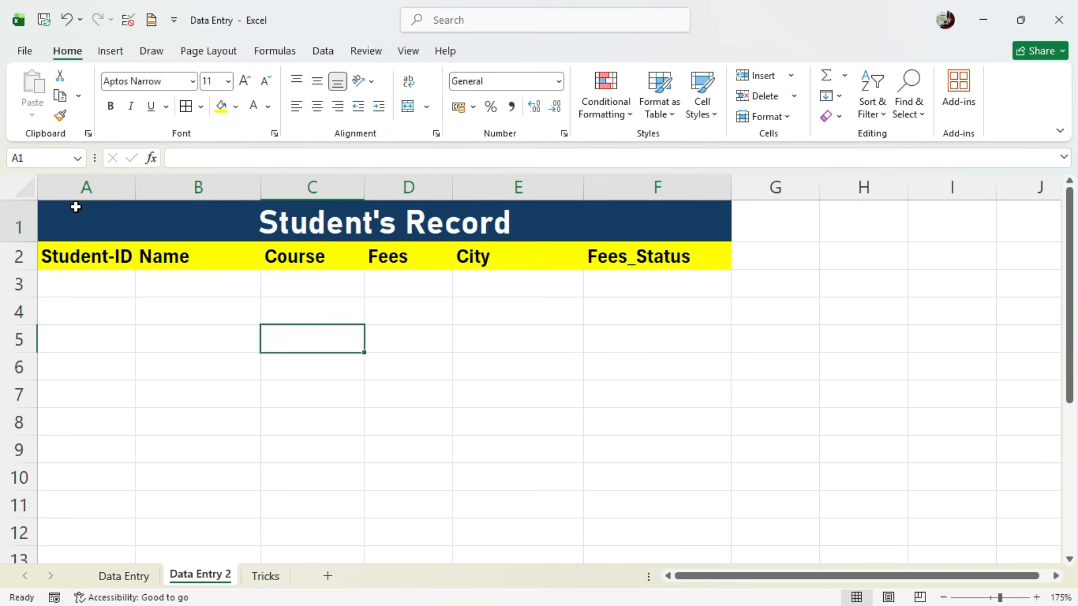
pyautogui.click(89, 287)
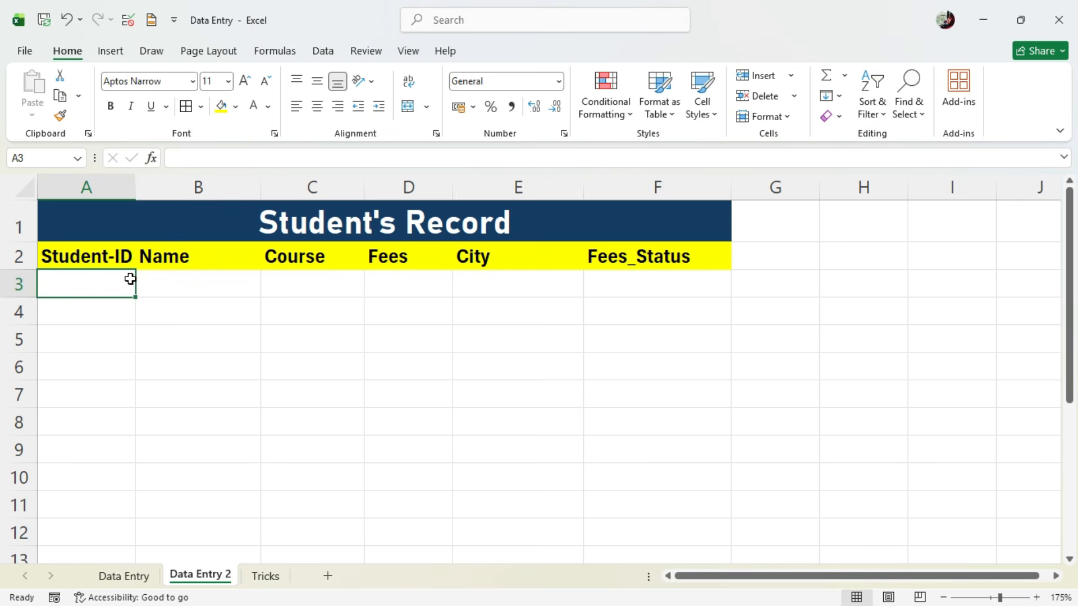
pyautogui.moveTo(77, 259); pyautogui.dragTo(691, 260)
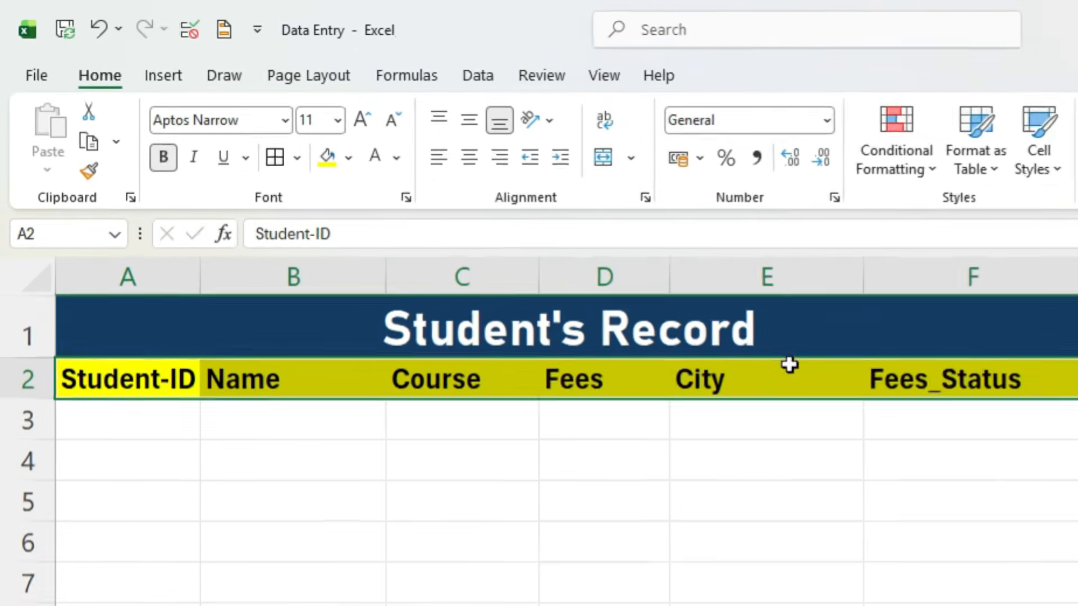
# - Open the Quick Access Toolbar customization in Excel Options and list All Commands
pyautogui.click(25, 50)
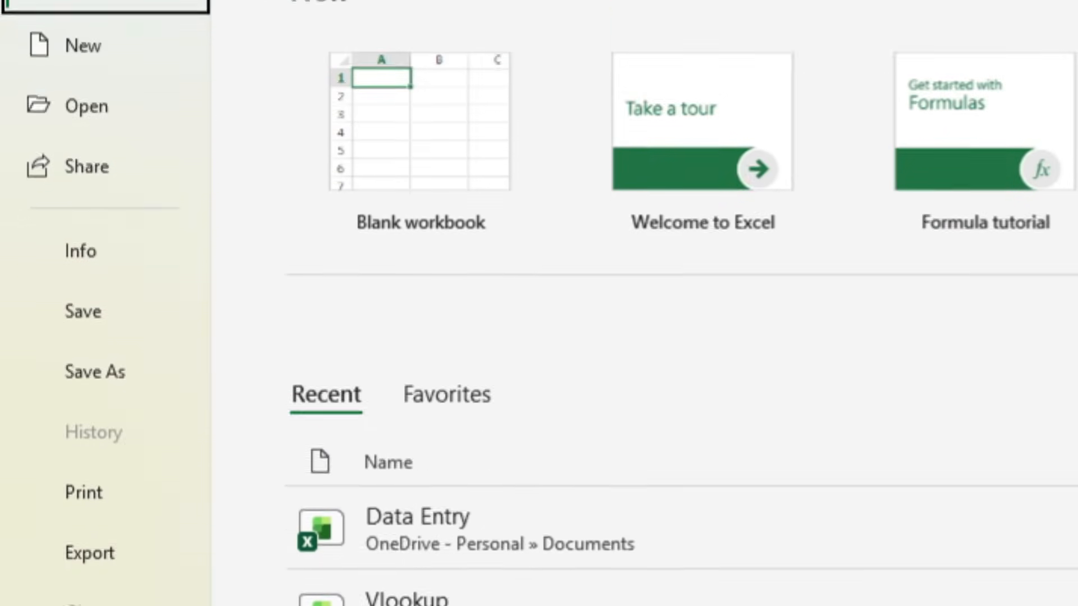
pyautogui.click(110, 583)
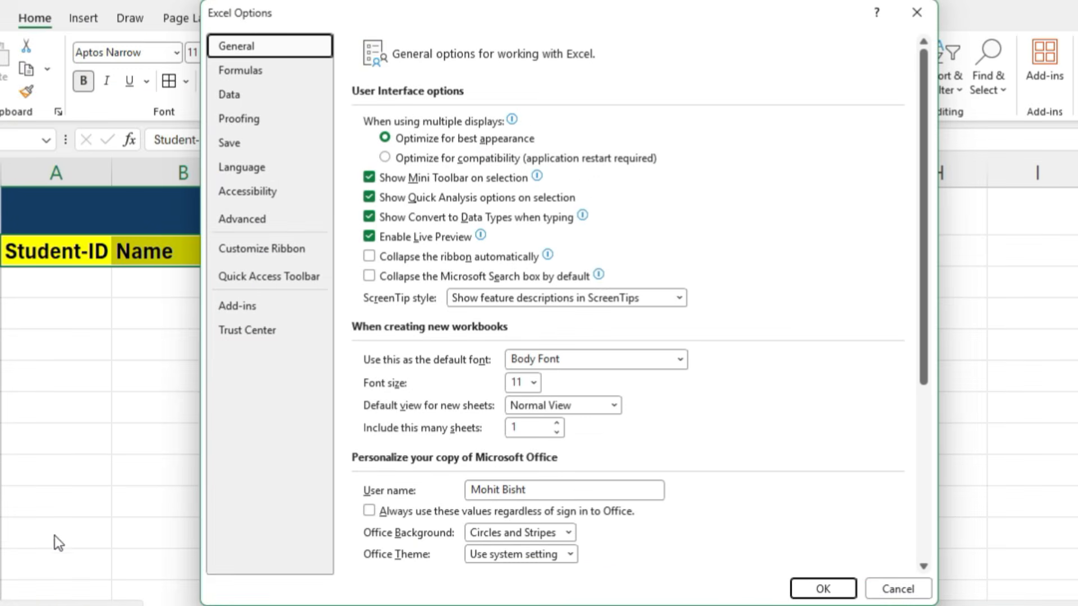
pyautogui.click(270, 280)
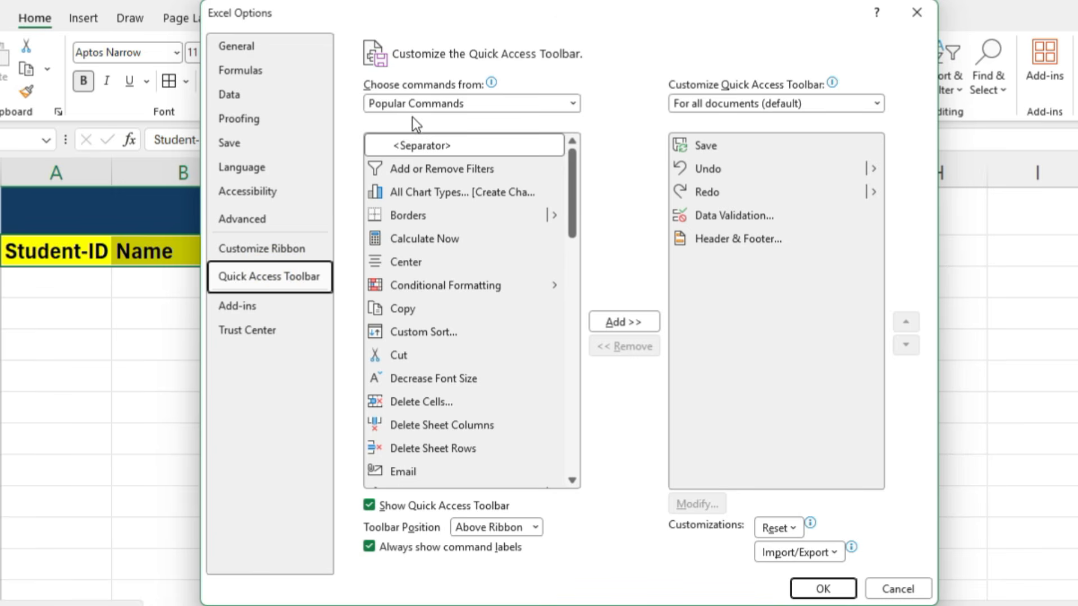
pyautogui.click(465, 104)
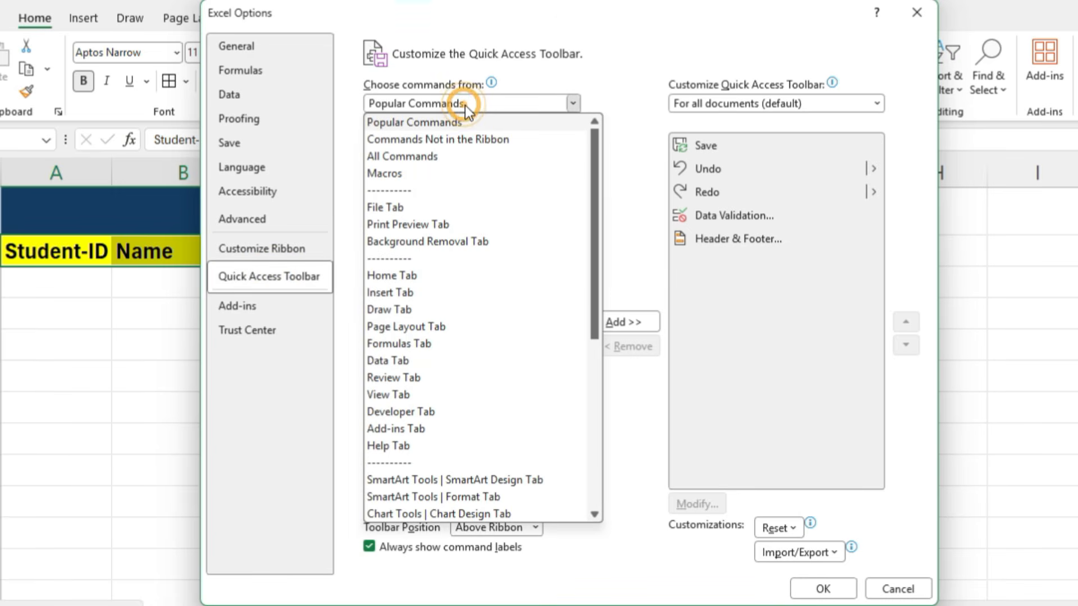
pyautogui.click(434, 153)
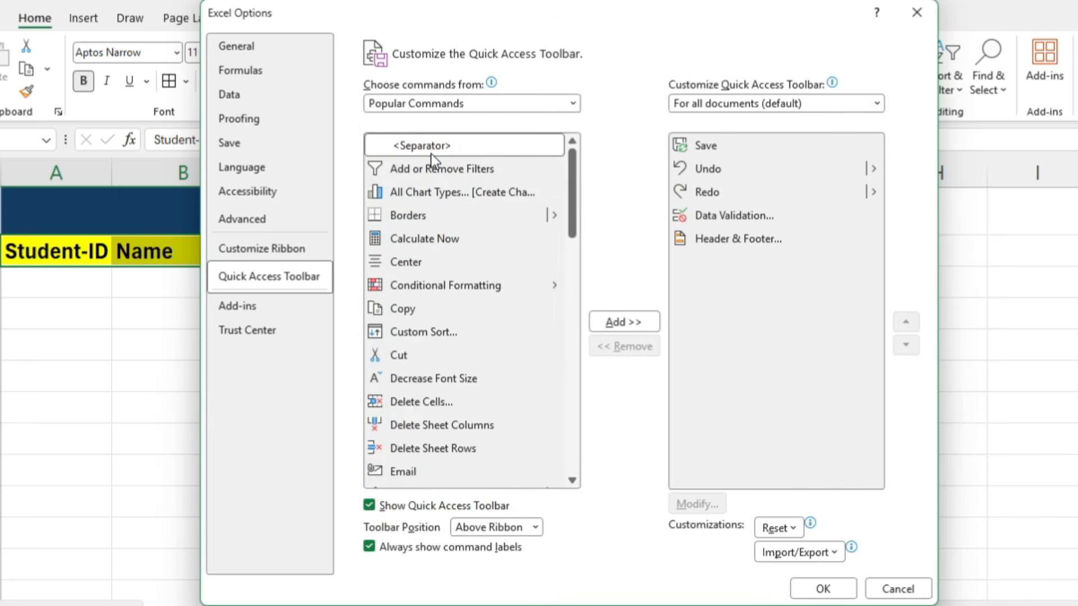
# - Find the Form command among all commands, add it to the Quick Access Toolbar and confirm the options
pyautogui.scroll(-7, 422, 316)
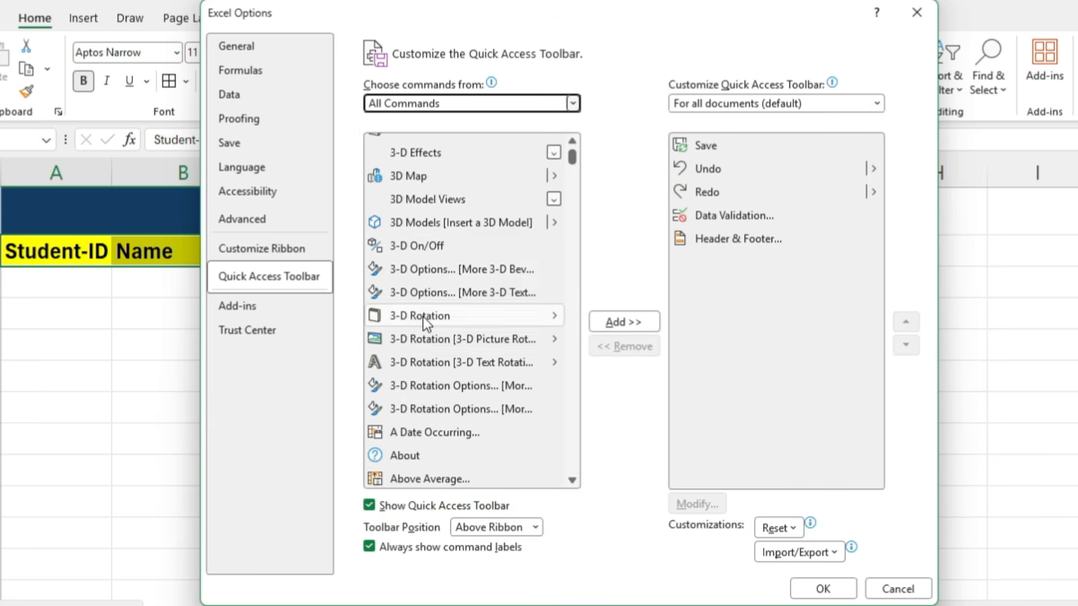
pyautogui.moveTo(574, 160); pyautogui.dragTo(594, 251)
pyautogui.scroll(-6, 491, 277)
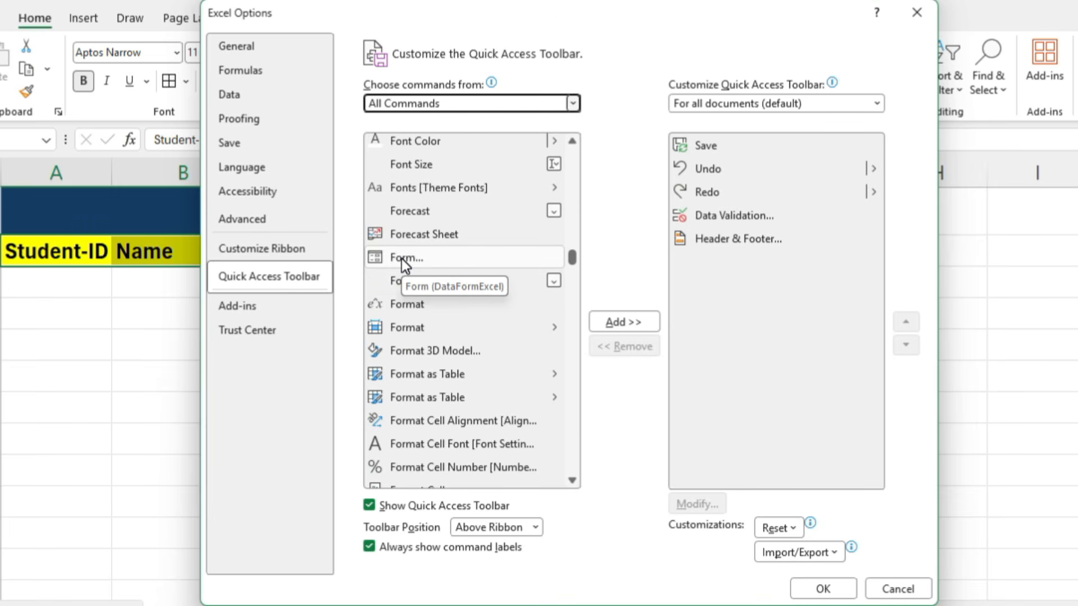
pyautogui.click(402, 258)
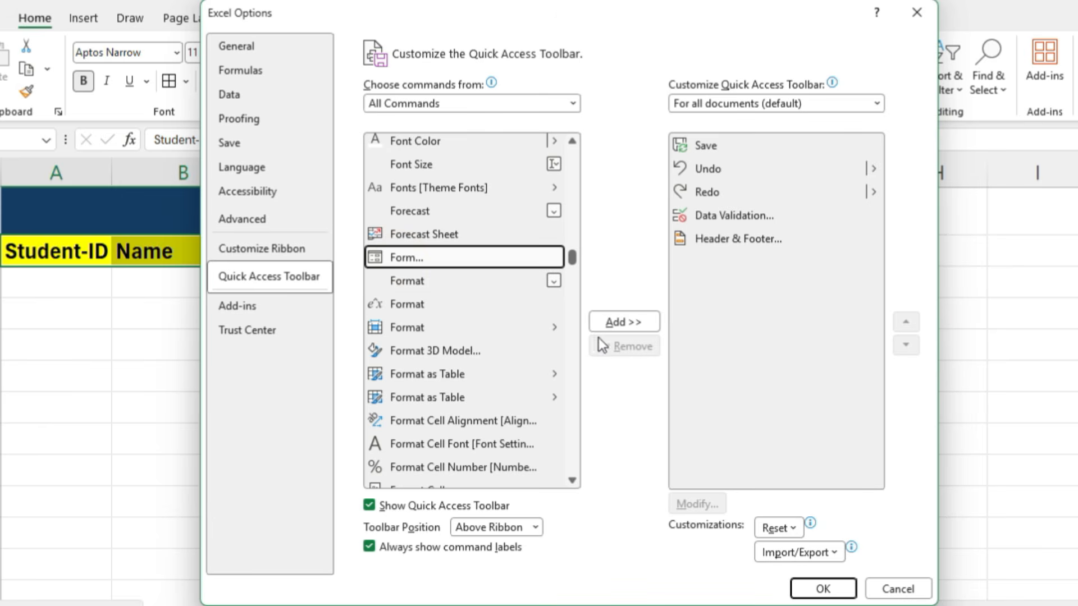
pyautogui.click(612, 323)
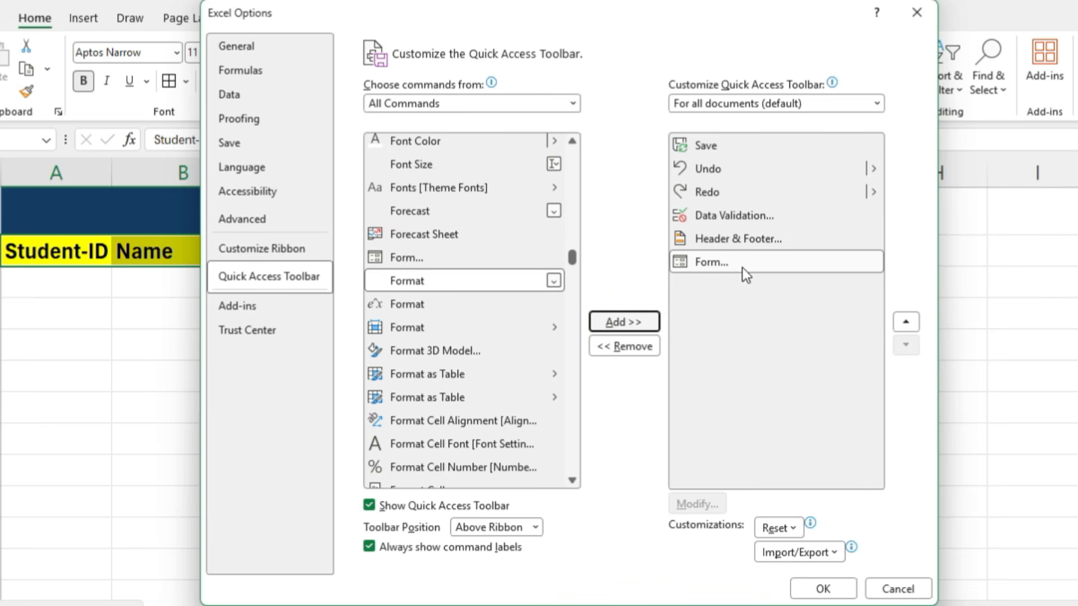
pyautogui.click(831, 585)
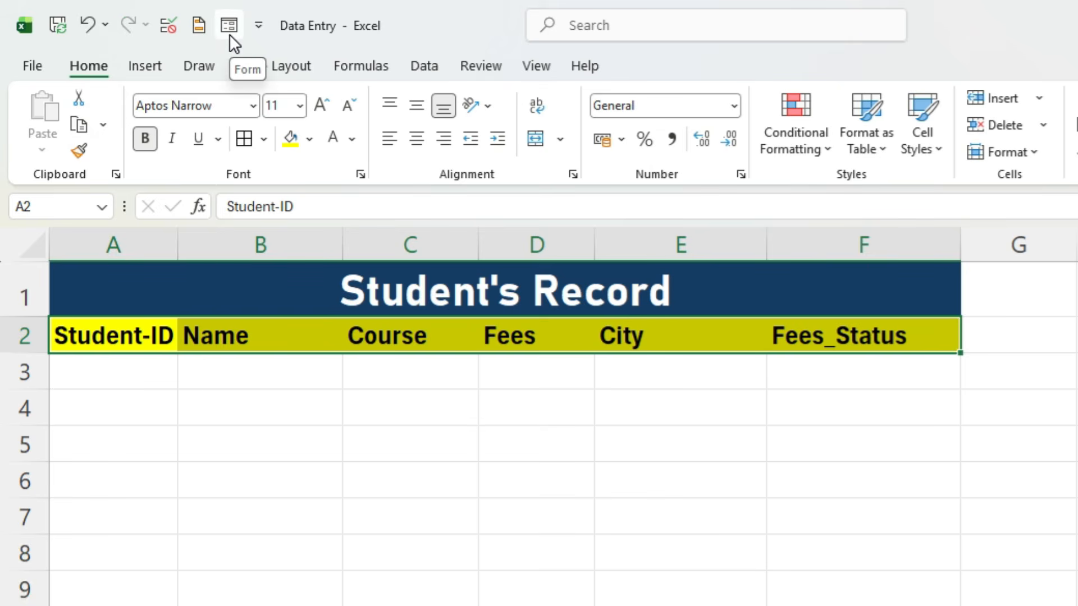
# - Open the data form with the selected header row as labels and place it beside the table in the Student_Record PDF
pyautogui.click(228, 28)
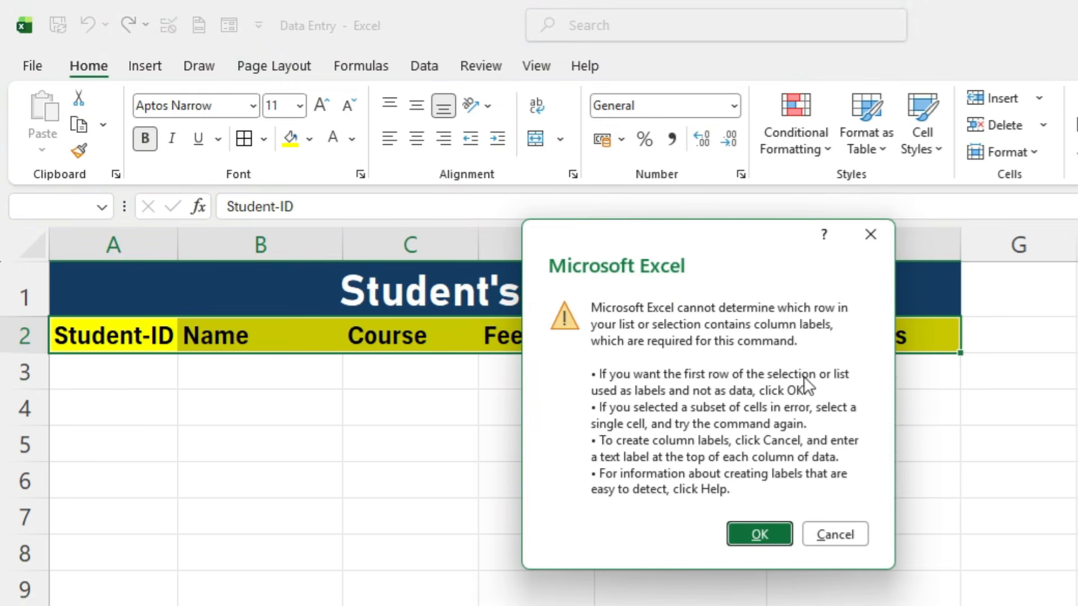
pyautogui.click(771, 526)
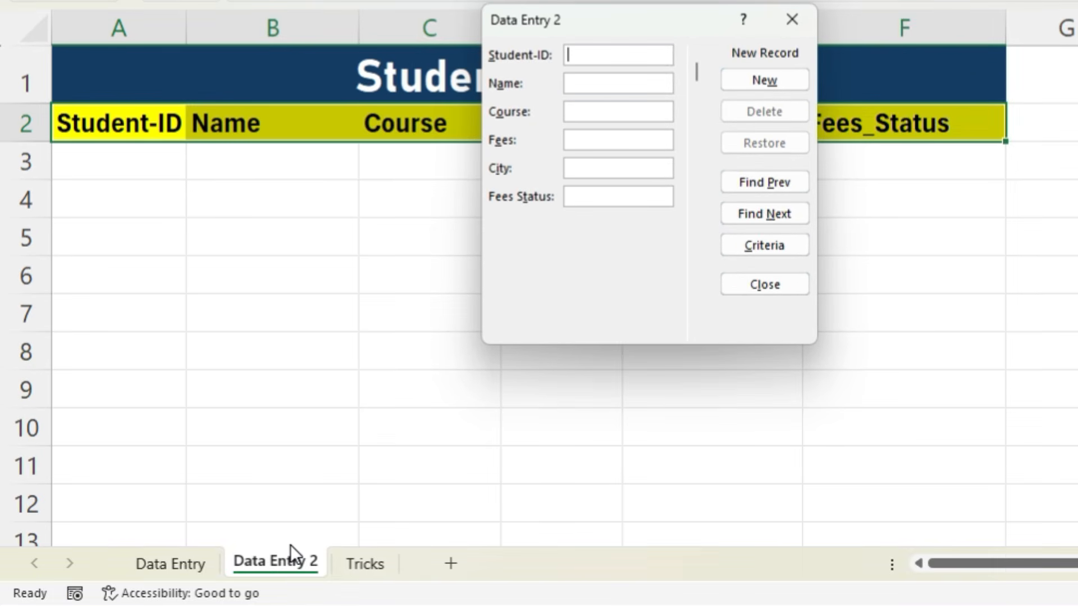
pyautogui.click(291, 545)
pyautogui.hotkey('alt', 'Tab')
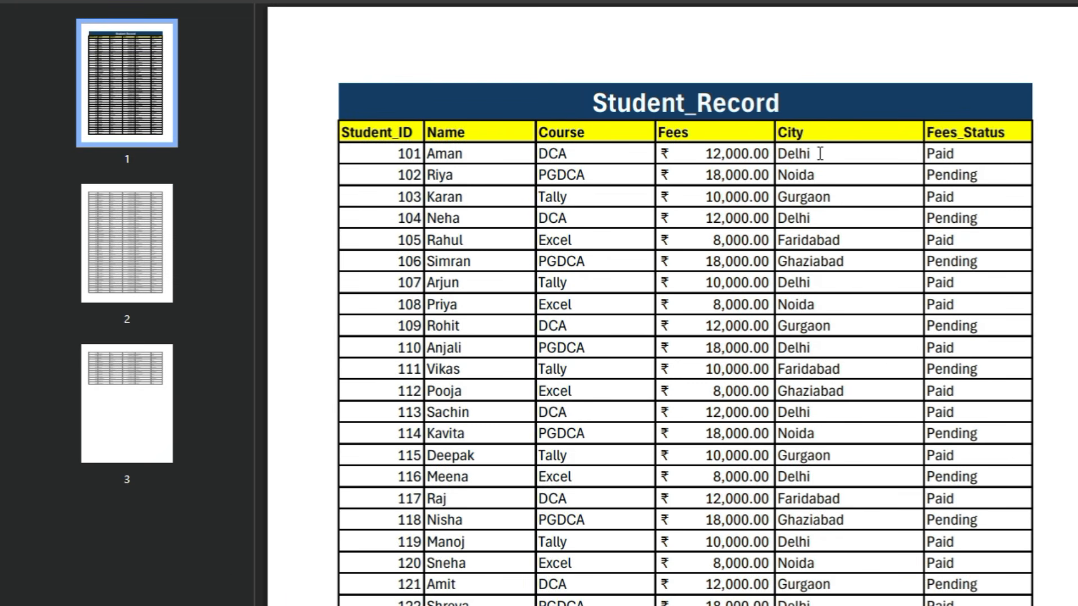
pyautogui.hotkey('alt', 'Tab')
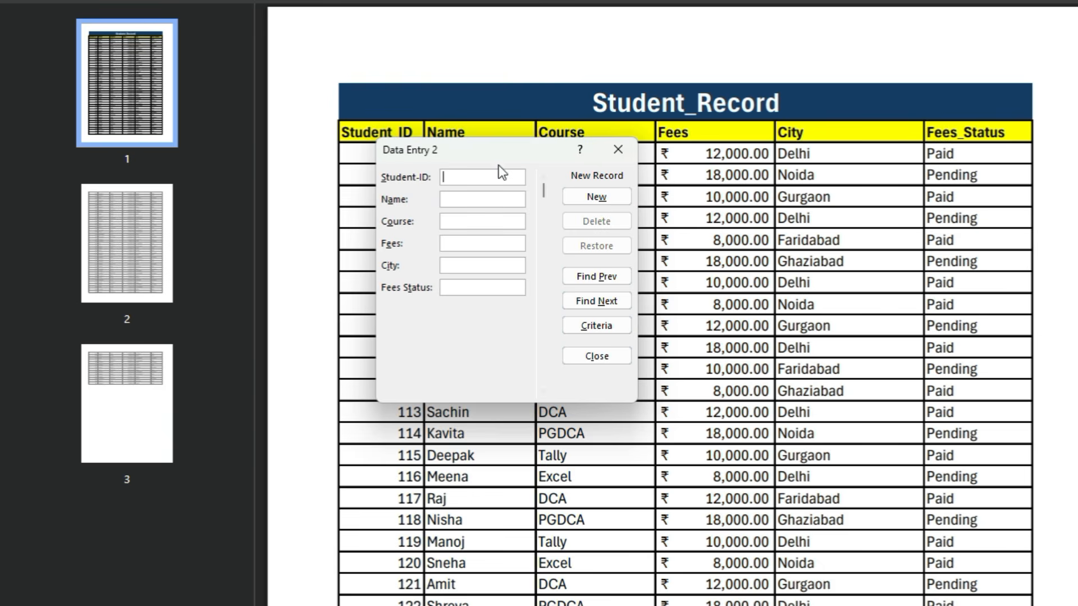
pyautogui.moveTo(480, 160); pyautogui.dragTo(147, 139)
pyautogui.click(139, 158)
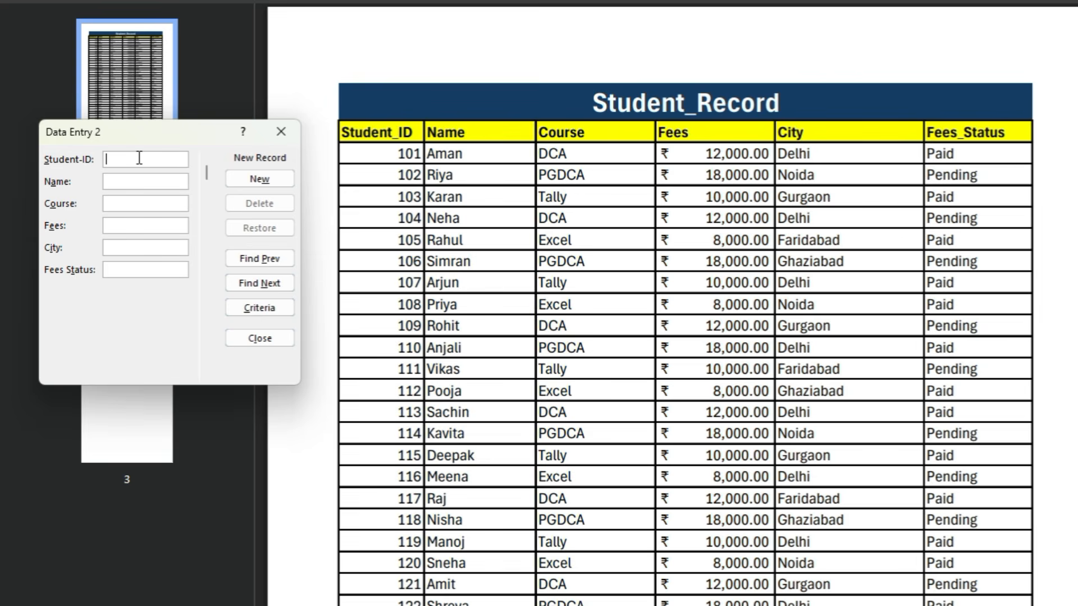
# - Add the first student's record from the PDF through the form: ID, name, course DCA, fees 12000, city Delhi and fees status Paid
pyautogui.write('101')
pyautogui.write('Aman')
pyautogui.write('DCA')
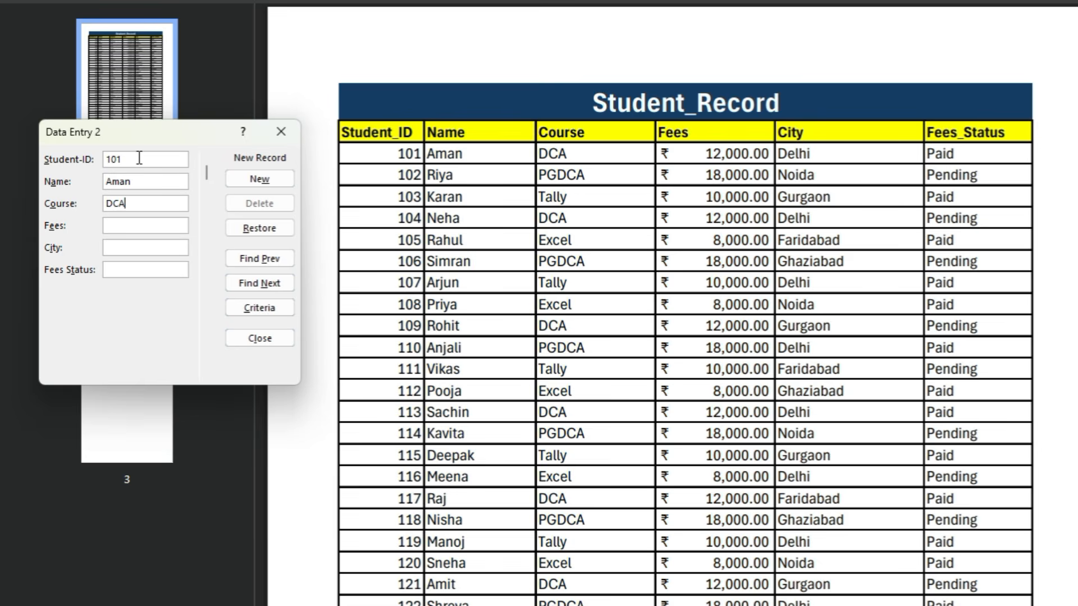
pyautogui.press('Tab')
pyautogui.write('12000')
pyautogui.write('Delhi')
pyautogui.press('Tab')
pyautogui.write('Paid')
pyautogui.press('Return')
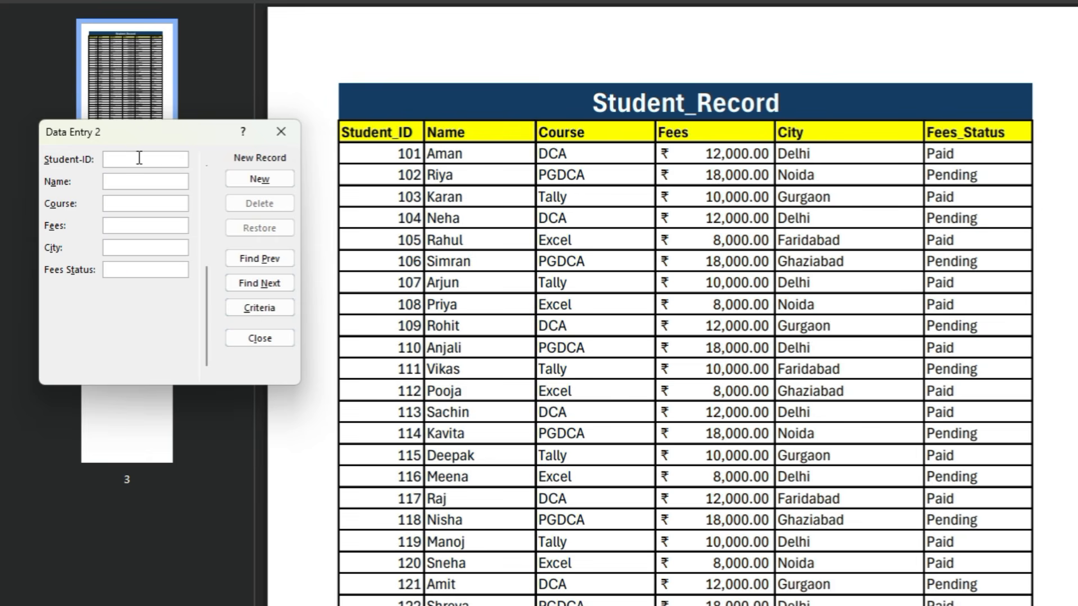
# - Switch back to Excel and move the form clear of the table to check the record entered in row 3
pyautogui.hotkey('alt', 'Tab')
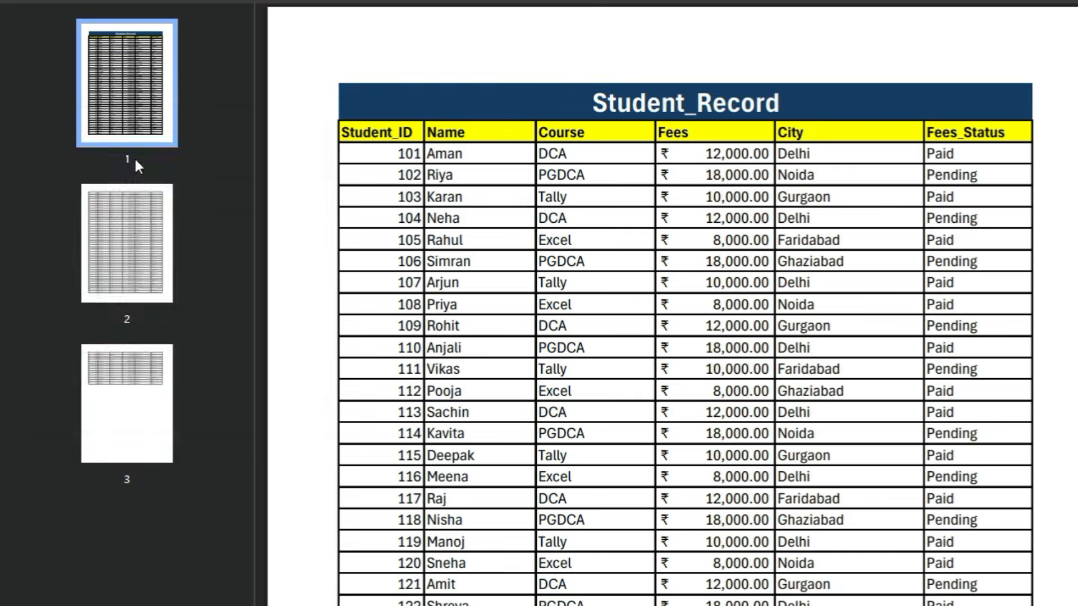
pyautogui.hotkey('alt', 'Tab')
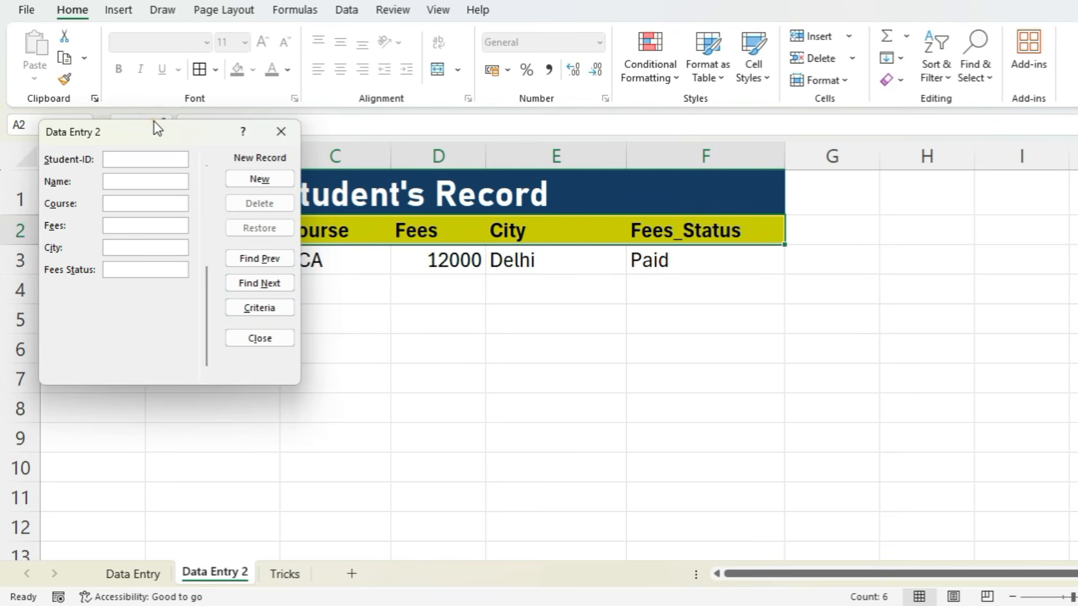
pyautogui.moveTo(154, 120); pyautogui.dragTo(925, 168)
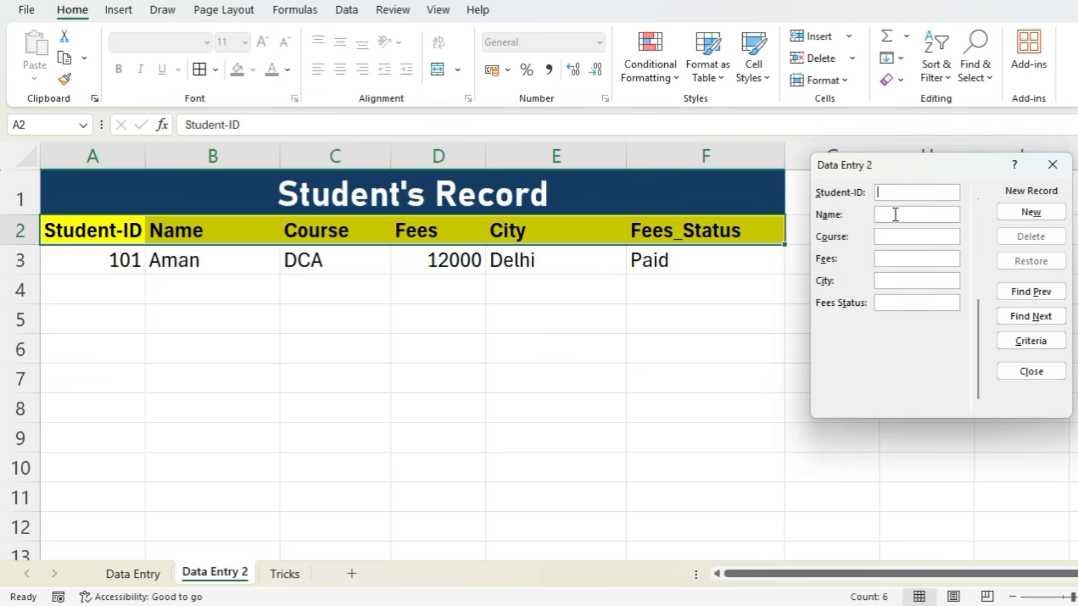
# - Add the second student's record from the PDF through the form: ID, name, course PGDCA, fees 18000, city Noida and fees status Pending
pyautogui.write('102')
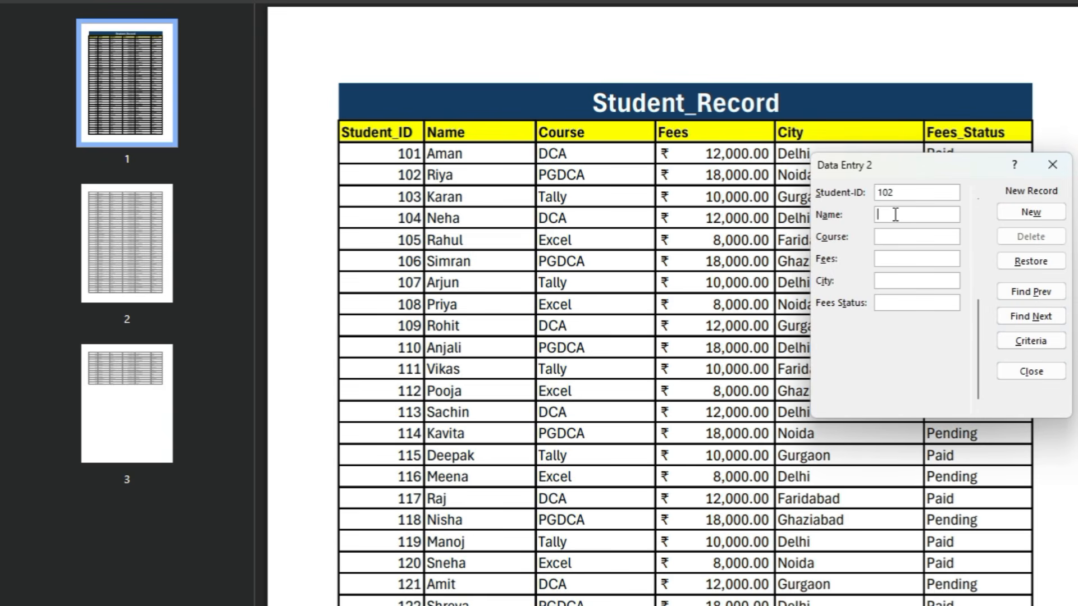
pyautogui.write('Riya')
pyautogui.press('Tab')
pyautogui.write('PGDD')
pyautogui.press('BackSpace')
pyautogui.write('CA')
pyautogui.press('Tab')
pyautogui.write('18000')
pyautogui.press('Tab')
pyautogui.write('Noida')
pyautogui.press('Tab')
pyautogui.write('Pendig')
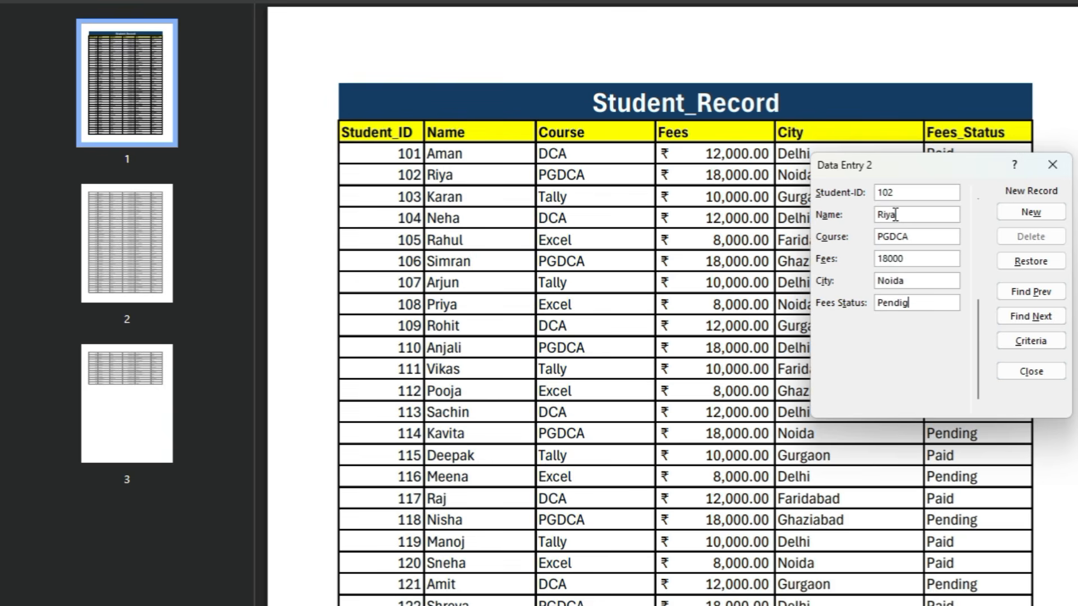
pyautogui.press('BackSpace')
pyautogui.write('ng')
pyautogui.press('Return')
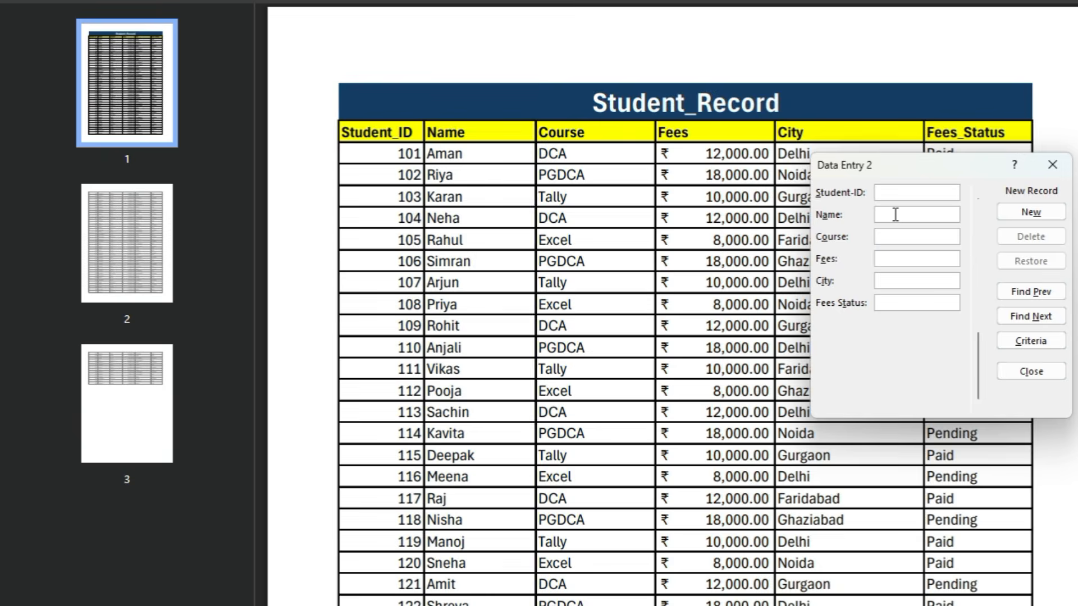
# - Switch between Excel and the PDF to check the record in row 4 and look up the third student's details
pyautogui.hotkey('alt', 'Tab')
pyautogui.hotkey('alt', 'Tab')
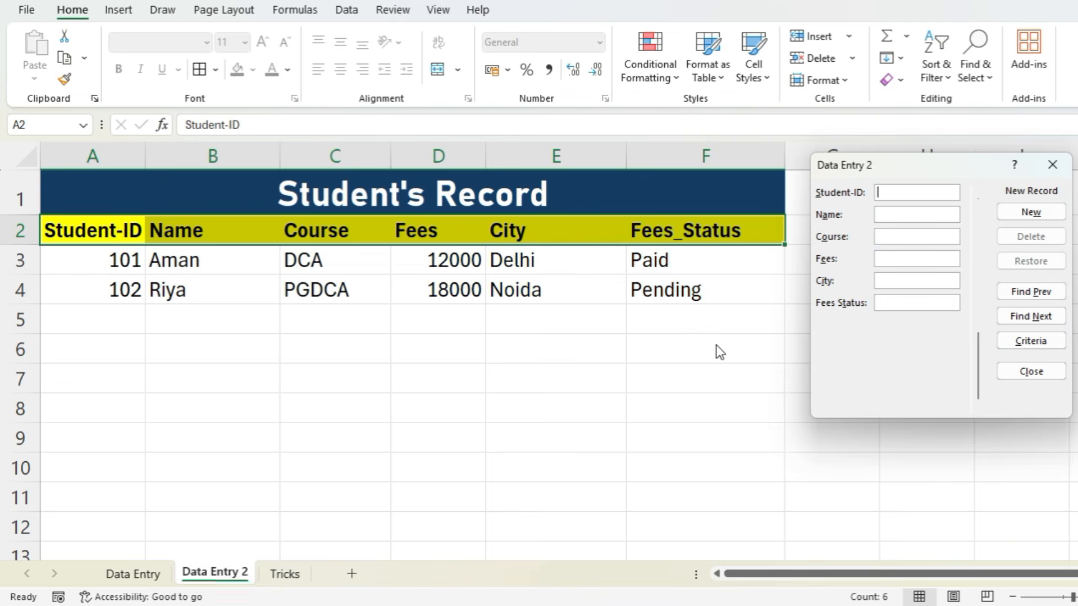
pyautogui.hotkey('alt', 'Tab')
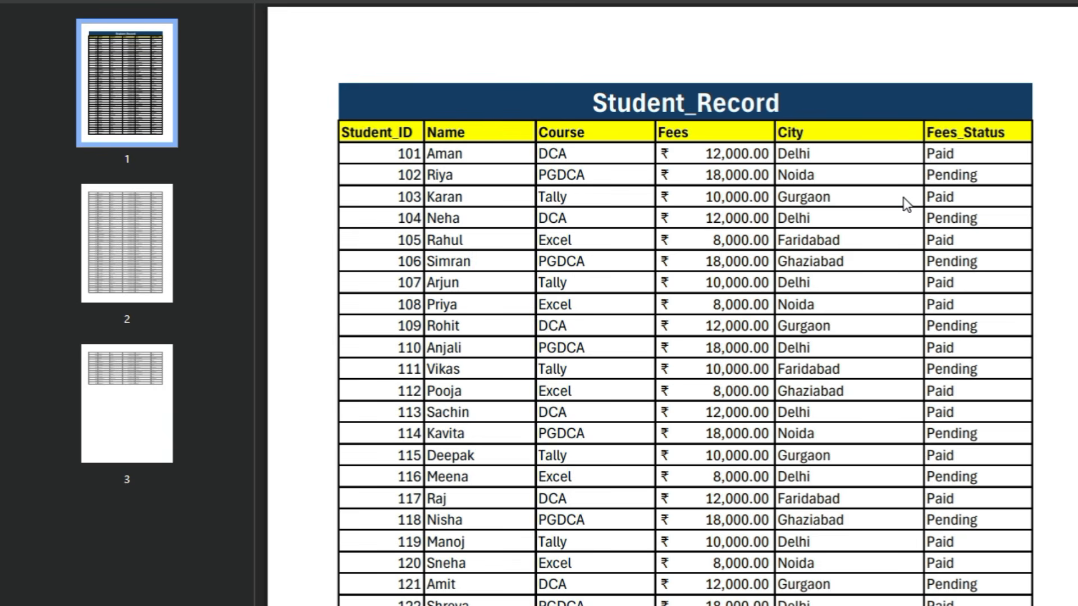
pyautogui.hotkey('alt', 'Tab')
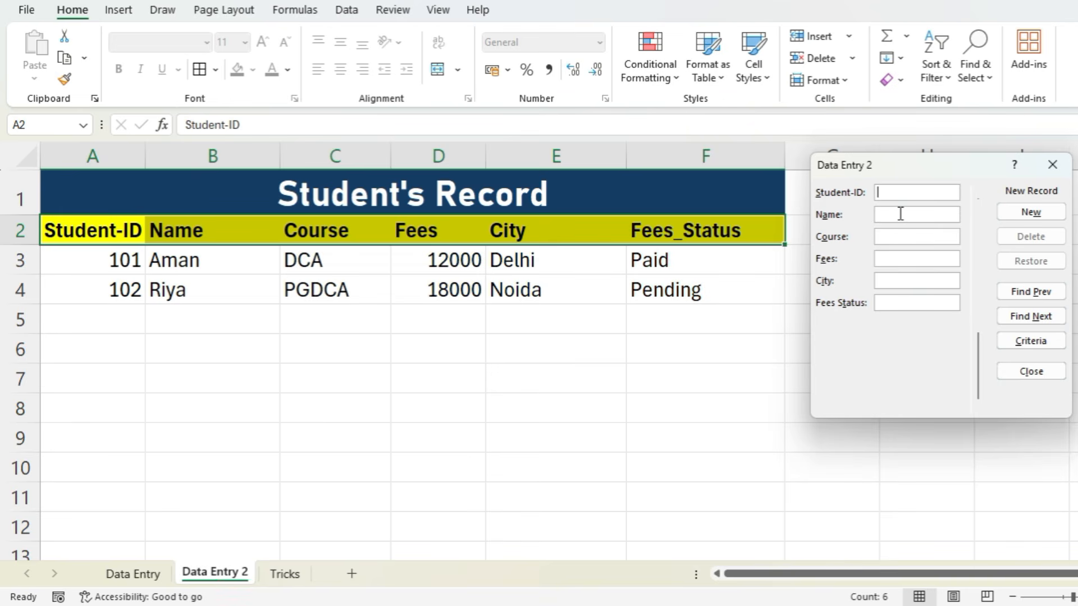
# - Add the third student's record through the form with ID, name, course Tally, fees 8000, city Gurgaon and status Paid, and close the form
pyautogui.write('103')
pyautogui.press('Tab')
pyautogui.write('Karan')
pyautogui.press('Tab')
pyautogui.write('Tally')
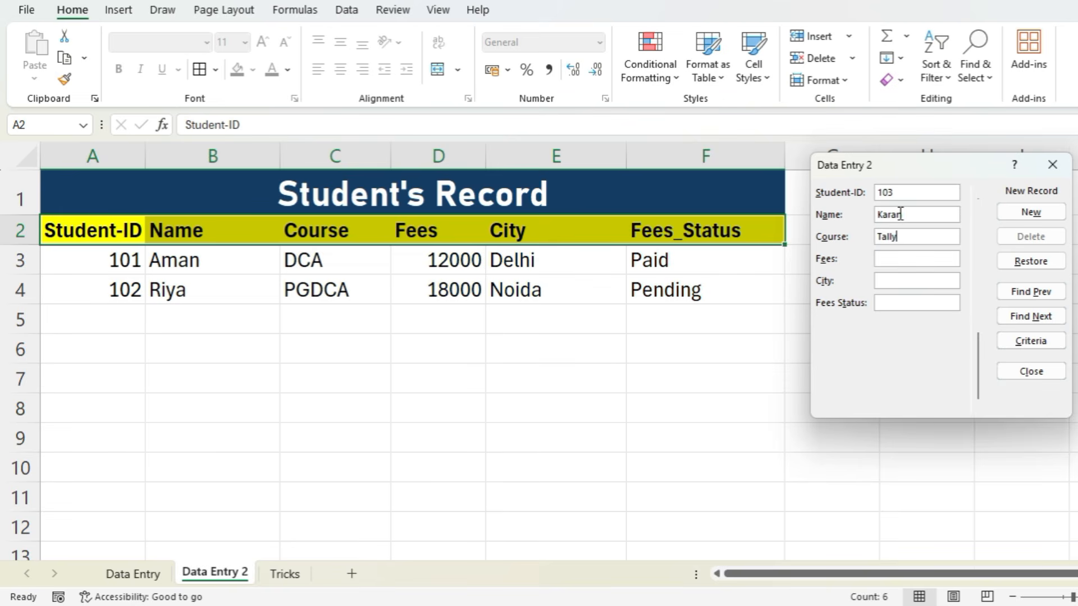
pyautogui.press('Tab')
pyautogui.write('8000')
pyautogui.press('Tab')
pyautogui.write('Gurgoaon')
pyautogui.press('Tab')
pyautogui.write('Paid')
pyautogui.press('Return')
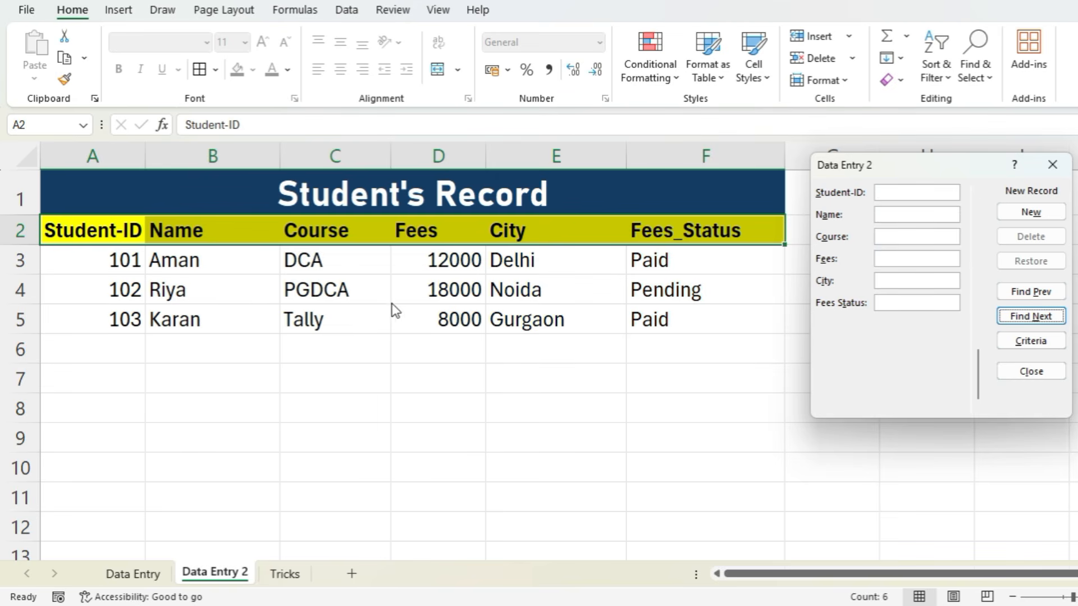
pyautogui.click(1059, 174)
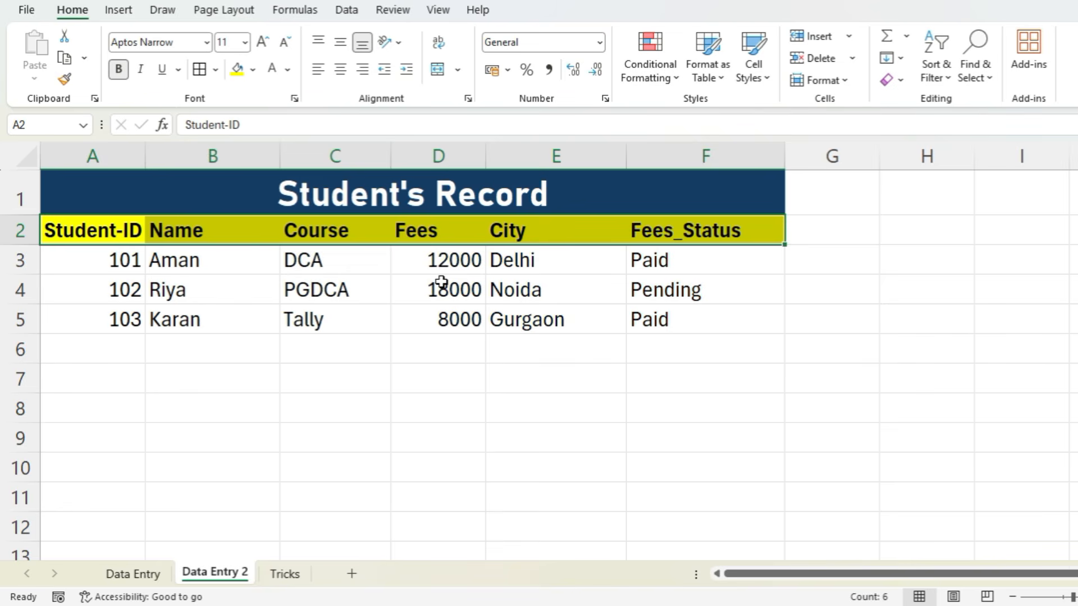
# - Apply the comma number style to the whole Fees column and widen the column
pyautogui.moveTo(440, 257); pyautogui.dragTo(441, 313)
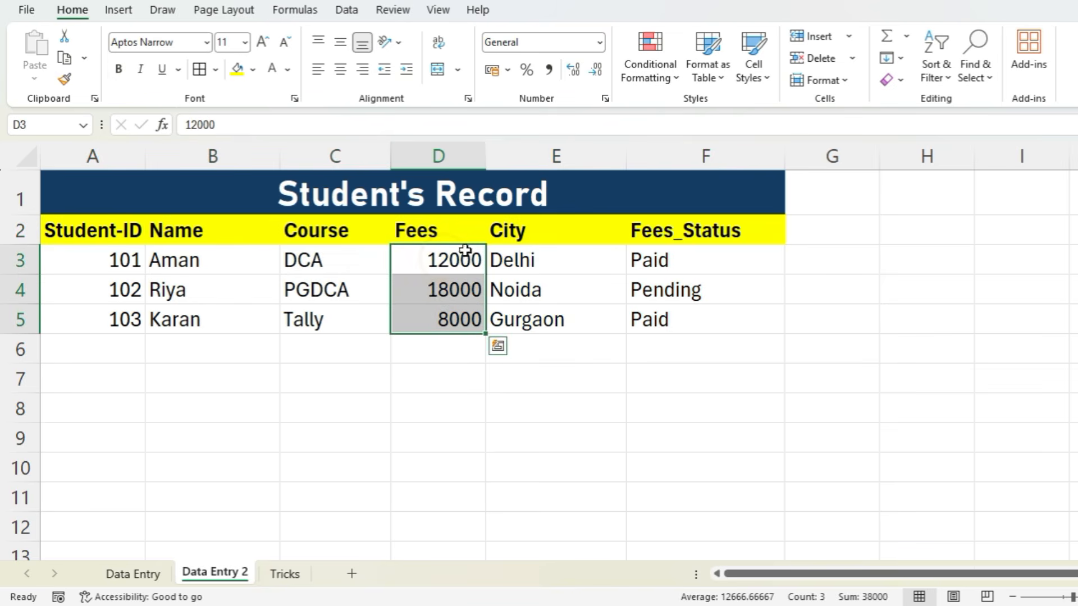
pyautogui.click(449, 156)
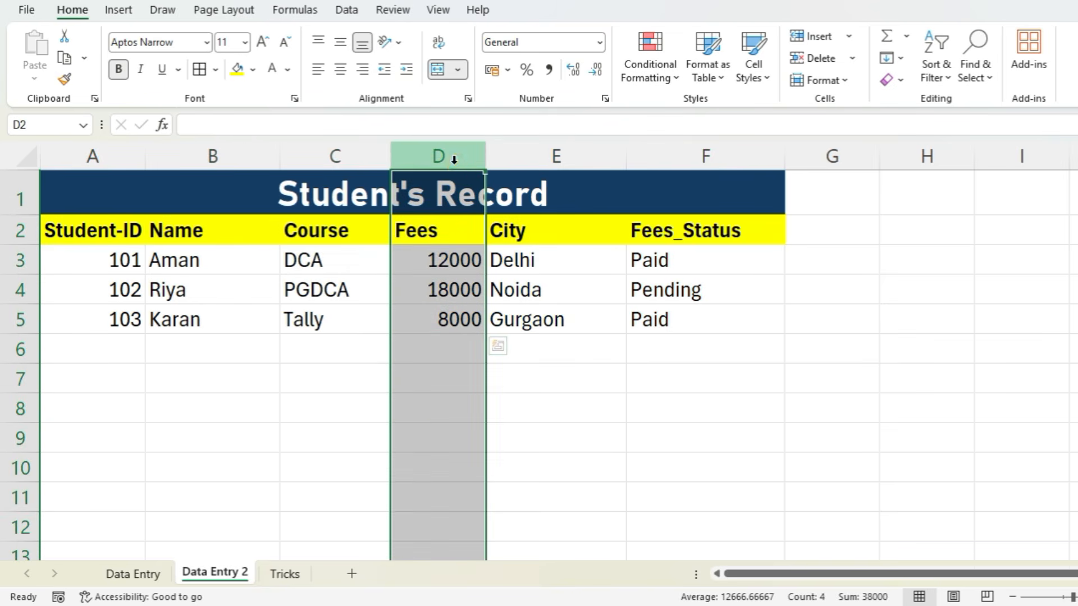
pyautogui.click(547, 70)
pyautogui.moveTo(486, 155); pyautogui.dragTo(536, 156)
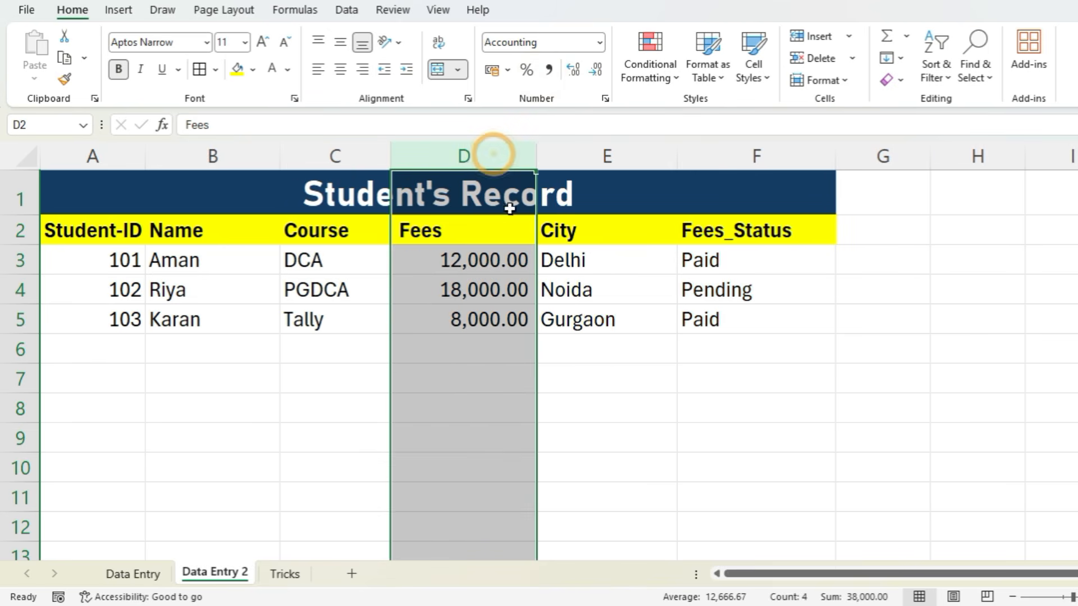
# - Format the Fees column as Accounting with two decimal places and the ₹ symbol
pyautogui.click(605, 99)
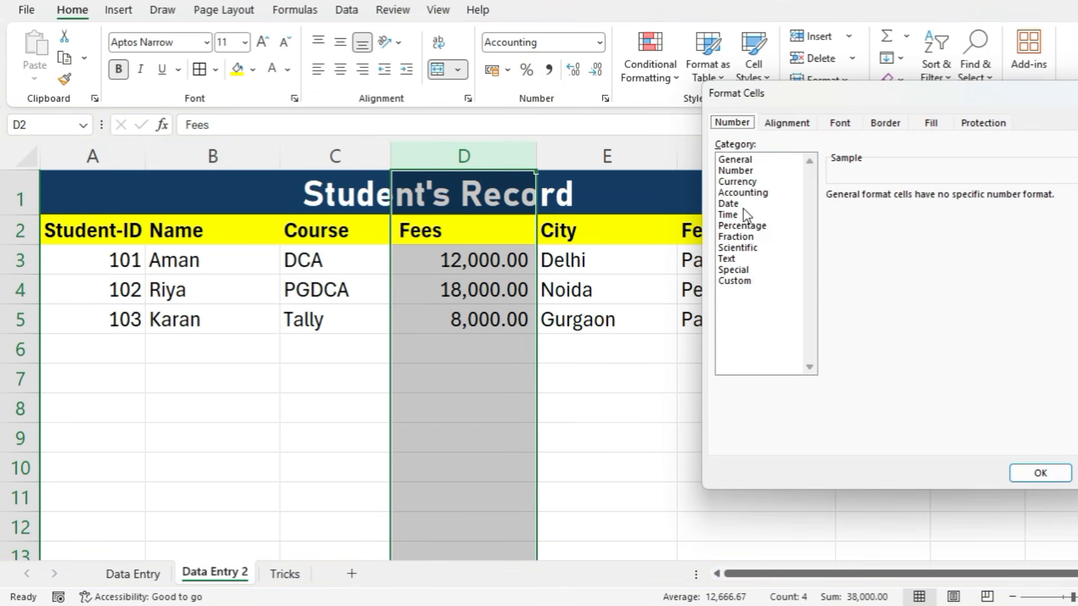
pyautogui.click(737, 182)
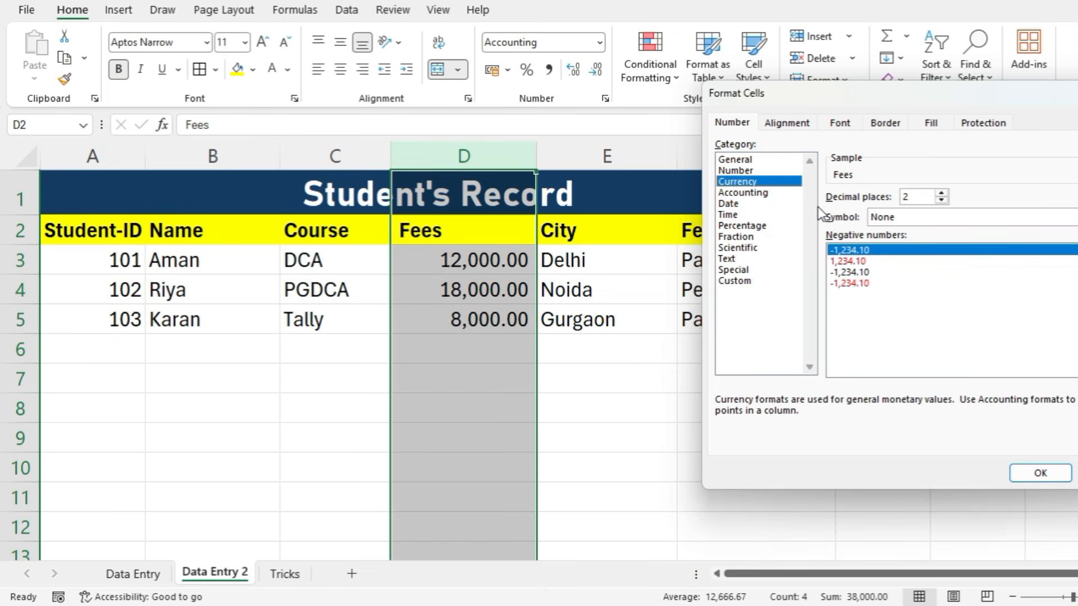
pyautogui.click(901, 217)
pyautogui.click(889, 245)
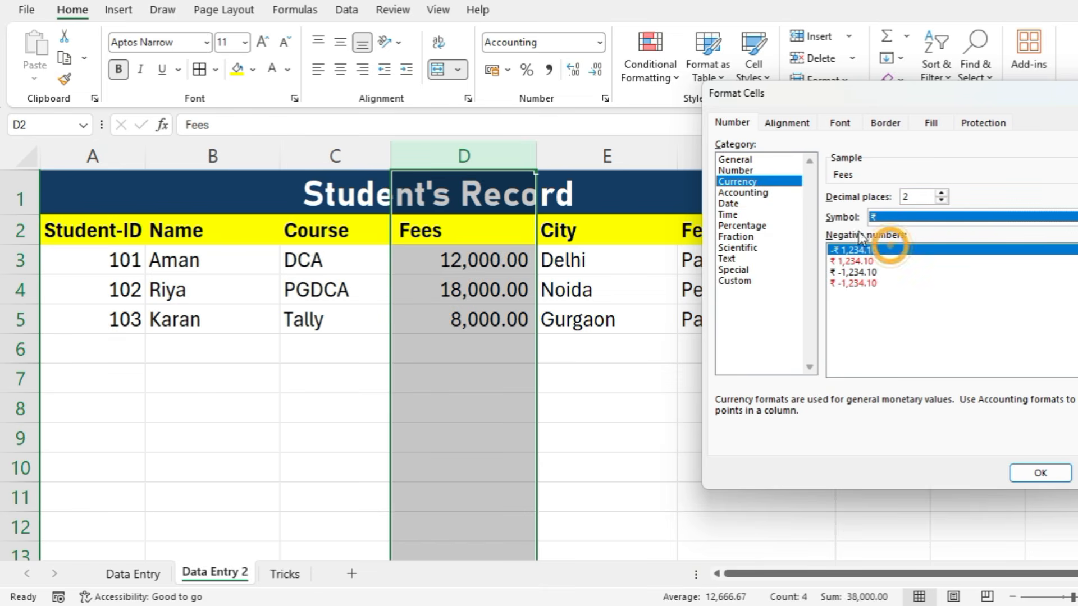
pyautogui.click(752, 192)
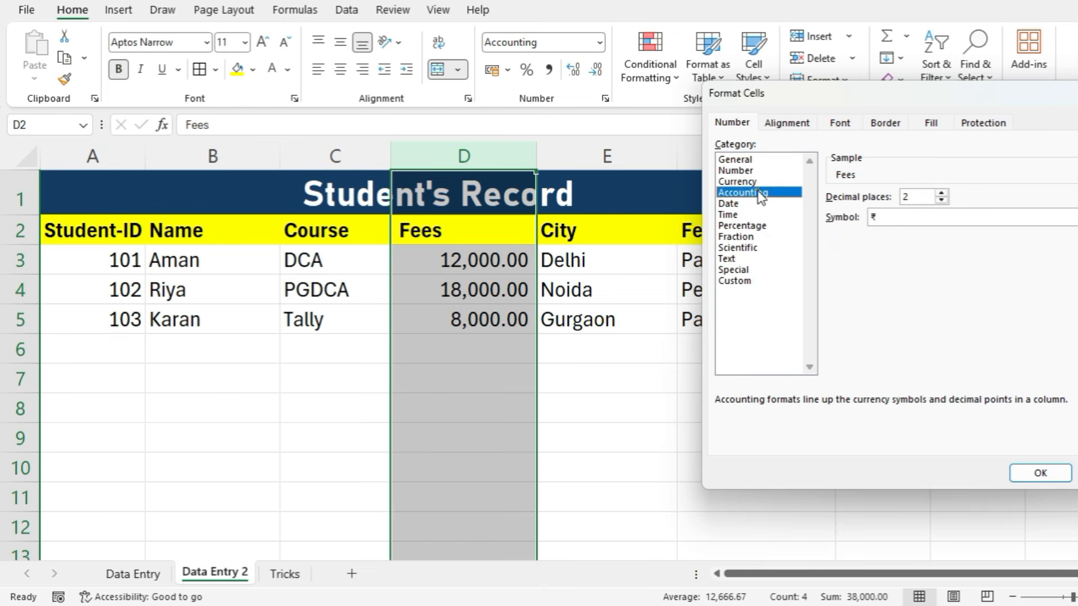
pyautogui.click(1066, 473)
# - Select the whole Student's Record table and apply borders to all its cells
pyautogui.click(473, 342)
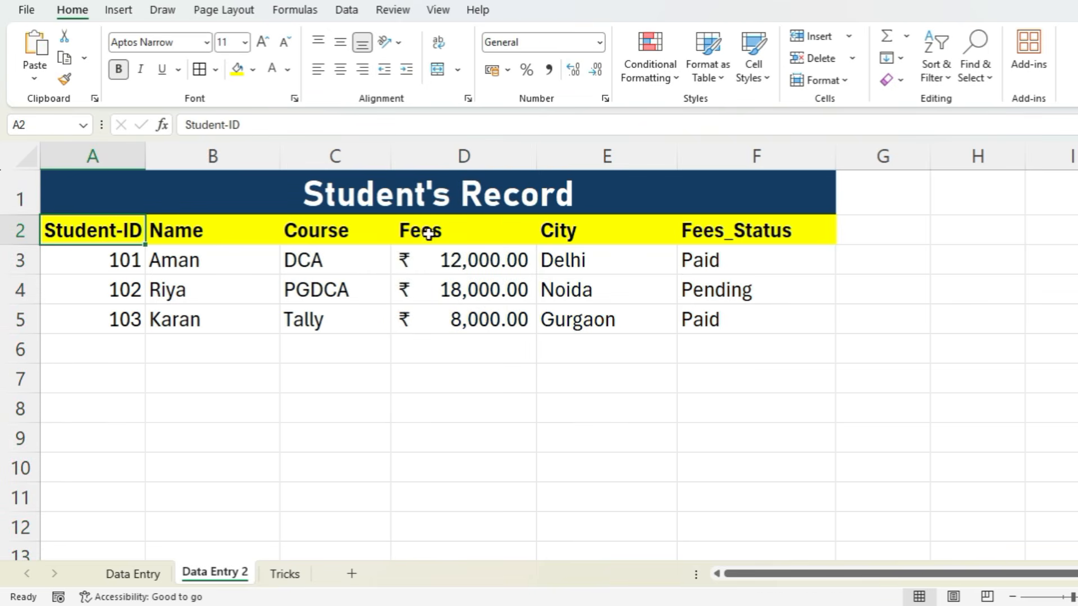
pyautogui.hotkey('ctrl', 'a')
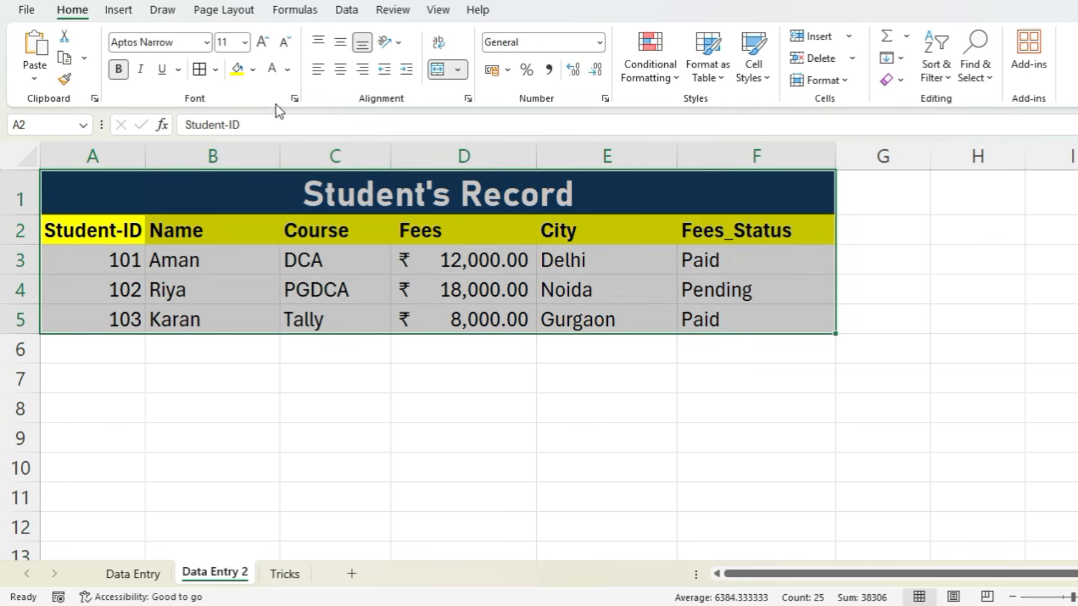
pyautogui.click(200, 69)
pyautogui.click(373, 310)
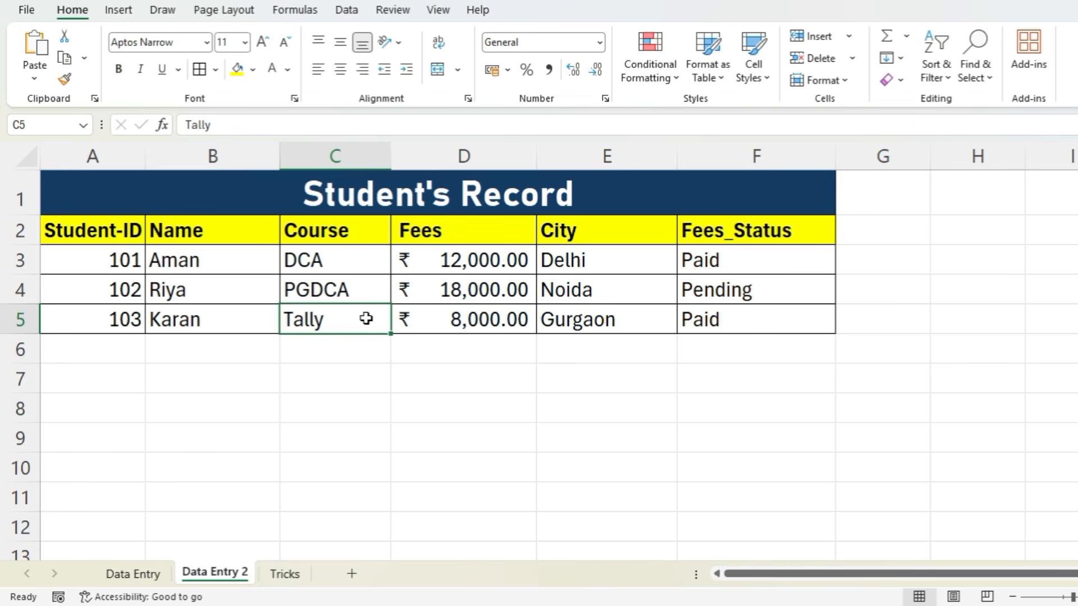
# - Open the Data Entry sheet and add a Total header in I1 after the Sub-4 column
pyautogui.click(117, 573)
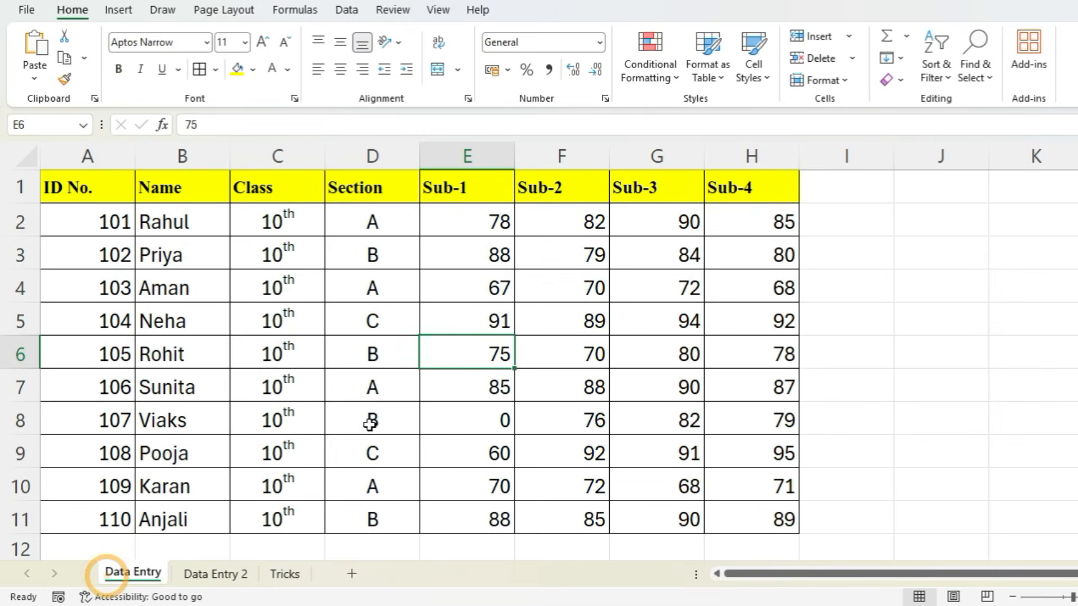
pyautogui.click(843, 191)
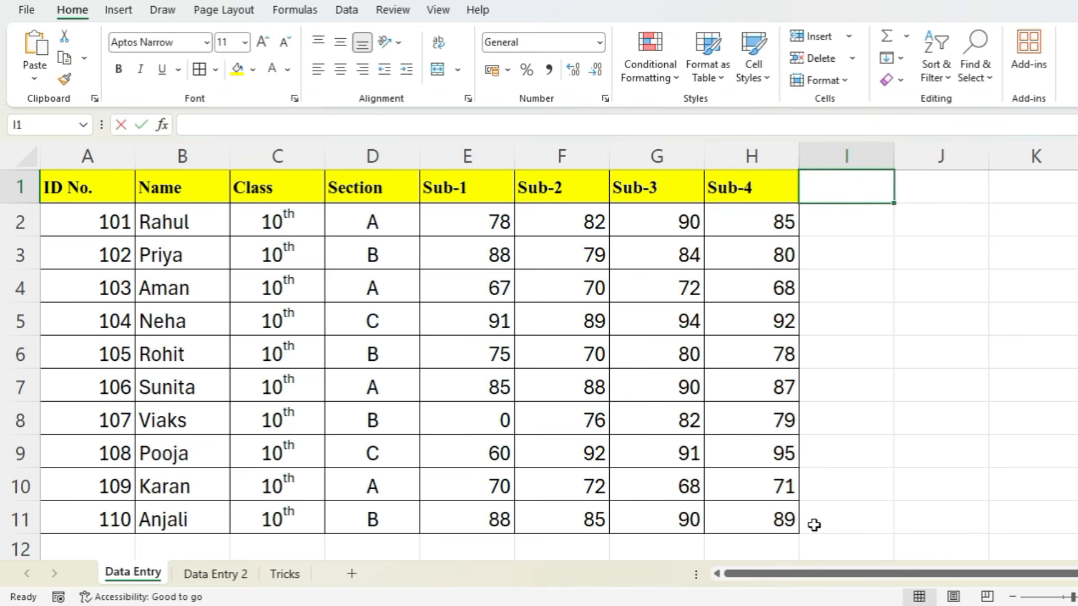
pyautogui.write('Total')
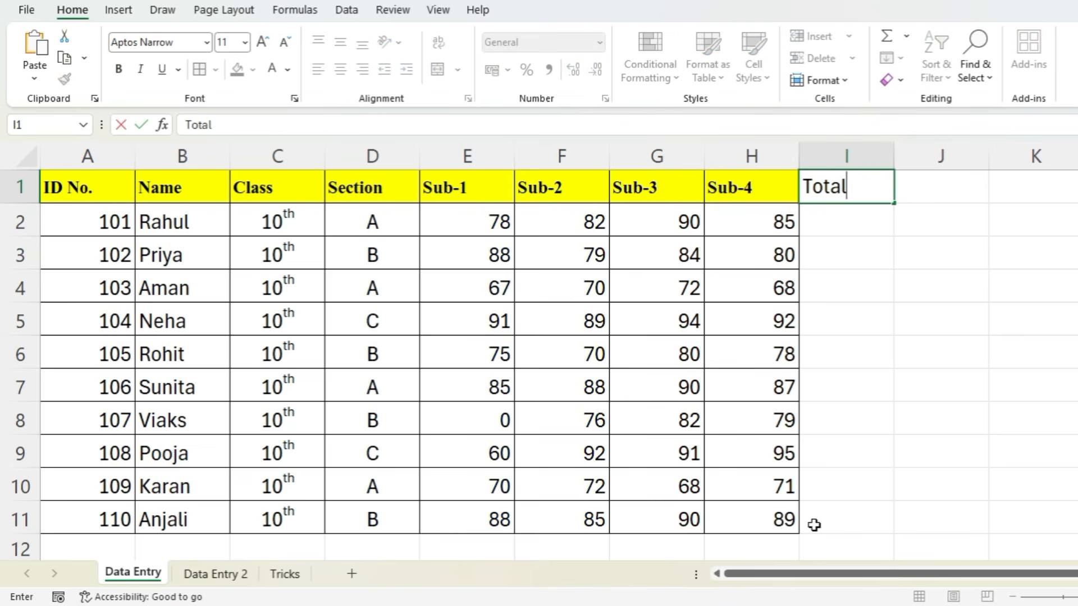
pyautogui.press('Return')
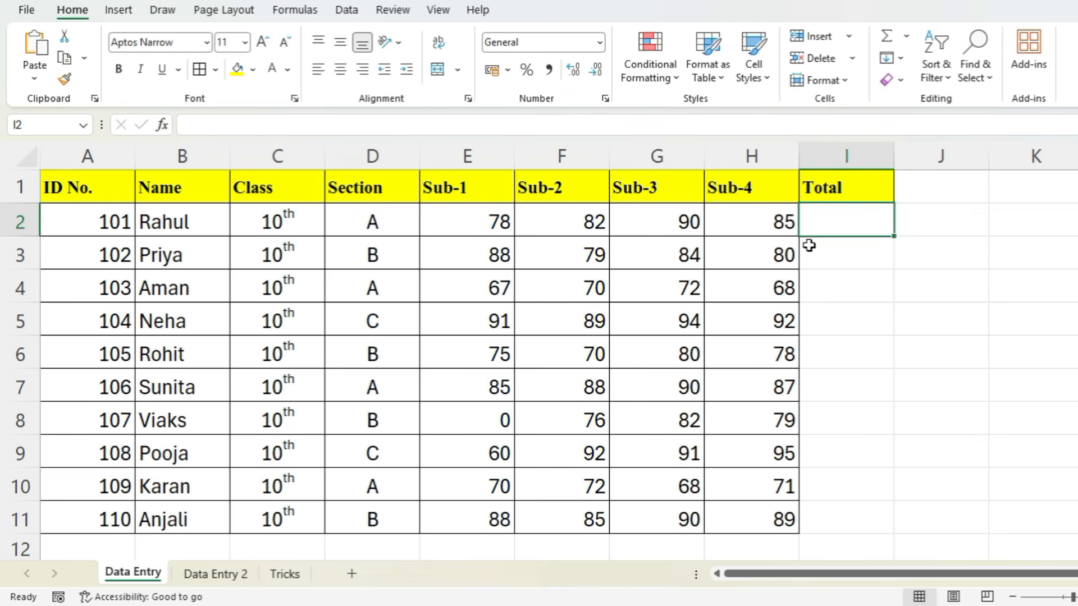
# - Total the first student's four subject marks in I2 with the formula =E2+F2+G2+H2
pyautogui.write('=')
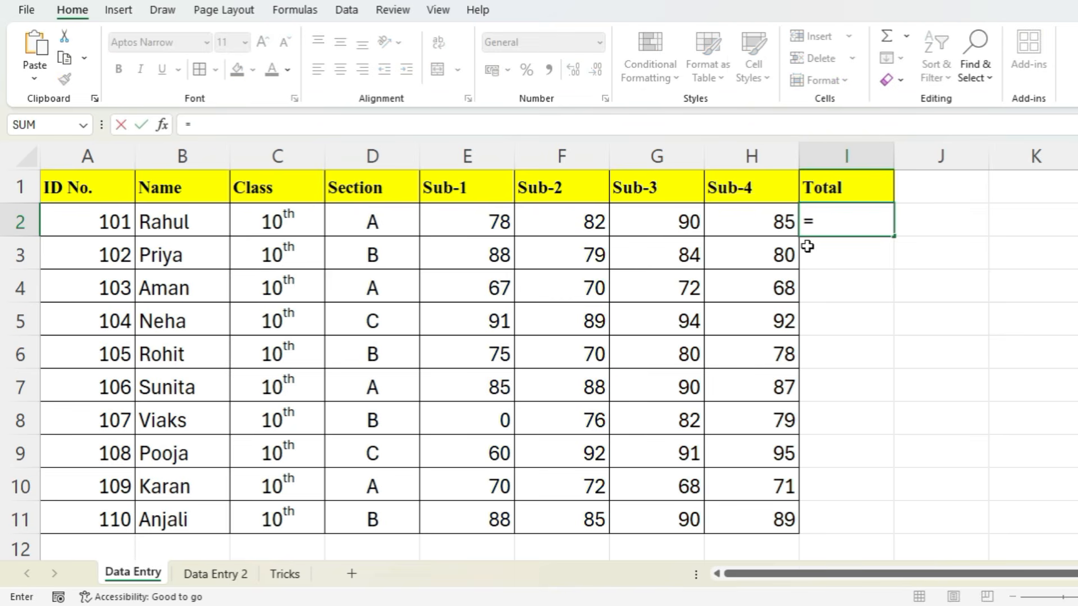
pyautogui.click(481, 211)
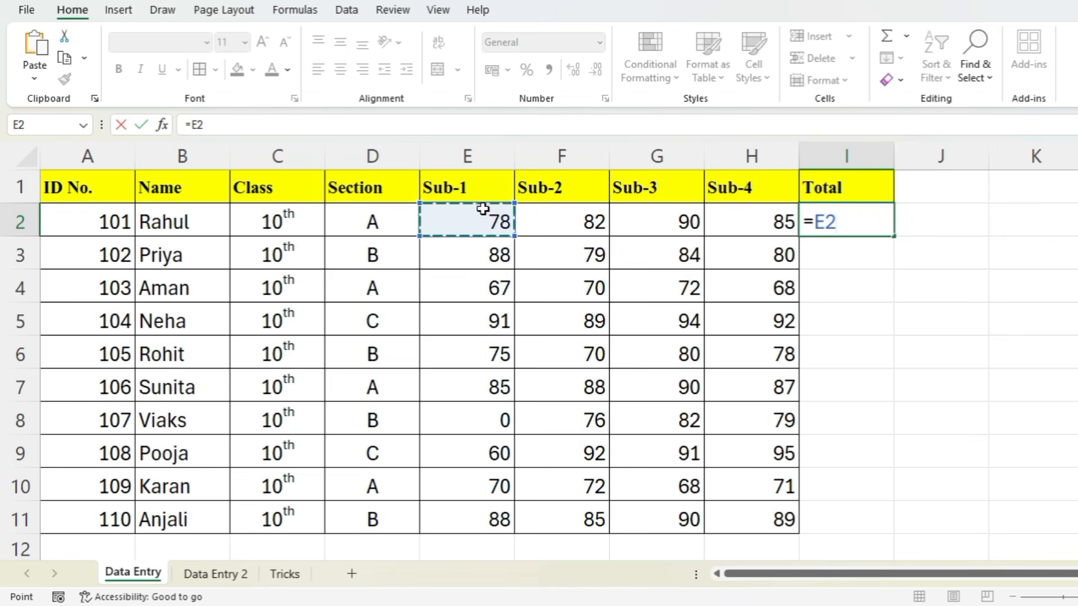
pyautogui.write('+')
pyautogui.click(554, 216)
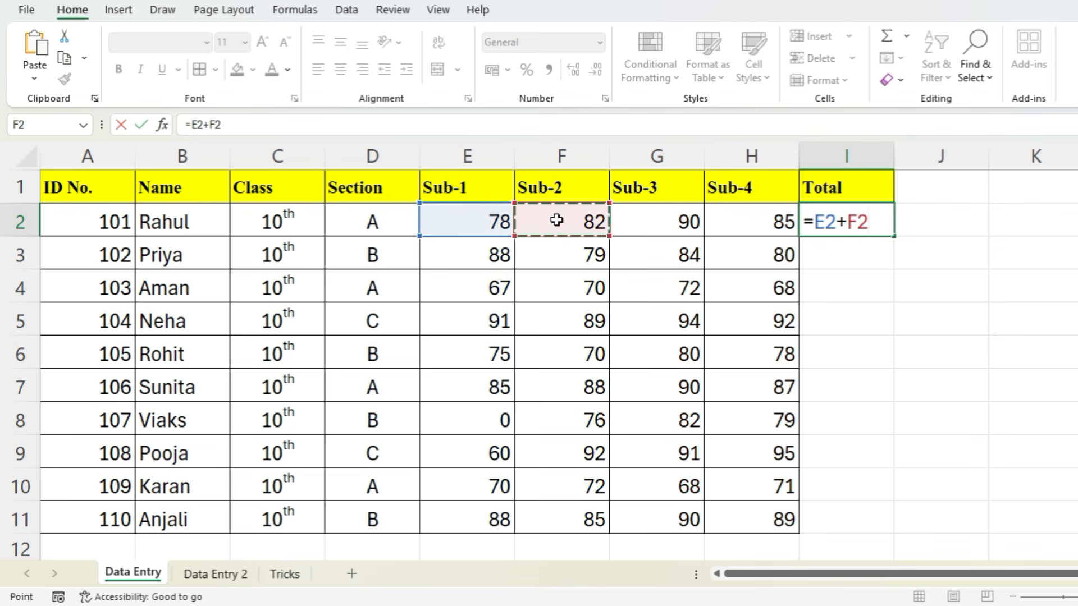
pyautogui.write('+')
pyautogui.click(645, 218)
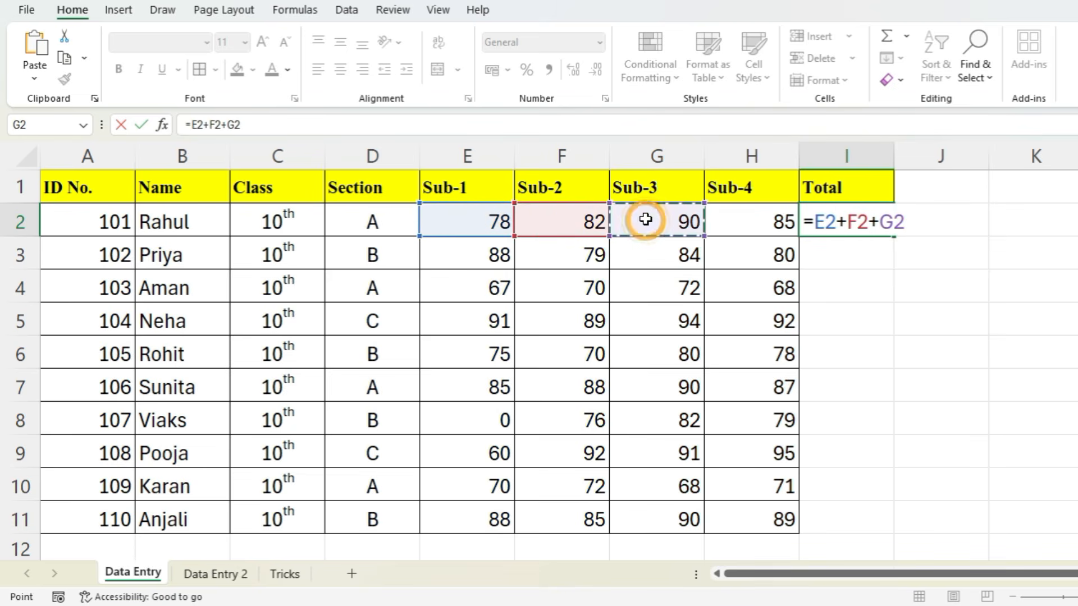
pyautogui.write('+')
pyautogui.click(726, 218)
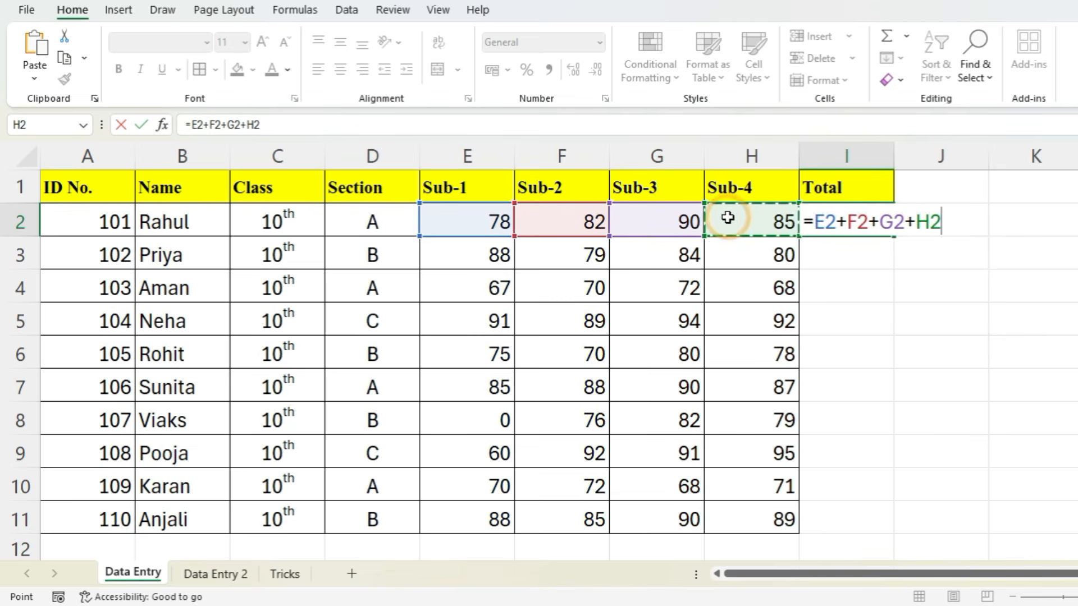
pyautogui.press('Return')
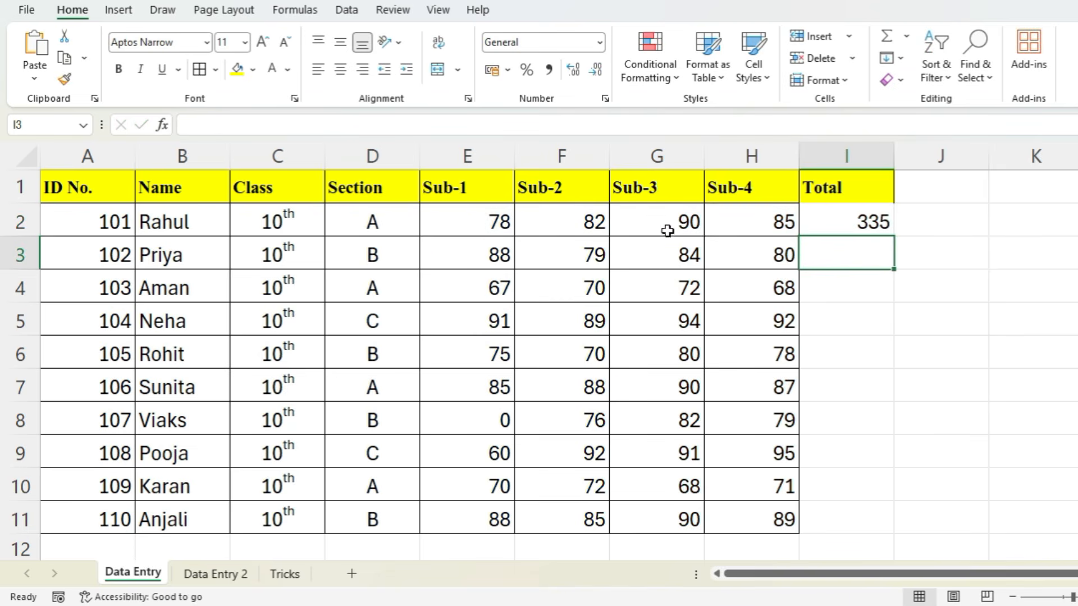
# - Replace the addition formula in I2 with a SUM over the first student's marks, E2:H2
pyautogui.click(870, 223)
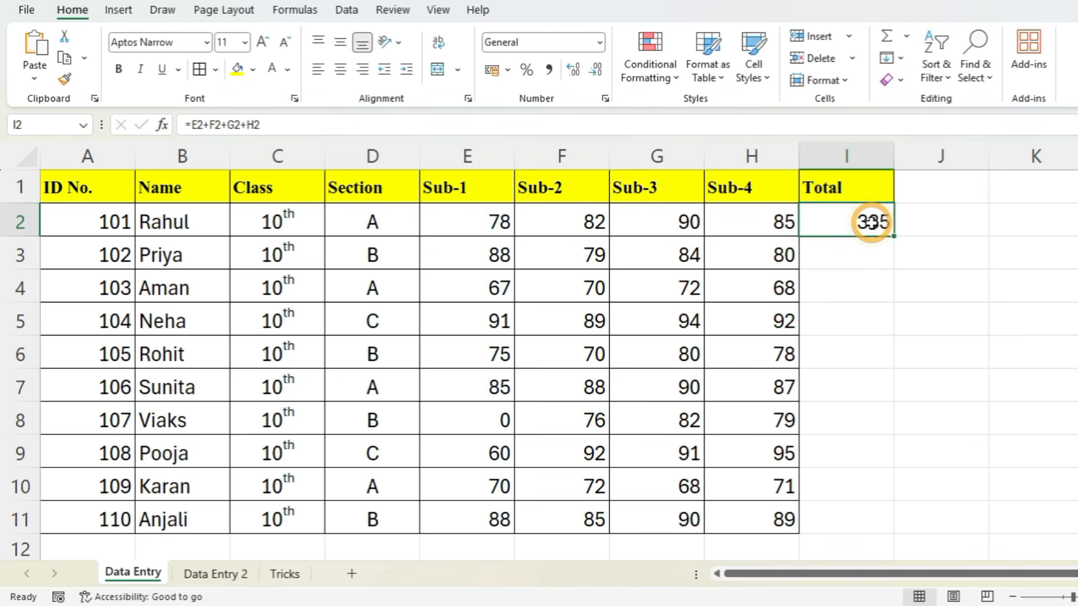
pyautogui.press('Delete')
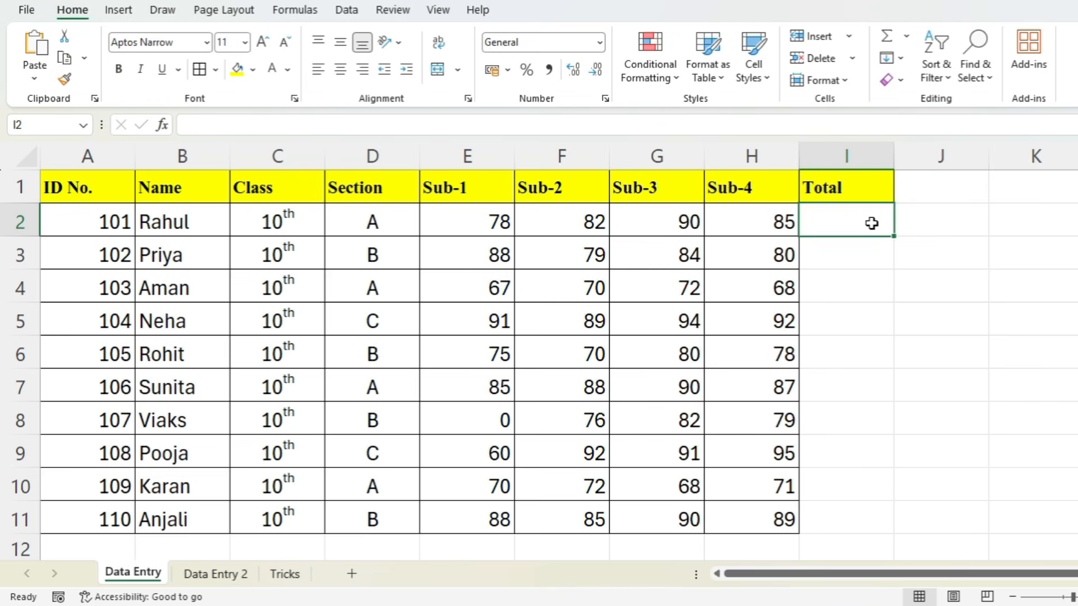
pyautogui.write('=sum')
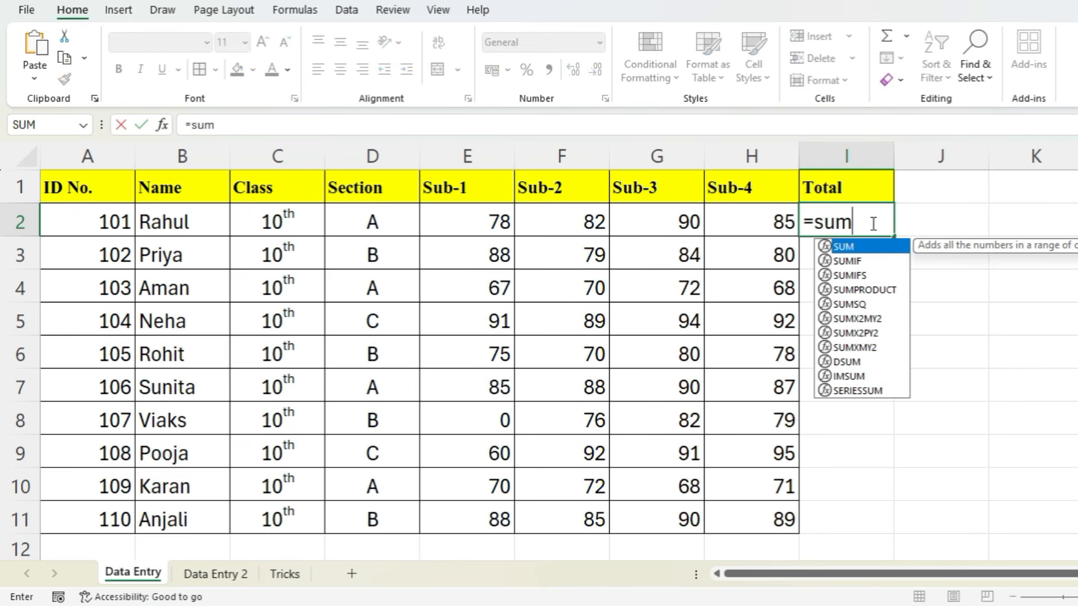
pyautogui.press('Tab')
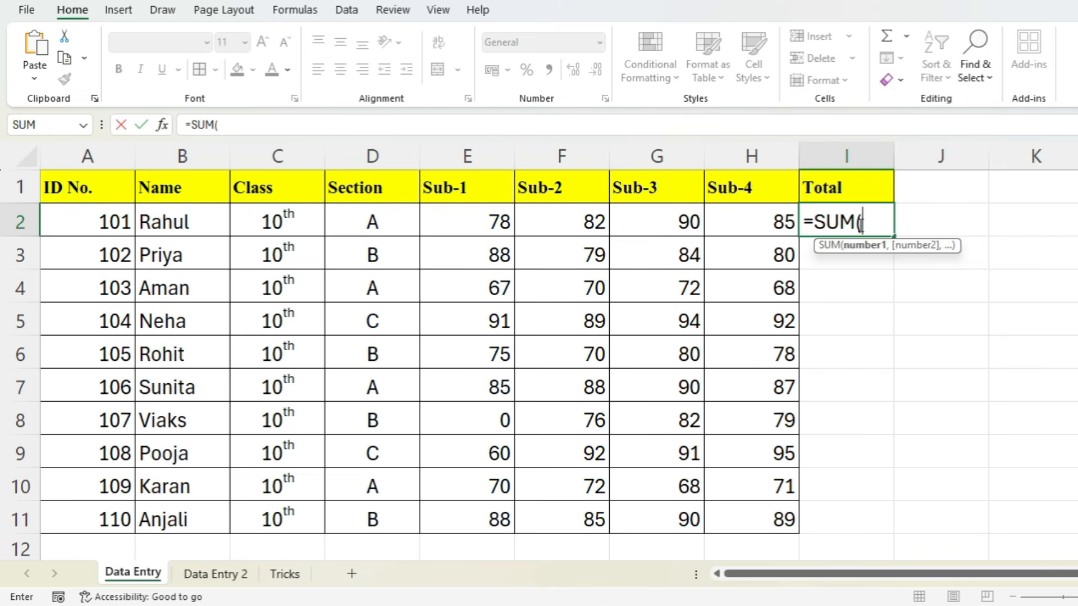
pyautogui.moveTo(480, 220); pyautogui.dragTo(748, 213)
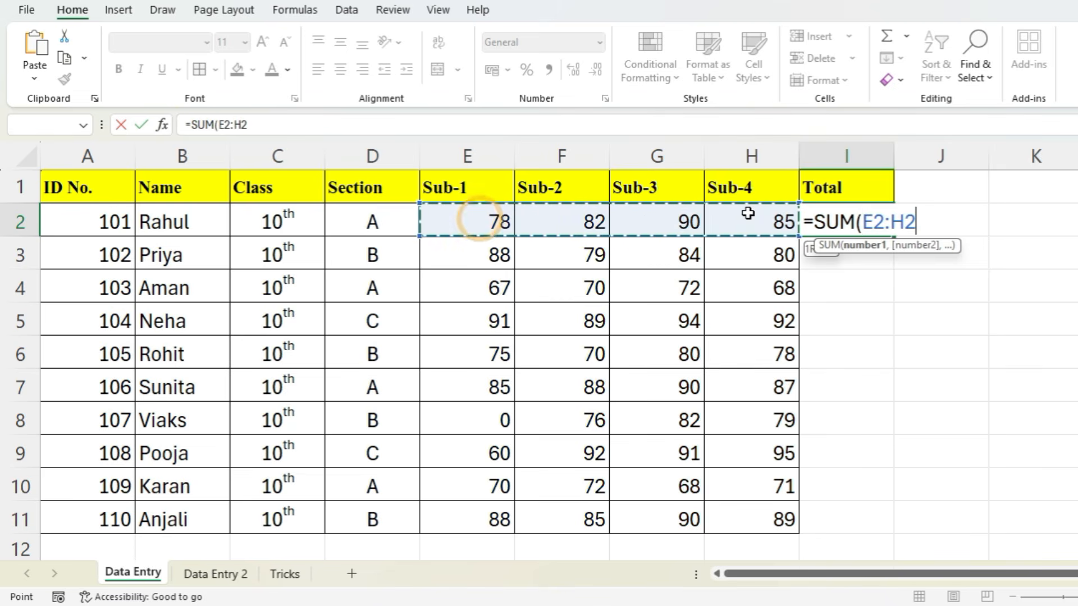
pyautogui.press('Return')
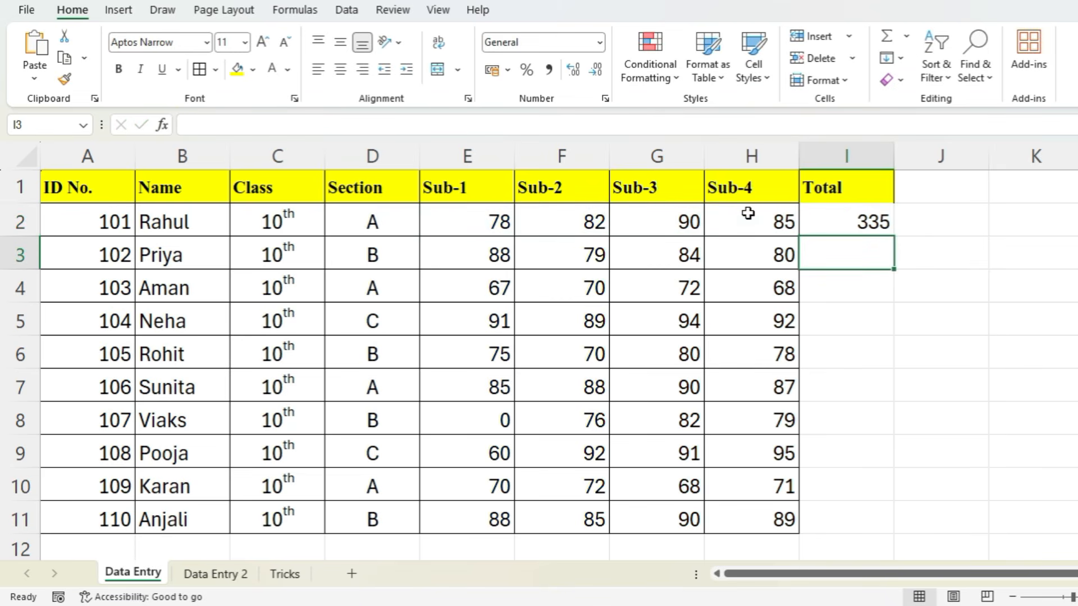
# - Clear the formula in I2 and total the first student's four subject marks, E2:H2, with AutoSum
pyautogui.click(858, 224)
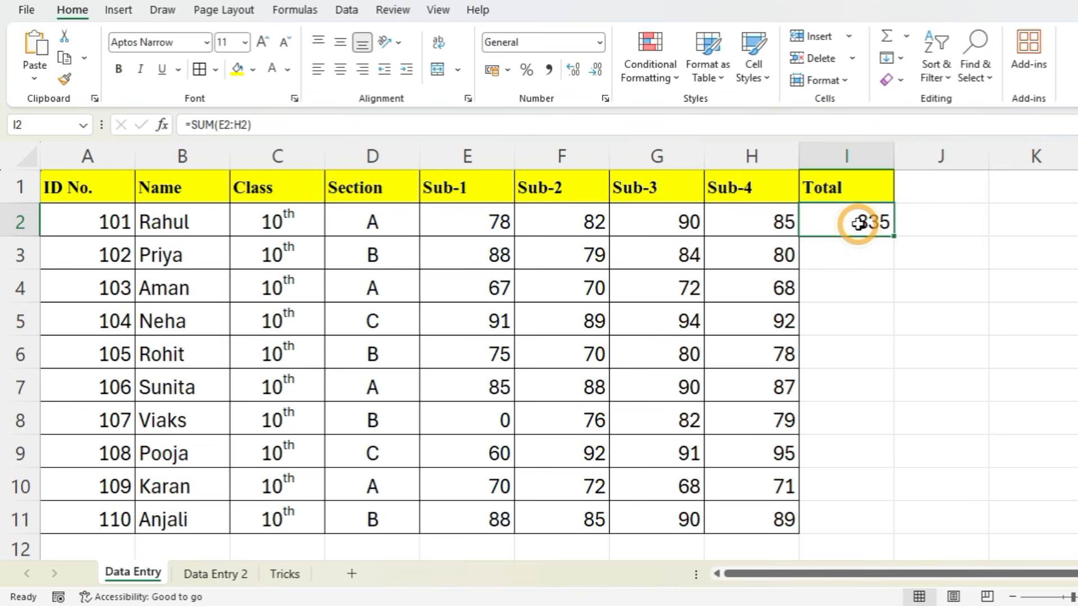
pyautogui.press('Delete')
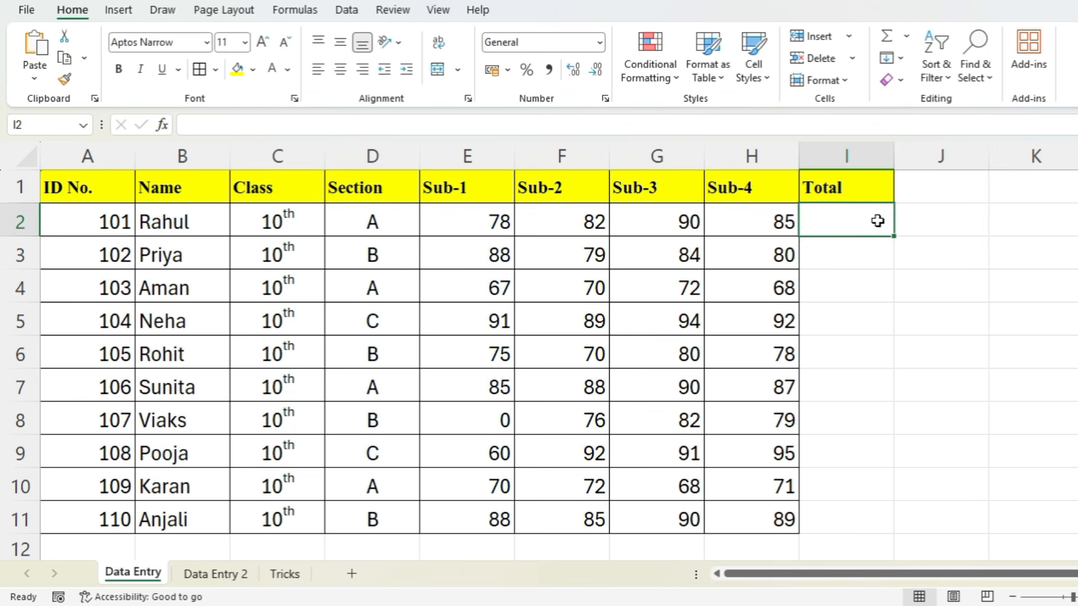
pyautogui.click(887, 37)
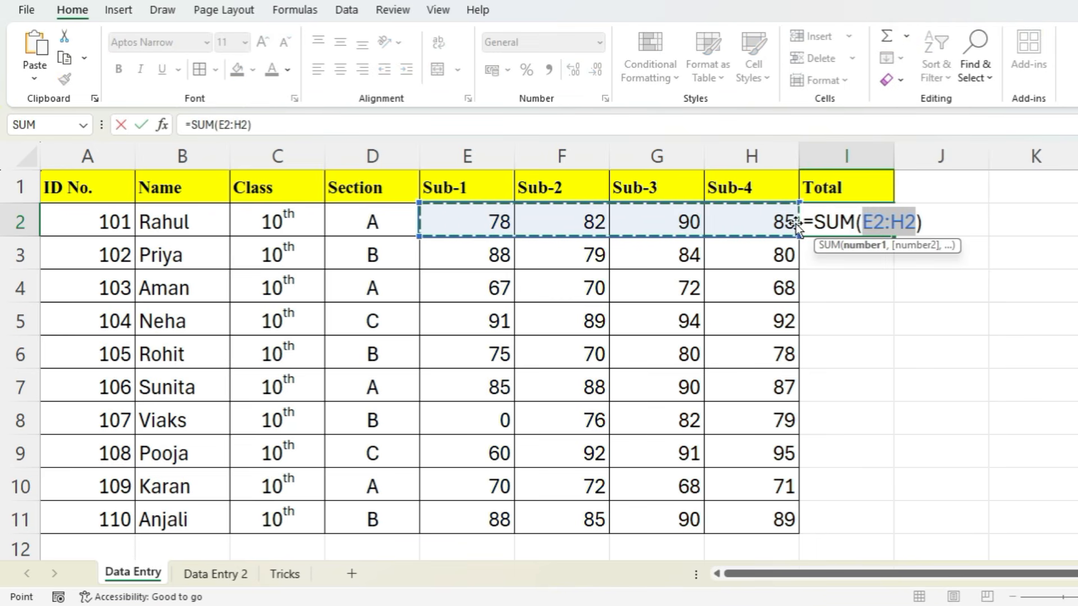
pyautogui.press('Return')
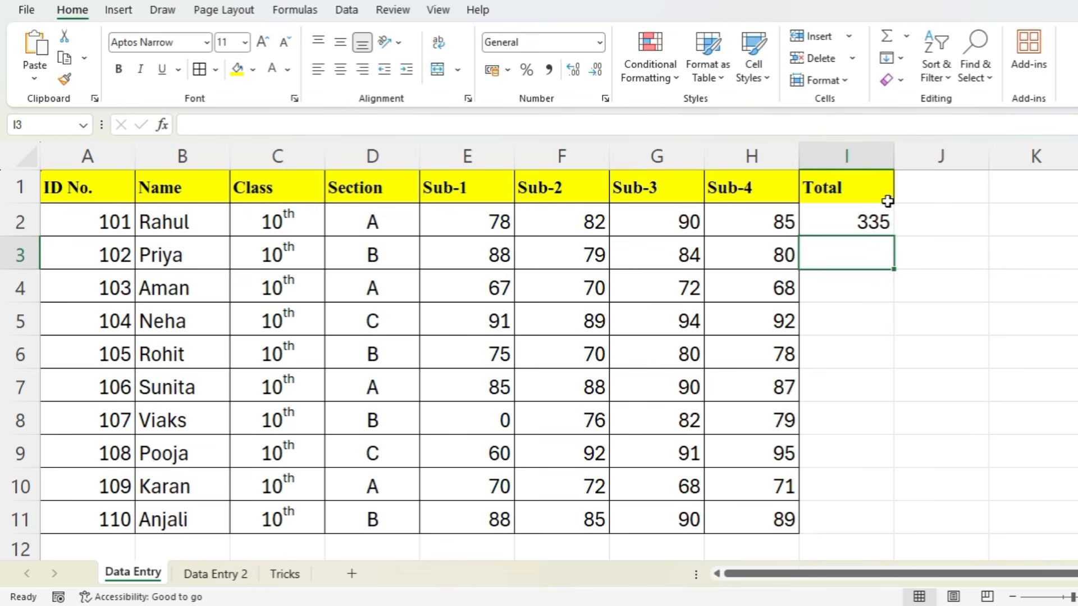
# - Delete the total in I2 once more and re-insert an automatic SUM over E2:H2
pyautogui.click(874, 212)
pyautogui.press('Delete')
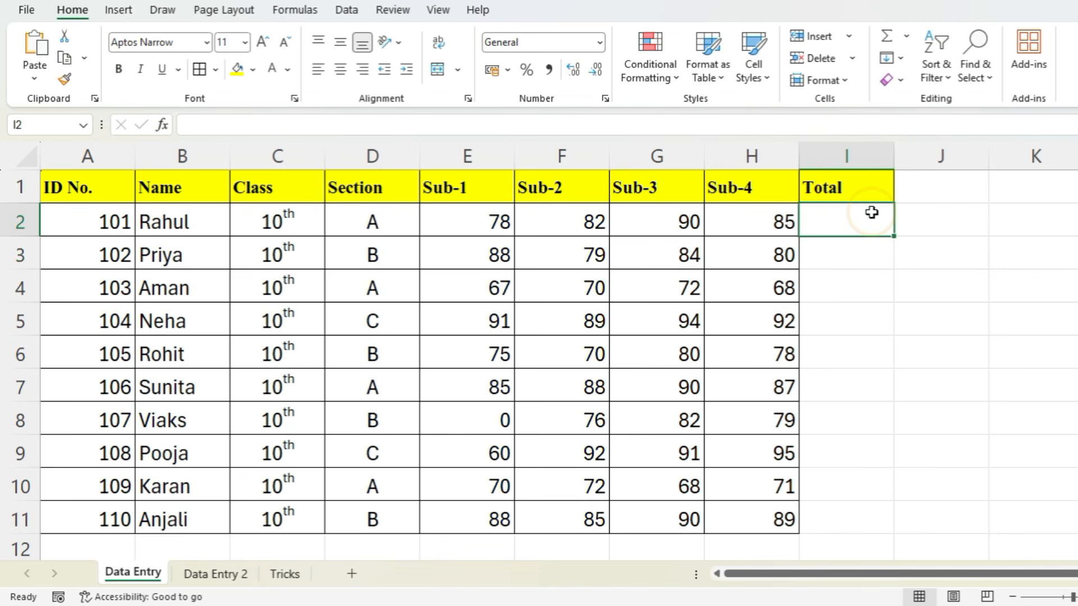
pyautogui.hotkey('alt', '=')
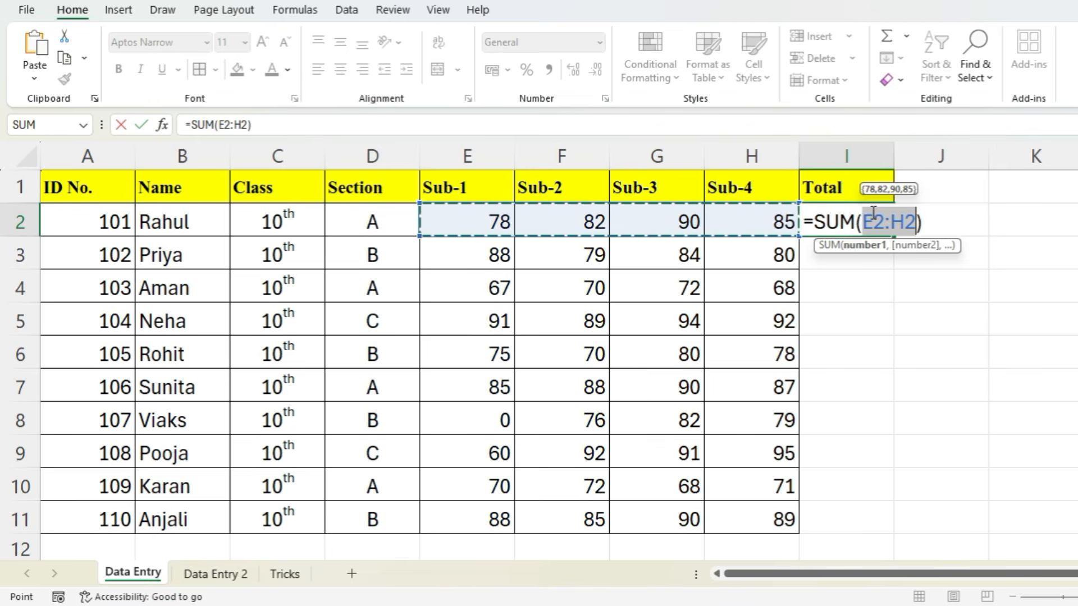
pyautogui.press('Return')
# - Fill the SUM formula from I2 down through I11 for all students and apply borders to those cells
pyautogui.click(871, 213)
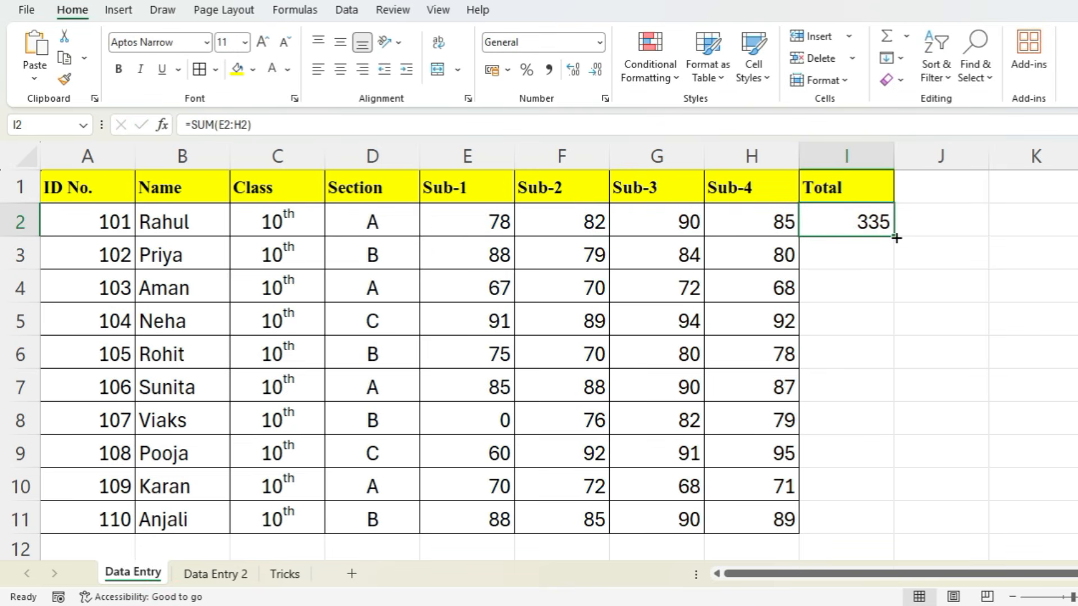
pyautogui.moveTo(895, 238); pyautogui.dragTo(883, 522)
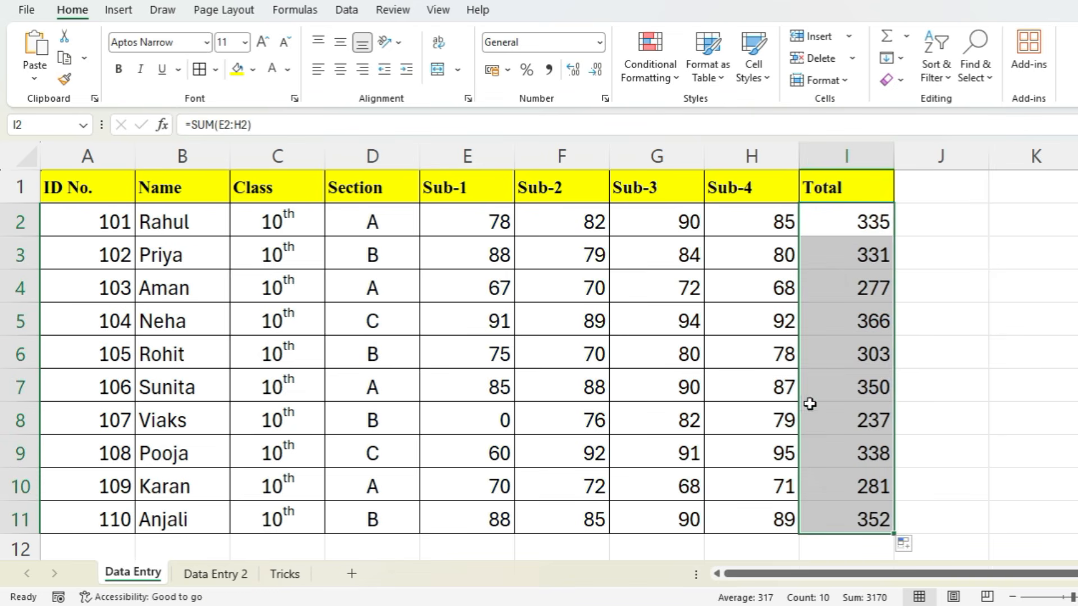
# - Select the whole student marks table, A1:I11, and clear all its formats while keeping the contents
pyautogui.click(530, 322)
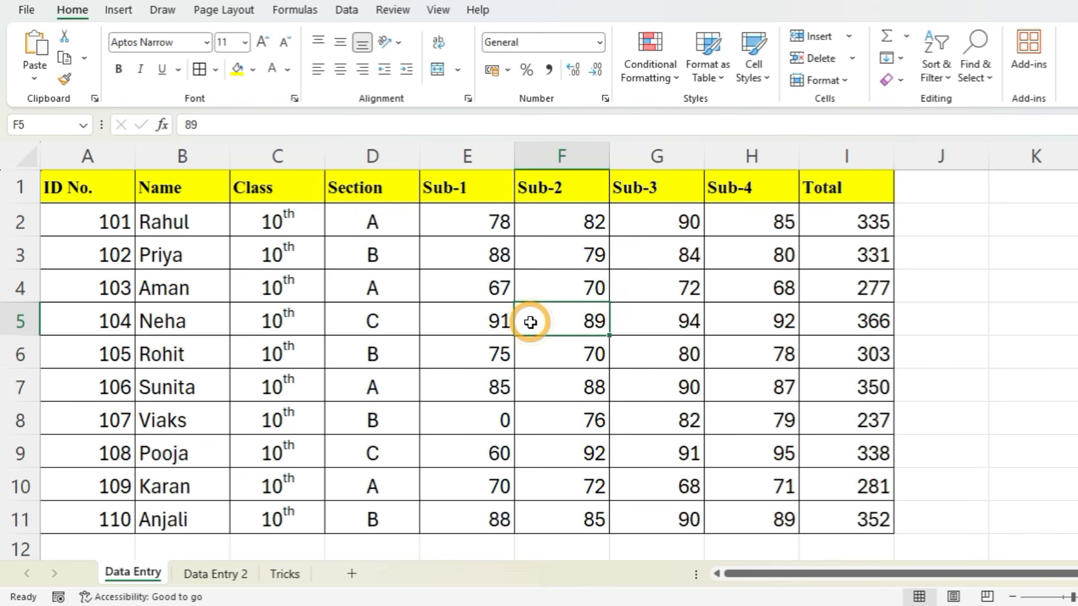
pyautogui.hotkey('ctrl', 'a')
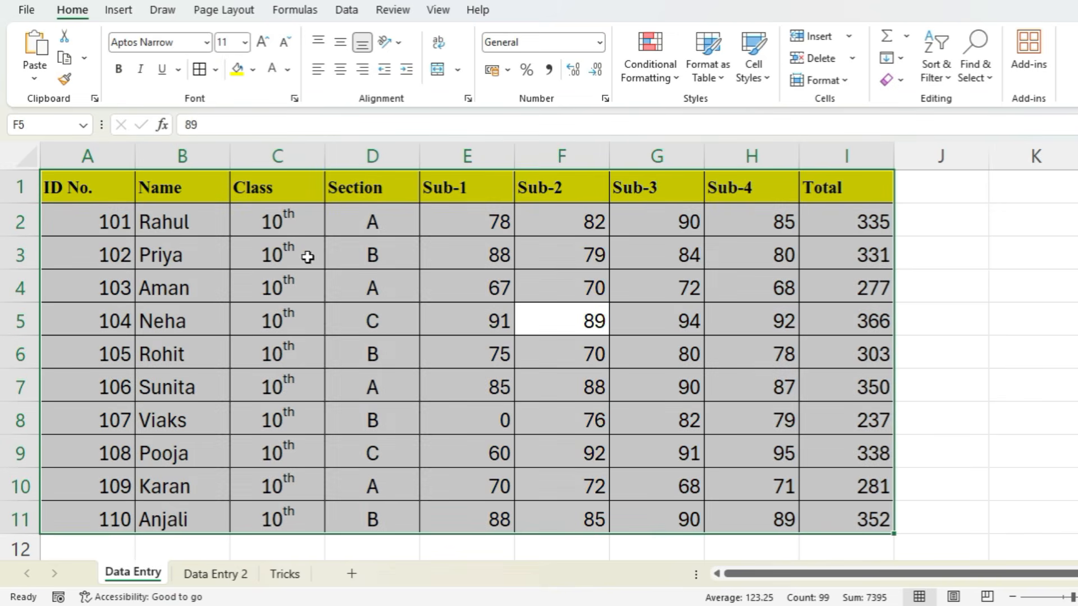
pyautogui.click(901, 82)
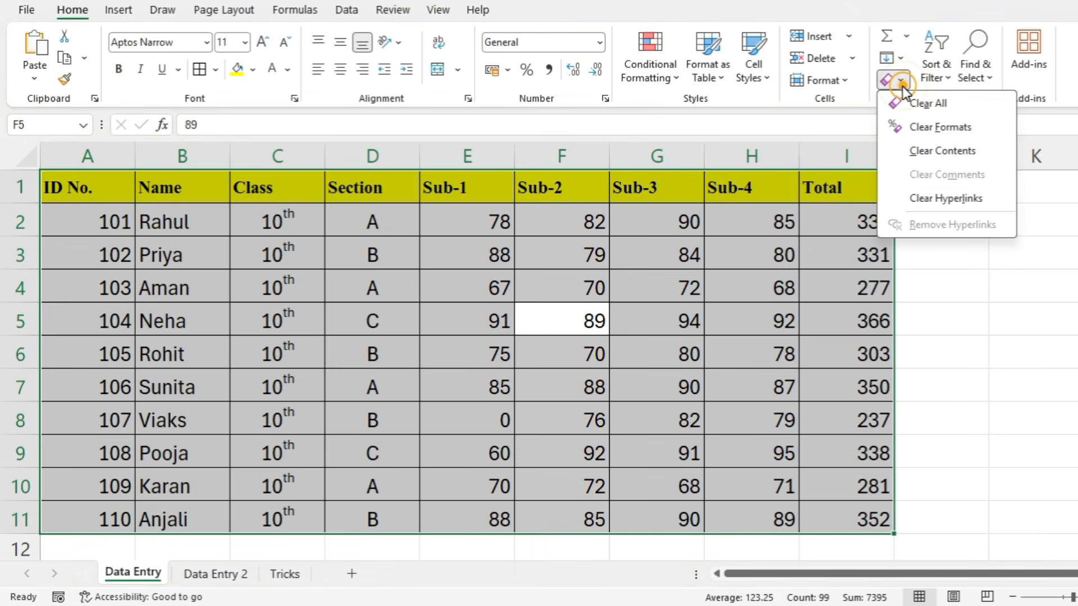
pyautogui.click(926, 127)
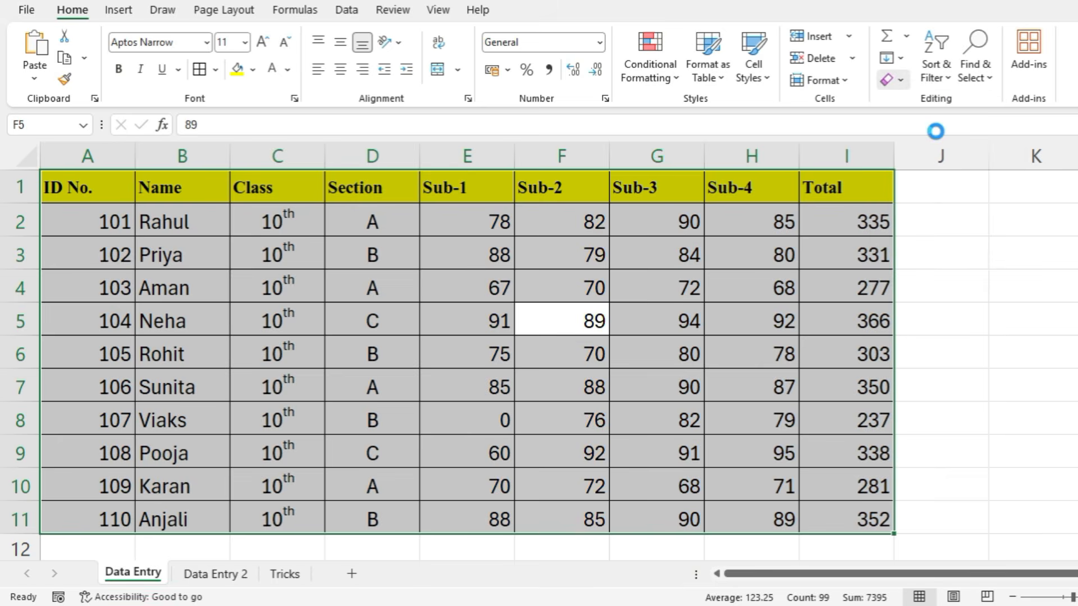
pyautogui.click(374, 332)
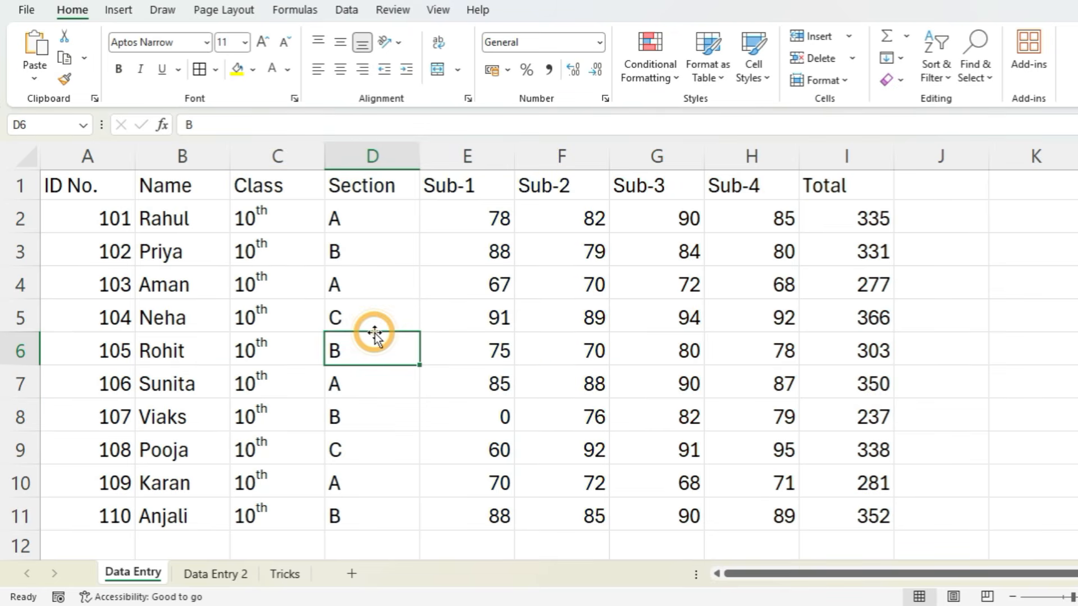
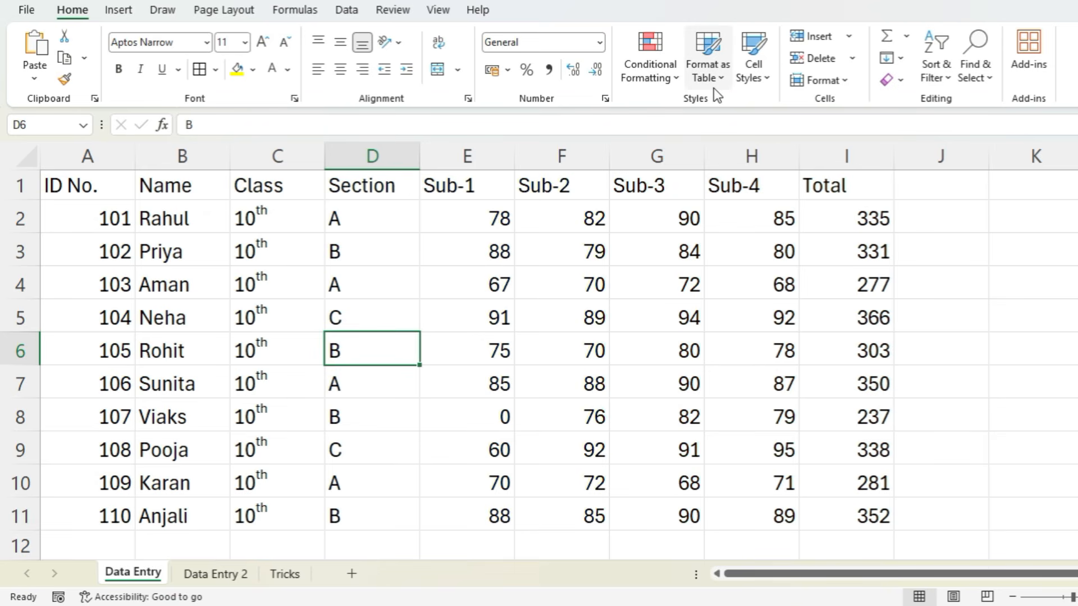
# - Format A1:I11 as a table with headers, using the medium style with a green header and grey banded rows
pyautogui.hotkey('ctrl', 'a')
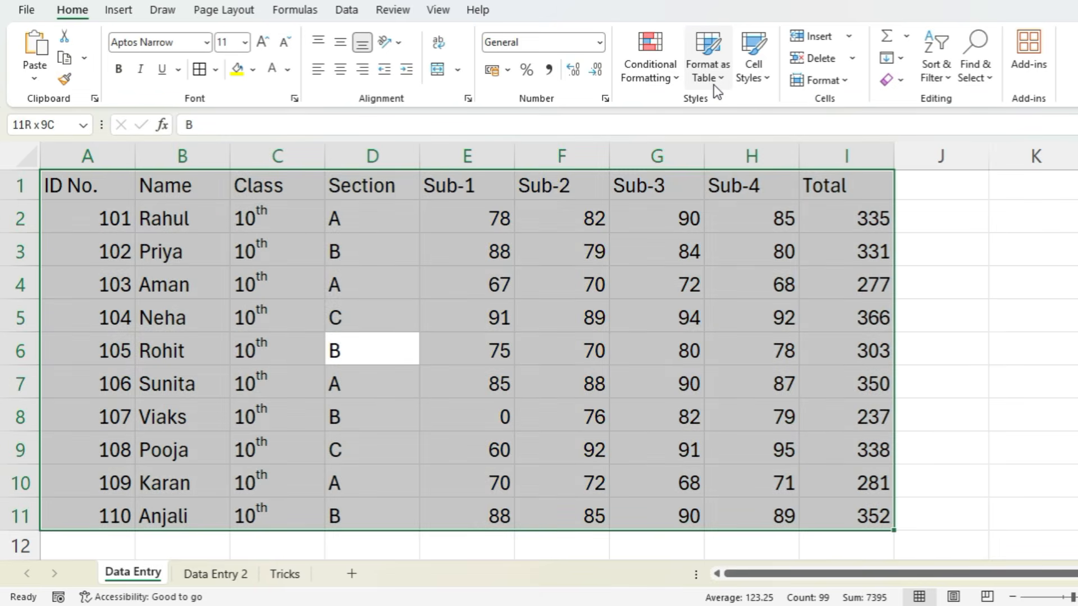
pyautogui.click(712, 84)
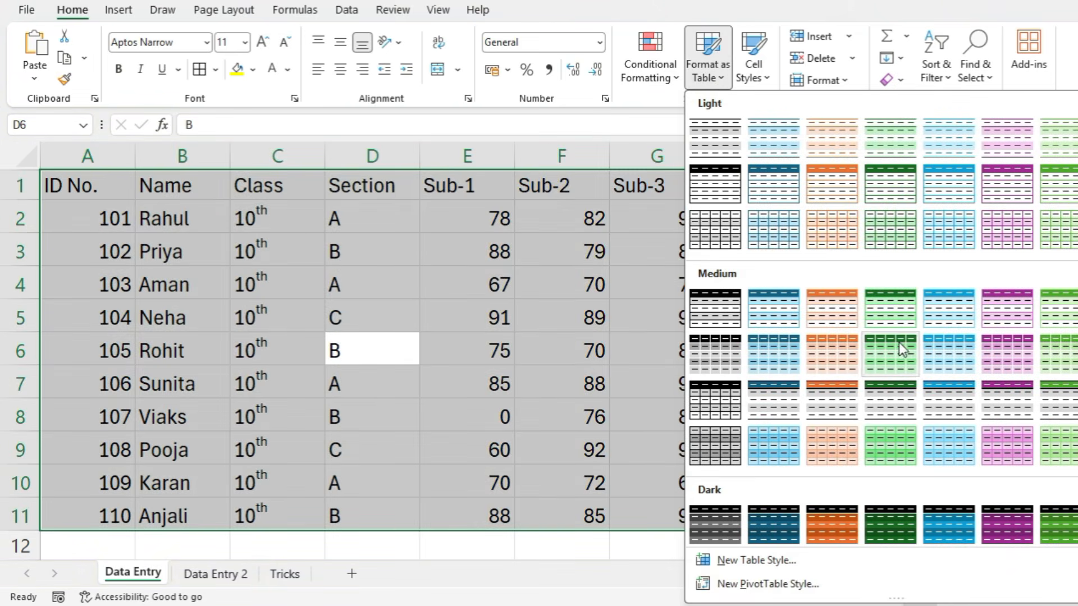
pyautogui.scroll(-1, 1053, 362)
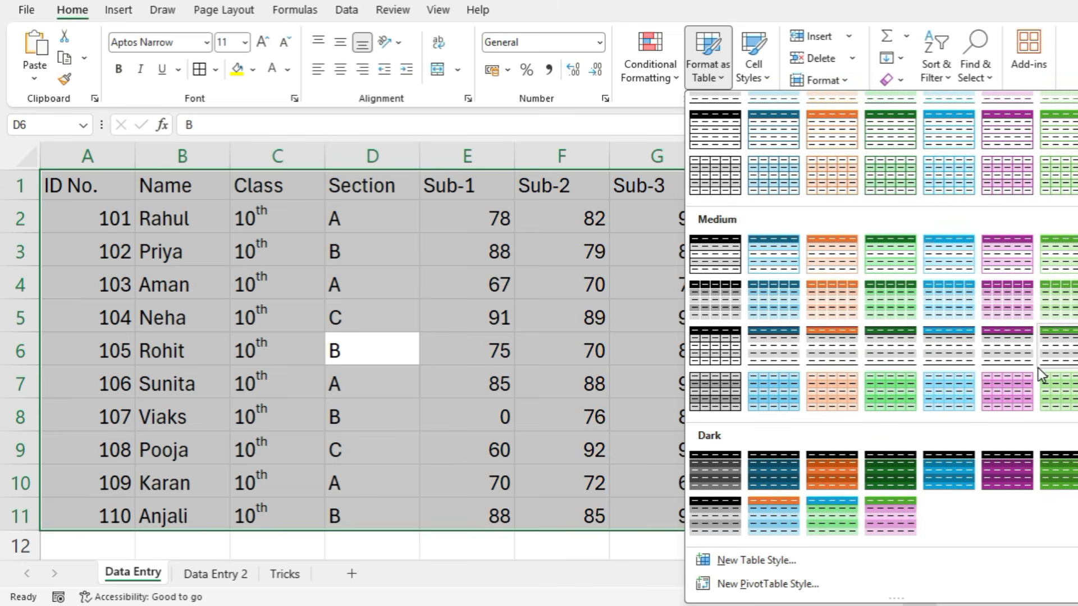
pyautogui.click(1056, 350)
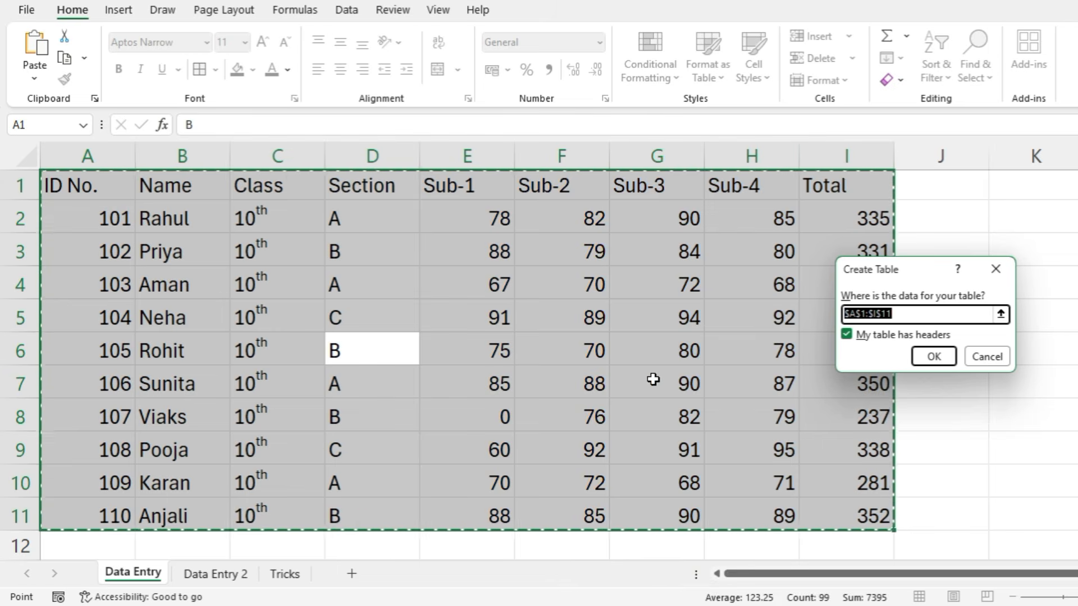
pyautogui.click(945, 357)
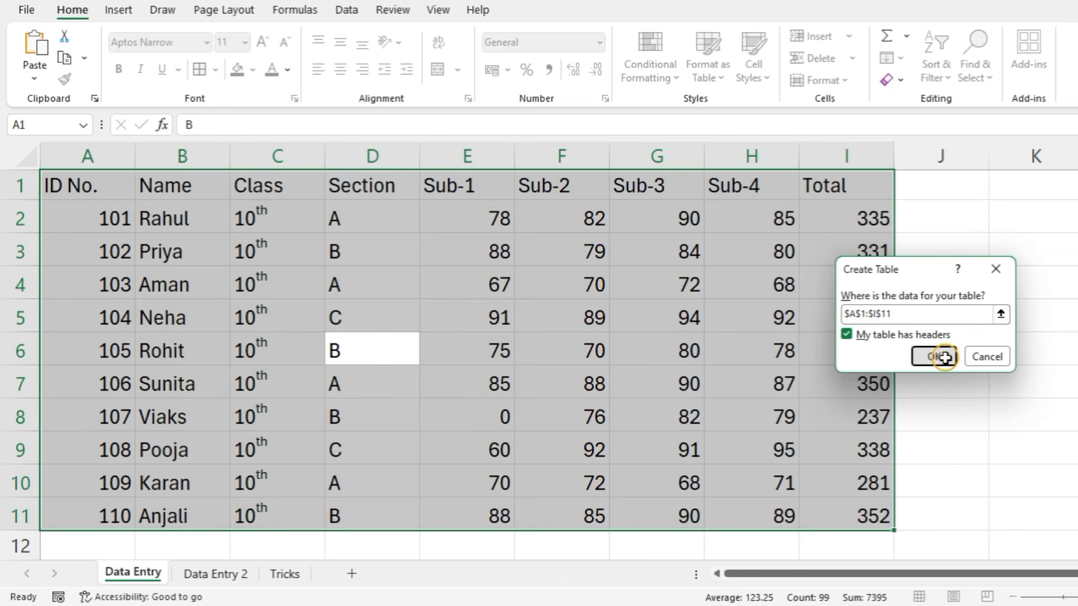
pyautogui.click(488, 315)
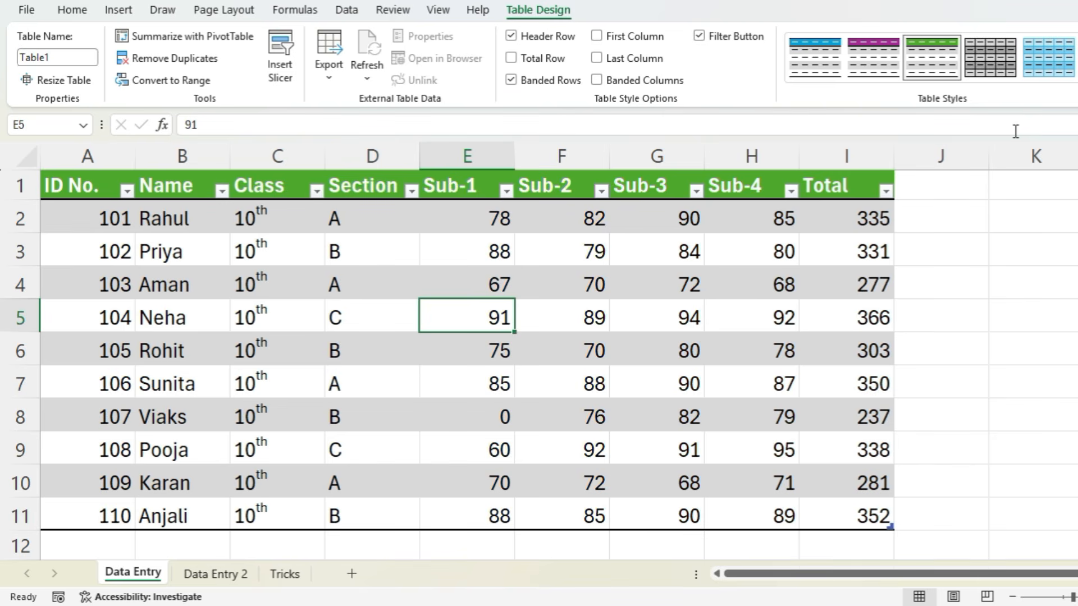
# - Try the table's header row, banded rows and banded columns options, restoring each to its original setting
pyautogui.click(558, 38)
pyautogui.click(558, 38)
pyautogui.click(566, 85)
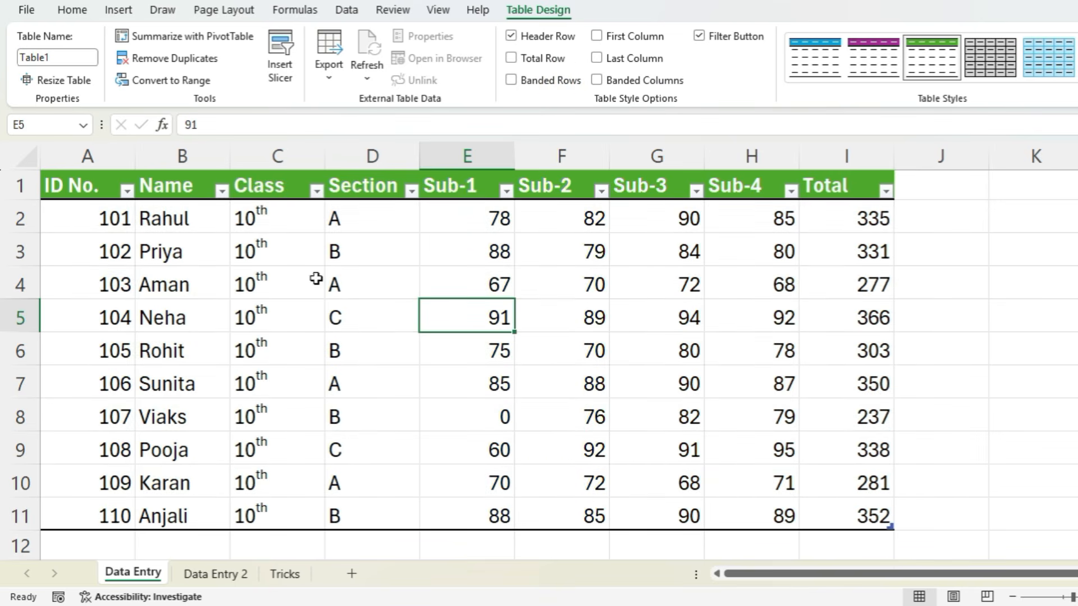
pyautogui.click(559, 85)
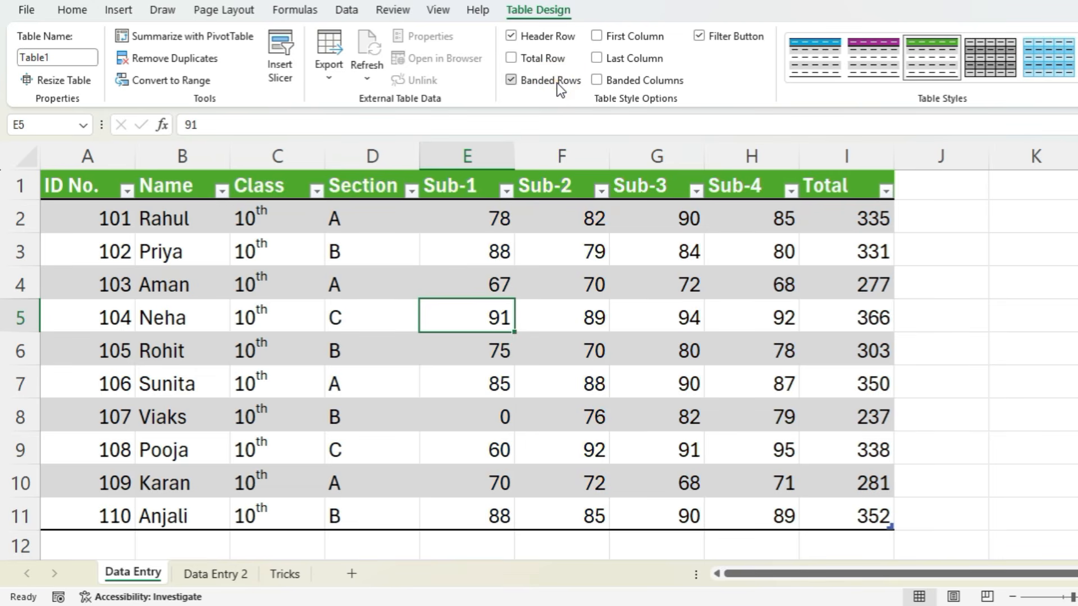
pyautogui.click(559, 85)
pyautogui.click(598, 80)
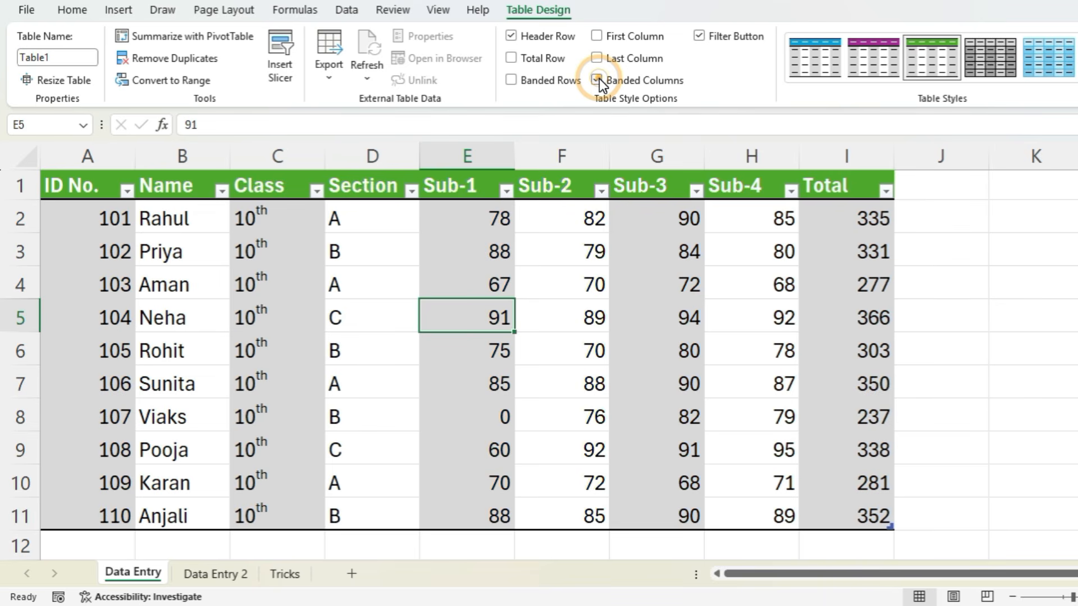
pyautogui.click(598, 80)
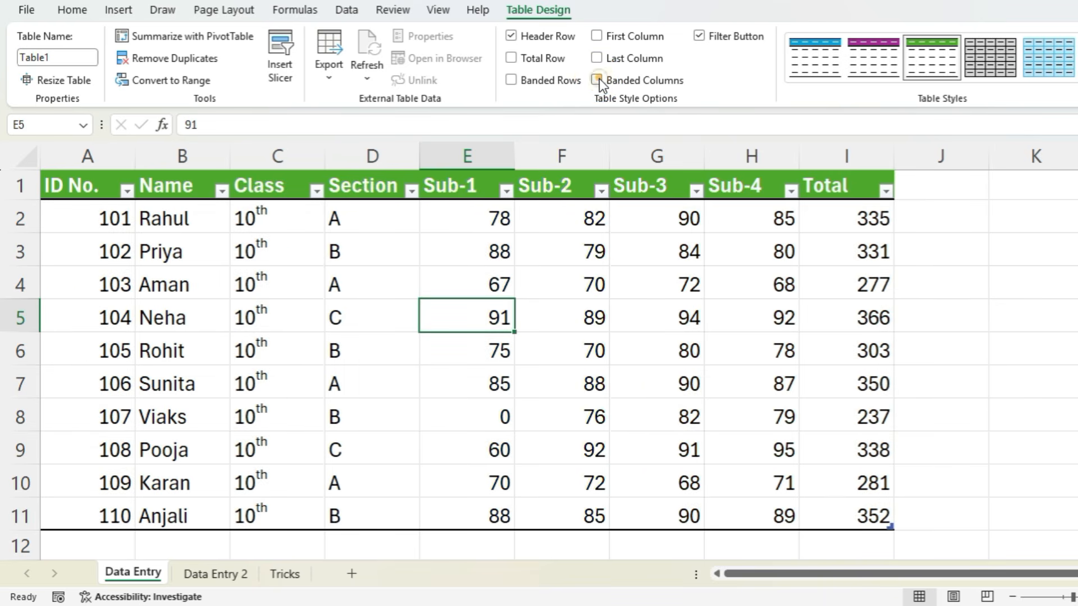
pyautogui.click(568, 83)
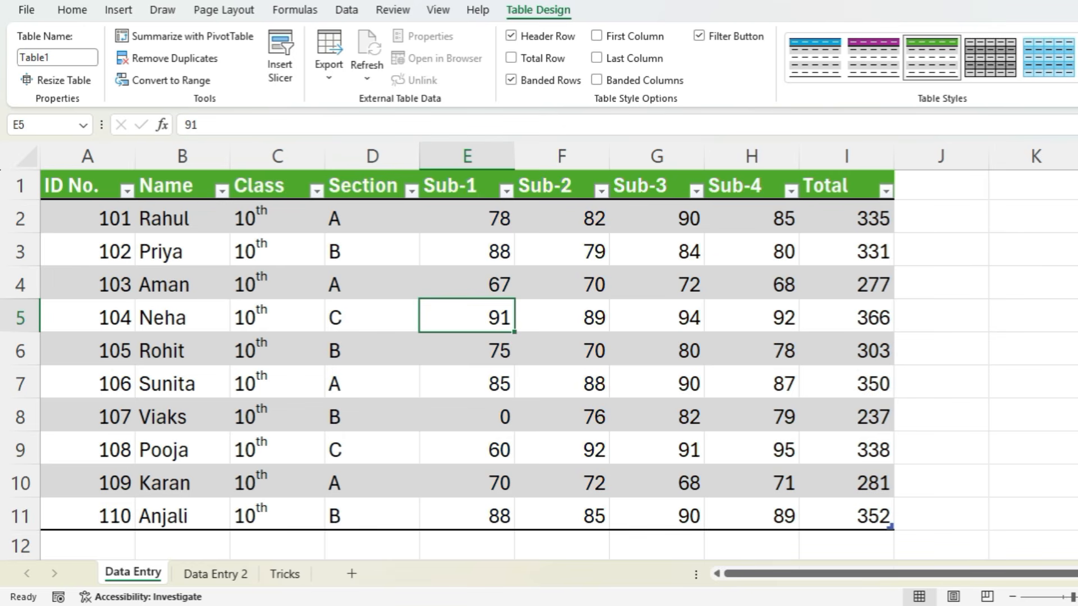
# - Change the table to the light style with black gridlines and grey banded rows
pyautogui.click(1076, 75)
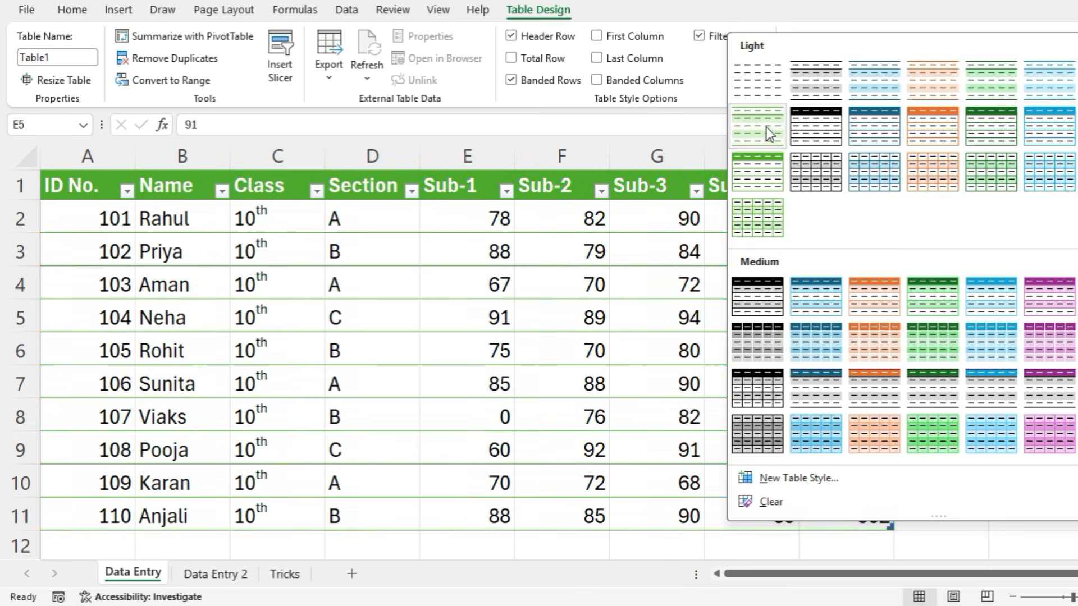
pyautogui.click(832, 174)
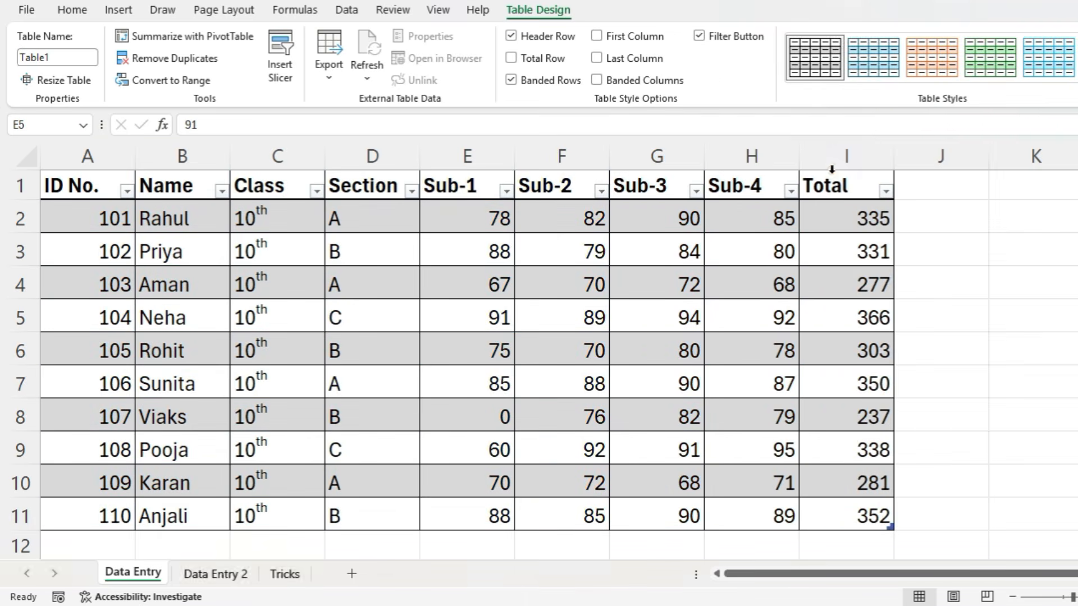
pyautogui.click(656, 317)
# - Open the Tricks sheet and examine how the space-separated student records are stored in column A
pyautogui.click(285, 574)
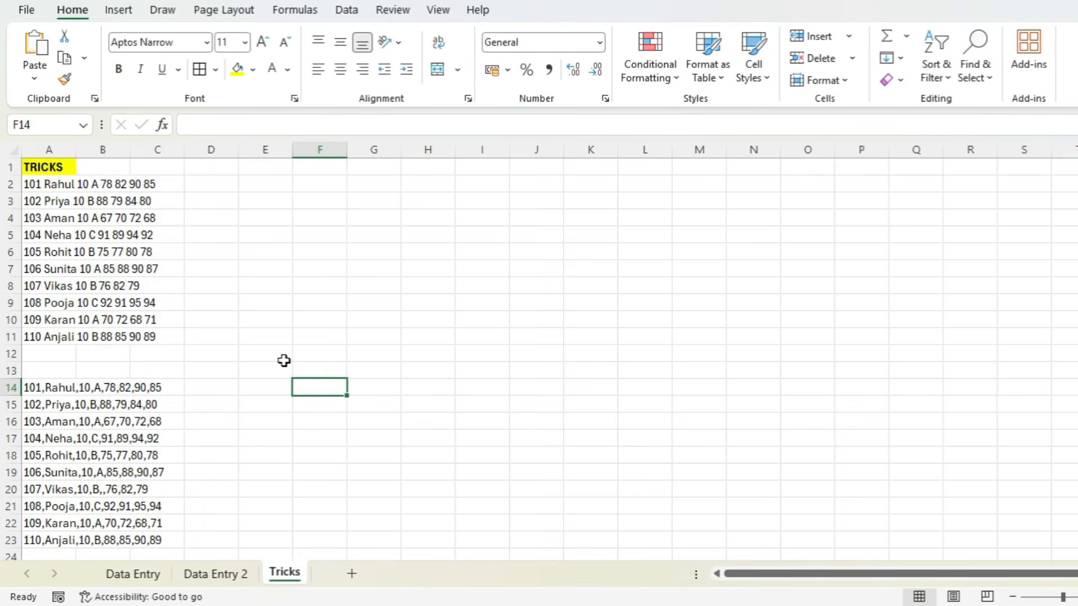
pyautogui.keyDown('ctrl'); pyautogui.scroll(5, 180, 309); pyautogui.keyUp('ctrl')
pyautogui.scroll(2, 193, 313)
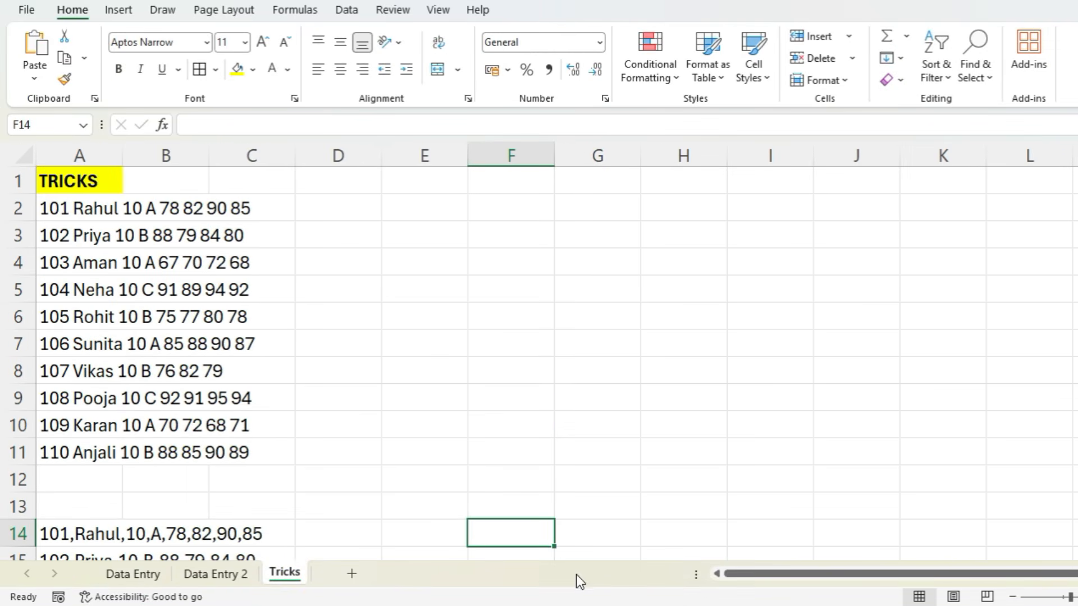
pyautogui.click(71, 212)
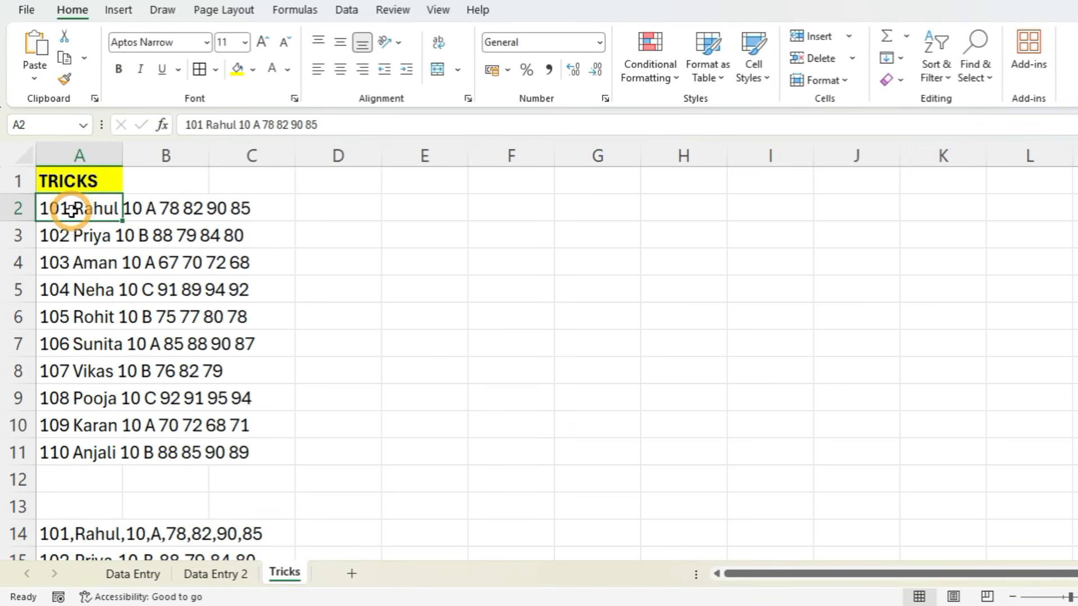
pyautogui.click(186, 124)
pyautogui.moveTo(187, 124); pyautogui.dragTo(346, 125)
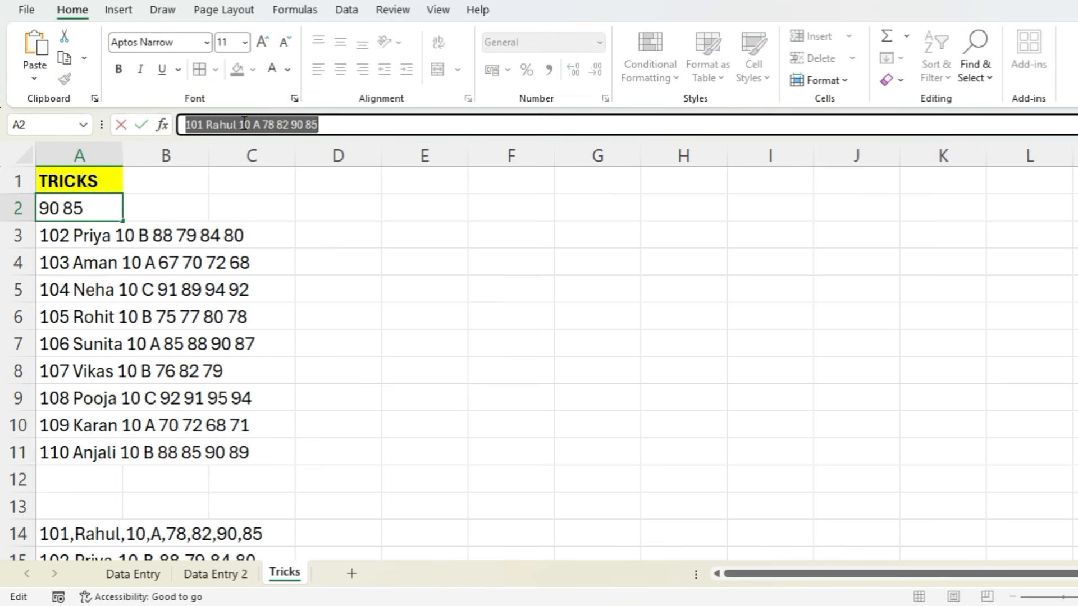
pyautogui.click(84, 237)
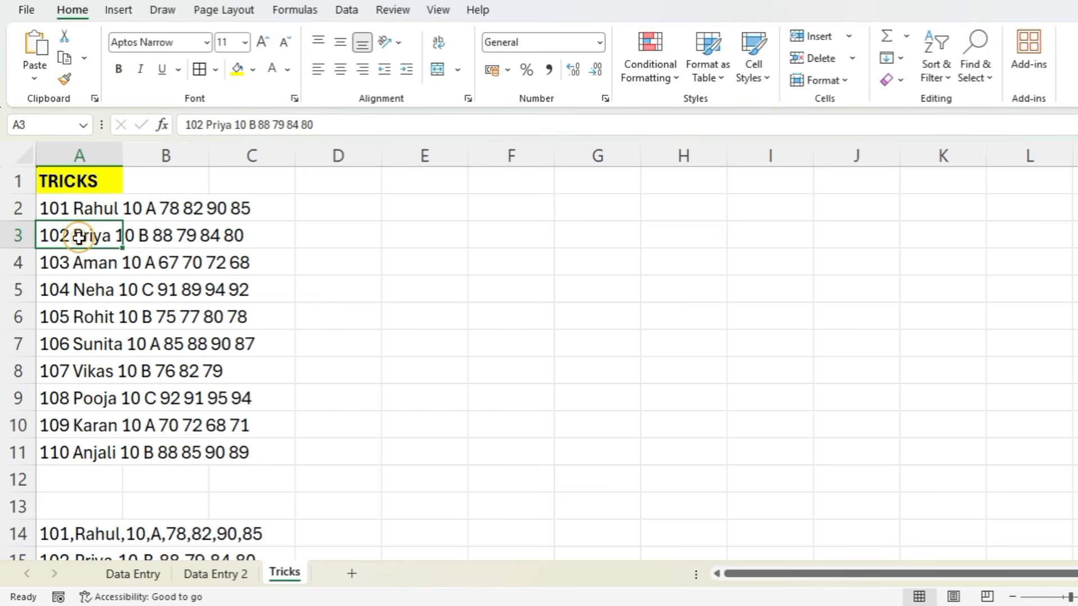
pyautogui.click(78, 258)
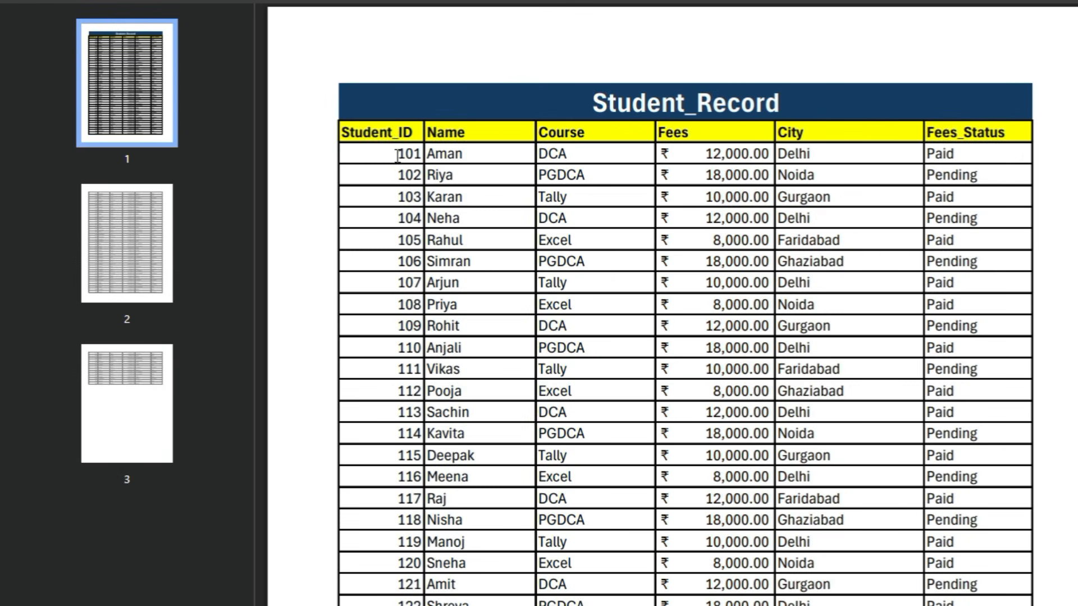
# - Copy the record with ID 101 from the Student_Record PDF and paste it into E2 of the Tricks sheet
pyautogui.moveTo(392, 156); pyautogui.dragTo(959, 154)
pyautogui.hotkey('ctrl', 'c')
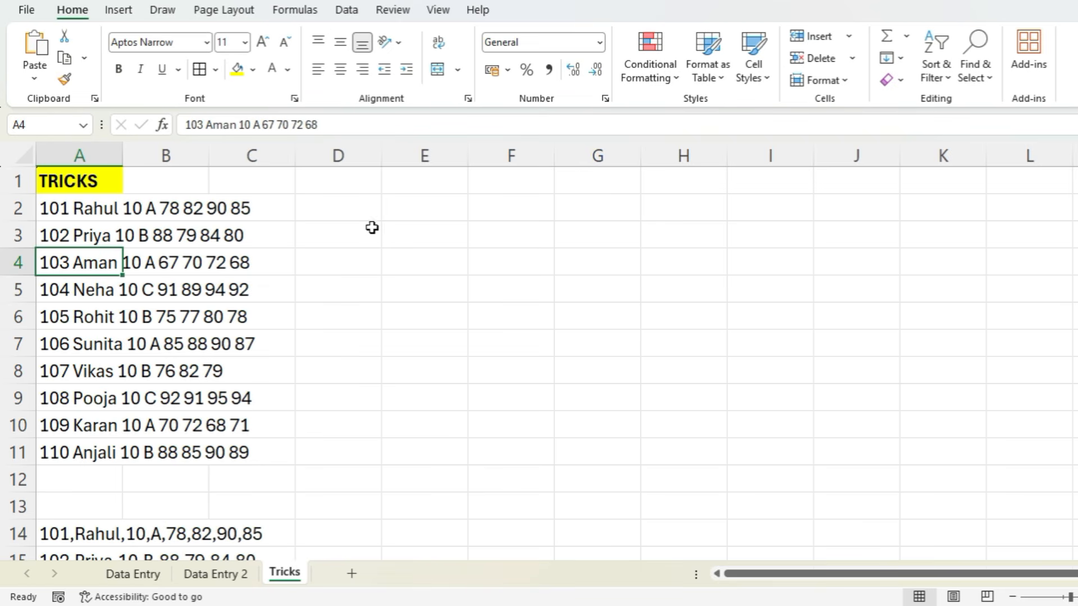
pyautogui.click(414, 222)
pyautogui.click(423, 206)
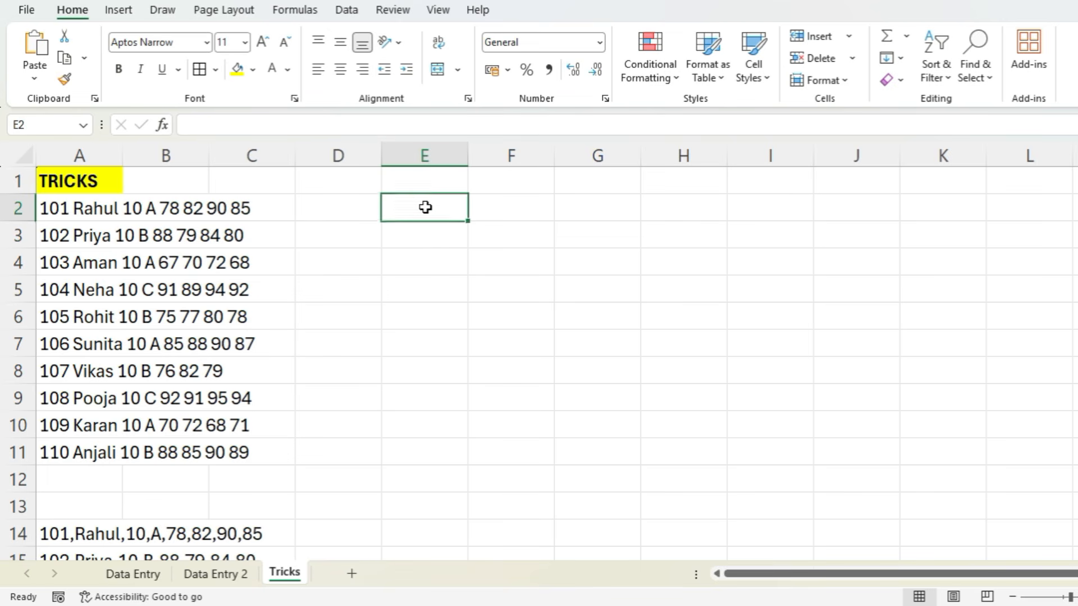
pyautogui.hotkey('ctrl', 'v')
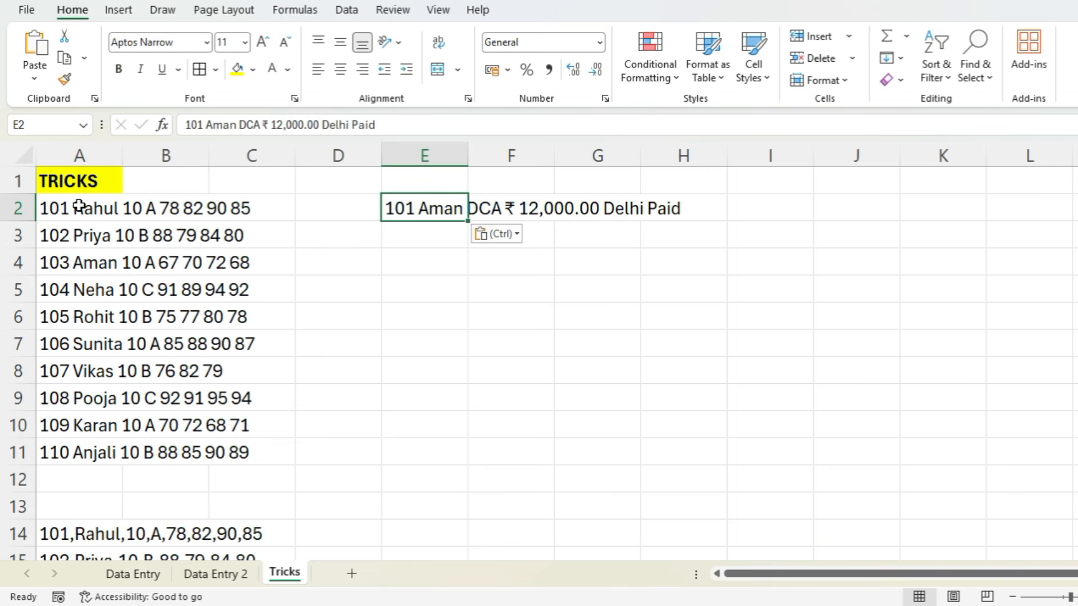
# - Delete the pasted record from E2, undo the deletion, and clear the cell again
pyautogui.press('Delete')
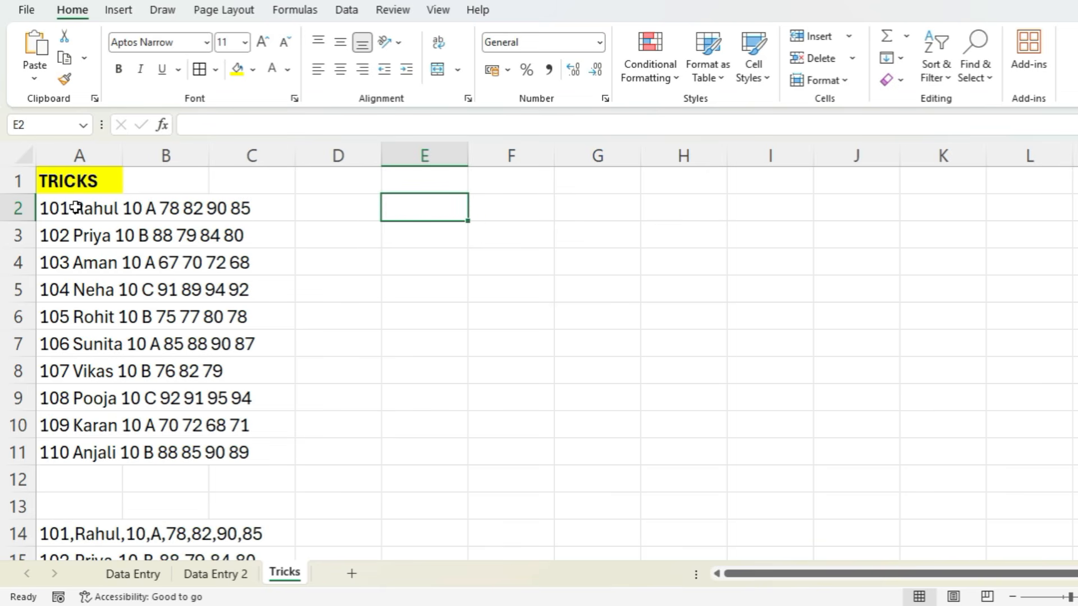
pyautogui.hotkey('ctrl', 'z')
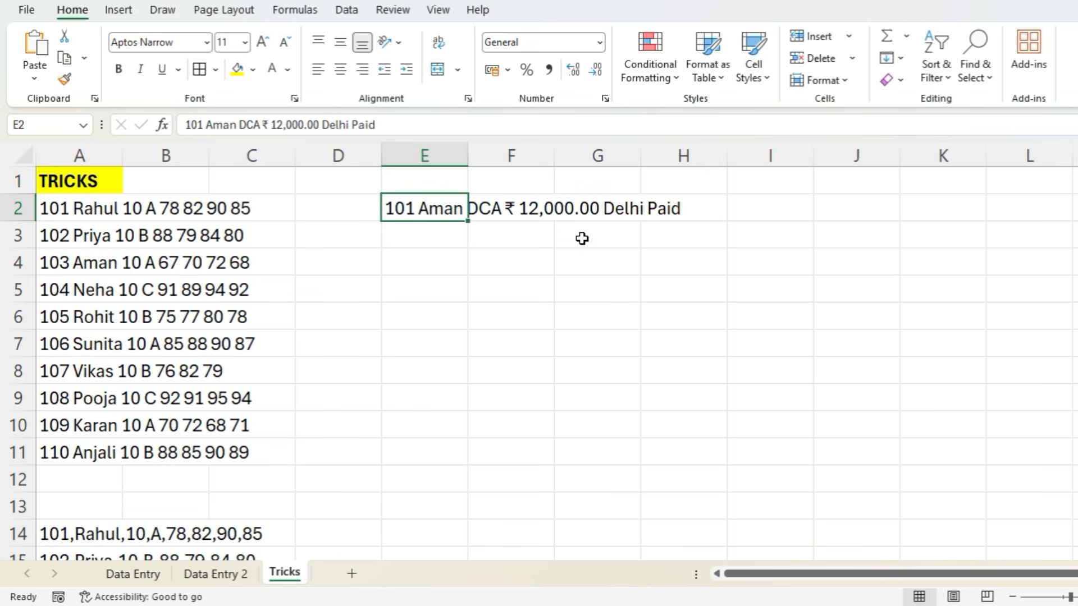
pyautogui.press('Delete')
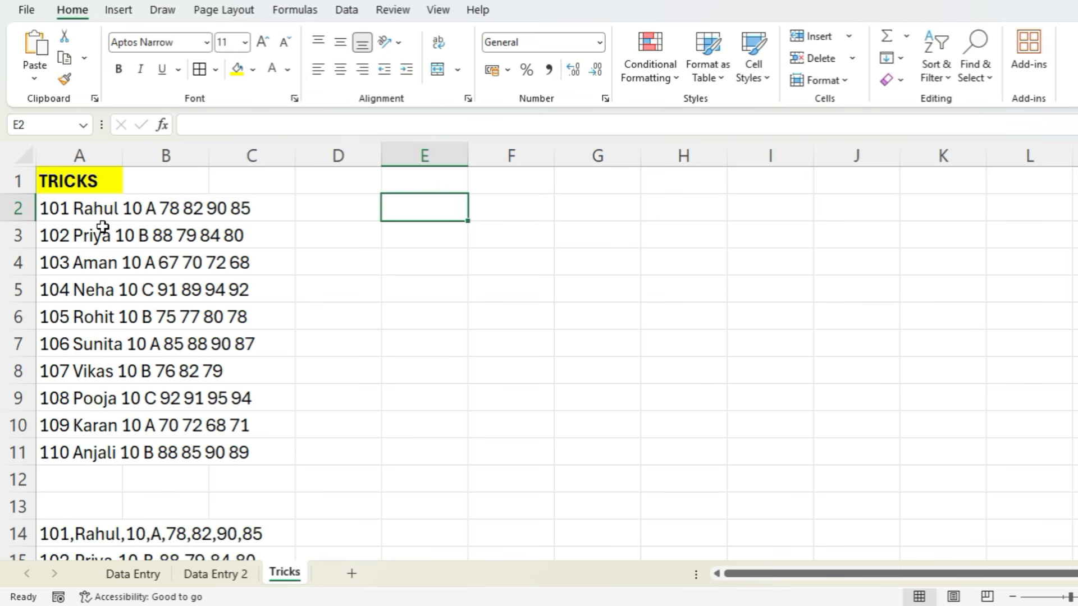
# - Widen column A of the Tricks sheet so the full student records fit inside it
pyautogui.moveTo(122, 155); pyautogui.dragTo(313, 175)
pyautogui.click(247, 208)
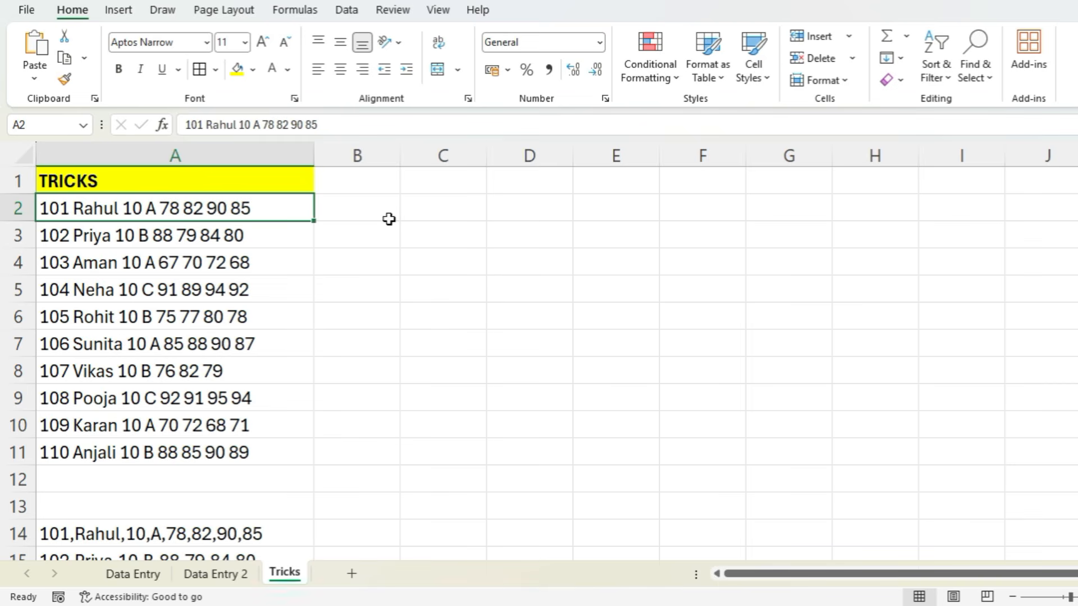
# - Copy the header row A1:I1 from the Data Entry sheet to C1 of the Tricks sheet and narrow column B
pyautogui.click(135, 573)
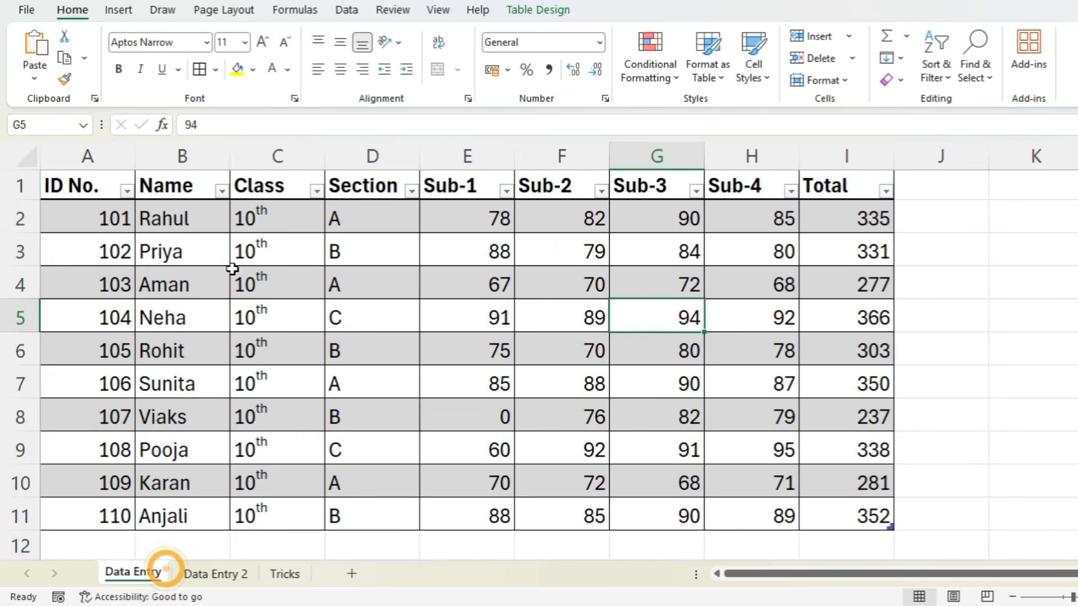
pyautogui.moveTo(110, 178); pyautogui.dragTo(885, 187)
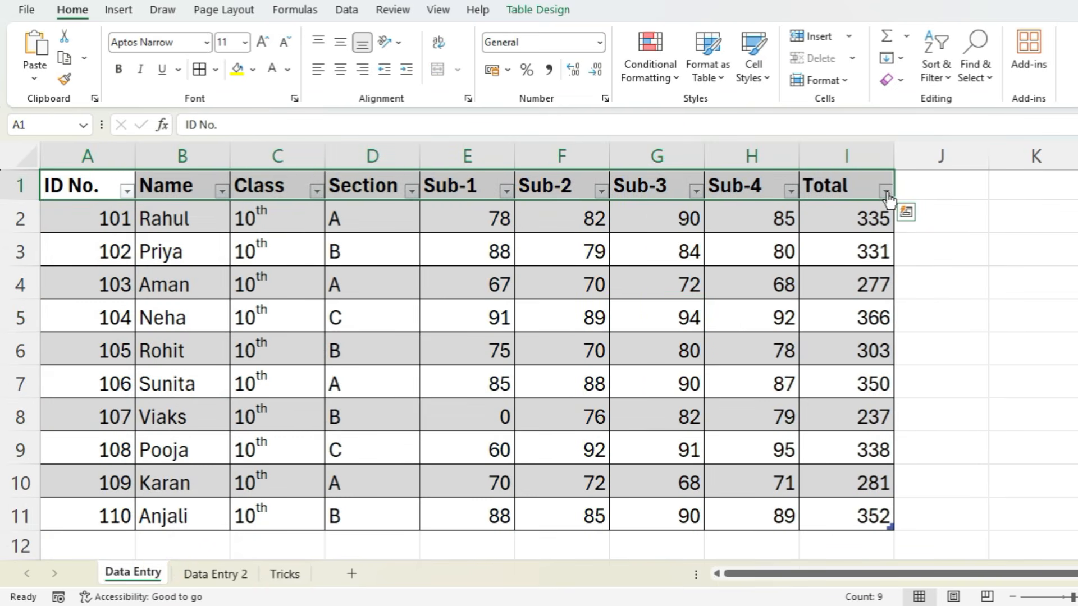
pyautogui.hotkey('ctrl', 'c')
pyautogui.click(285, 573)
pyautogui.click(423, 184)
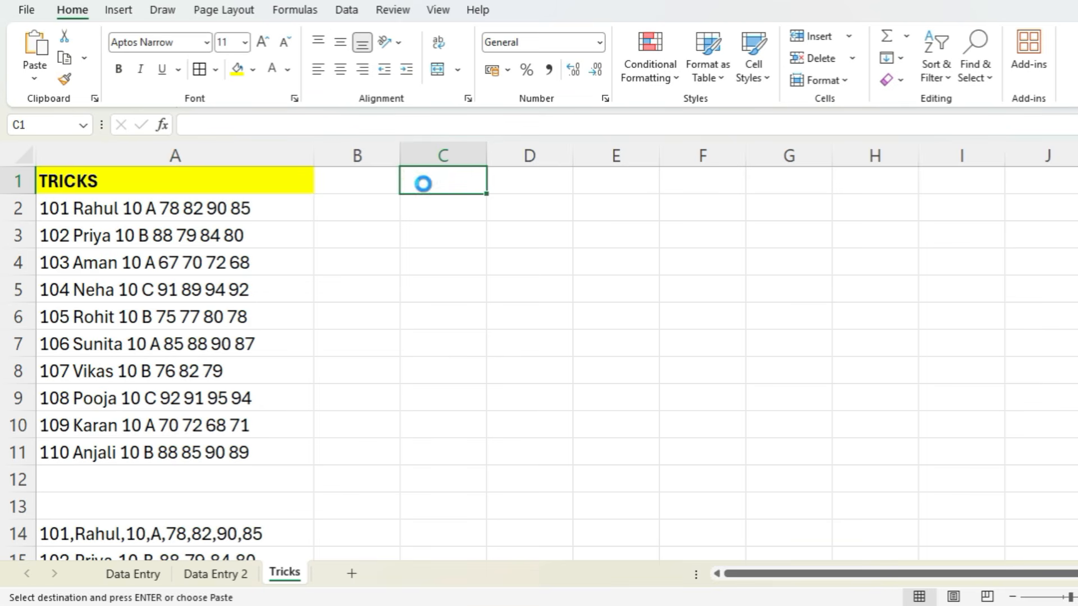
pyautogui.hotkey('ctrl', 'v')
pyautogui.moveTo(395, 156); pyautogui.dragTo(360, 153)
pyautogui.click(406, 274)
# - Start a delimited Text to Columns split on the space-separated records in A2:A11, using Space instead of Tab as the delimiter
pyautogui.click(237, 210)
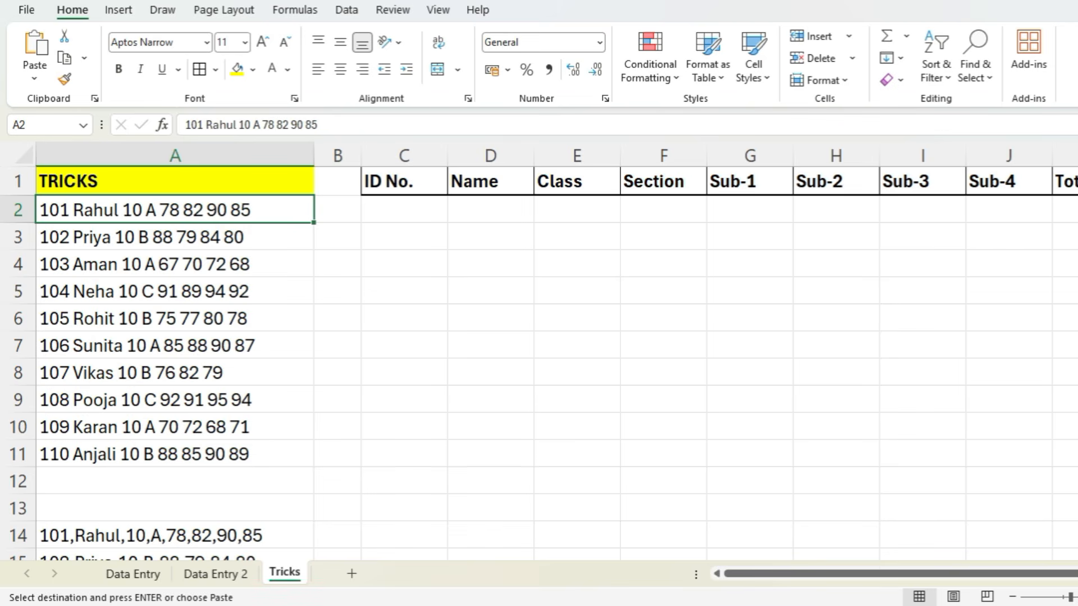
pyautogui.moveTo(104, 205); pyautogui.dragTo(115, 449)
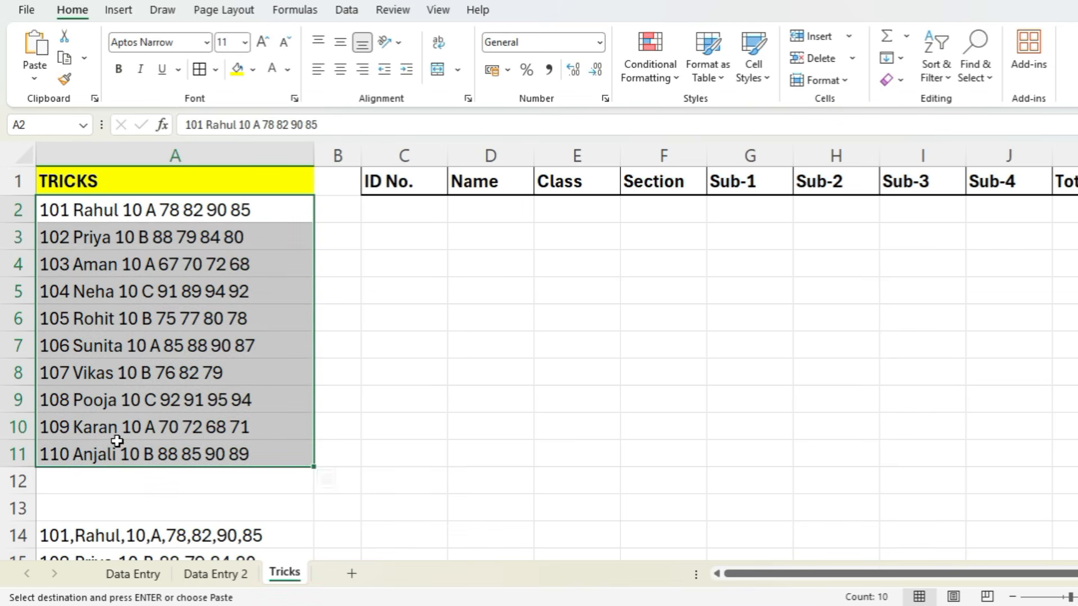
pyautogui.click(347, 13)
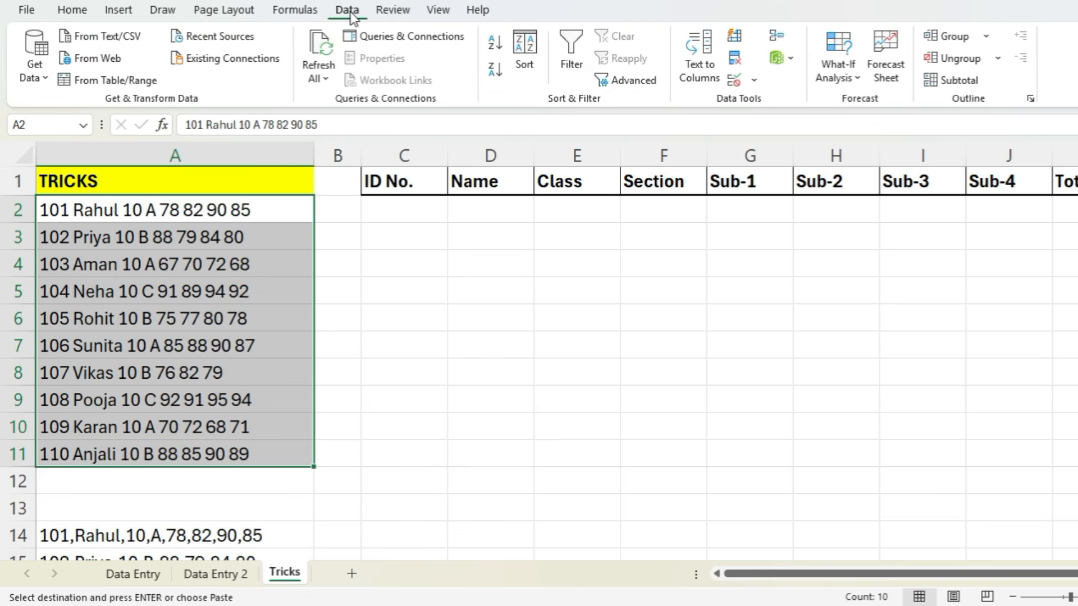
pyautogui.click(696, 71)
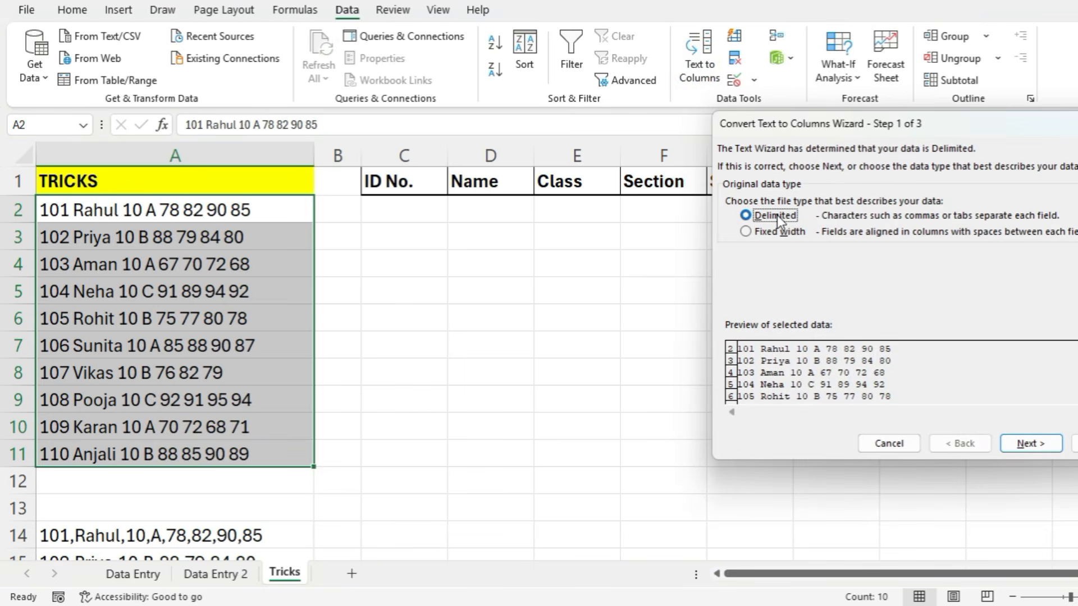
pyautogui.click(1029, 445)
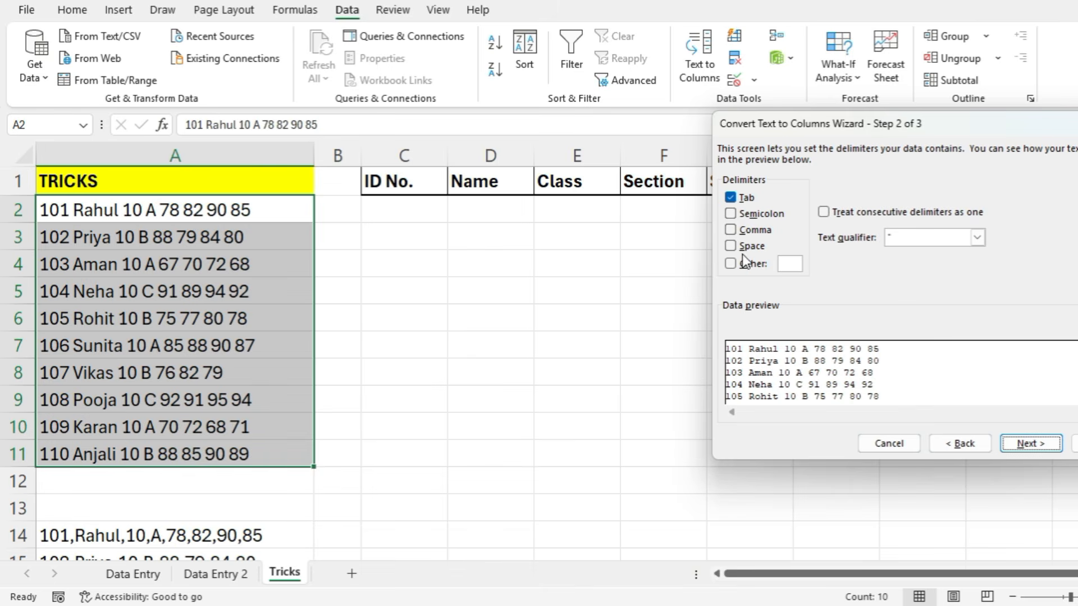
pyautogui.click(730, 198)
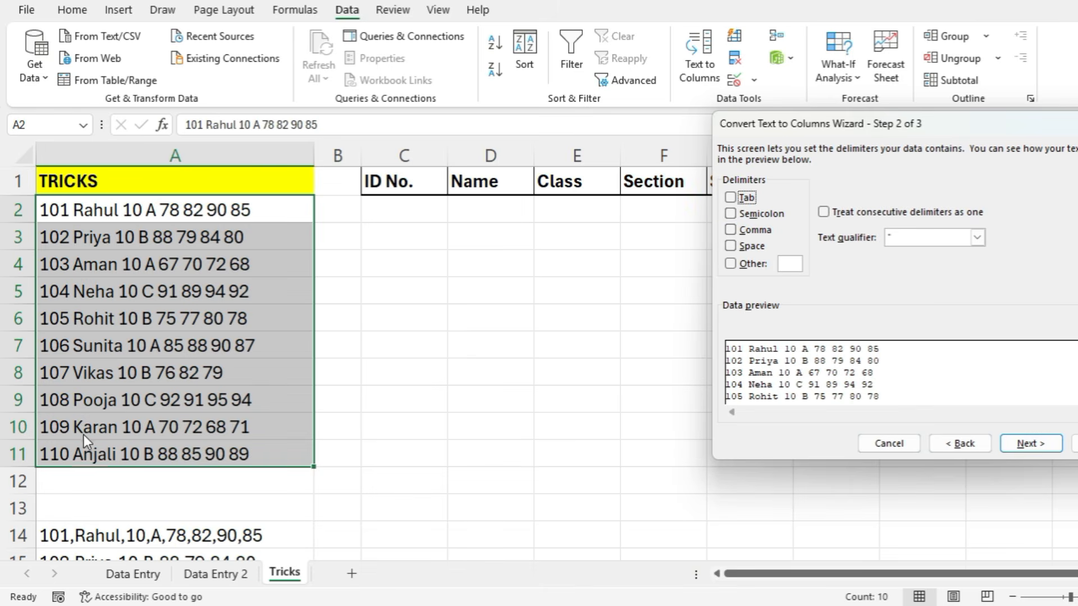
pyautogui.click(730, 246)
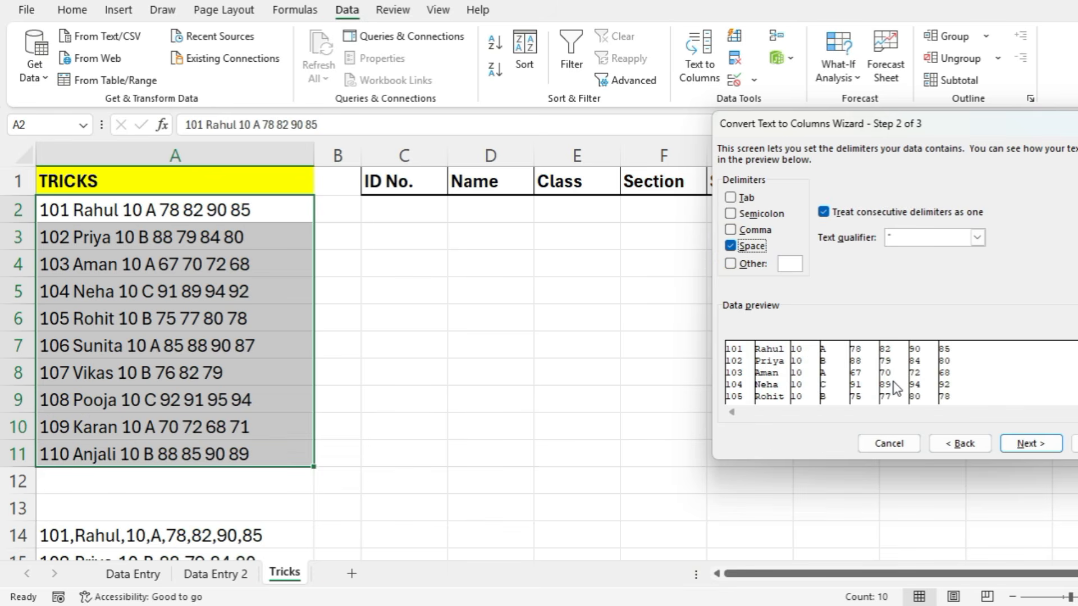
# - Set the split's destination to C2 with General column format and finish the conversion
pyautogui.click(1029, 443)
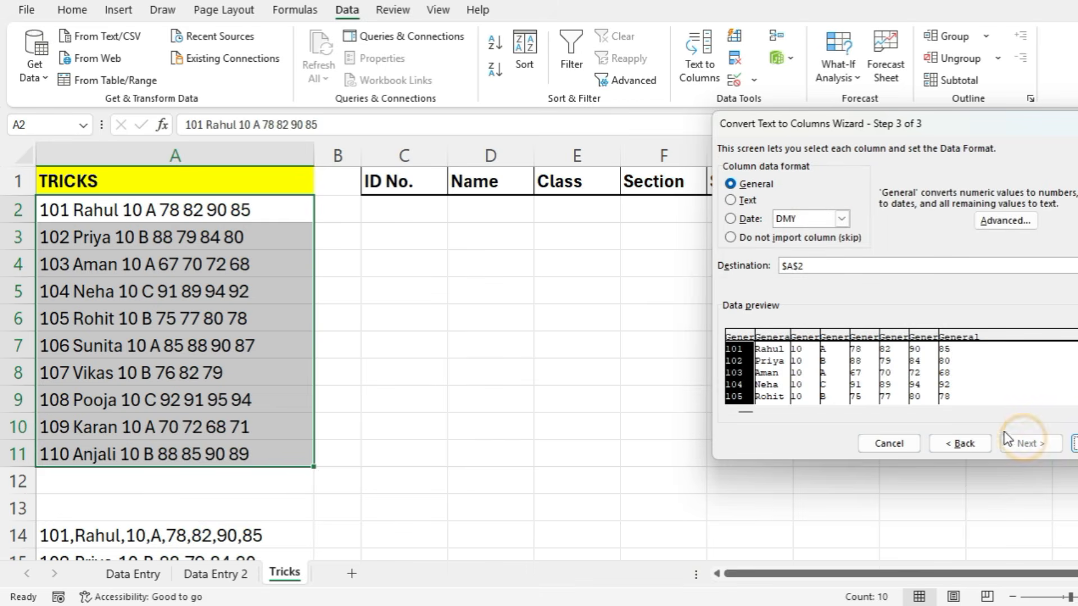
pyautogui.click(814, 266)
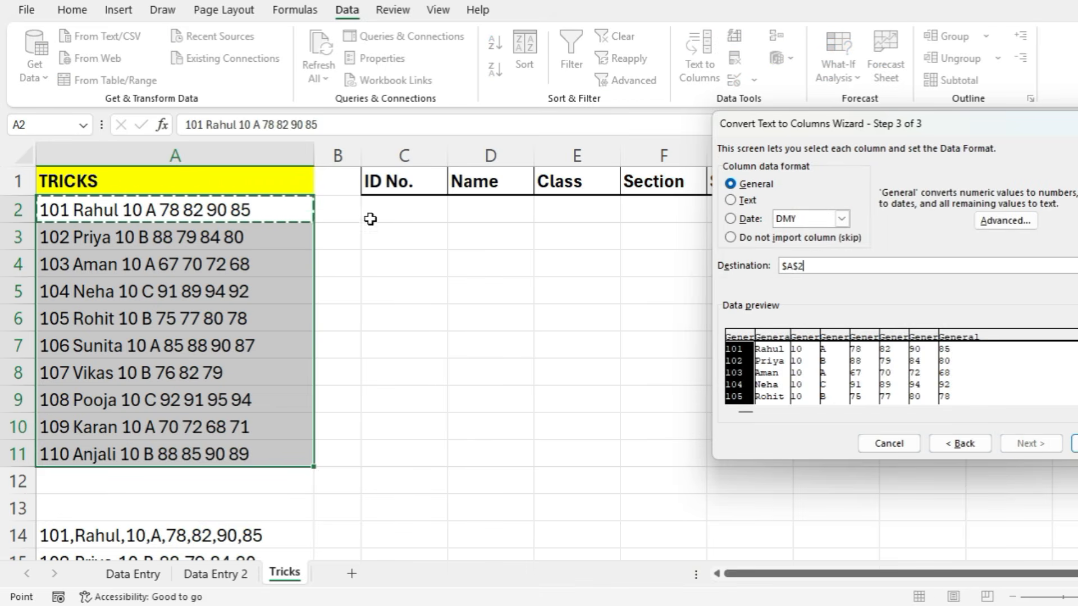
pyautogui.click(392, 203)
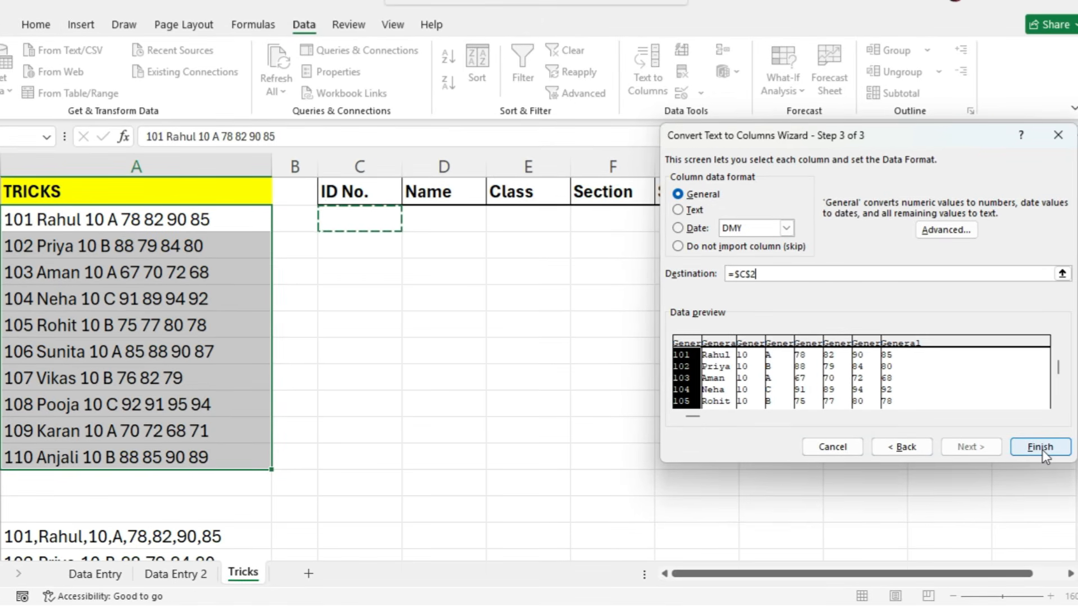
pyautogui.click(1040, 448)
pyautogui.click(856, 448)
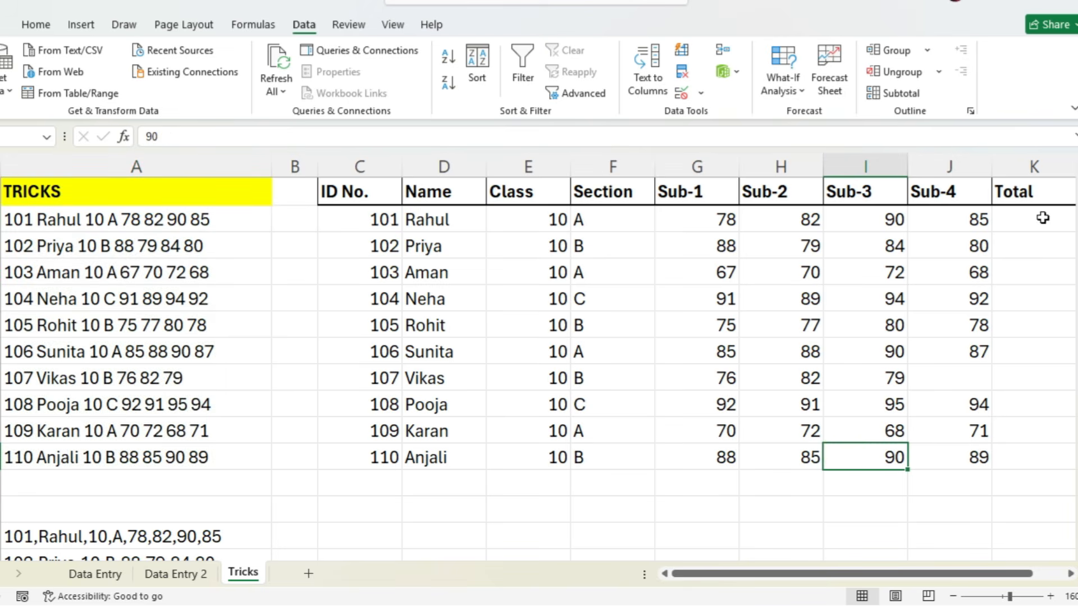
# - Clear the contents of column K to remove the Total header
pyautogui.click(1035, 198)
pyautogui.click(1032, 170)
pyautogui.click(1033, 170)
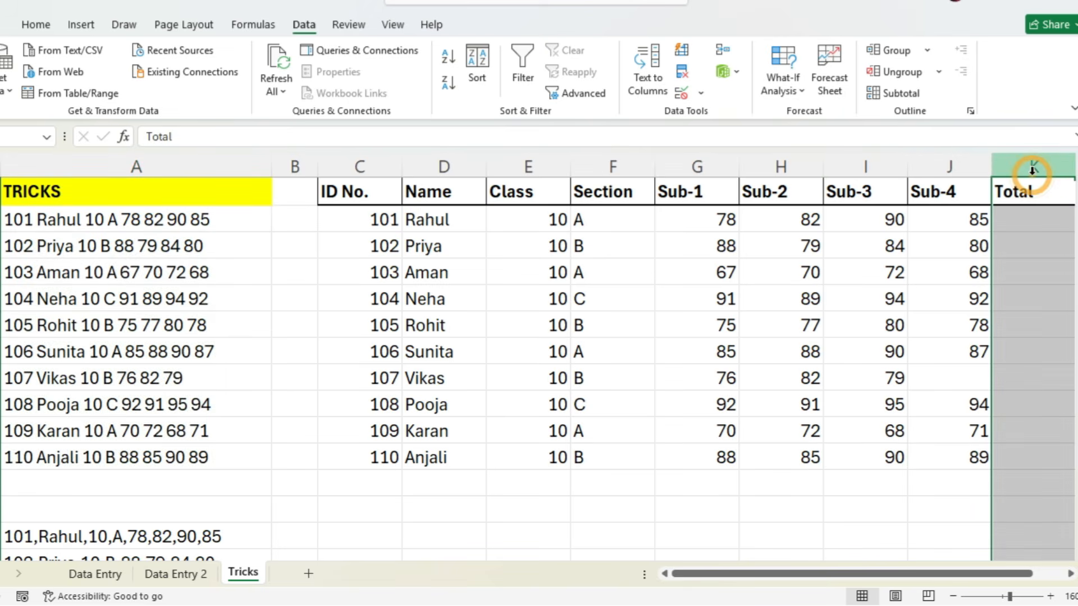
pyautogui.press('Delete')
pyautogui.click(791, 379)
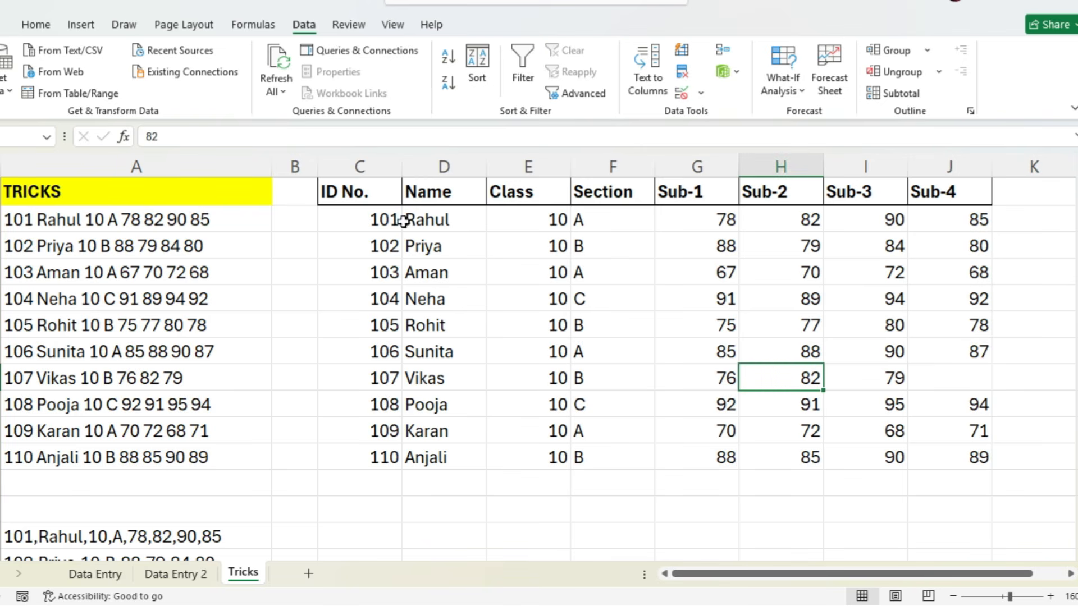
# - Copy the header row C1:J1 to C13, above the rows of the comma-separated records
pyautogui.click(375, 199)
pyautogui.moveTo(375, 200); pyautogui.dragTo(975, 445)
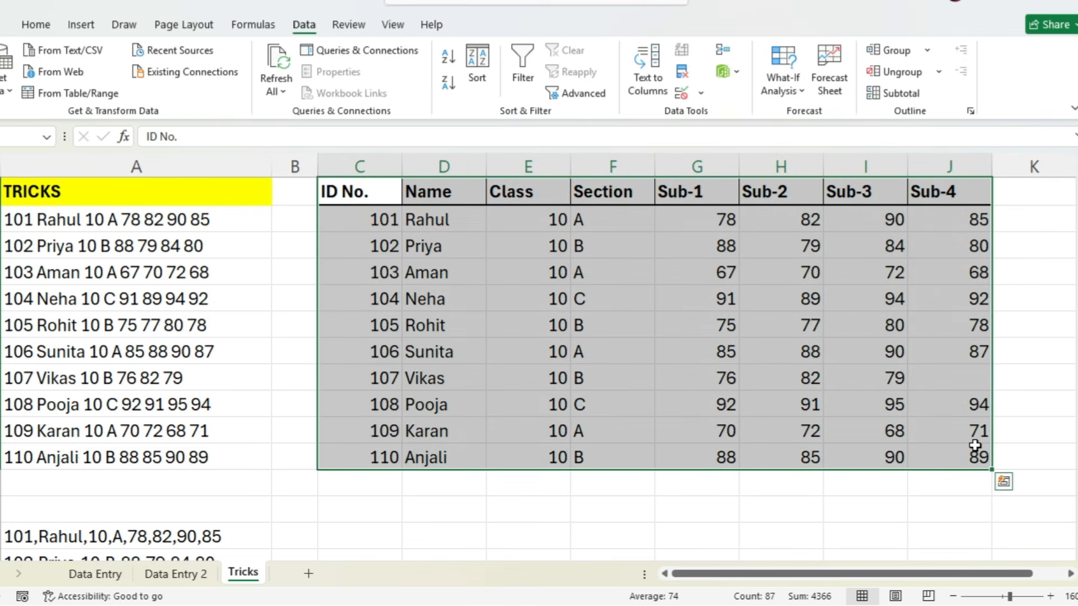
pyautogui.scroll(-4, 661, 440)
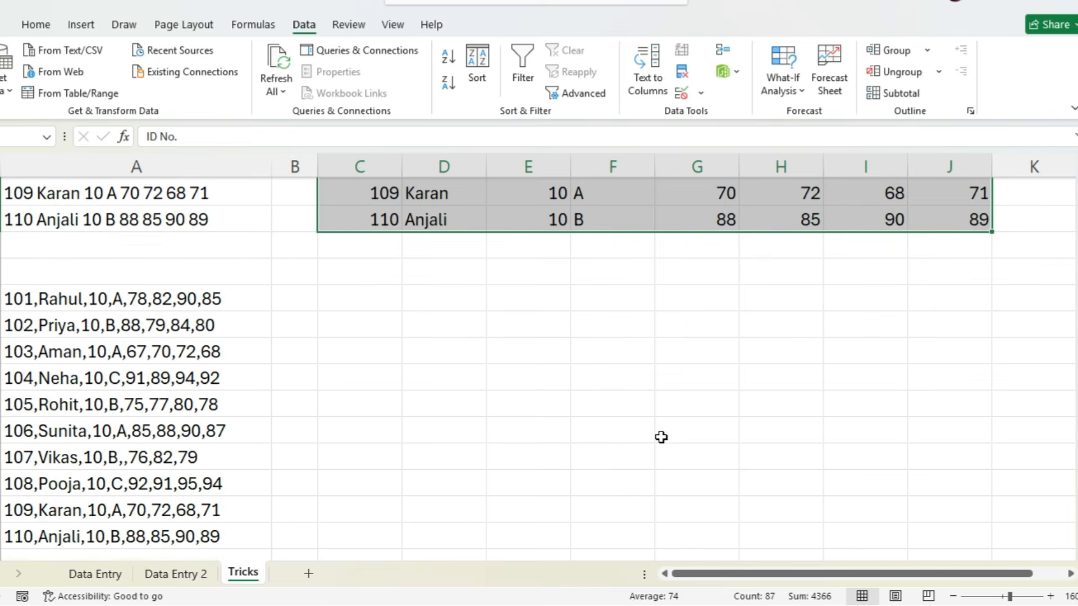
pyautogui.scroll(4, 205, 275)
pyautogui.click(389, 192)
pyautogui.moveTo(389, 191); pyautogui.dragTo(915, 200)
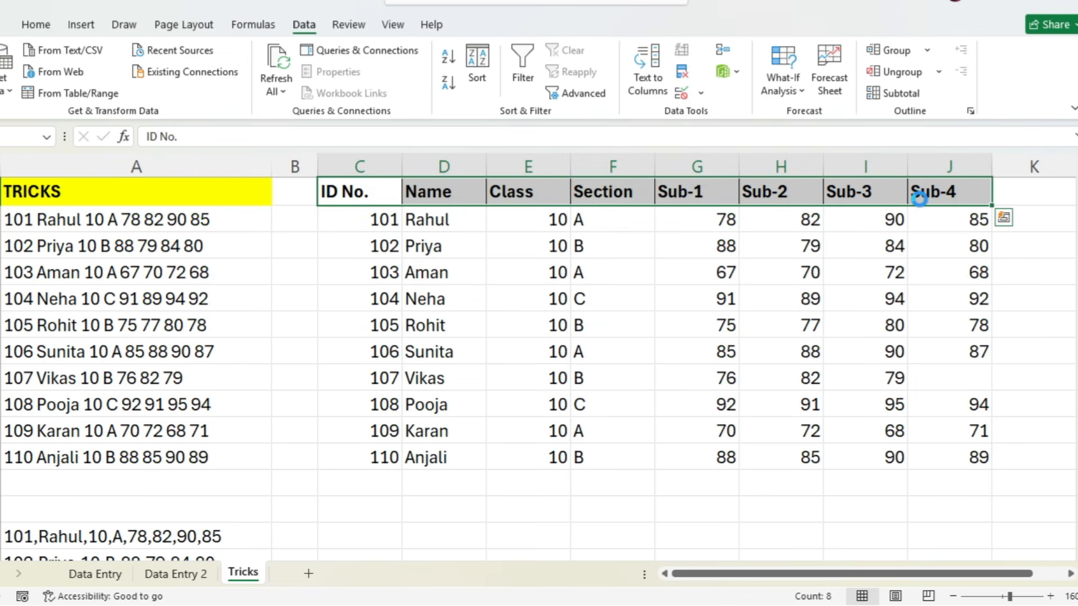
pyautogui.hotkey('ctrl', 'c')
pyautogui.scroll(-2, 589, 452)
pyautogui.click(361, 377)
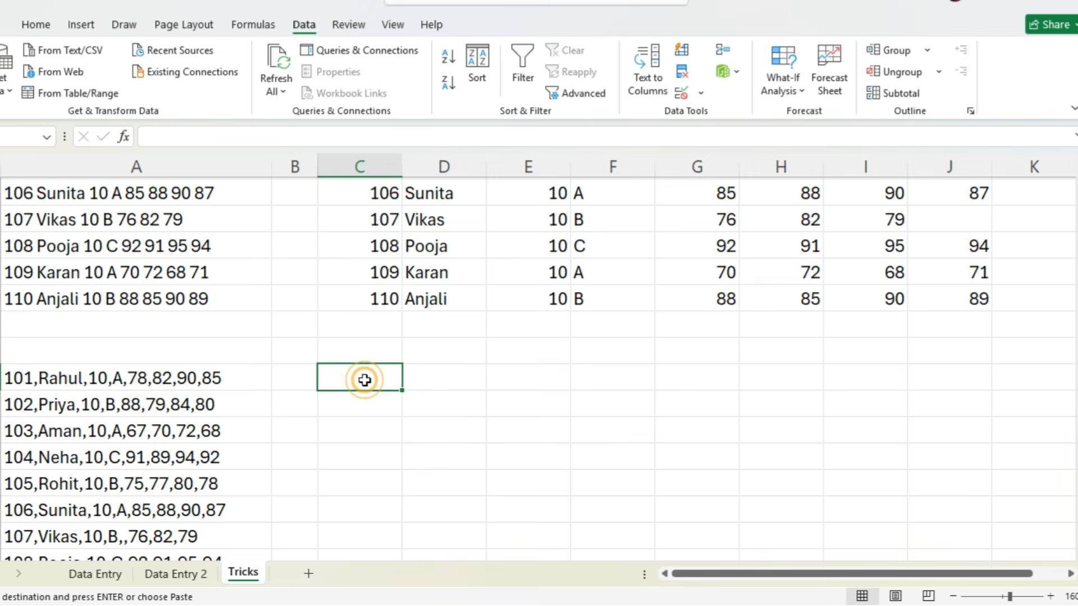
pyautogui.hotkey('ctrl', 'v')
# - Start a delimited Text to Columns split on the comma-separated records in A14:A23, using Comma instead of Space as the delimiter
pyautogui.scroll(-1, 429, 424)
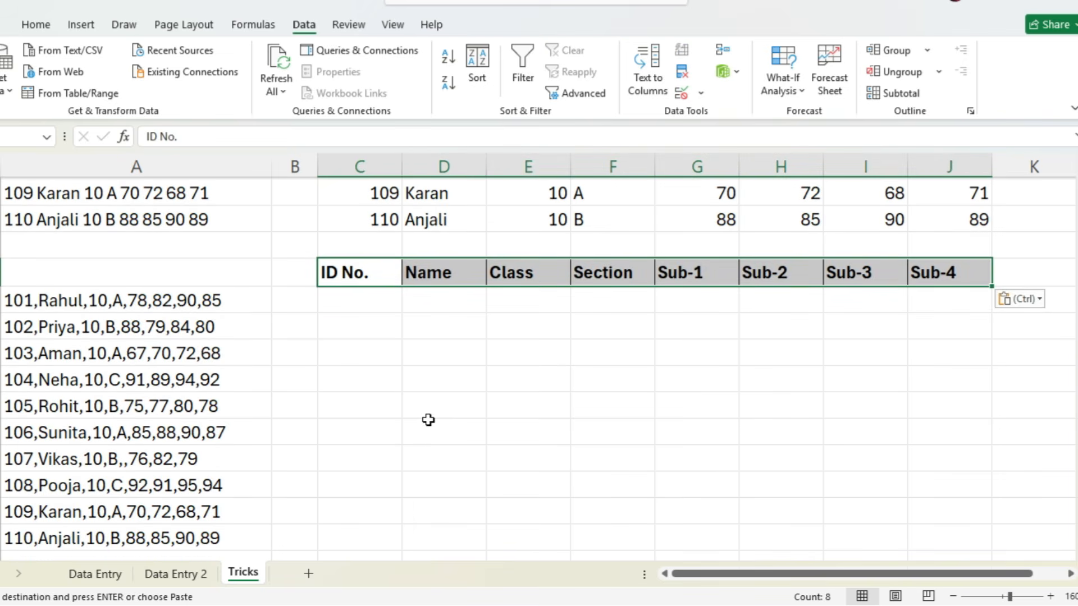
pyautogui.scroll(-1, 420, 415)
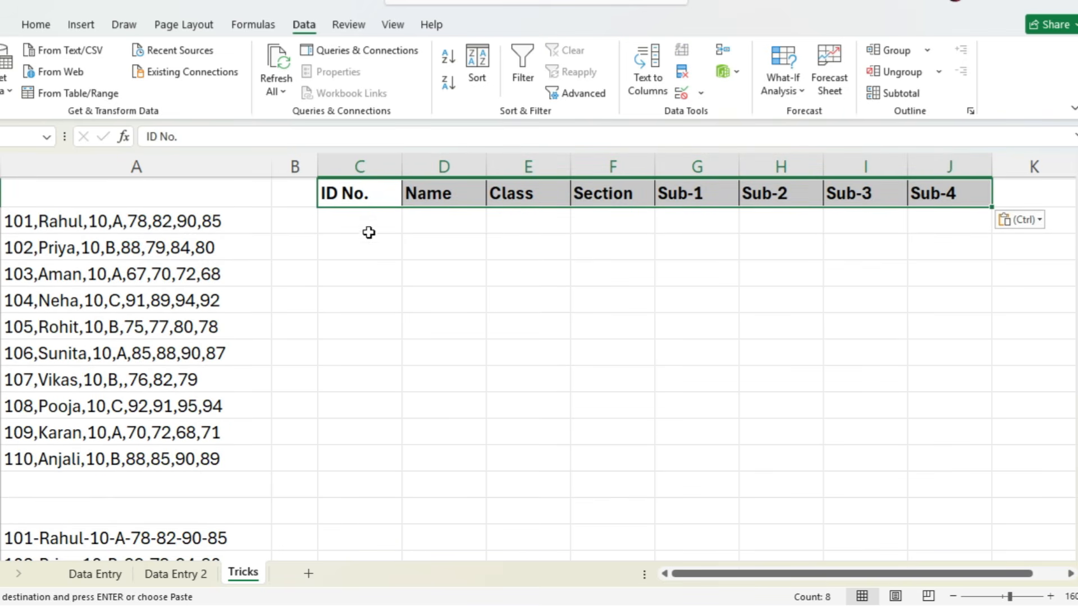
pyautogui.click(164, 213)
pyautogui.moveTo(164, 213); pyautogui.dragTo(170, 459)
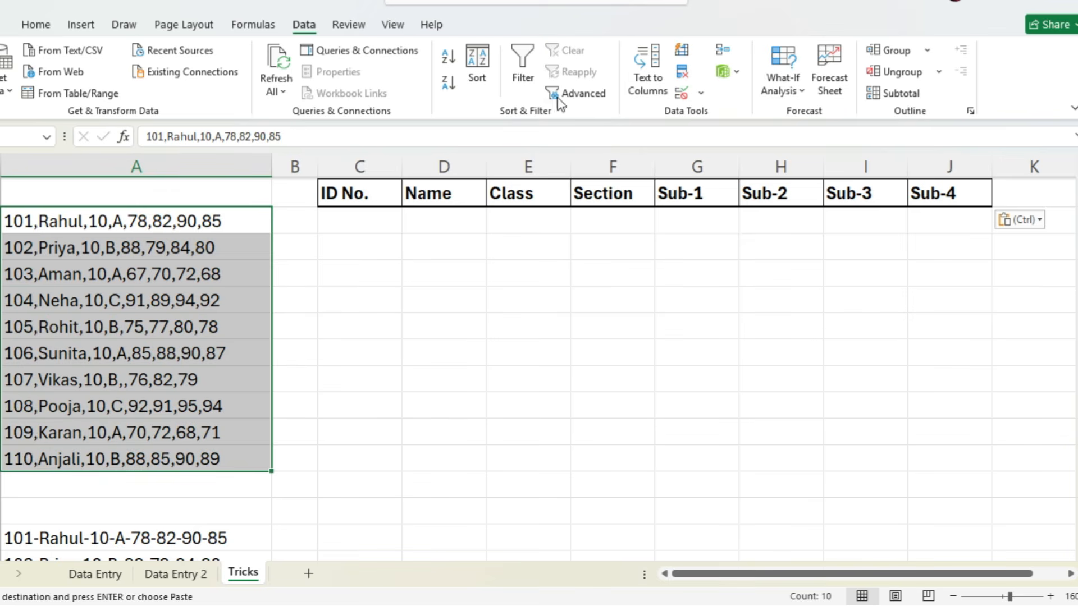
pyautogui.click(648, 70)
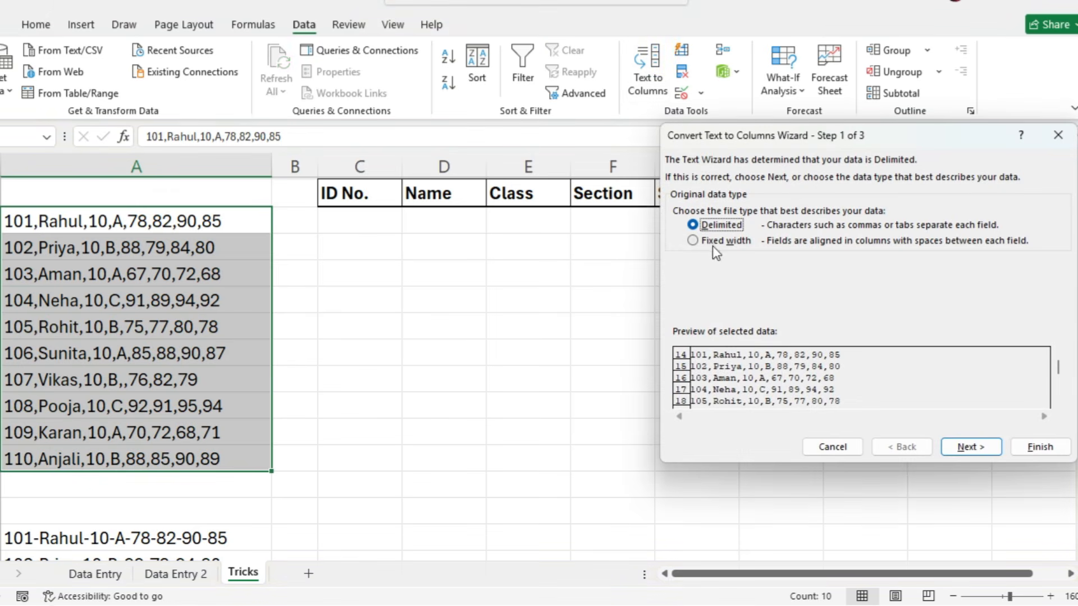
pyautogui.click(963, 446)
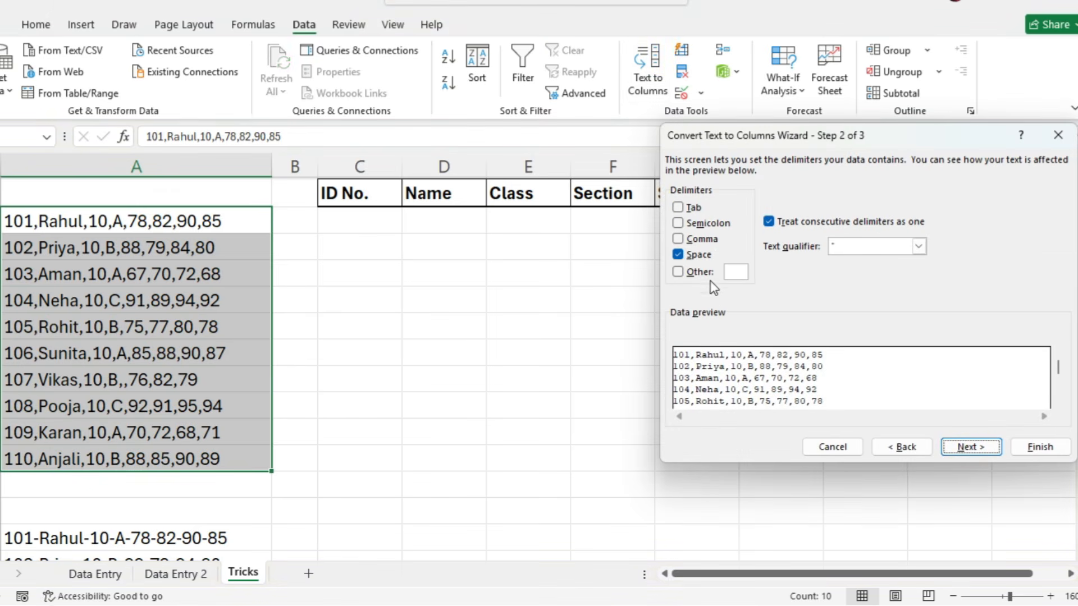
pyautogui.click(678, 255)
pyautogui.click(678, 255)
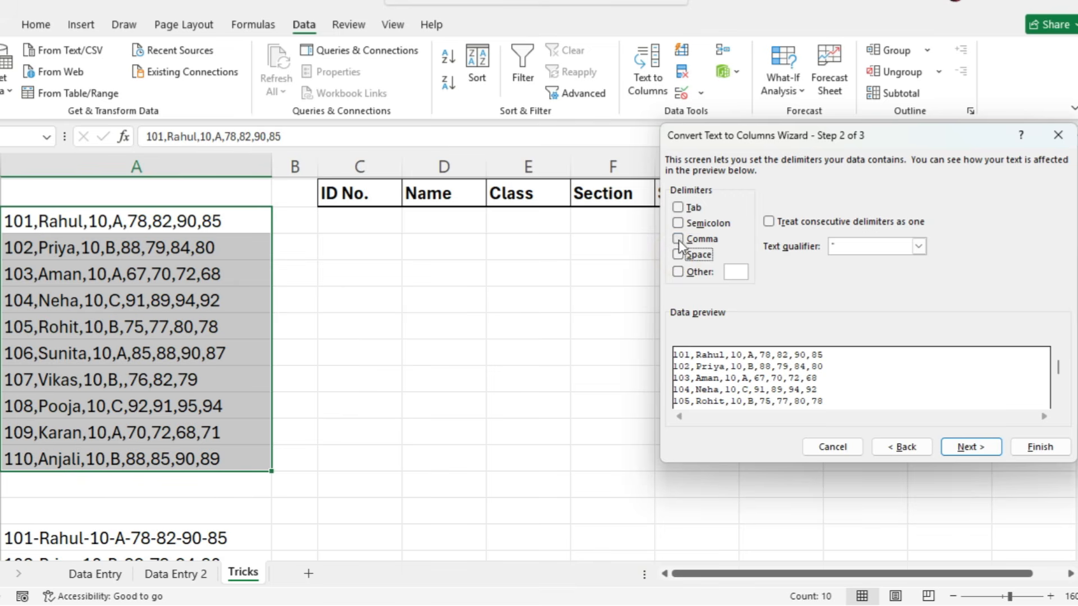
pyautogui.click(678, 240)
# - Replace the split's destination with C14 and finish the conversion
pyautogui.click(964, 449)
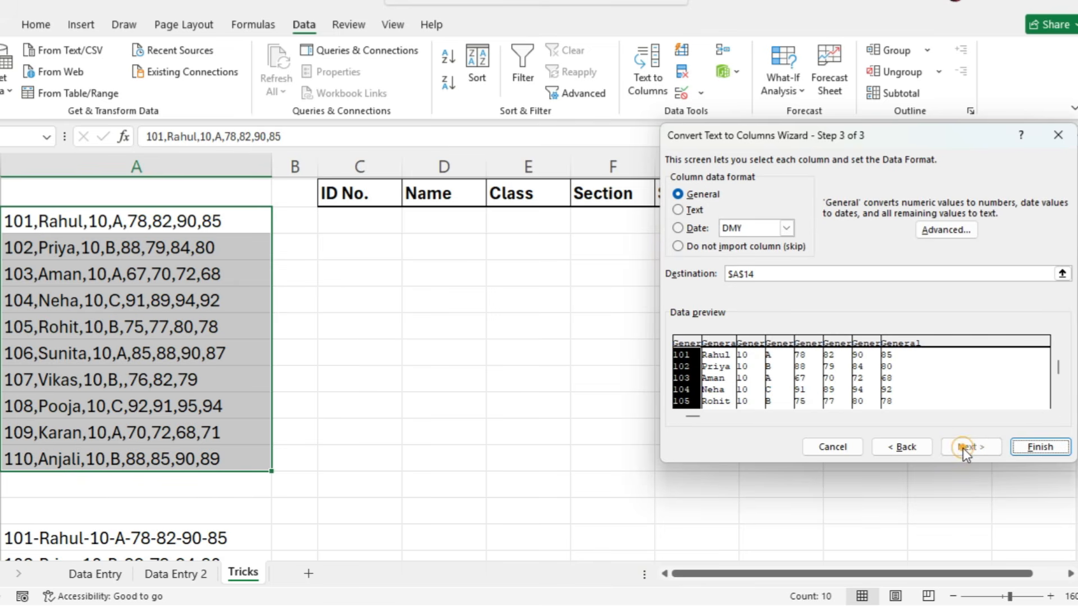
pyautogui.click(761, 275)
pyautogui.press('BackSpace')
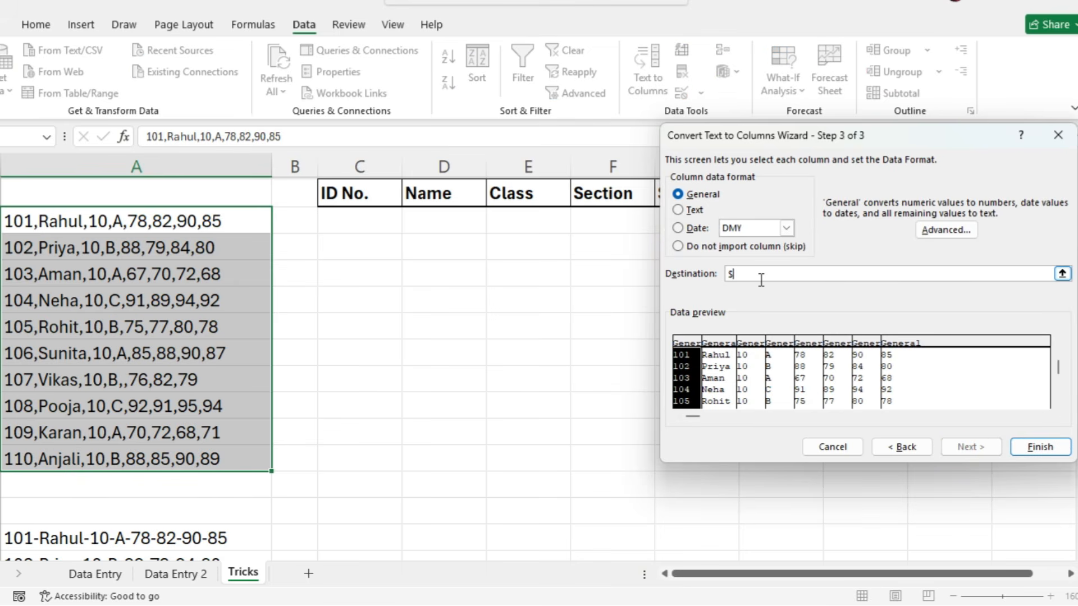
pyautogui.click(363, 225)
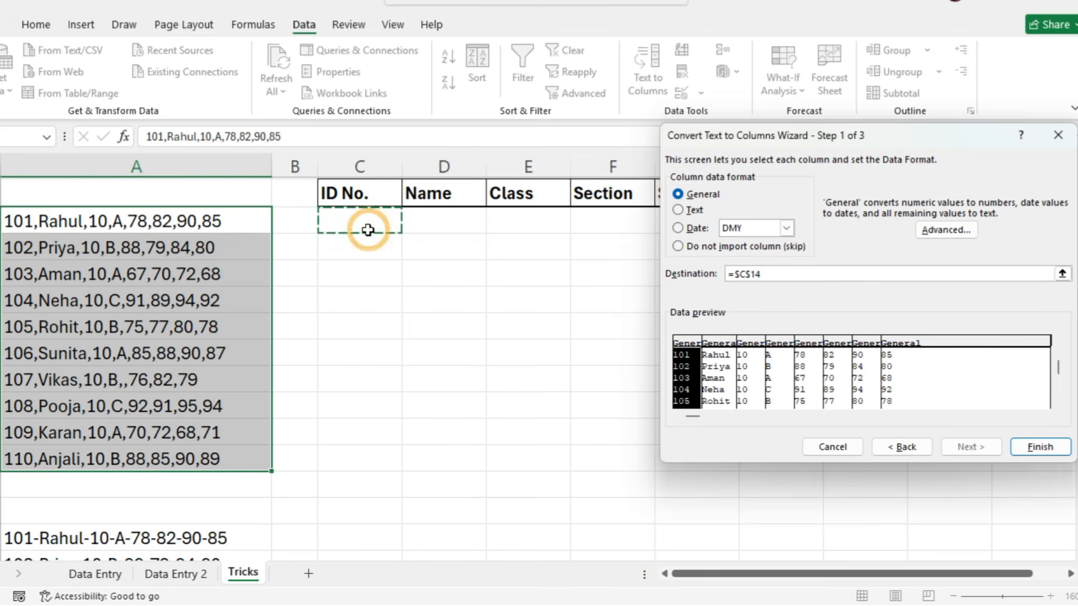
pyautogui.click(1029, 448)
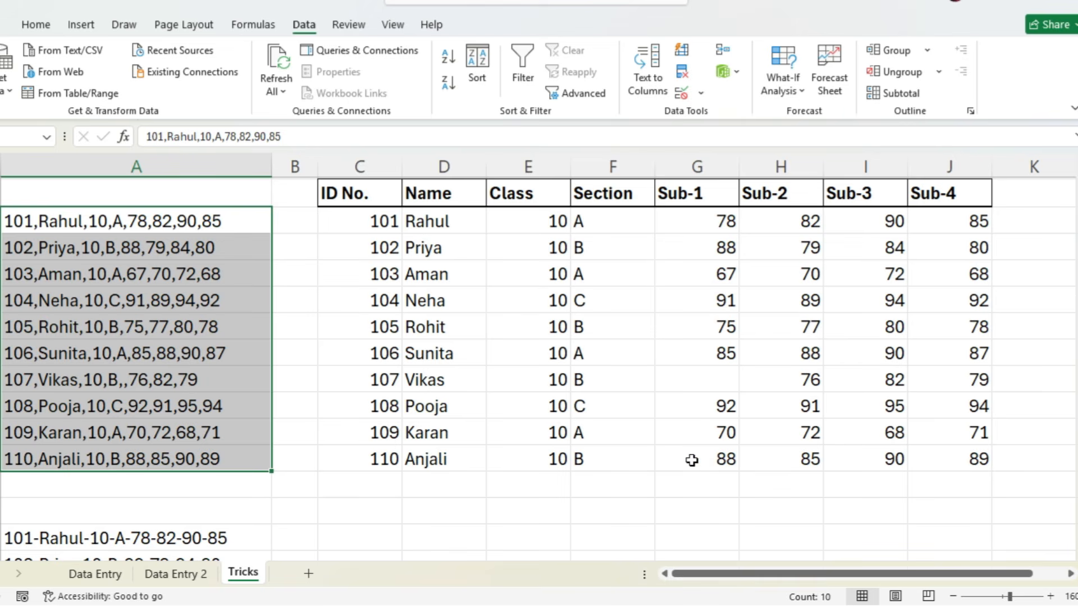
# - Copy the header row C13:J13 to C25, above the rows of the hyphen-separated records
pyautogui.scroll(-4, 692, 461)
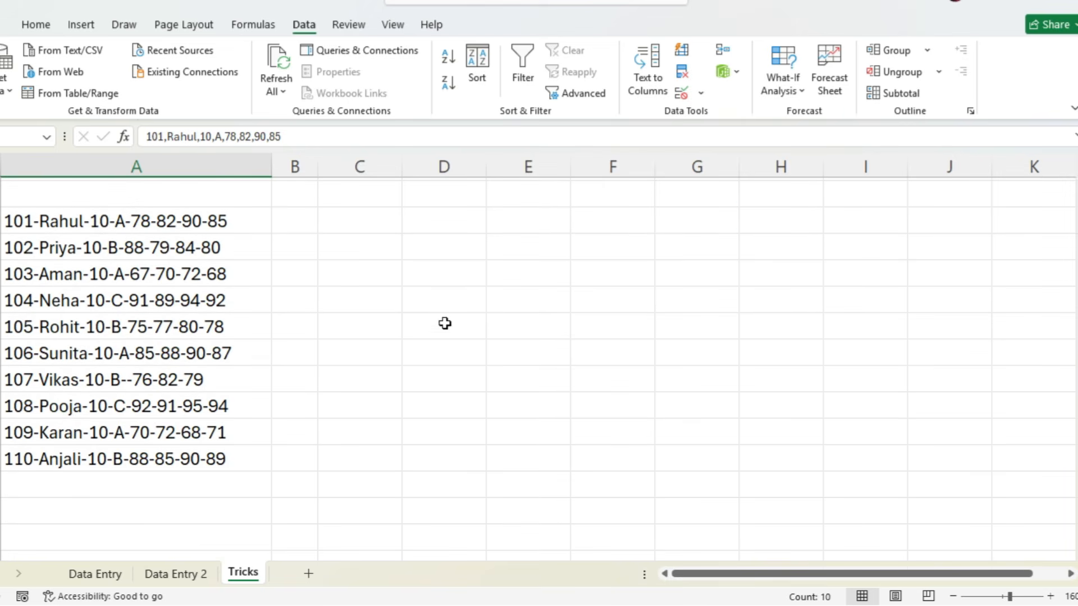
pyautogui.scroll(6, 390, 281)
pyautogui.moveTo(362, 351); pyautogui.dragTo(945, 348)
pyautogui.hotkey('ctrl', 'c')
pyautogui.scroll(-4, 849, 440)
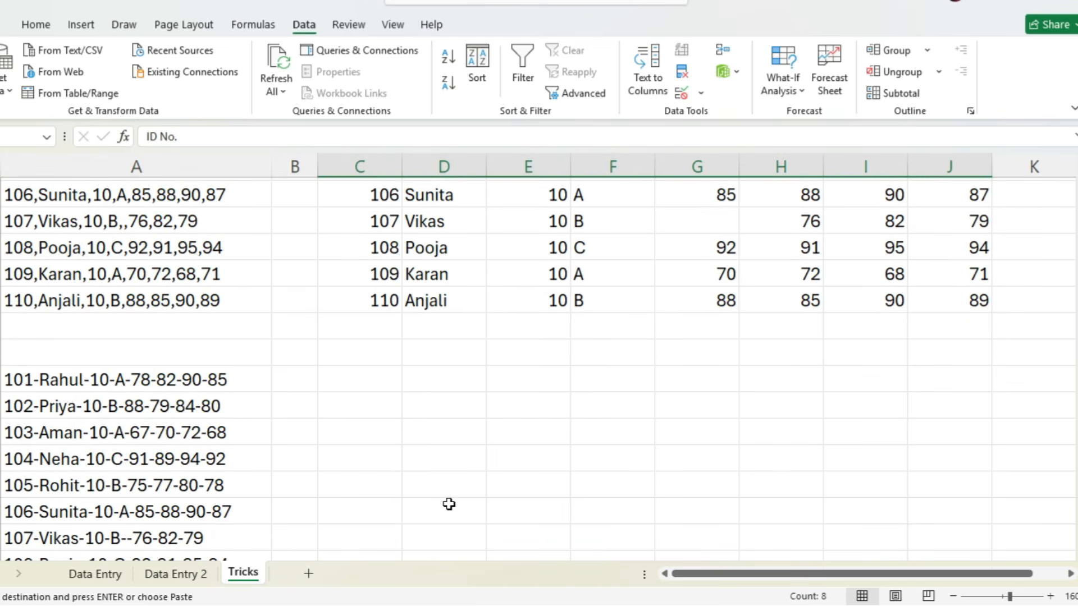
pyautogui.click(358, 352)
pyautogui.hotkey('ctrl', 'v')
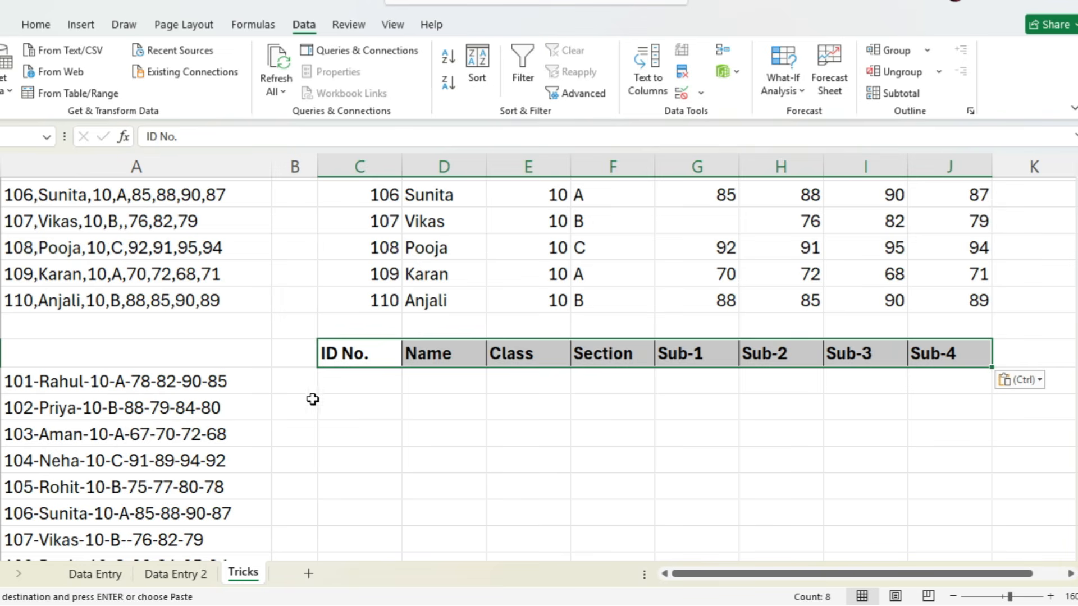
# - Start a delimited Text to Columns split on the hyphen-separated records in A26:A35, using a custom "-" delimiter instead of Comma
pyautogui.click(151, 389)
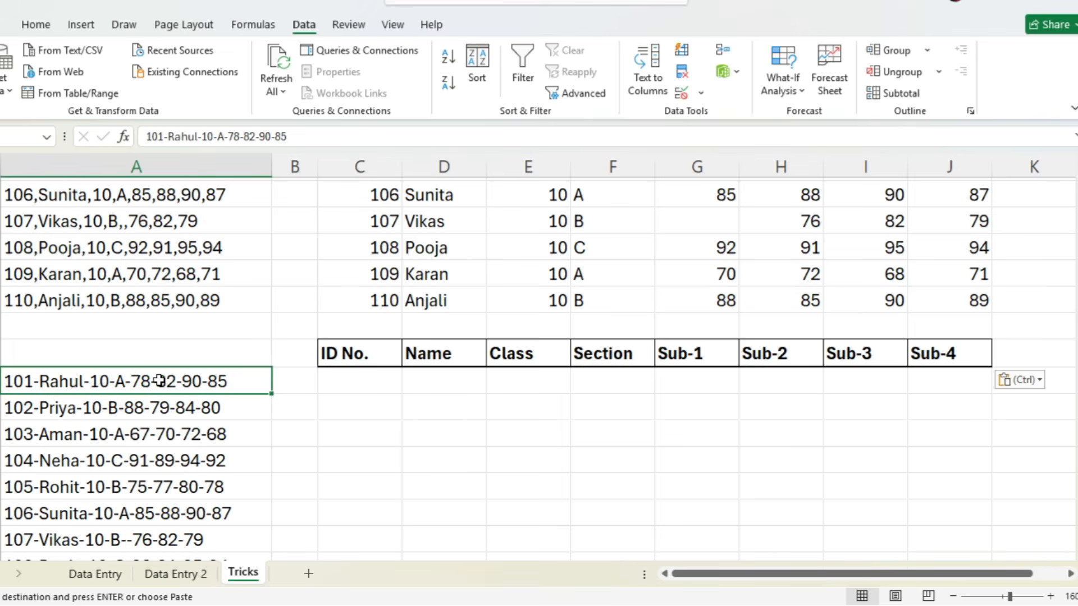
pyautogui.hotkey('ctrl', 'shift', 'Down')
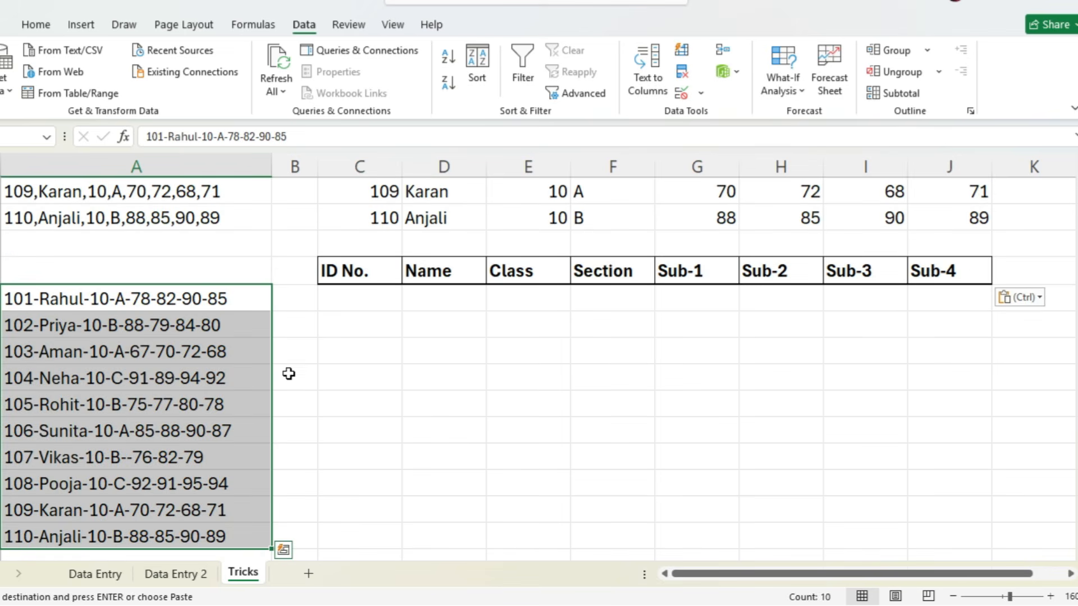
pyautogui.click(640, 76)
pyautogui.click(969, 447)
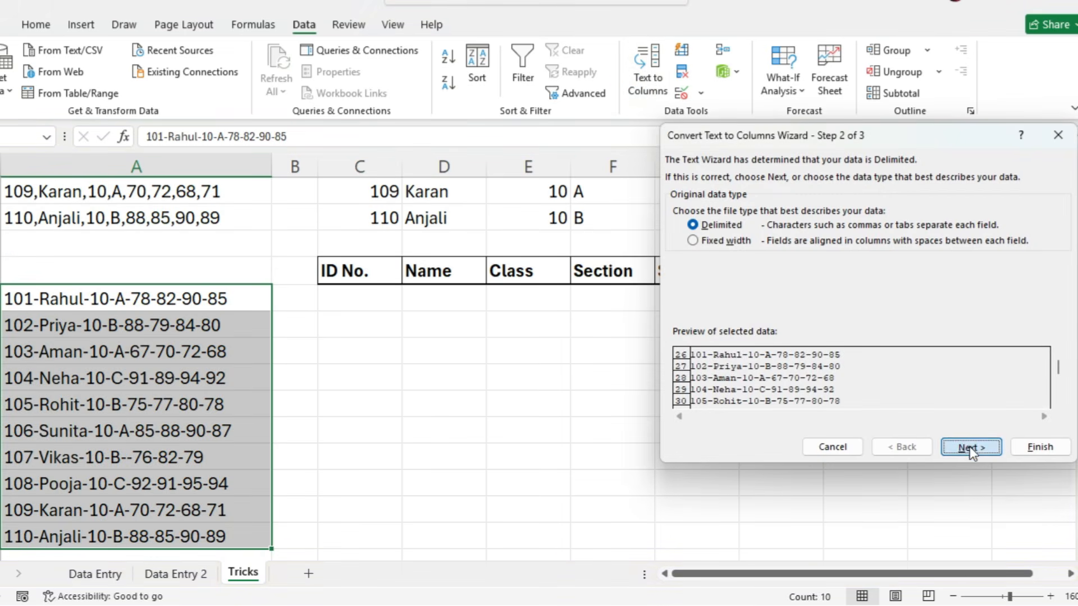
pyautogui.click(678, 240)
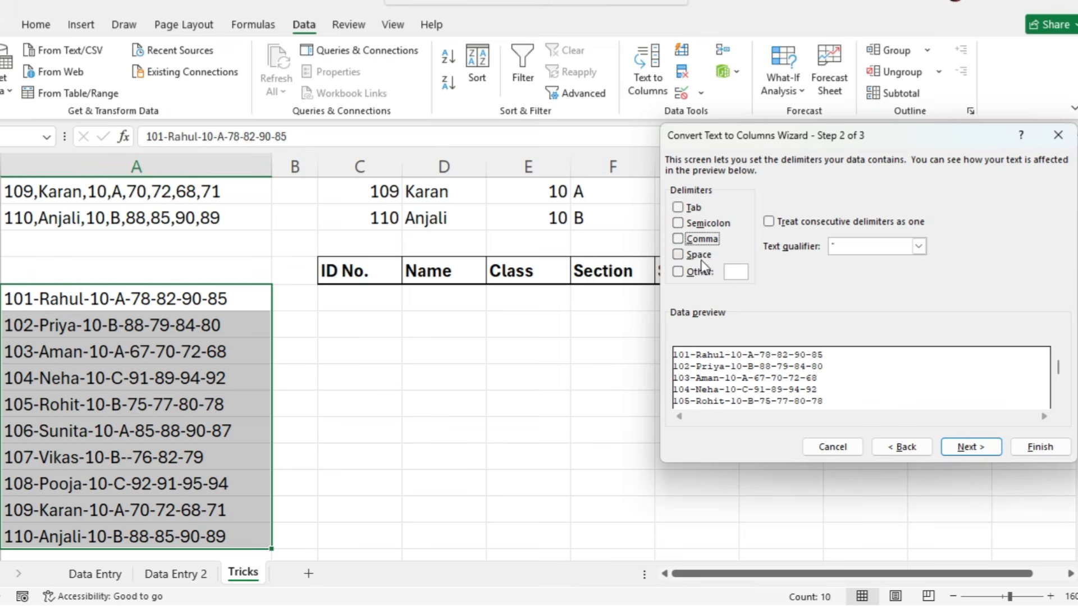
pyautogui.click(735, 273)
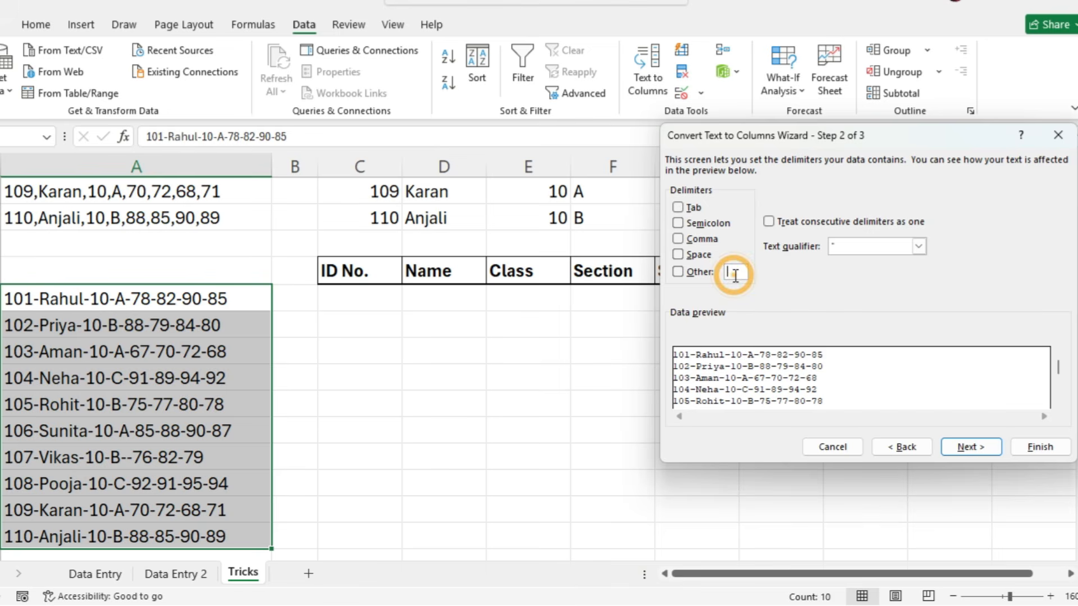
pyautogui.write('-')
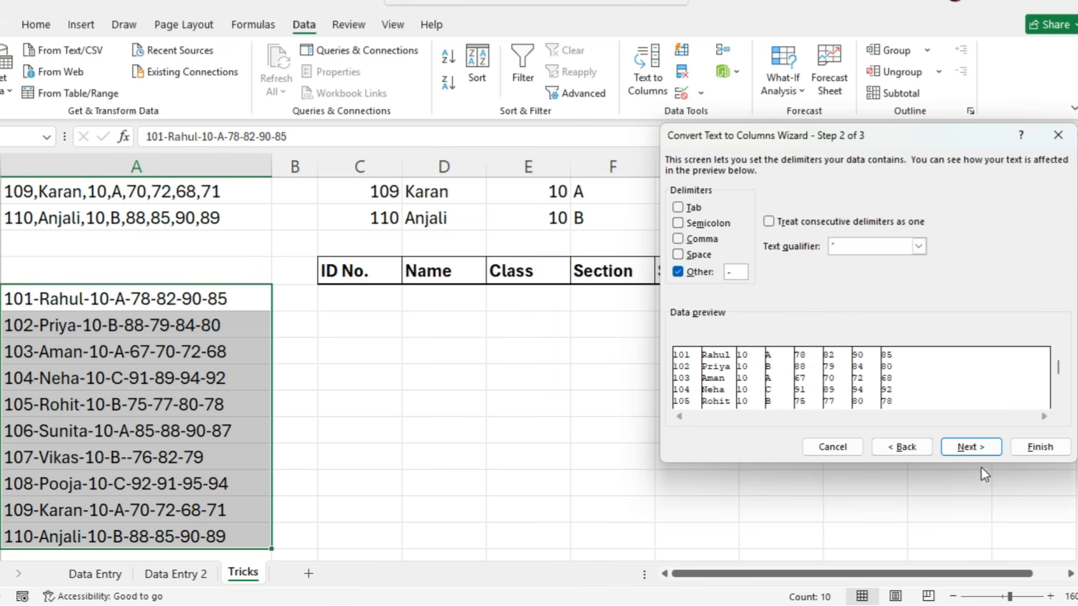
# - Replace the hyphen split's destination with C26 and finish the conversion
pyautogui.click(976, 448)
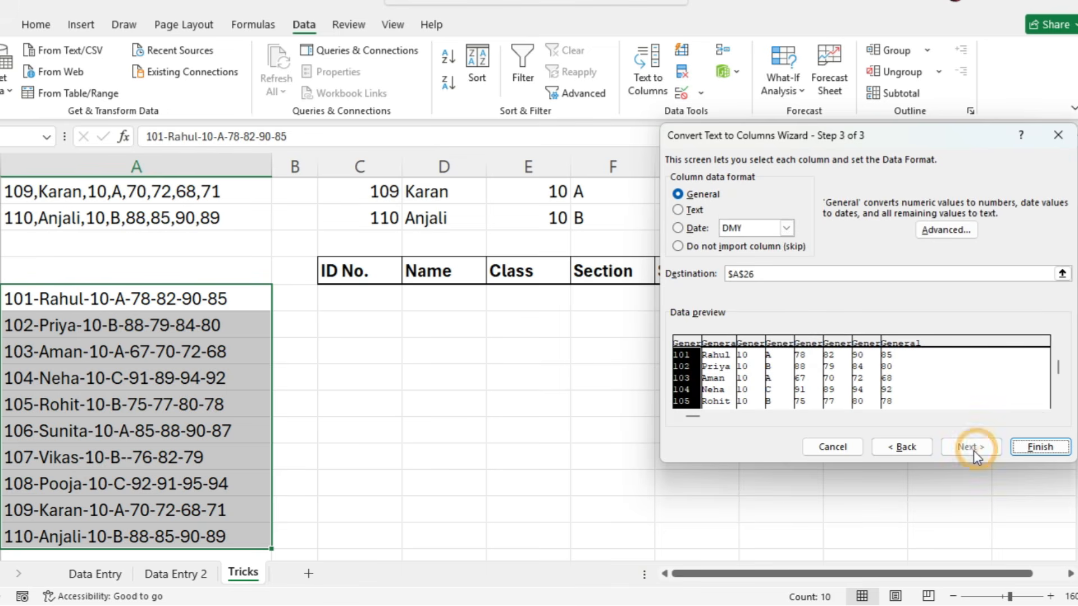
pyautogui.click(749, 273)
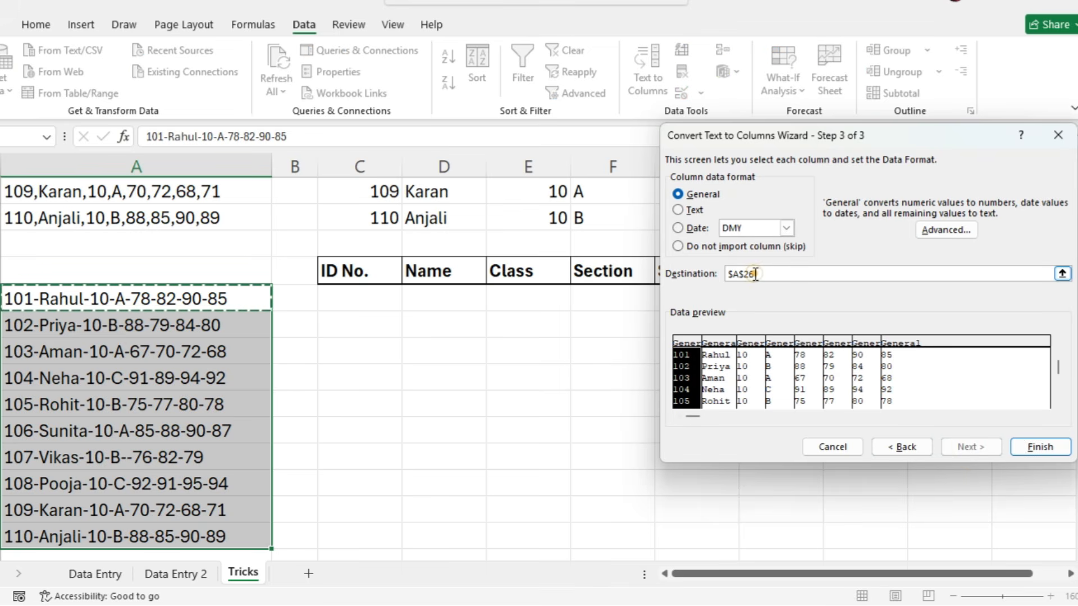
pyautogui.moveTo(754, 273); pyautogui.dragTo(726, 271)
pyautogui.click(361, 298)
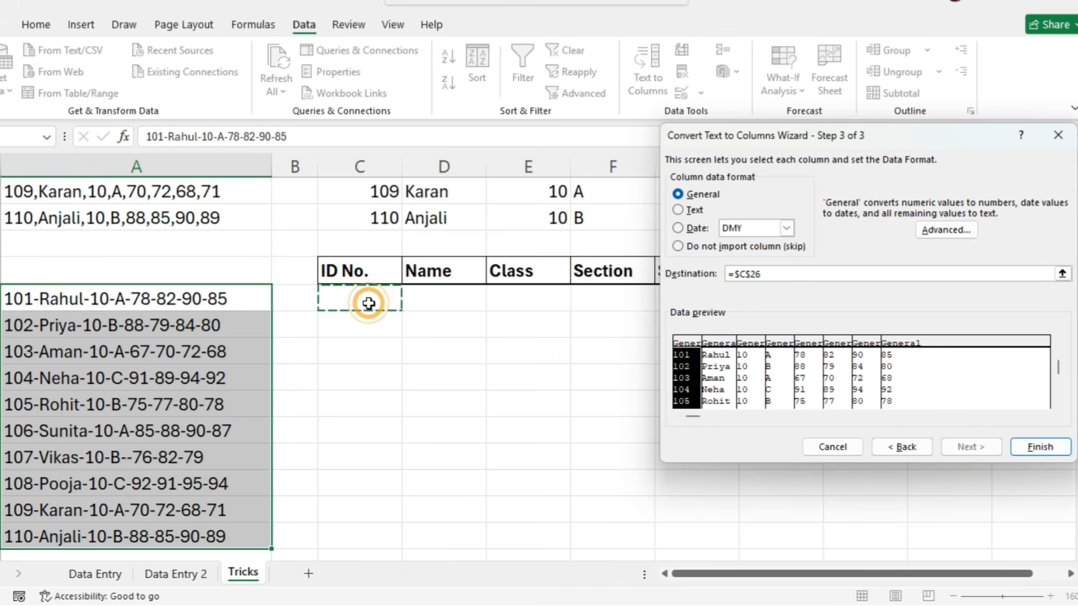
pyautogui.click(1049, 444)
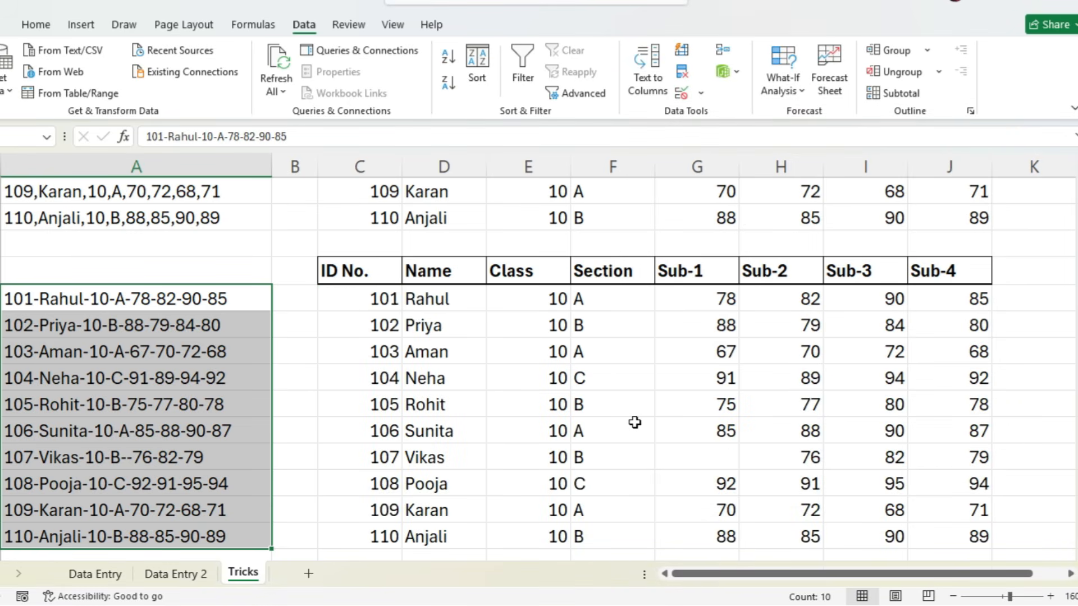
# - Clear the Sub-2 mark in H29 and the Sub-3 mark in I31 of the hyphen-split table
pyautogui.scroll(-1, 633, 423)
pyautogui.click(722, 374)
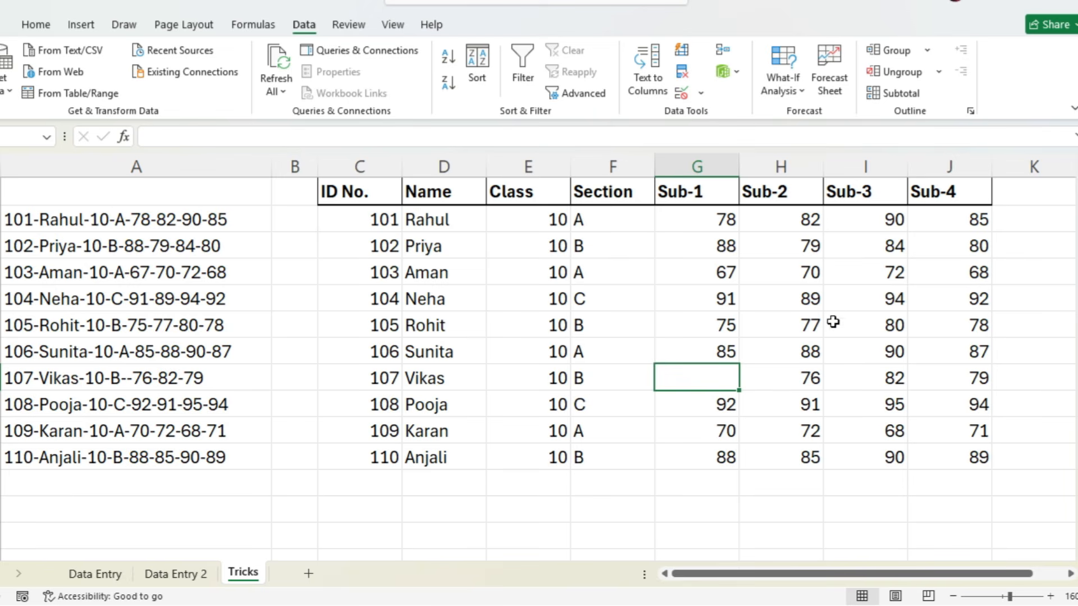
pyautogui.click(802, 300)
pyautogui.press('Delete')
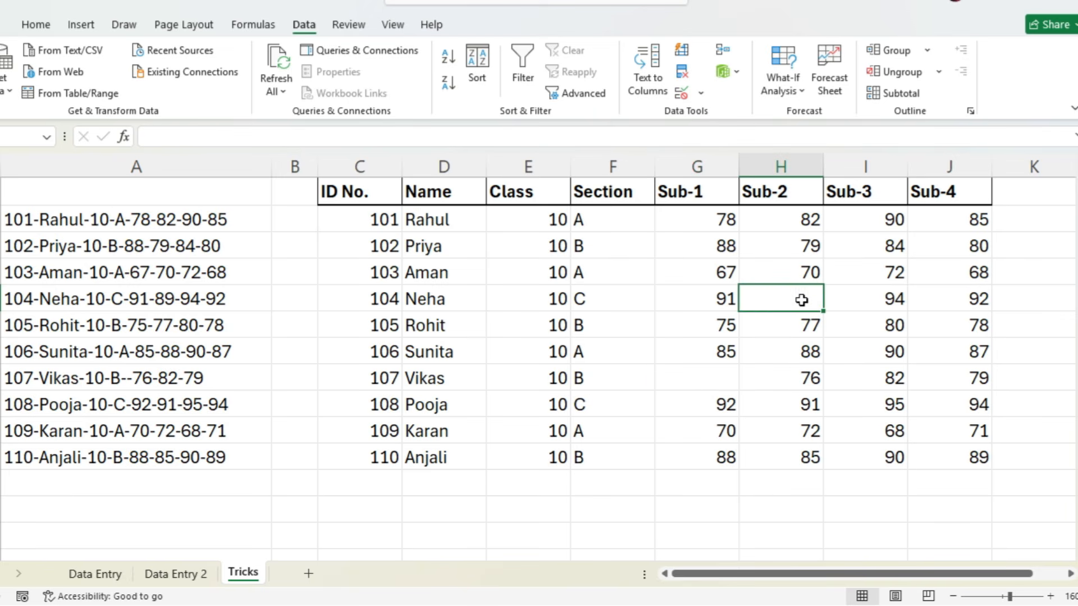
pyautogui.click(892, 352)
pyautogui.press('Delete')
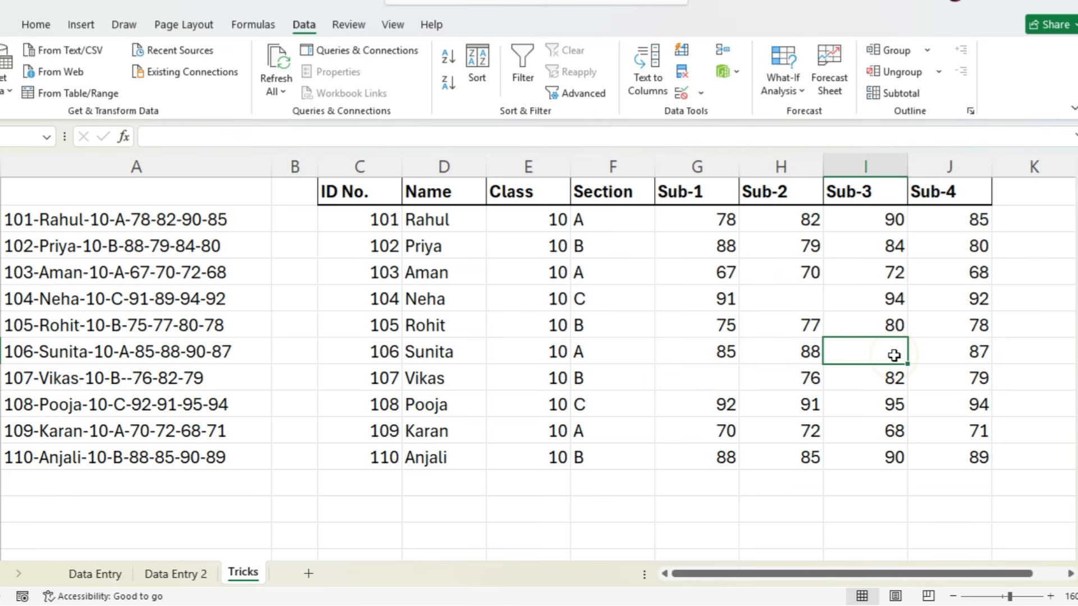
pyautogui.click(790, 300)
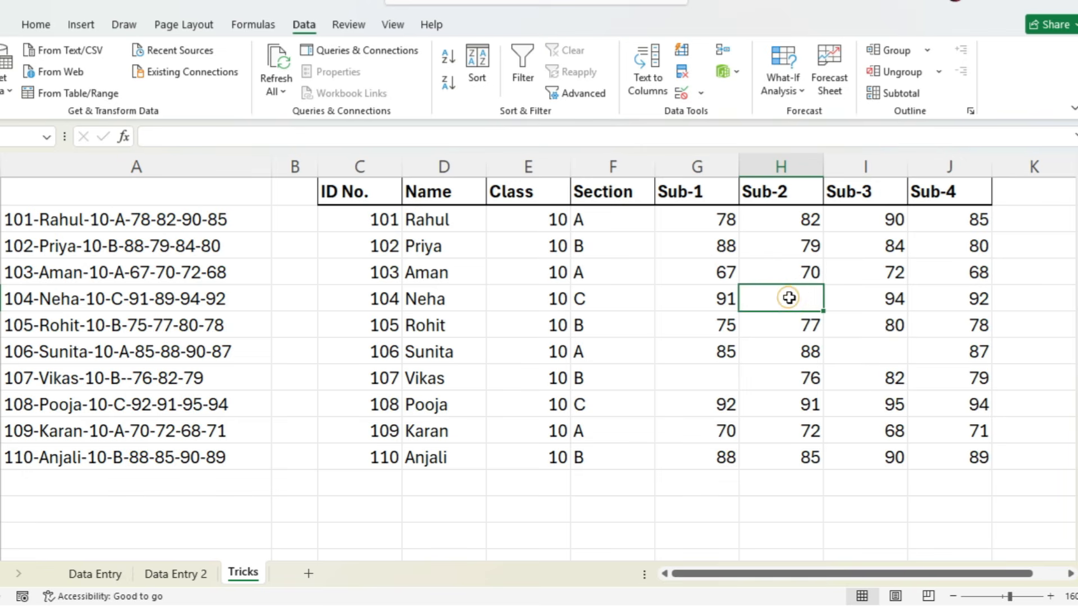
pyautogui.click(898, 351)
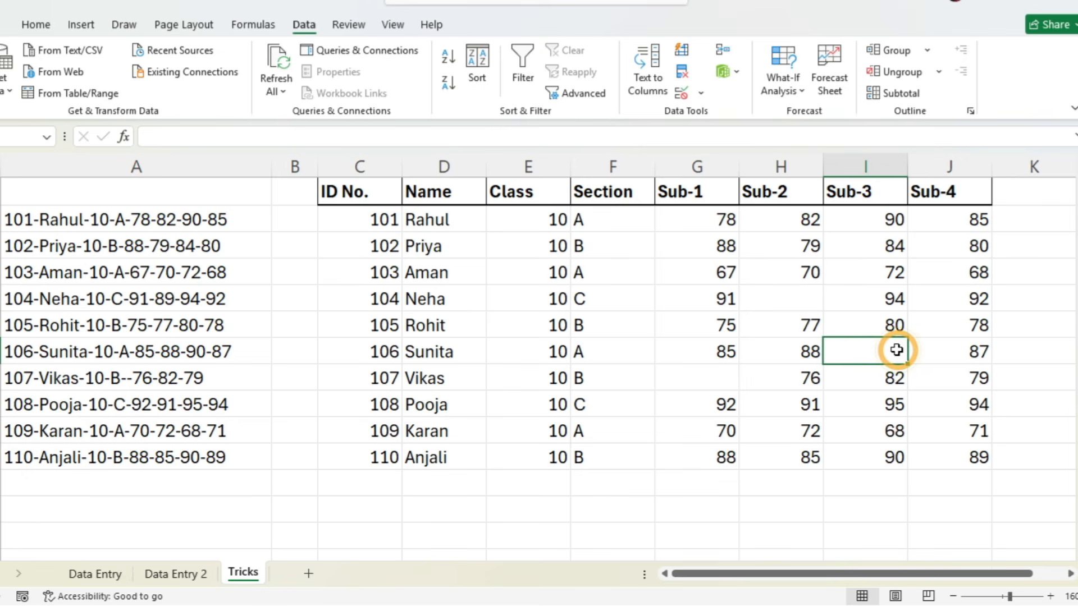
# - Select all blank cells in the hyphen-split table with Go To Special and fill them all with 0 at once
pyautogui.hotkey('ctrl', 'a')
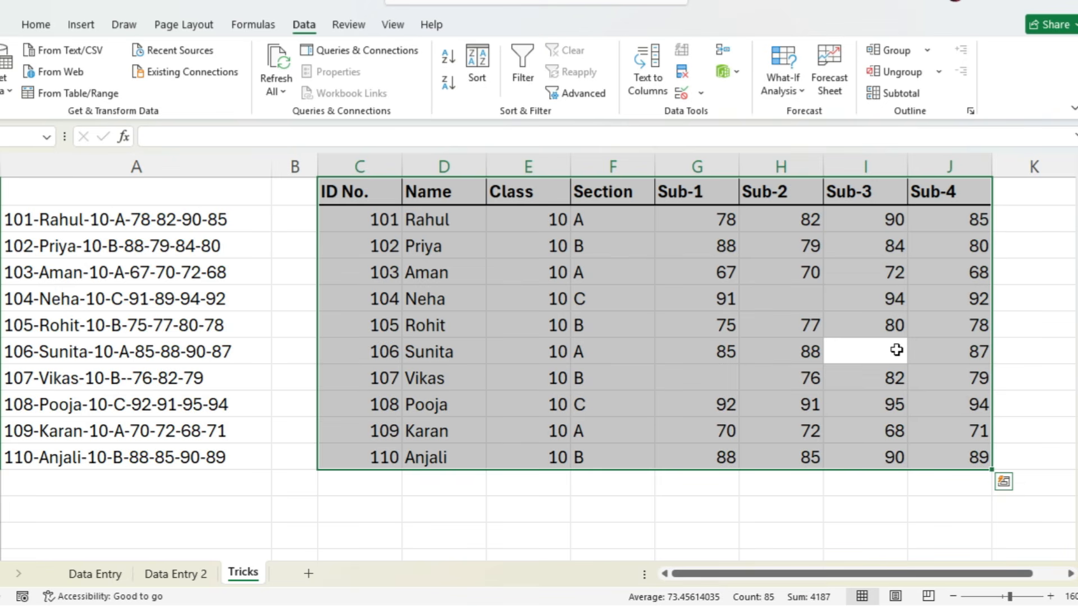
pyautogui.hotkey('ctrl', 'g')
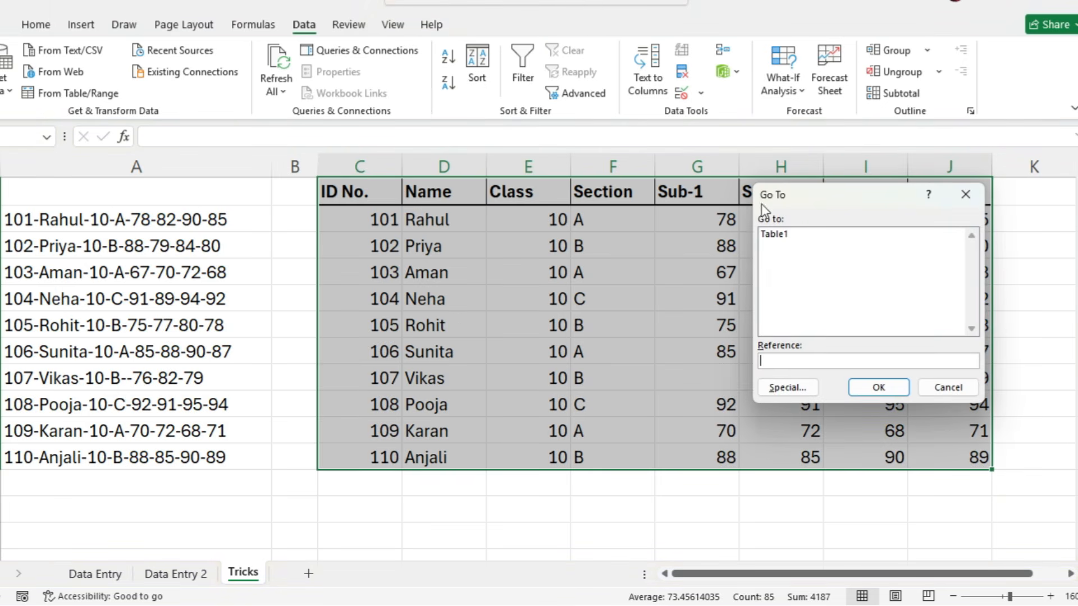
pyautogui.click(779, 389)
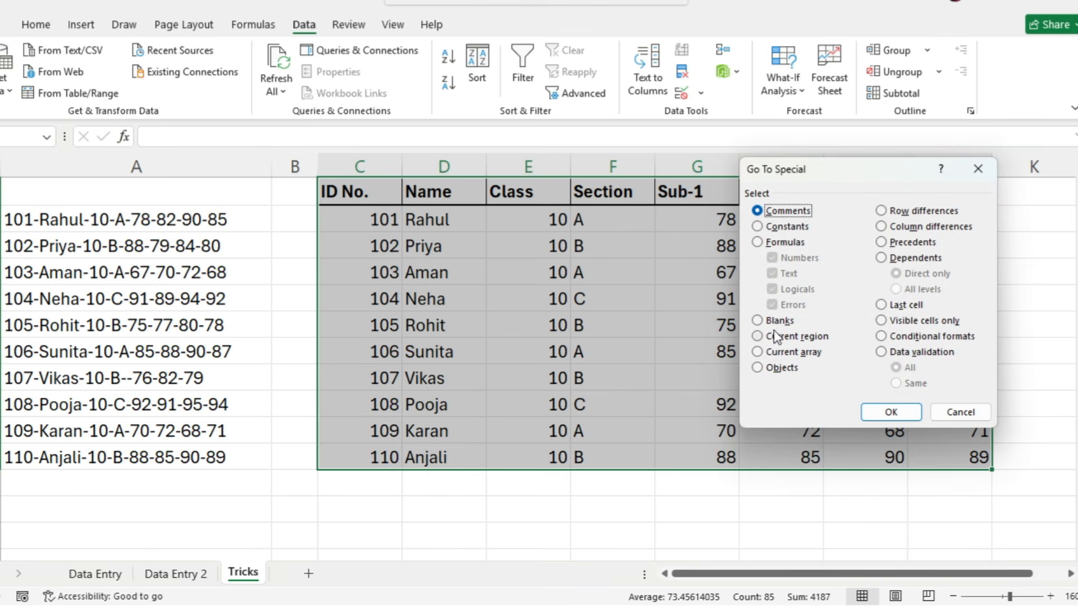
pyautogui.click(759, 320)
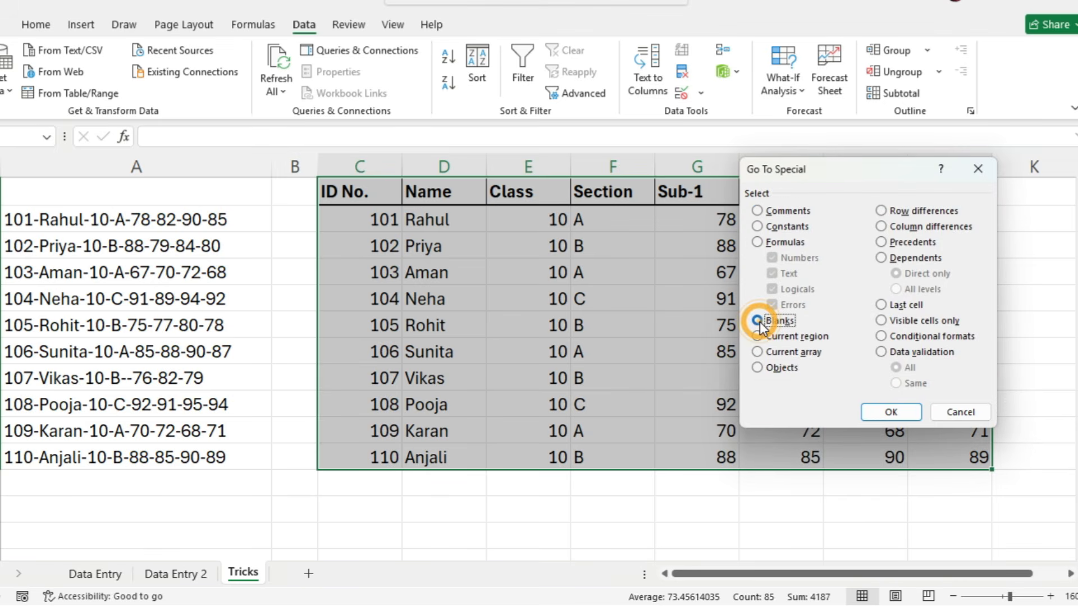
pyautogui.click(883, 411)
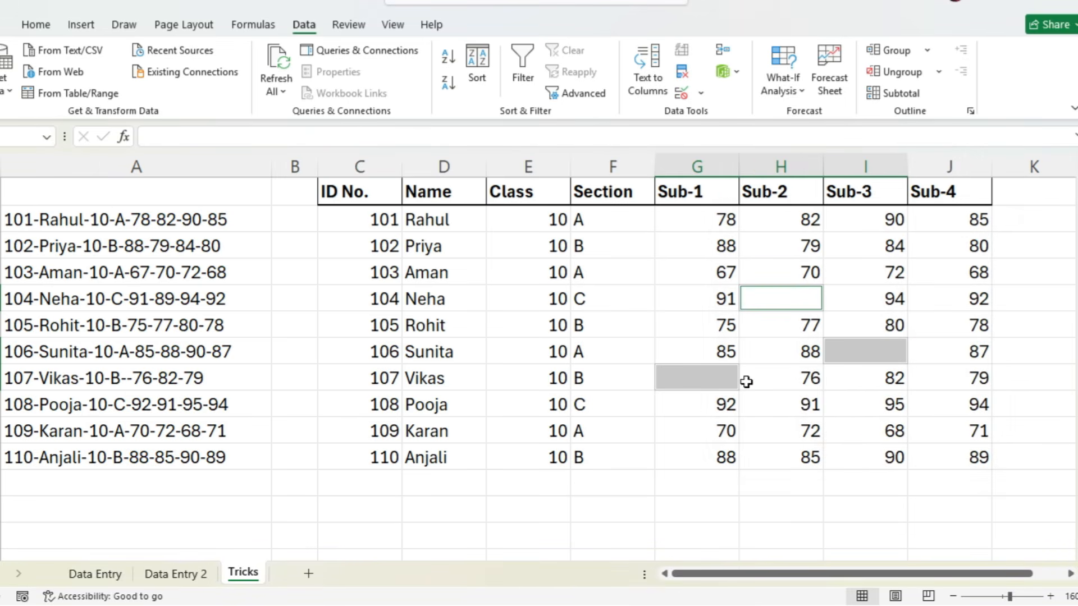
pyautogui.write('0')
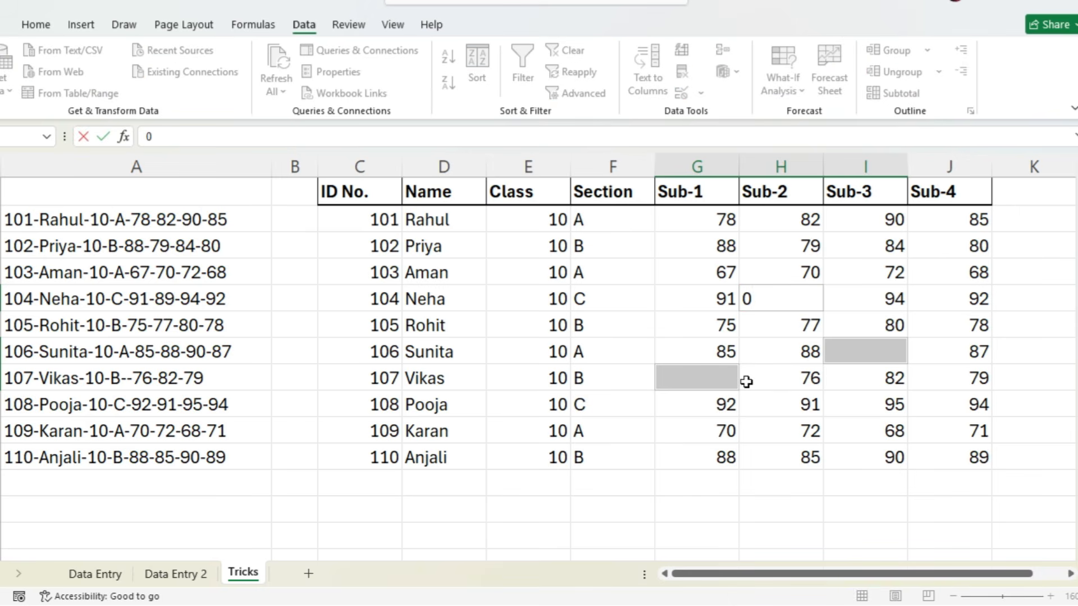
pyautogui.hotkey('ctrl', 'Return')
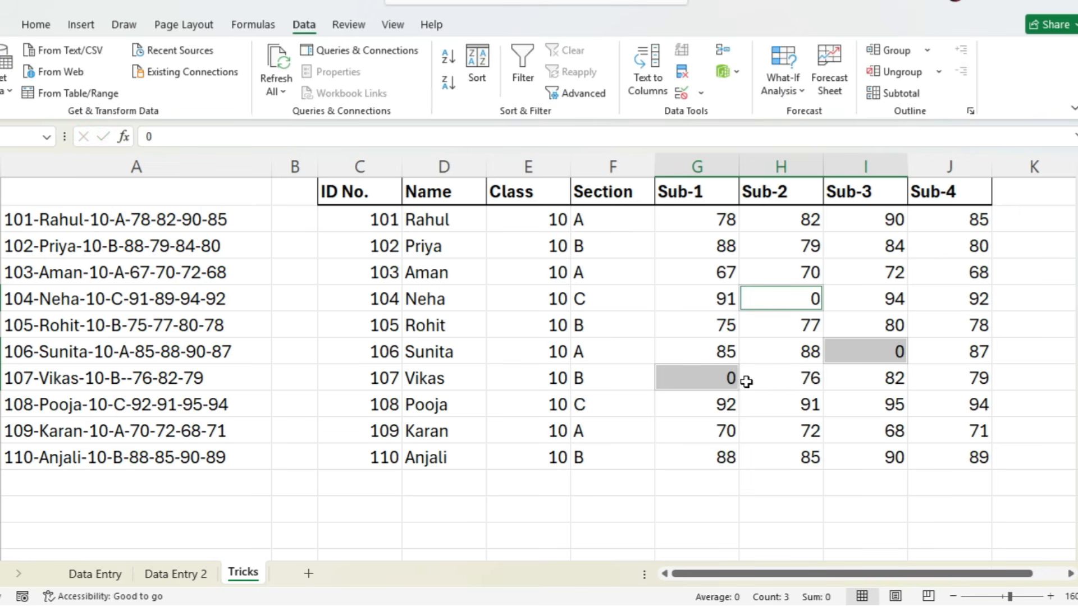
pyautogui.click(718, 477)
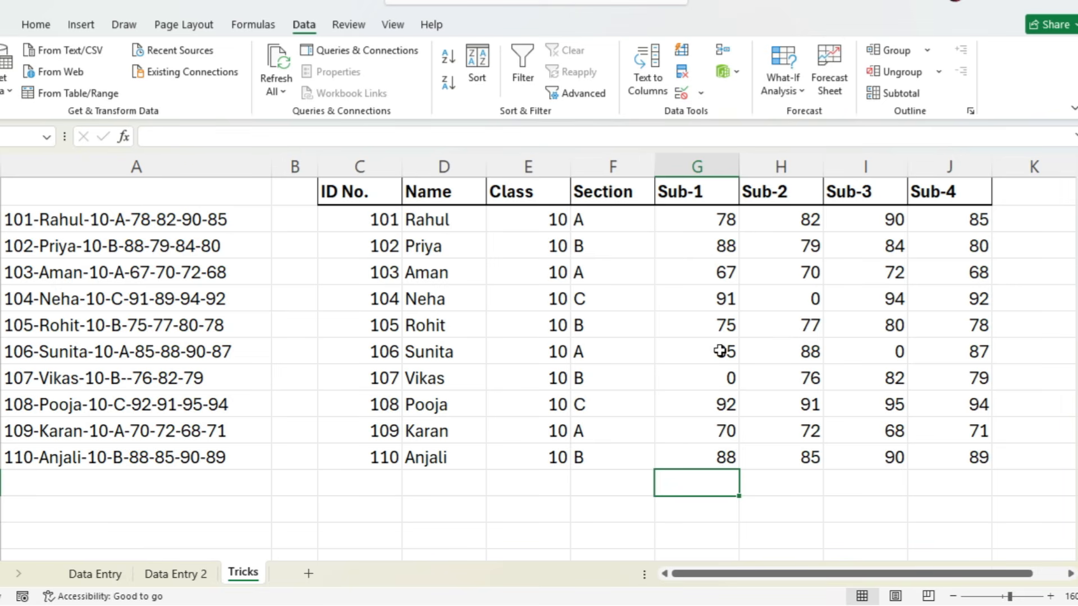
# - Insert a column before Course in the Data Entry 2 sheet's Student's Record table and give it the header Gender
pyautogui.scroll(1, 721, 349)
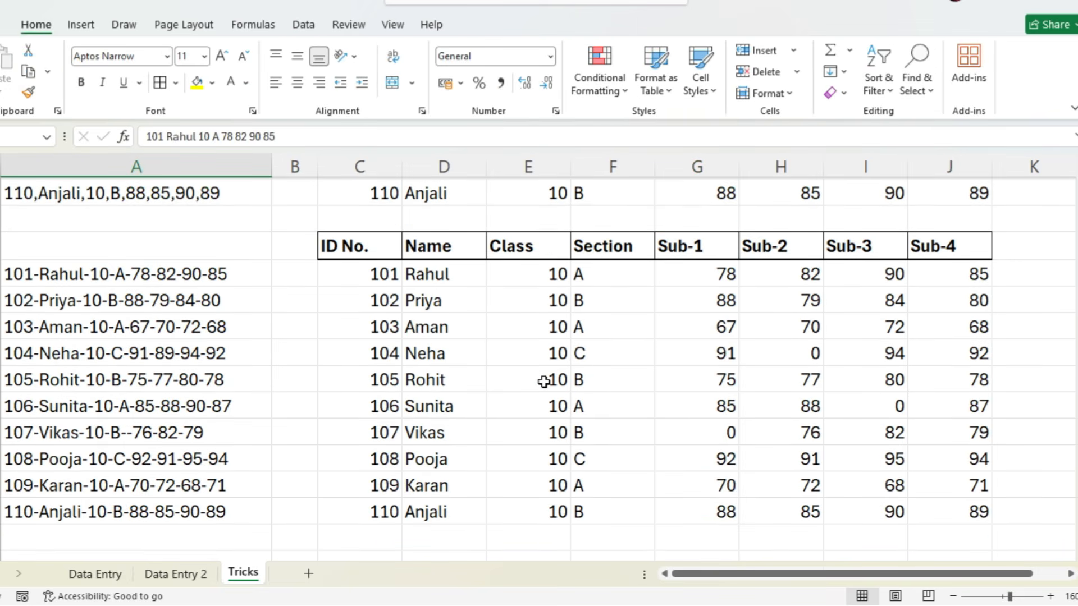
pyautogui.scroll(4, 559, 373)
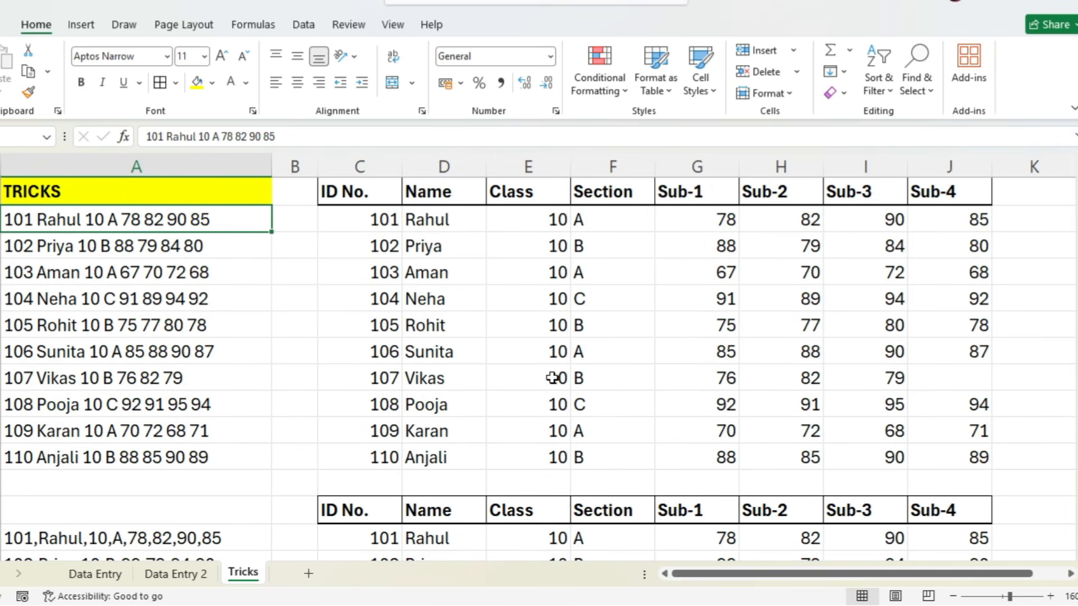
pyautogui.click(169, 574)
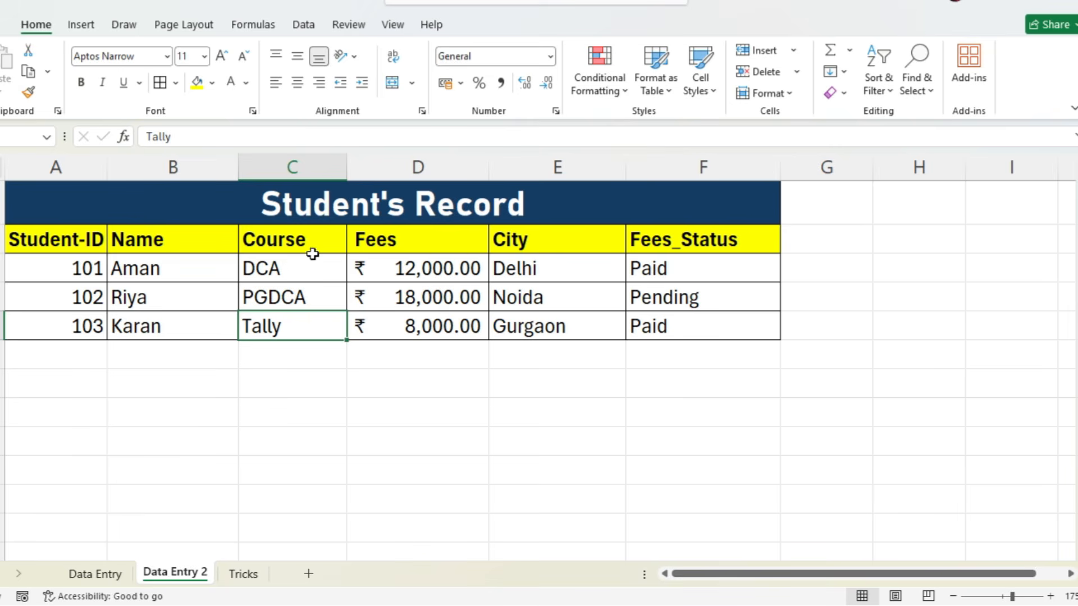
pyautogui.click(302, 162)
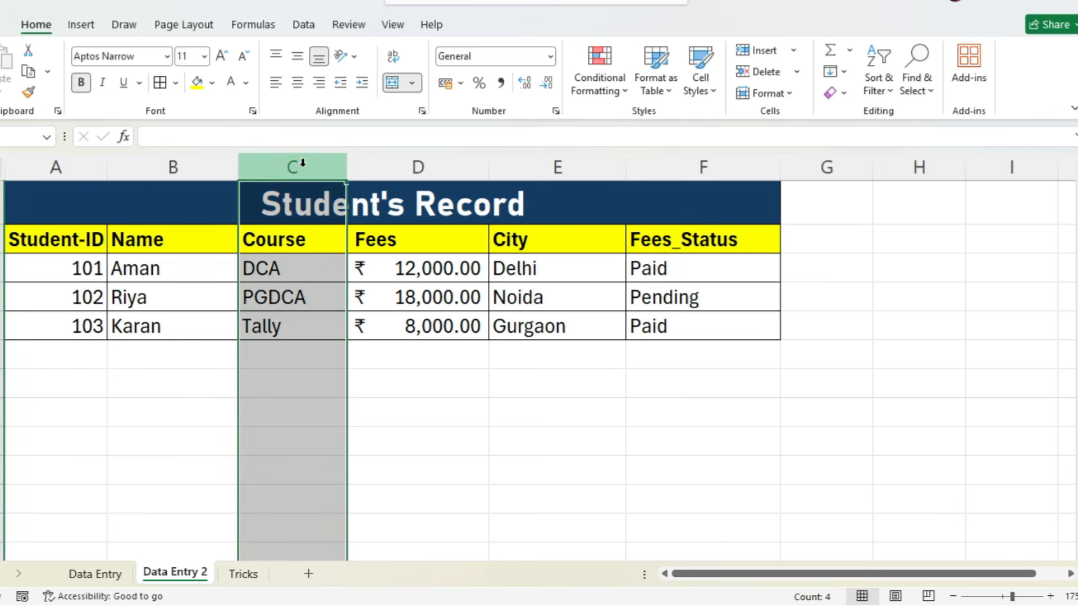
pyautogui.click(748, 52)
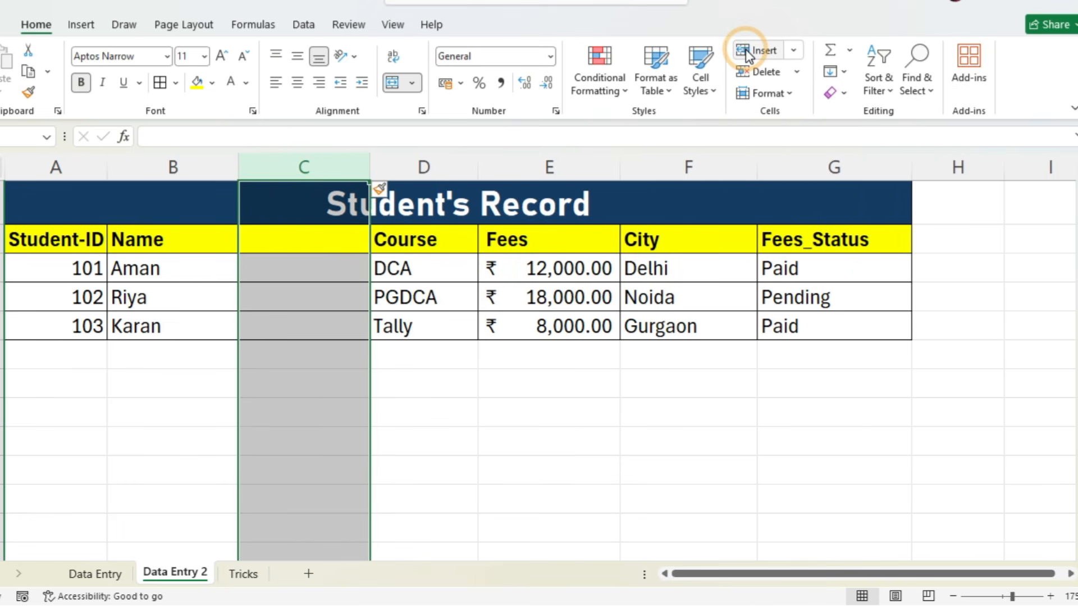
pyautogui.click(310, 231)
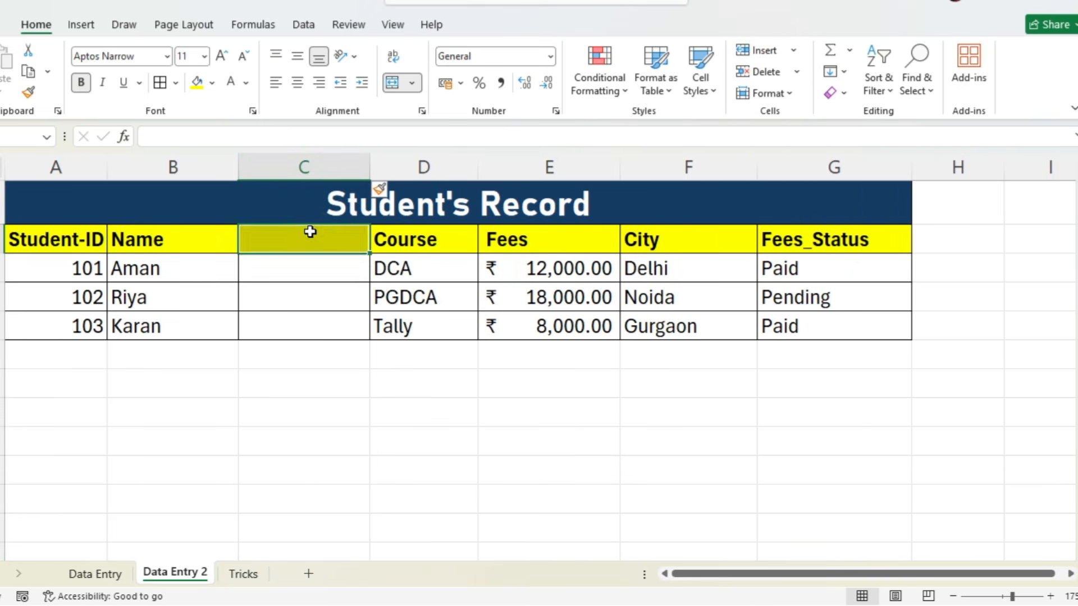
pyautogui.write('Gender')
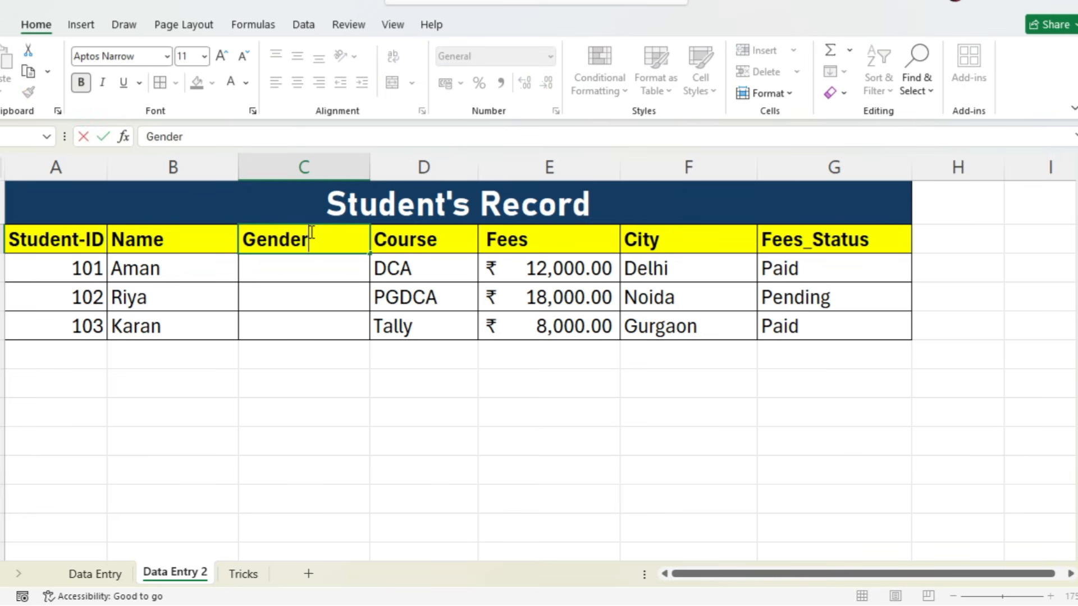
pyautogui.press('Return')
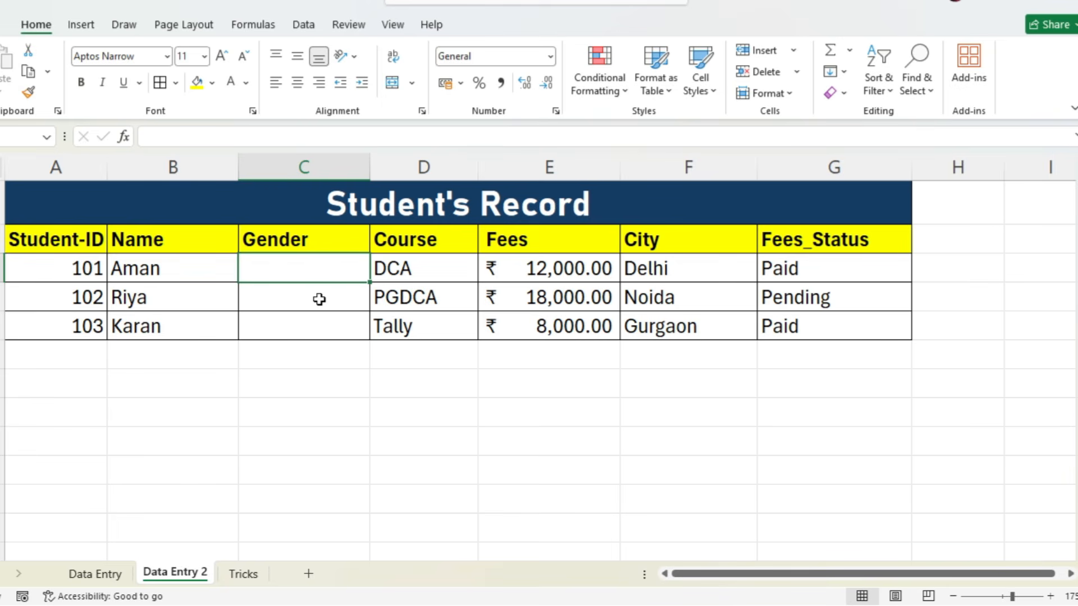
# - Apply list data validation with the options Male, Female and Other to nine Gender cells, starting with the first student's row
pyautogui.moveTo(322, 264); pyautogui.dragTo(312, 507)
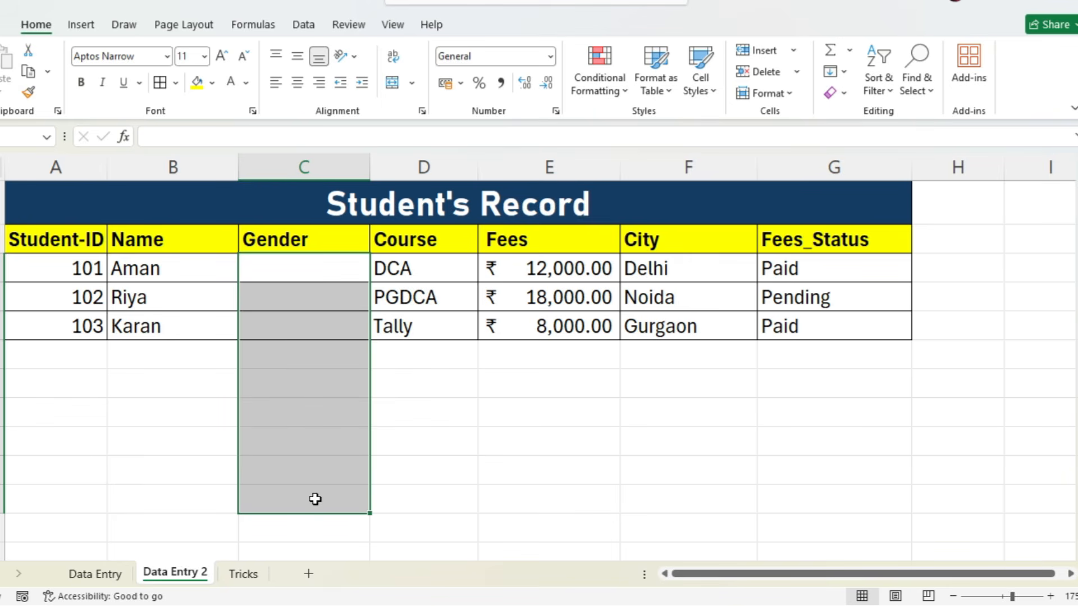
pyautogui.click(304, 26)
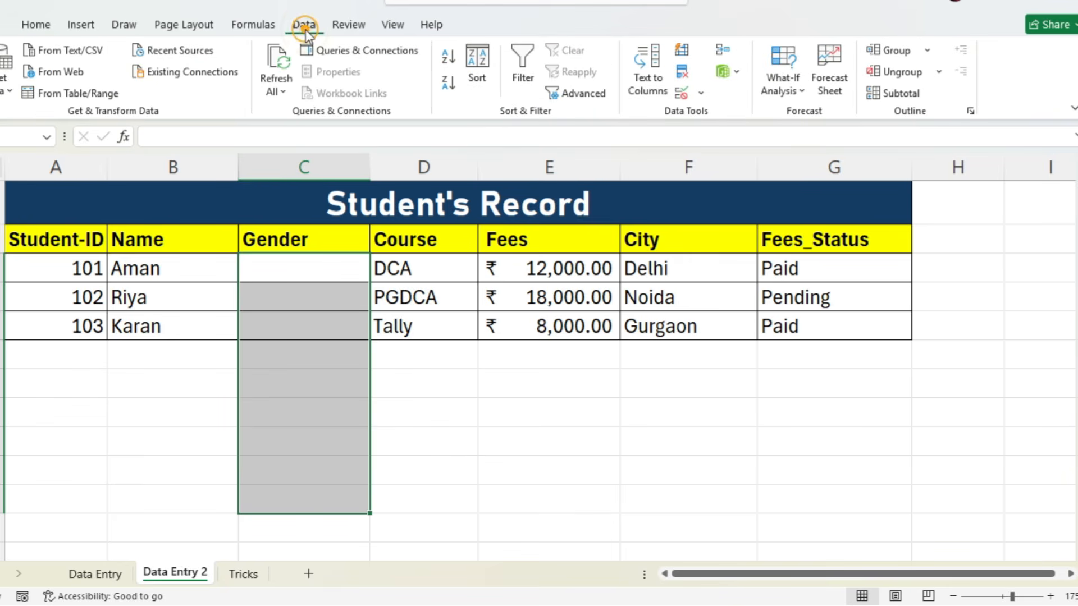
pyautogui.click(679, 94)
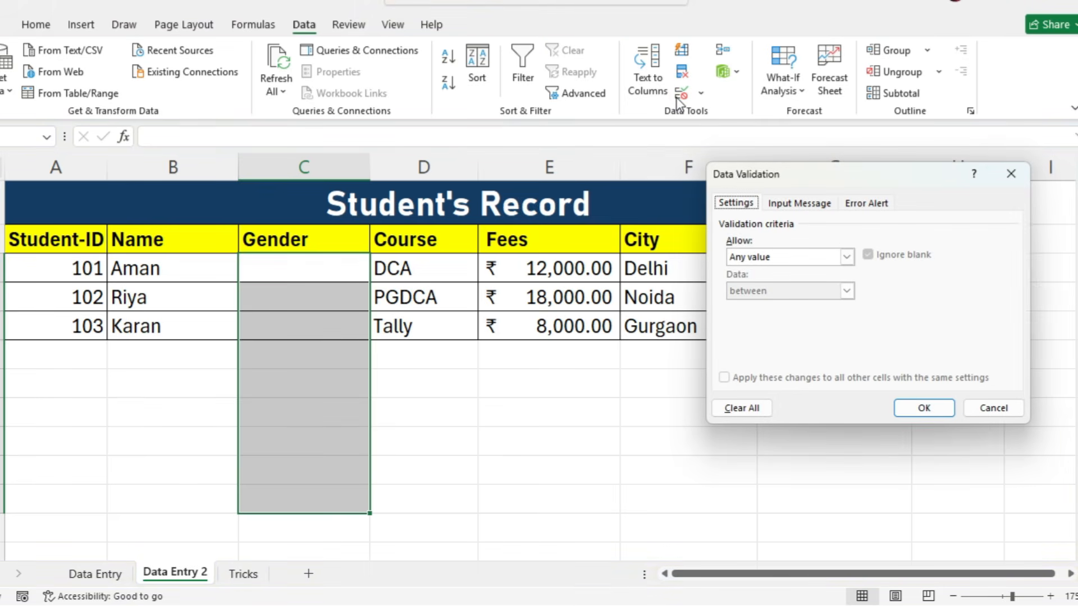
pyautogui.click(763, 257)
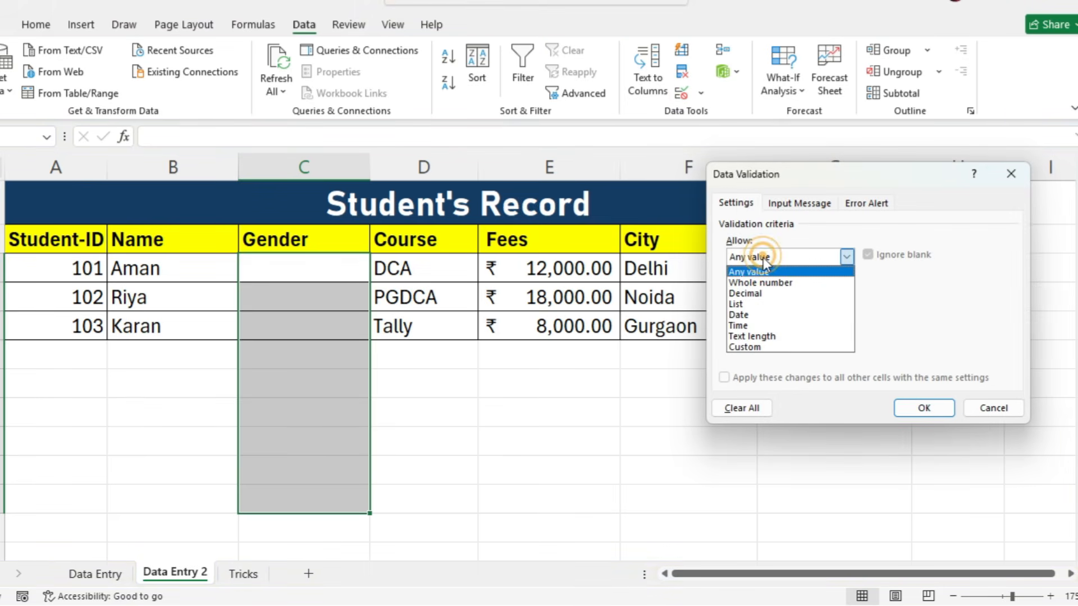
pyautogui.click(766, 291)
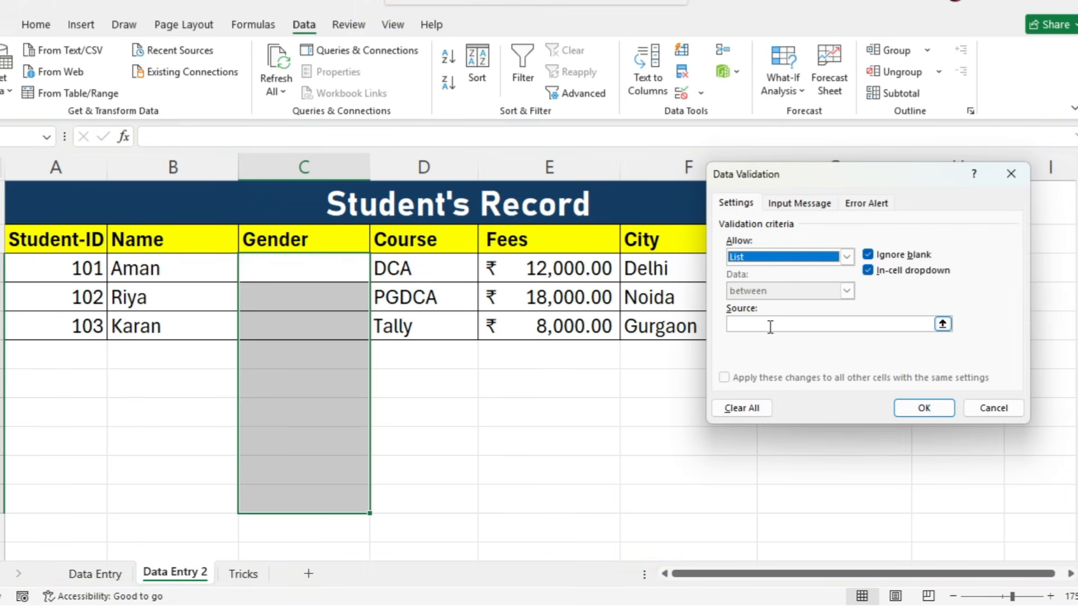
pyautogui.click(770, 324)
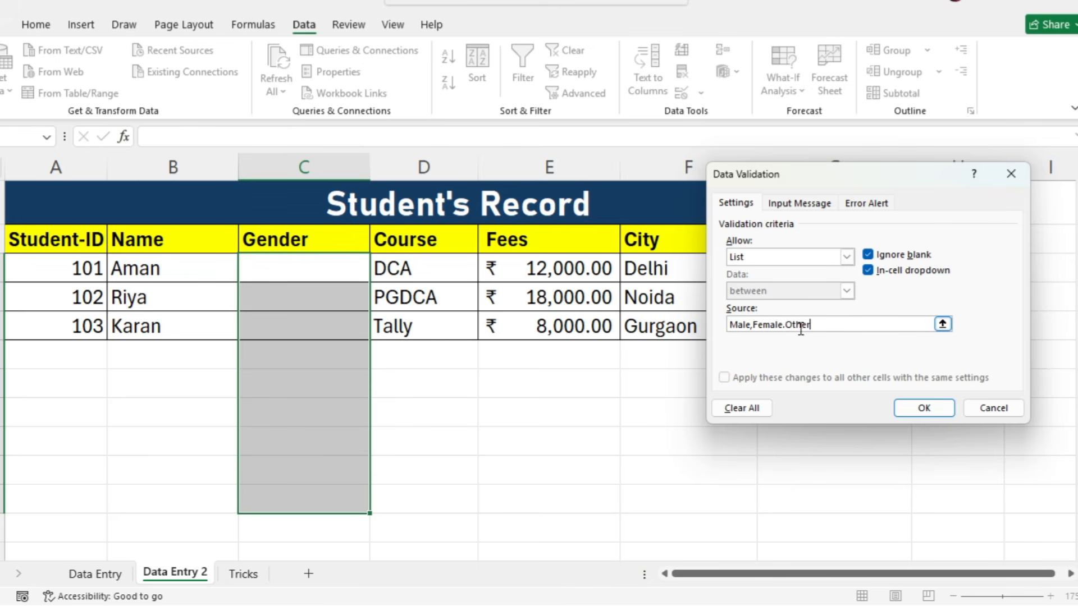
pyautogui.click(934, 413)
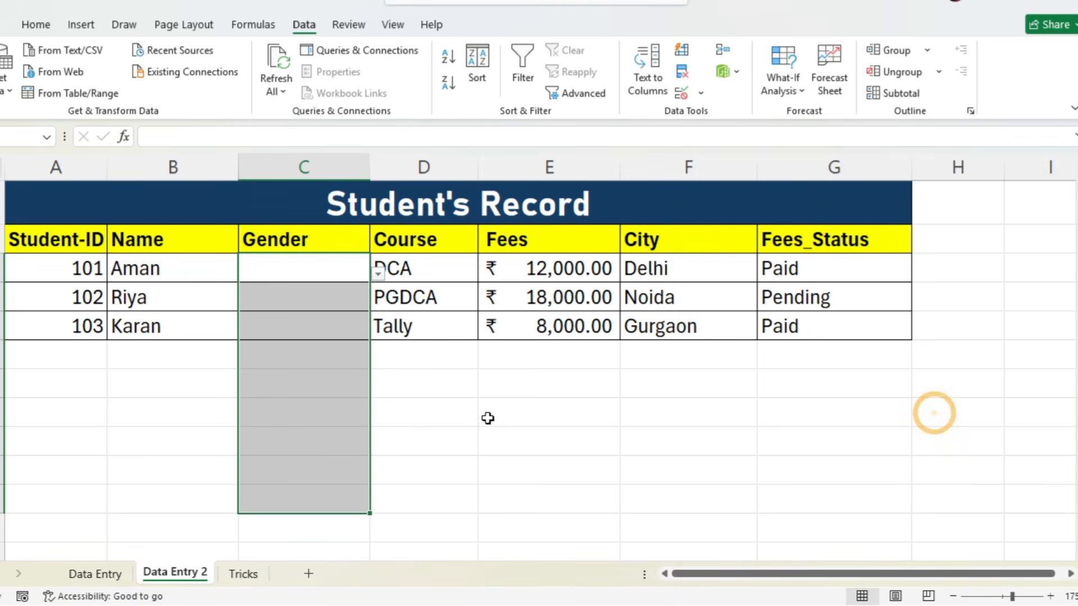
# - Choose Male for the first and third students and Female for the second in the Gender column's dropdowns
pyautogui.click(308, 275)
pyautogui.click(378, 273)
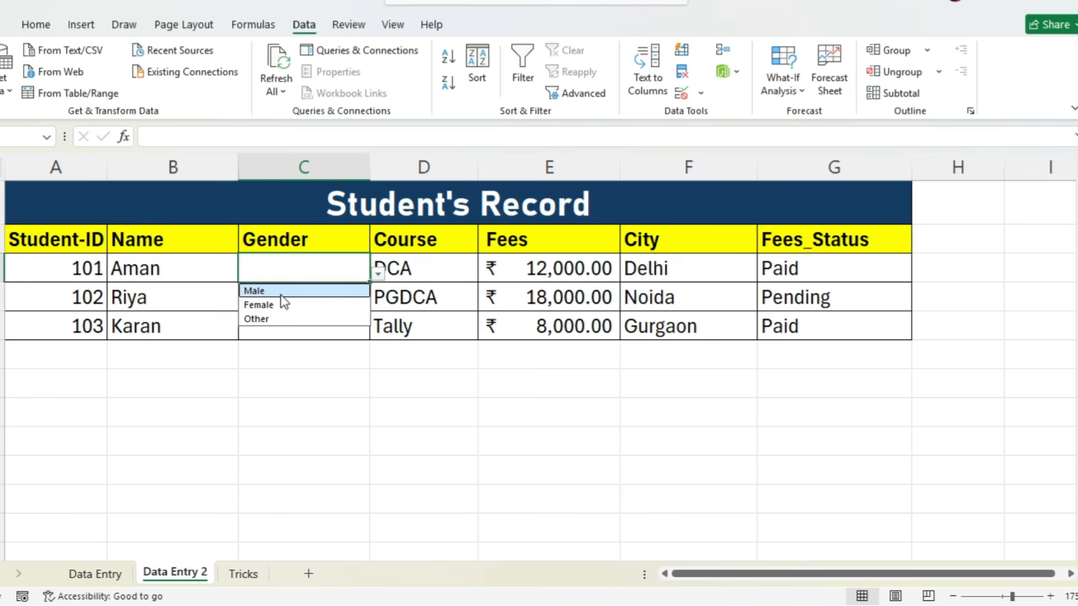
pyautogui.click(281, 293)
pyautogui.click(331, 298)
pyautogui.click(378, 302)
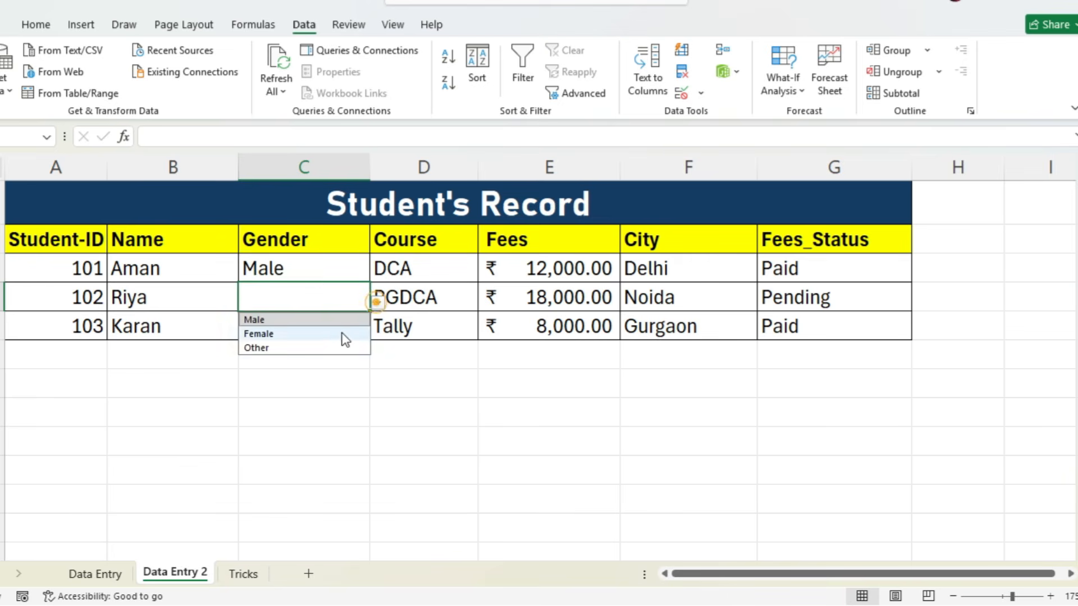
pyautogui.click(338, 334)
pyautogui.click(354, 330)
pyautogui.click(377, 331)
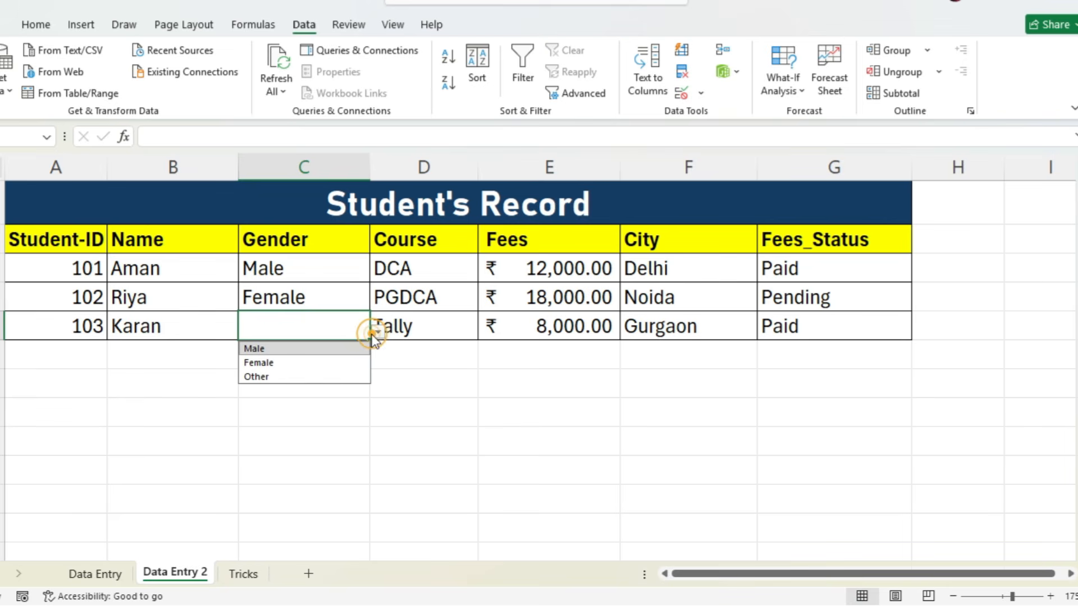
pyautogui.click(343, 347)
pyautogui.click(372, 382)
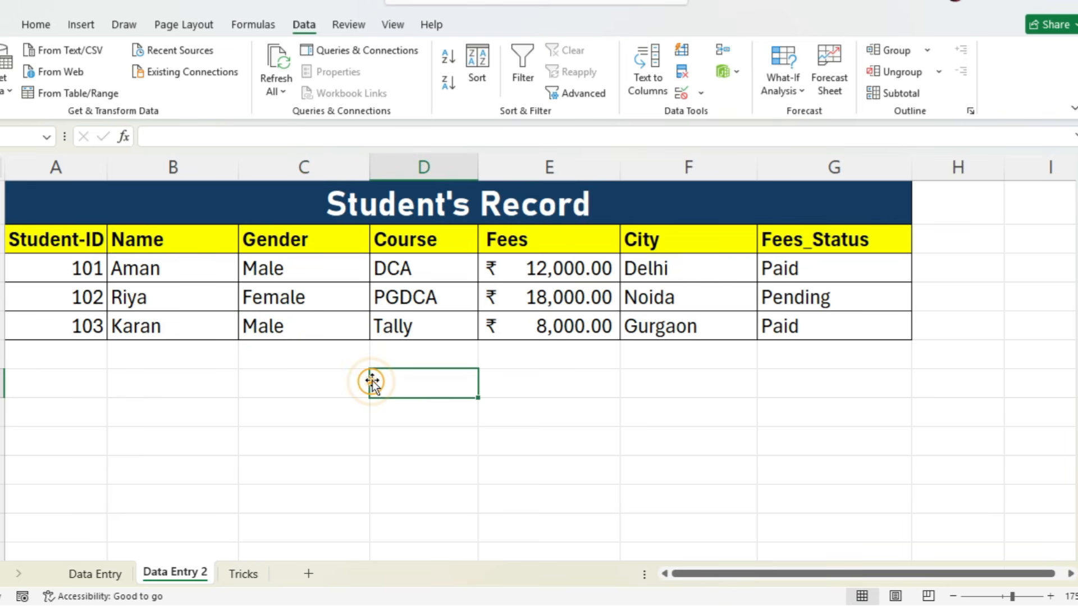
pyautogui.click(422, 275)
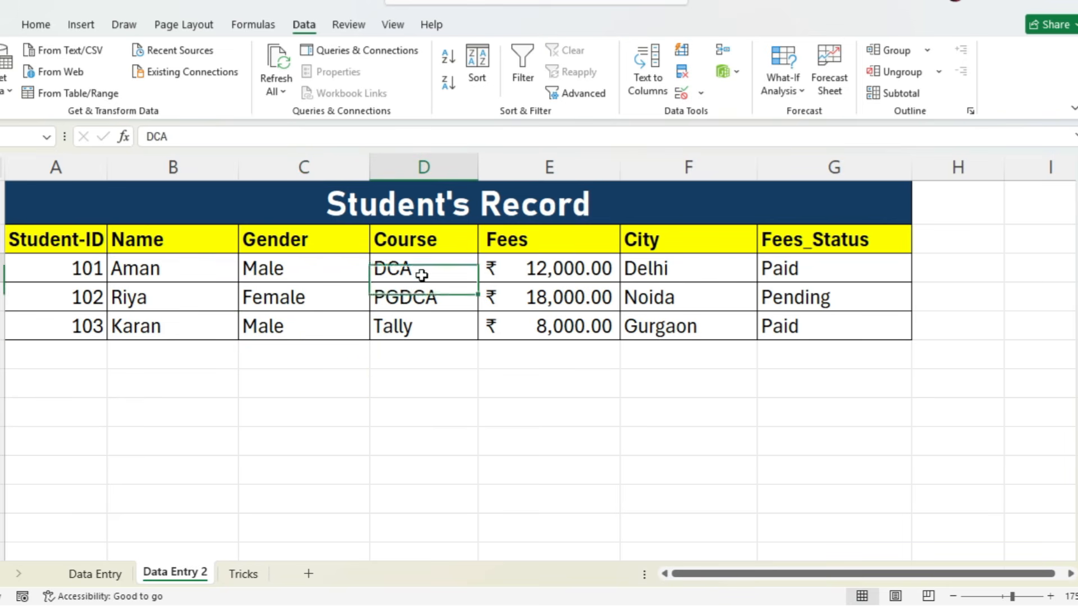
pyautogui.moveTo(422, 275); pyautogui.dragTo(420, 322)
pyautogui.moveTo(537, 269); pyautogui.dragTo(559, 326)
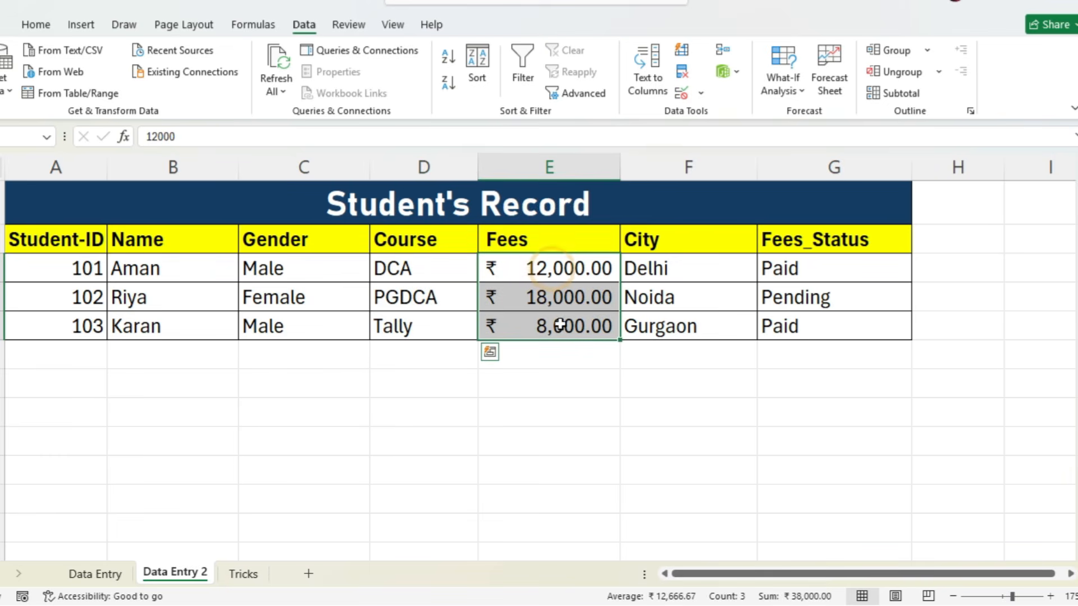
pyautogui.moveTo(689, 268); pyautogui.dragTo(680, 310)
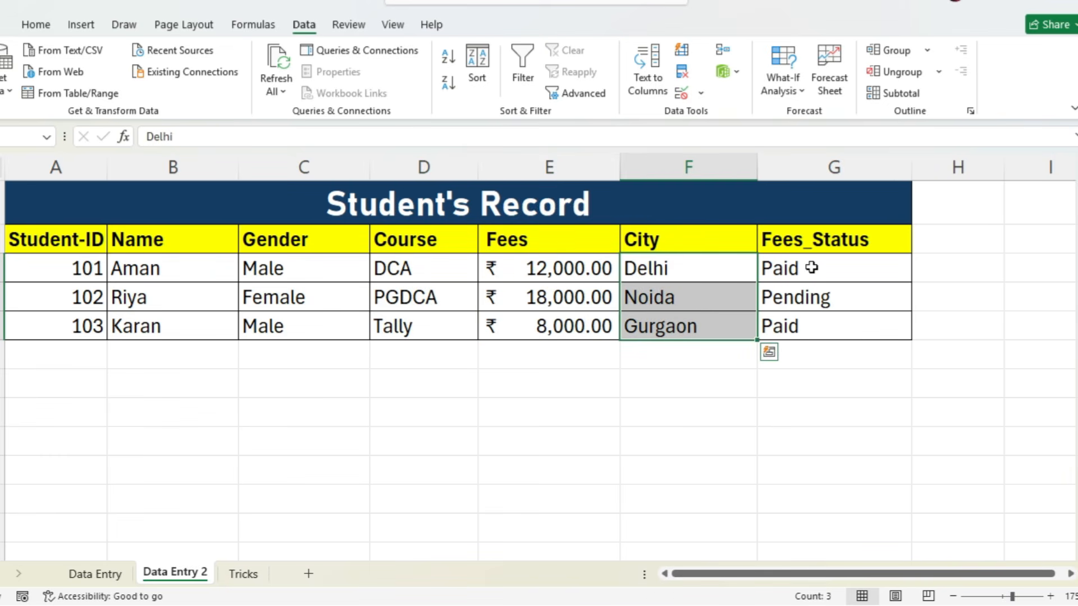
# - Clear the three Fees_Status entries and apply list data validation with the source Paid,Pending to those cells
pyautogui.moveTo(811, 268); pyautogui.dragTo(808, 317)
pyautogui.press('Delete')
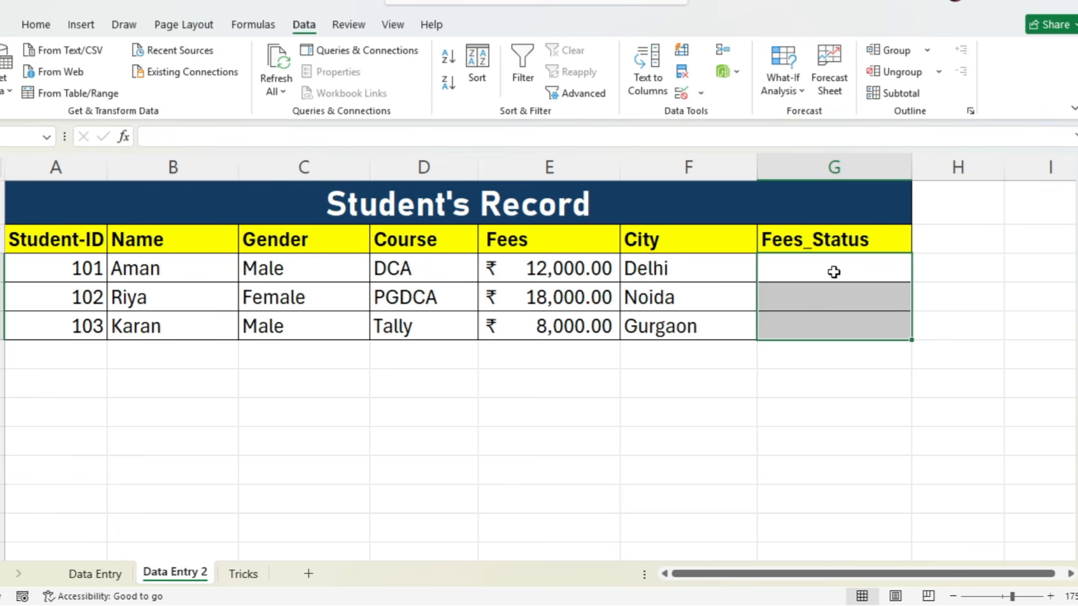
pyautogui.click(681, 91)
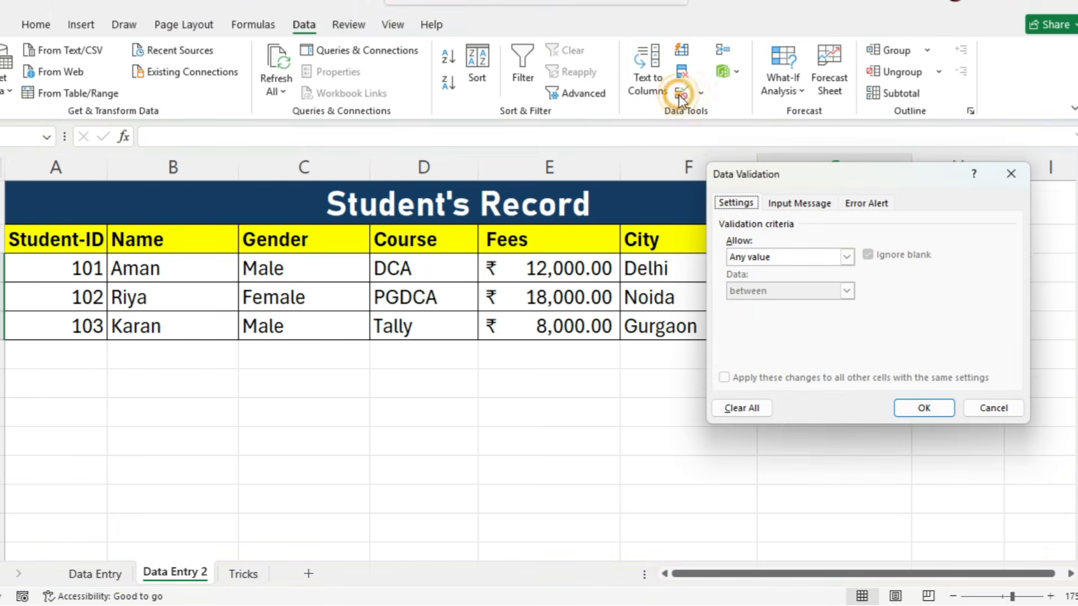
pyautogui.click(746, 257)
pyautogui.click(744, 293)
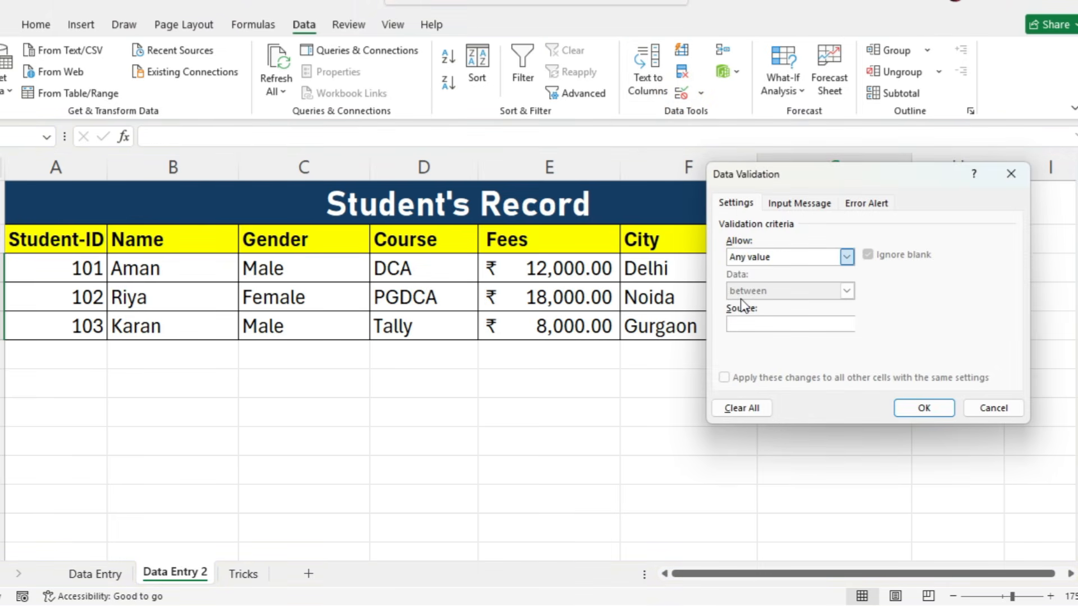
pyautogui.click(758, 323)
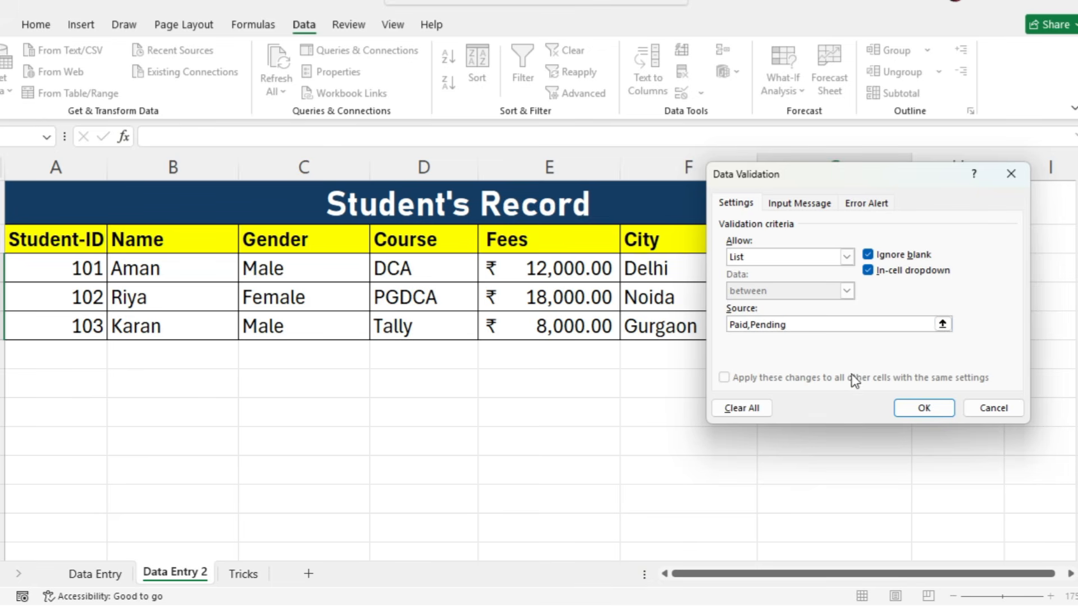
pyautogui.click(922, 407)
# - Choose Paid for the first student and Pending for the second and third in the Fees_Status dropdowns
pyautogui.click(836, 275)
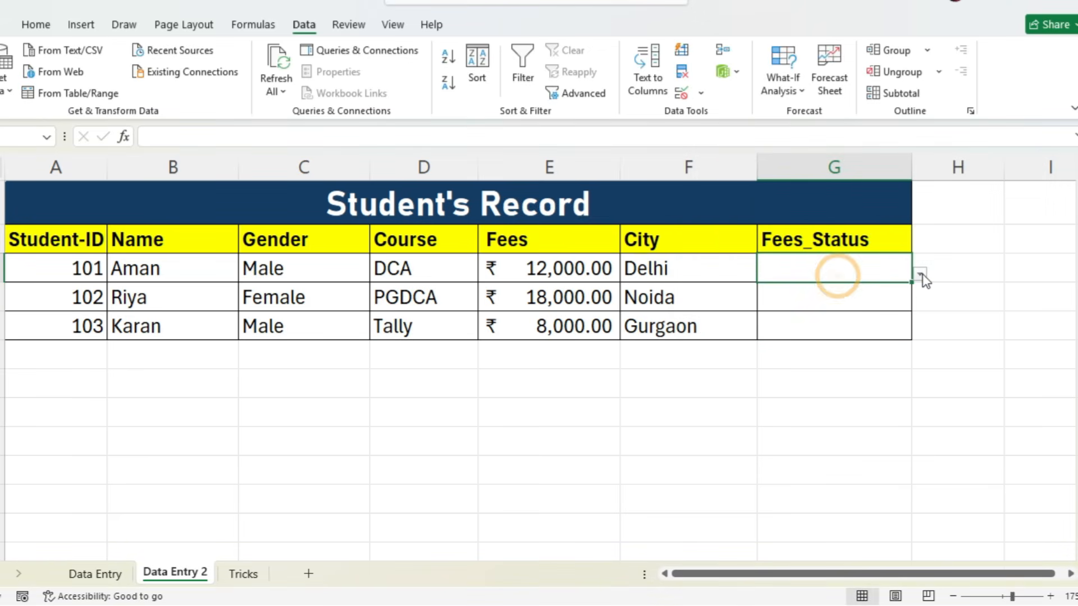
pyautogui.click(919, 274)
pyautogui.click(869, 289)
pyautogui.click(867, 292)
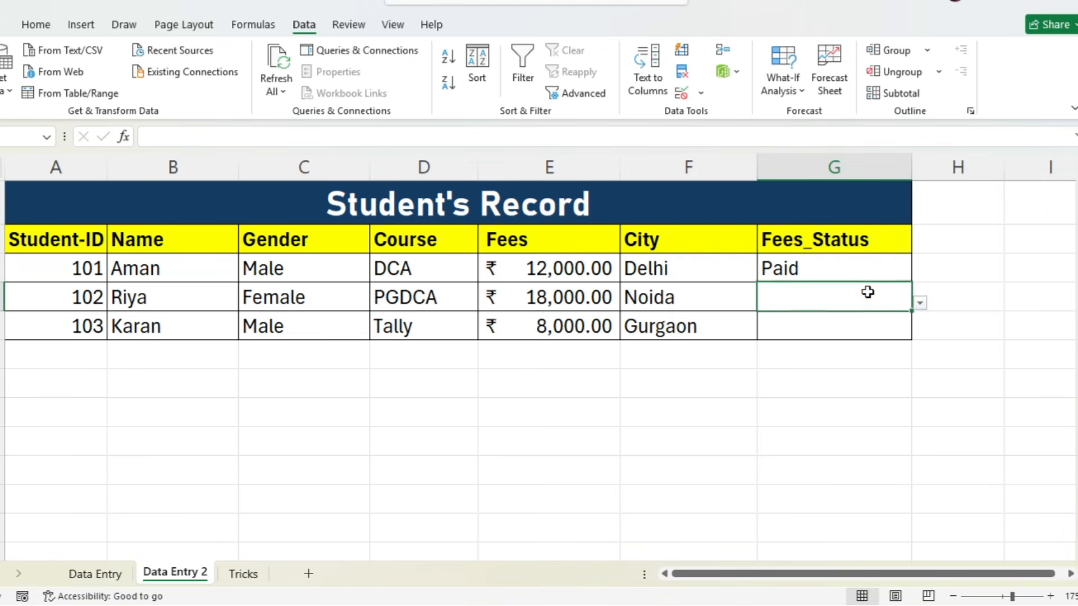
pyautogui.click(919, 303)
pyautogui.click(867, 335)
pyautogui.click(863, 327)
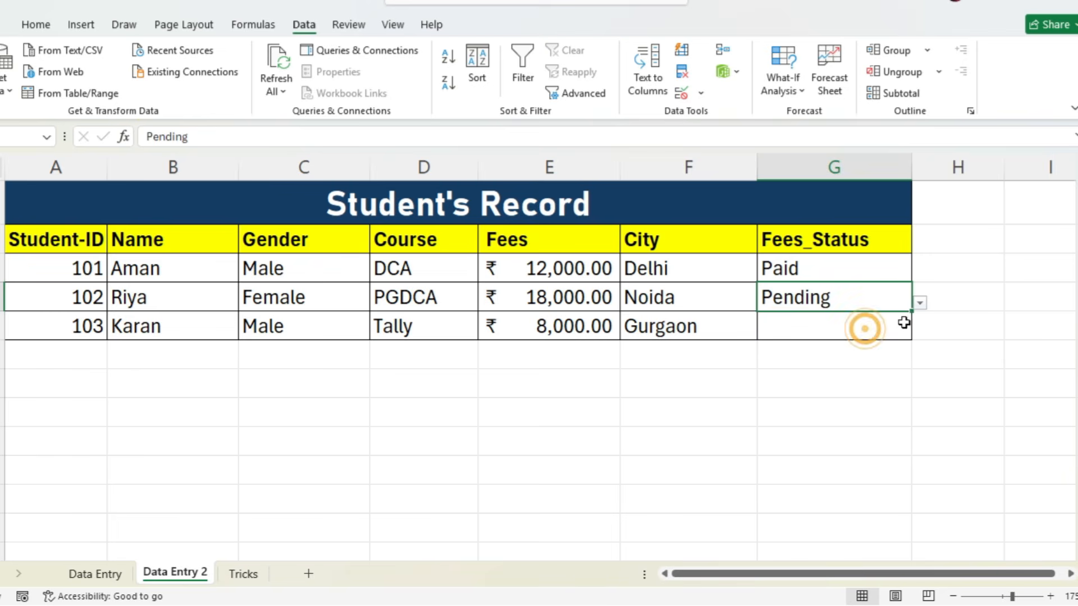
pyautogui.click(919, 332)
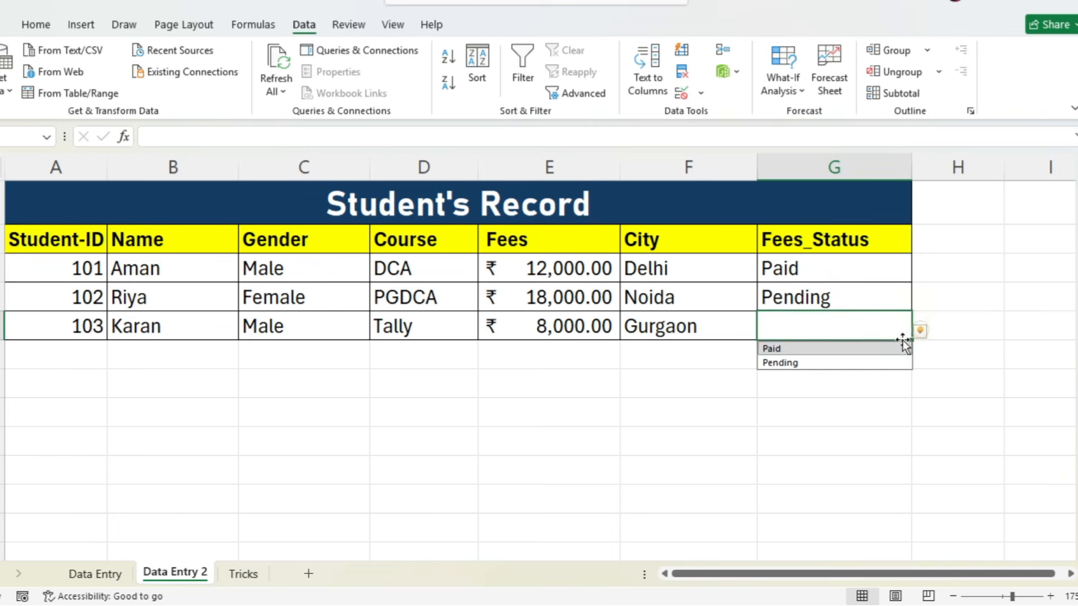
pyautogui.click(873, 362)
pyautogui.click(870, 358)
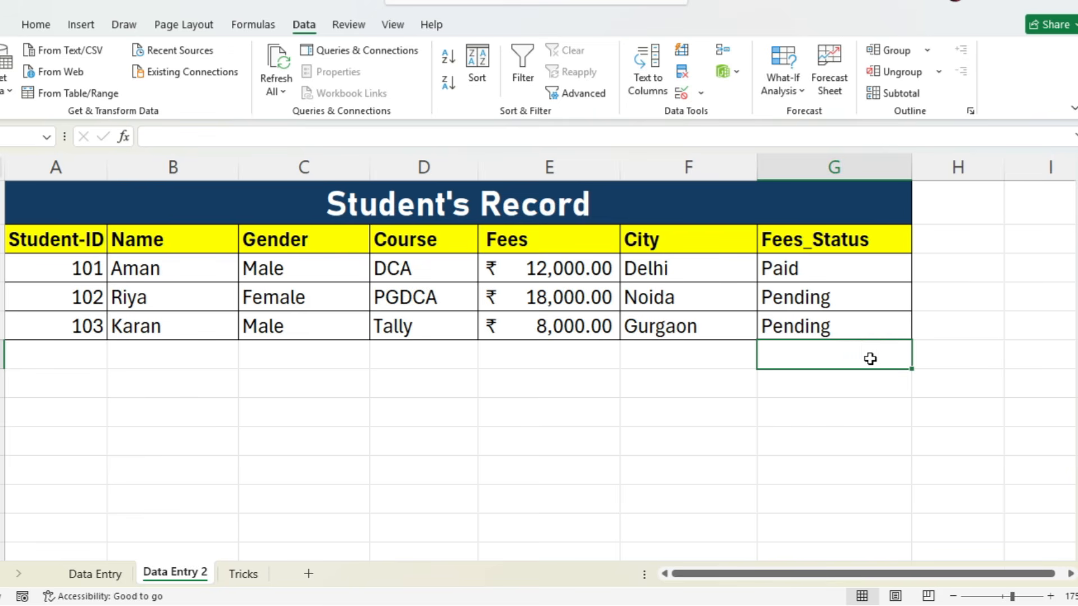
# - Review the marks table on the Data Entry sheet and the split record tables on the Tricks sheet
pyautogui.click(37, 25)
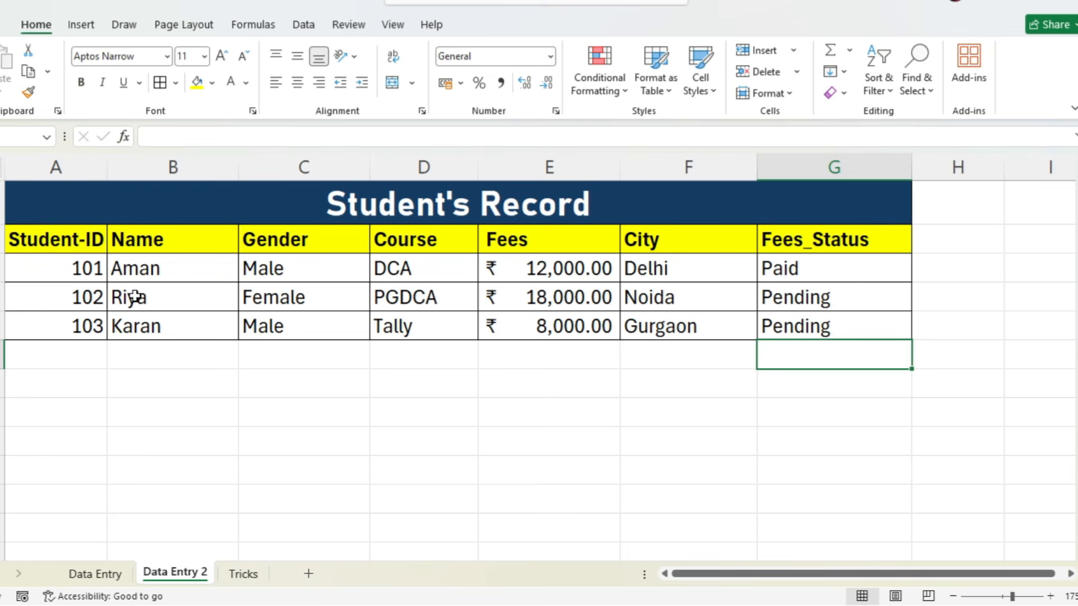
pyautogui.click(78, 573)
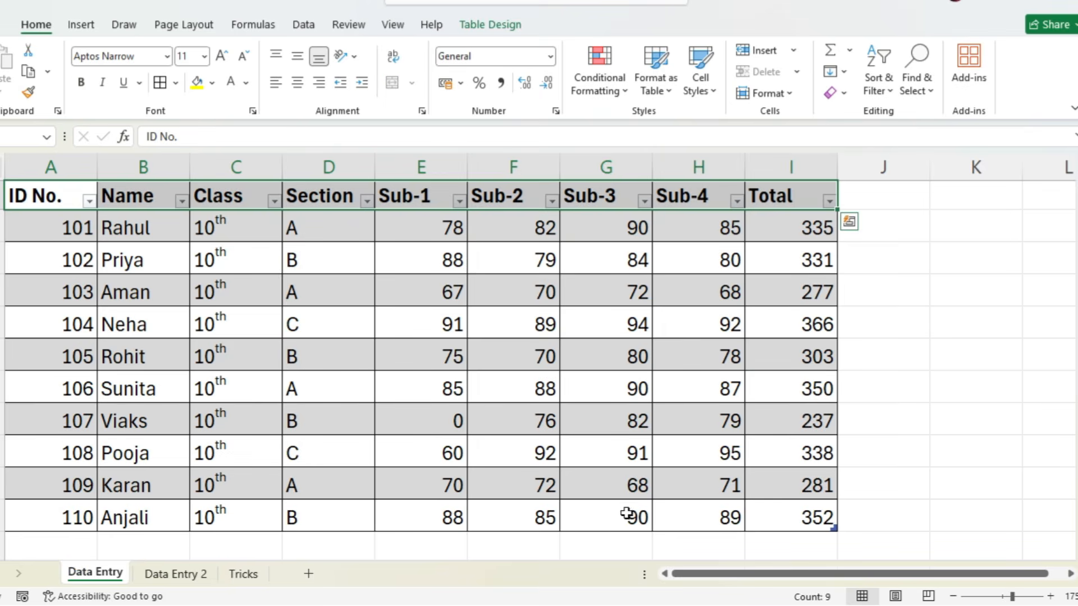
pyautogui.click(243, 573)
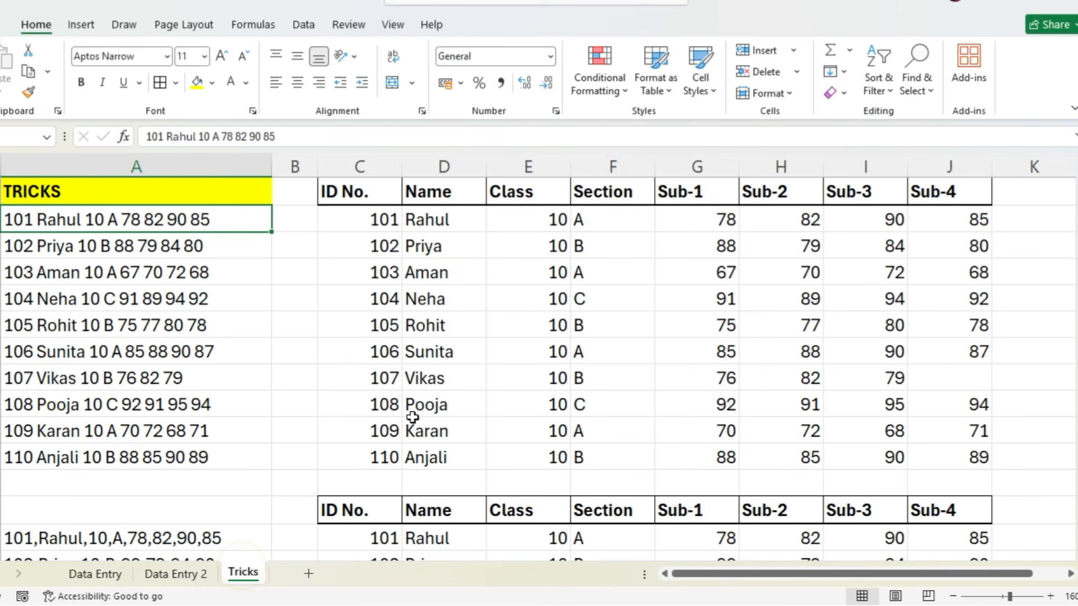
pyautogui.scroll(-9, 459, 376)
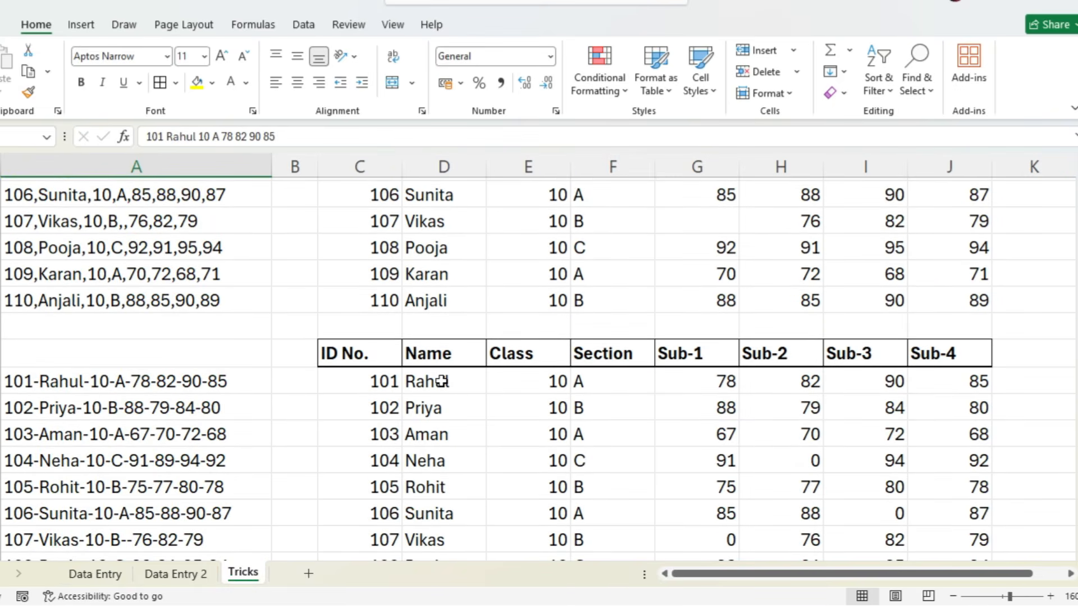
pyautogui.scroll(-2, 443, 382)
pyautogui.scroll(11, 440, 378)
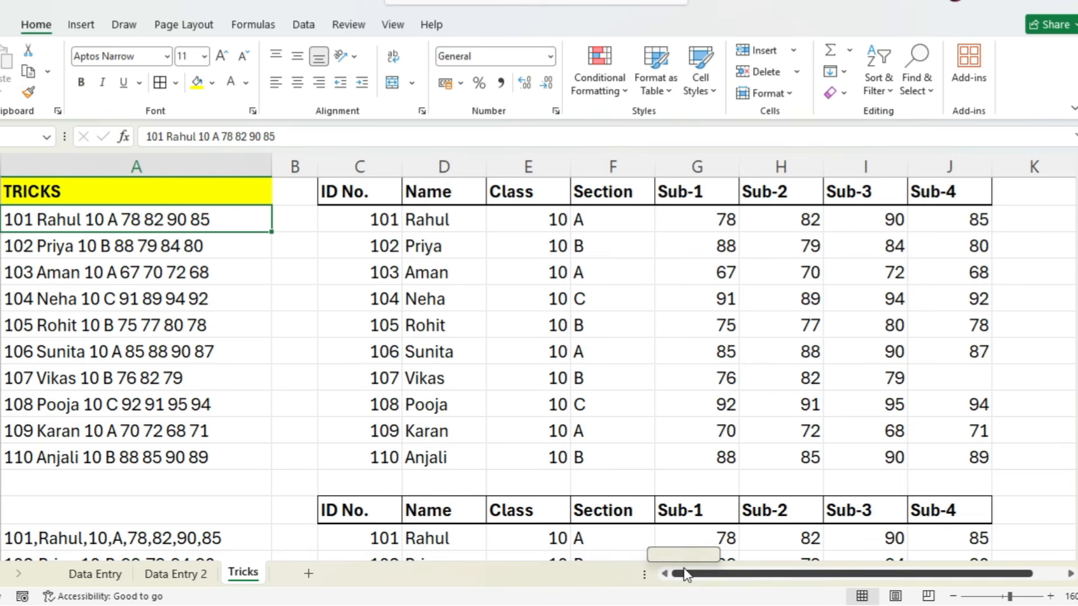
pyautogui.moveTo(681, 573)
pyautogui.mouseDown()
pyautogui.moveTo(773, 578)
pyautogui.moveTo(695, 575)
pyautogui.mouseUp()
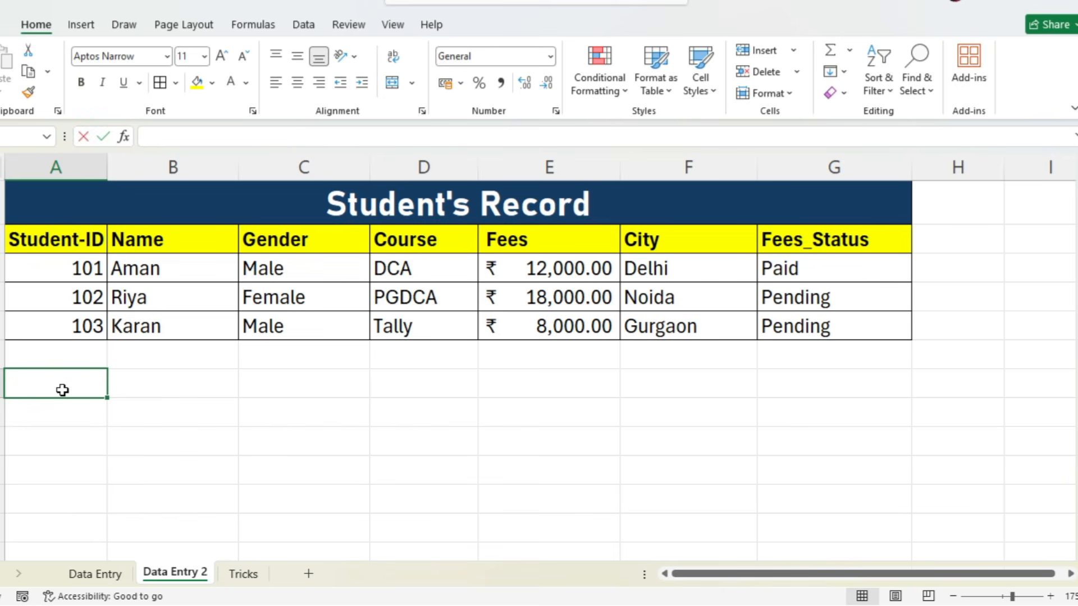
# - Enter Egnlish in column A and 30-35 beside it in Data Entry 2, one blank row below the Student's Record table
pyautogui.write('Egnlish')
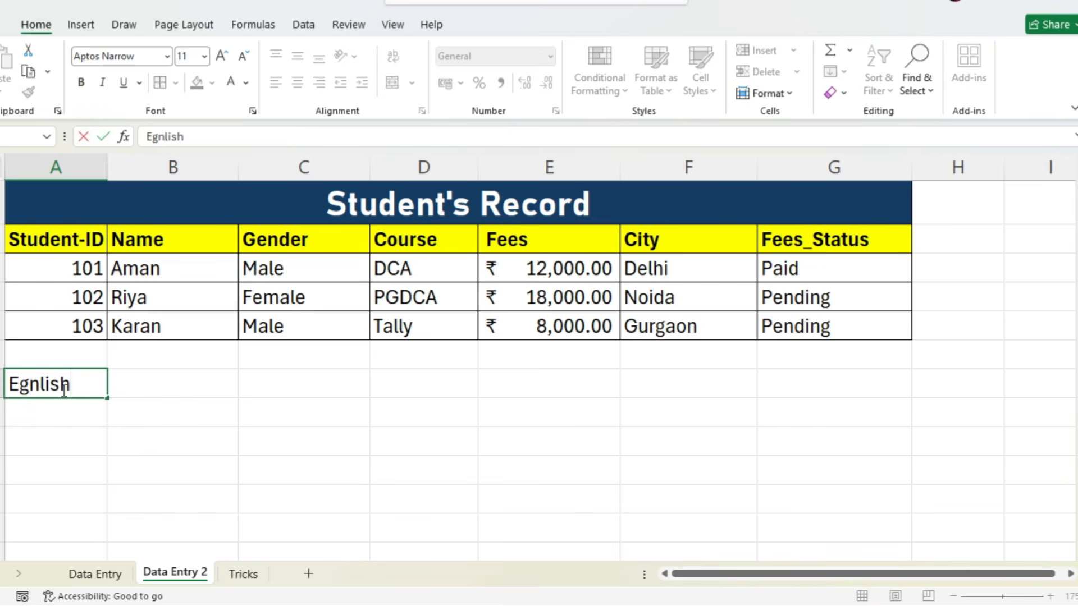
pyautogui.press('Tab')
pyautogui.write('30-2')
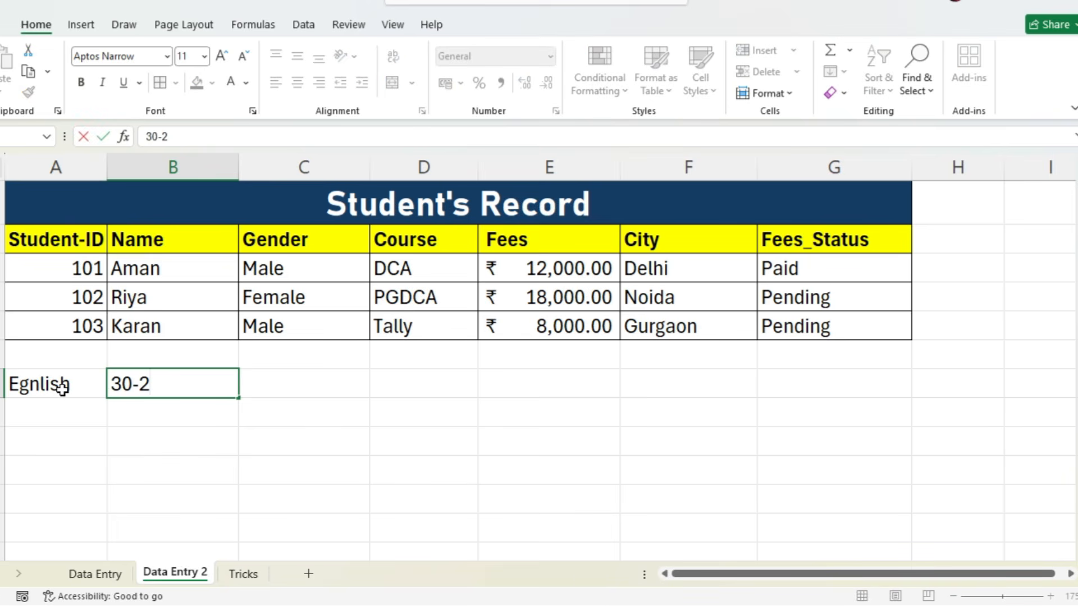
pyautogui.press('BackSpace')
pyautogui.write('35')
pyautogui.press('Return')
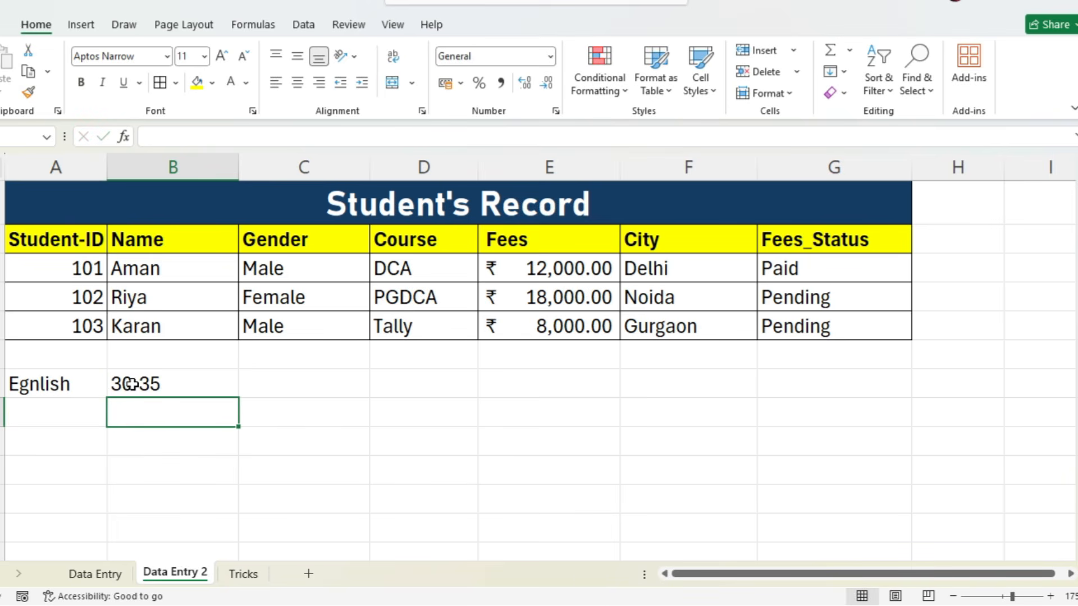
pyautogui.click(178, 384)
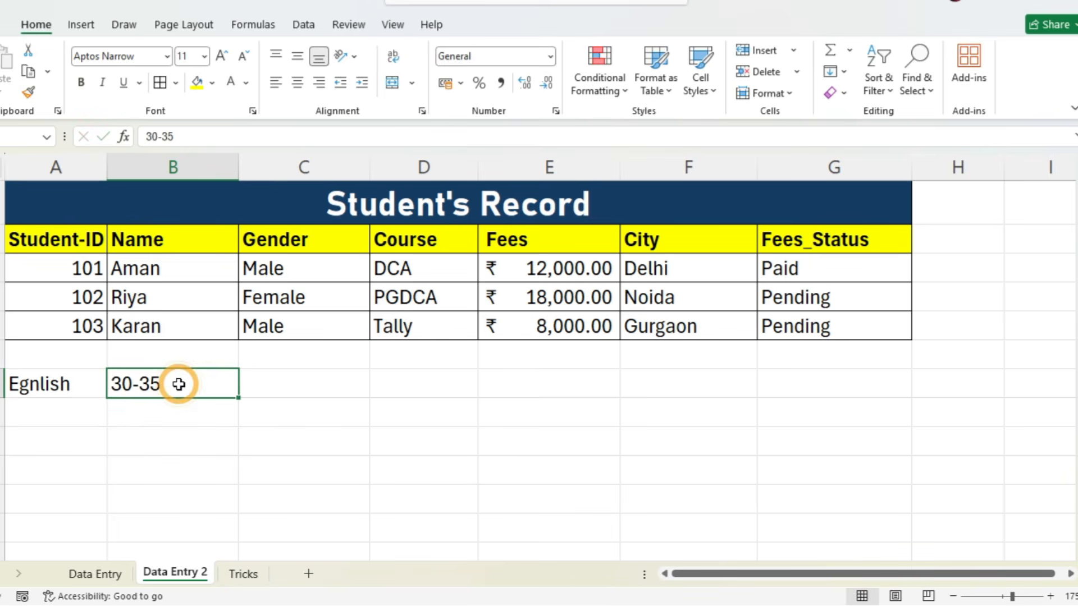
# - Enter Hindi with the range 25-30 beside it in the row below Egnlish
pyautogui.click(49, 412)
pyautogui.write('Hindi')
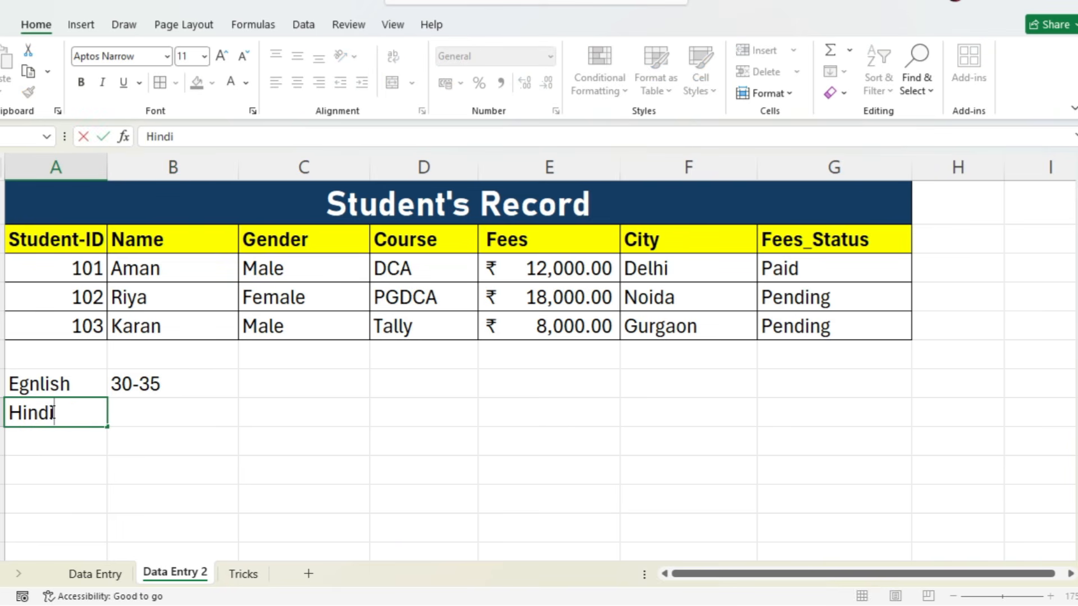
pyautogui.press('Tab')
pyautogui.write('25-')
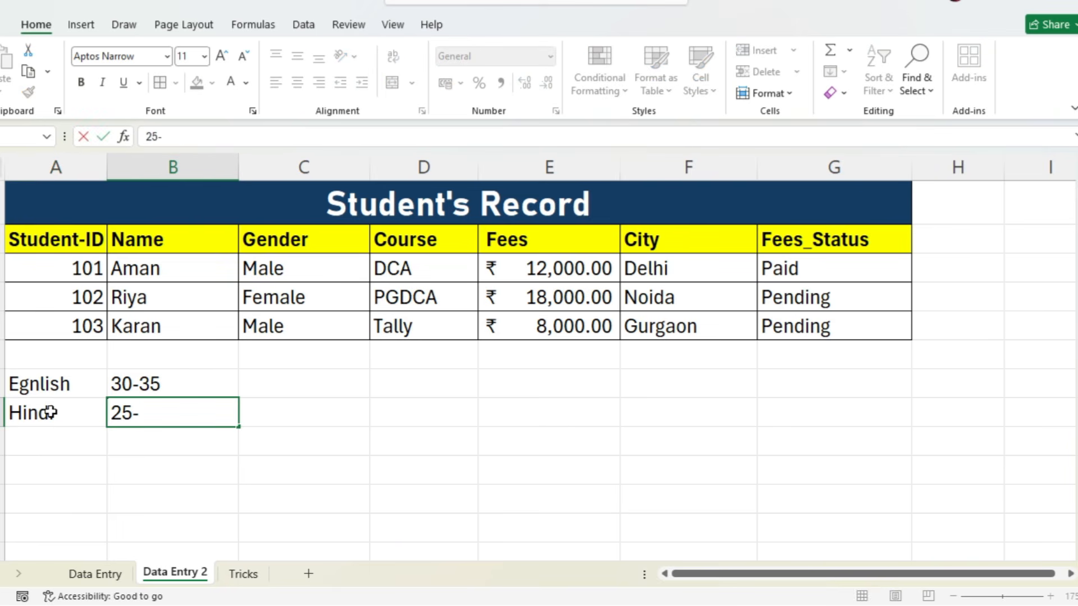
pyautogui.write('30')
pyautogui.press('Return')
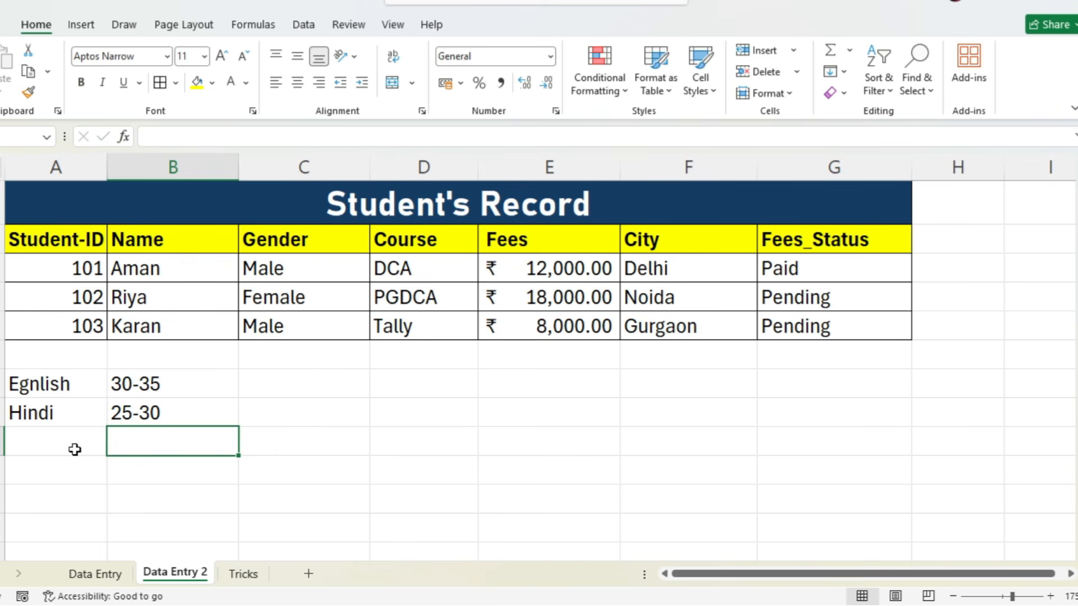
pyautogui.moveTo(126, 385); pyautogui.dragTo(124, 413)
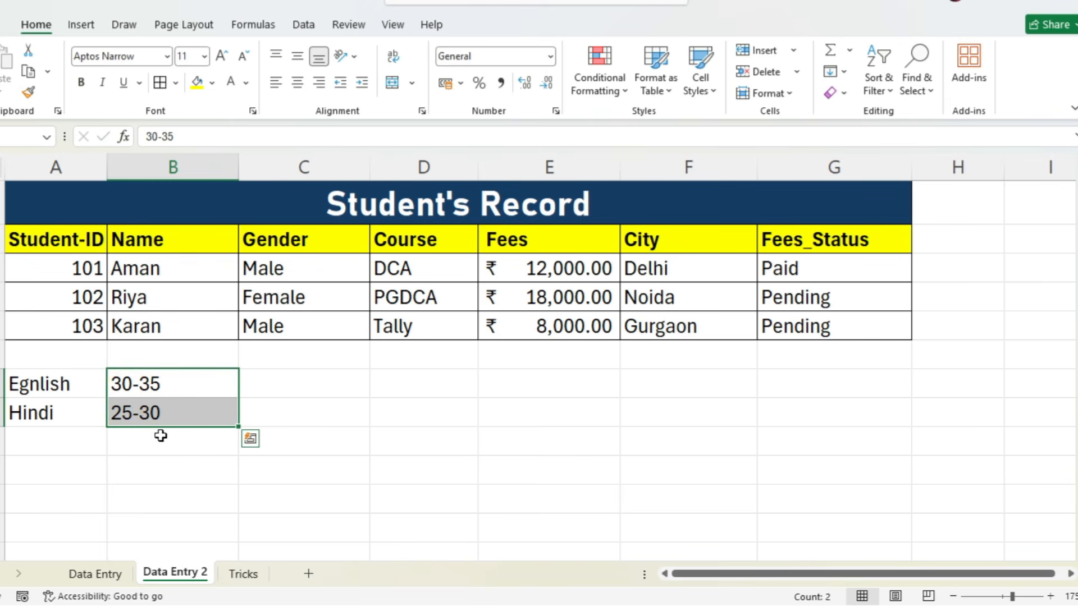
pyautogui.click(51, 453)
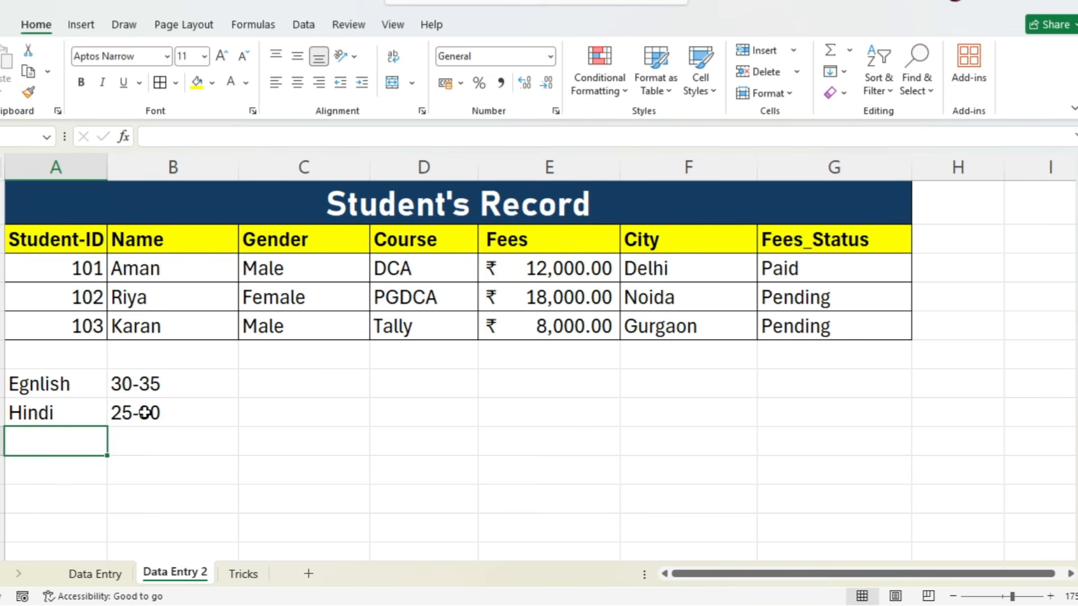